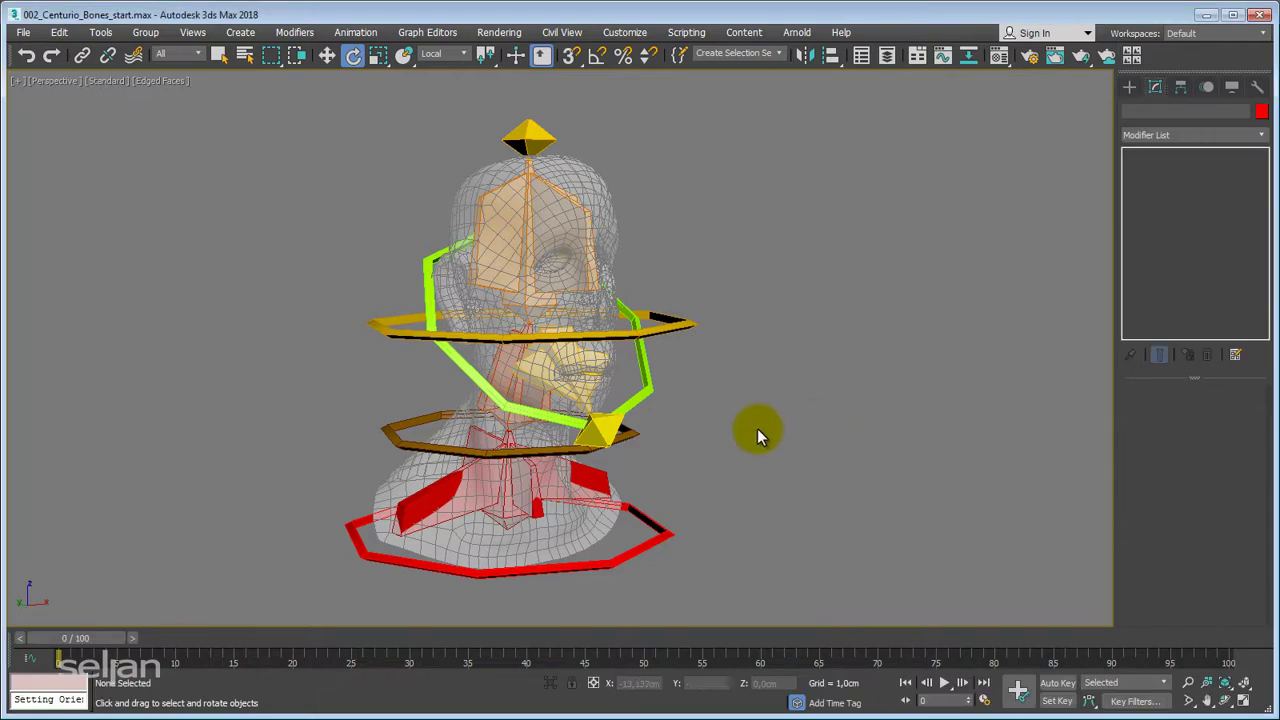
# Unhide all hidden objects so the eye mesh is available inside the head rig.
pyautogui.scroll(-3, 732, 434)
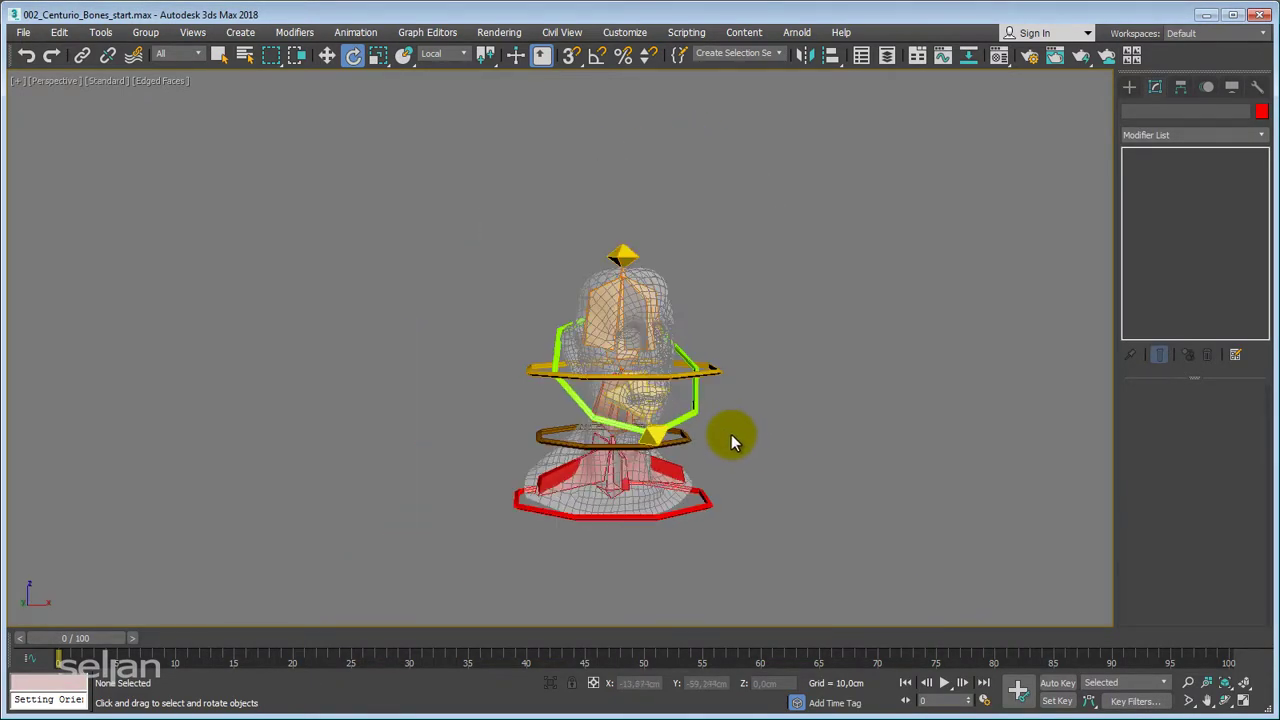
pyautogui.scroll(5, 660, 430)
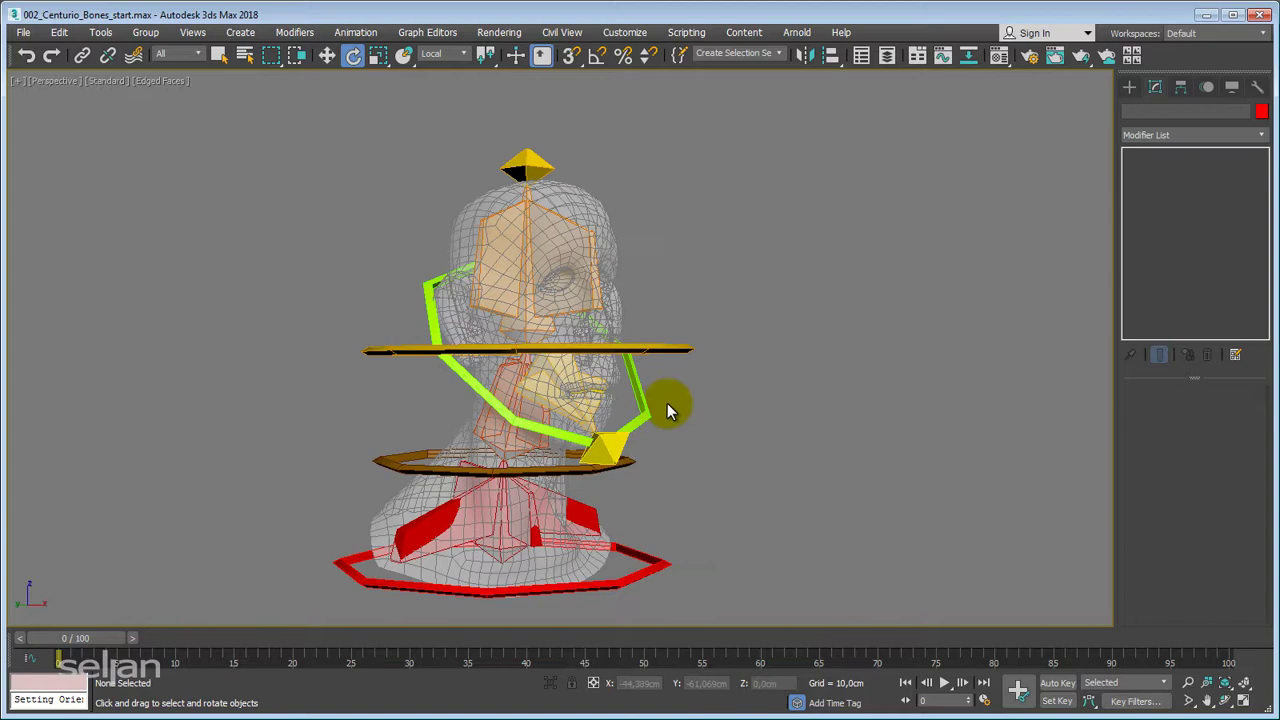
pyautogui.moveTo(667, 403); pyautogui.dragTo(717, 442, button='middle')
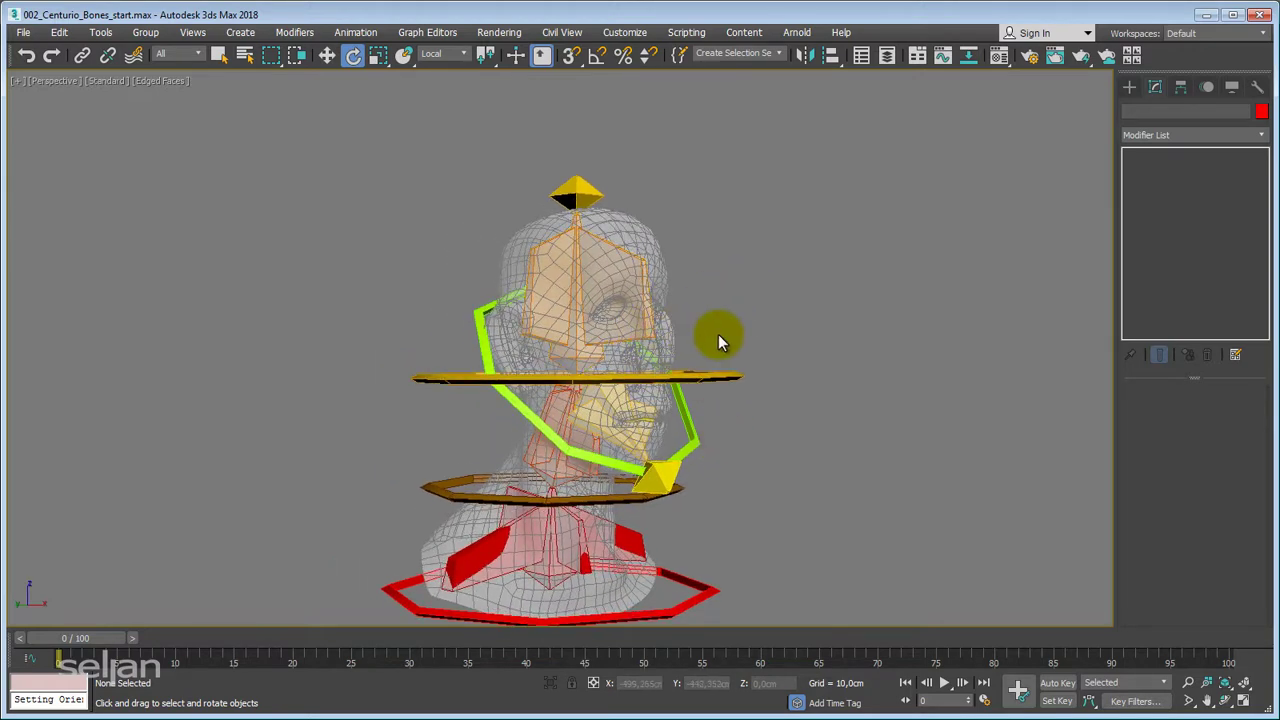
pyautogui.moveTo(719, 330); pyautogui.dragTo(729, 294, button='middle')
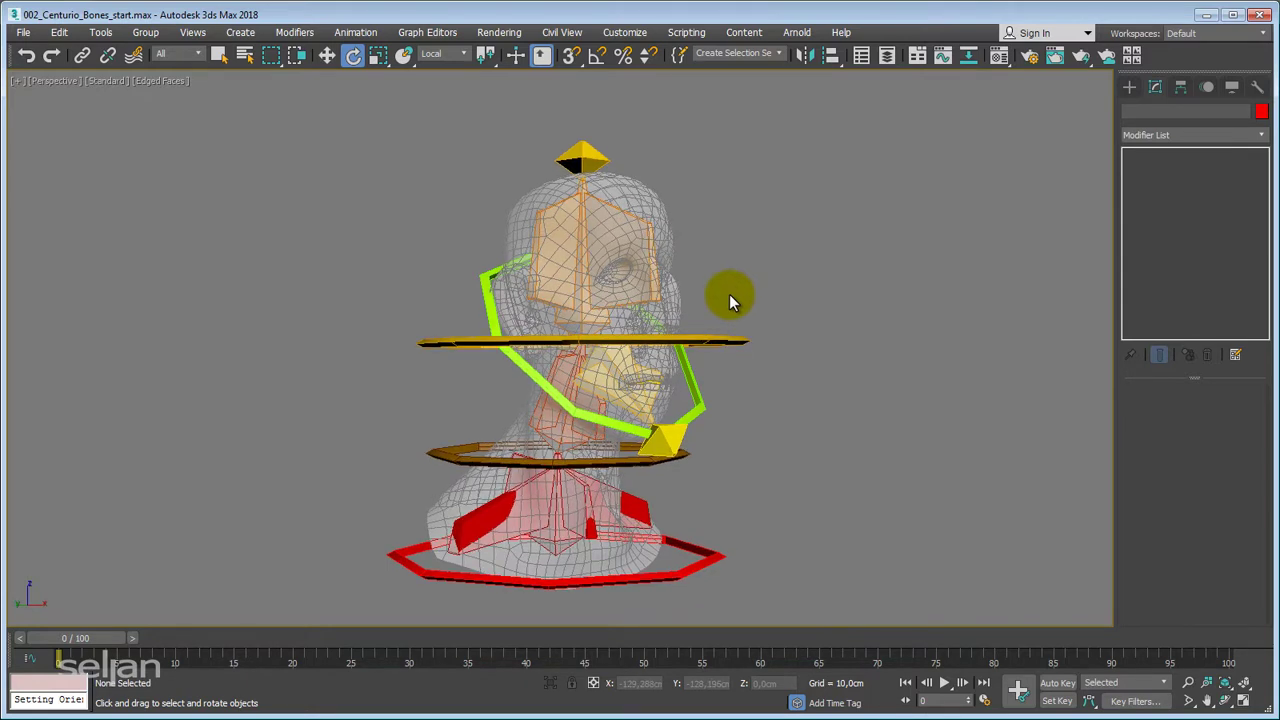
pyautogui.moveTo(729, 294); pyautogui.dragTo(693, 307, button='middle')
pyautogui.rightClick(689, 300)
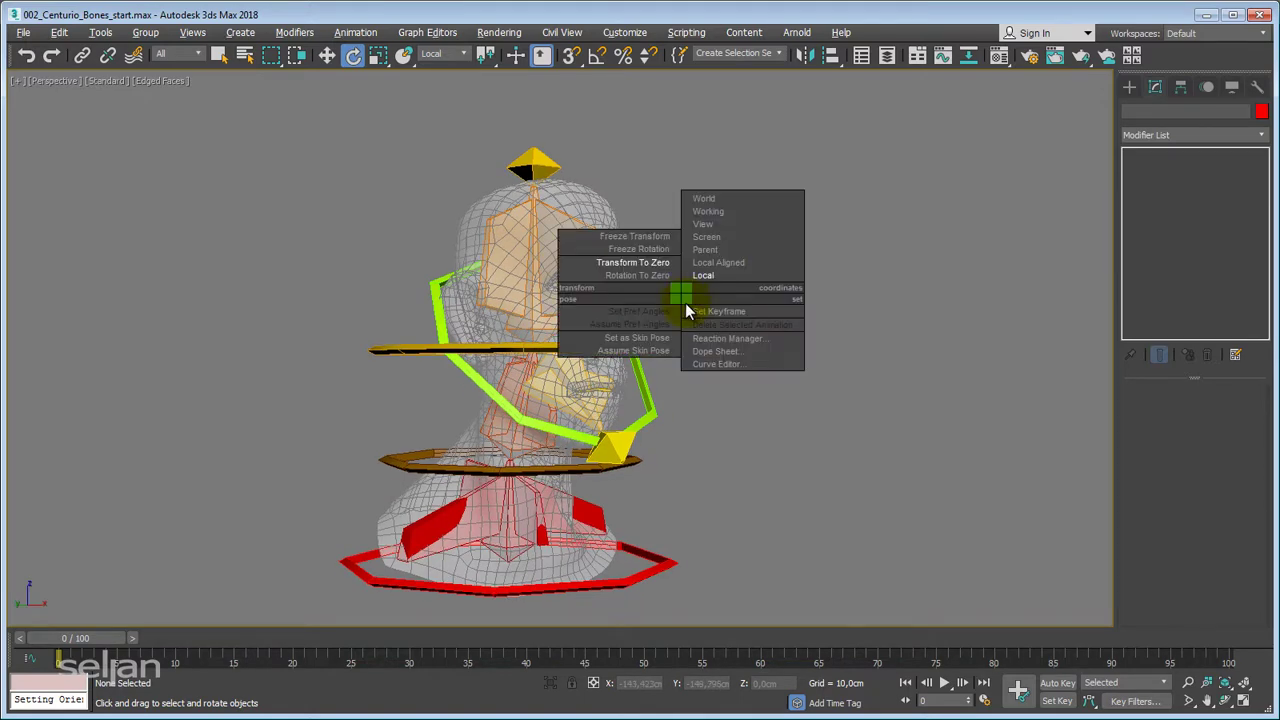
pyautogui.keyDown('alt'); pyautogui.moveTo(651, 189); pyautogui.dragTo(604, 243, button='middle'); pyautogui.keyUp('alt')
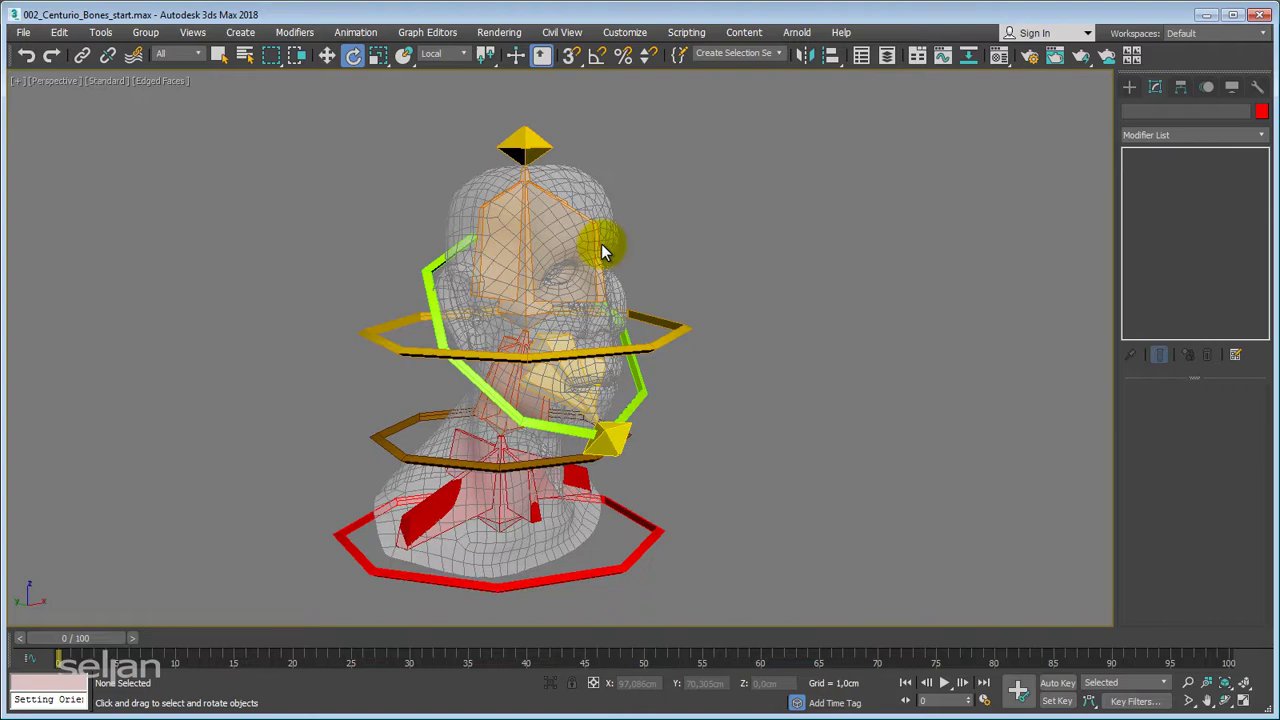
pyautogui.rightClick(692, 249)
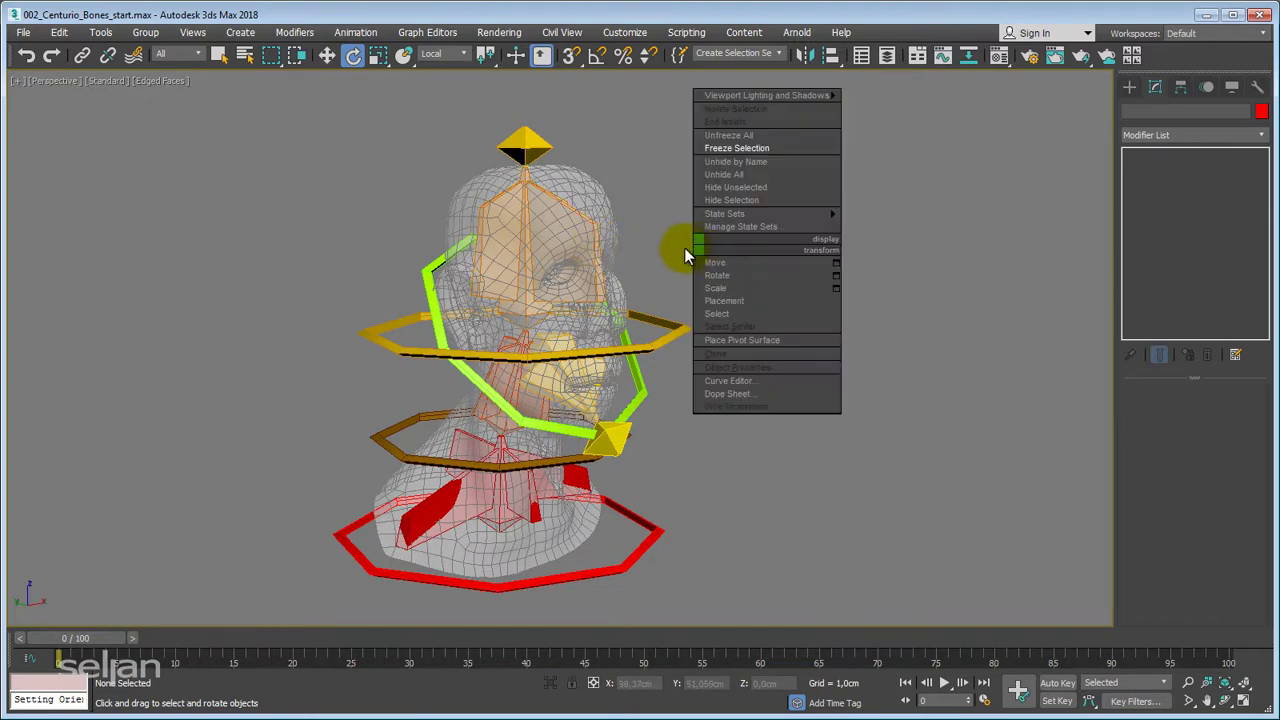
pyautogui.click(725, 174)
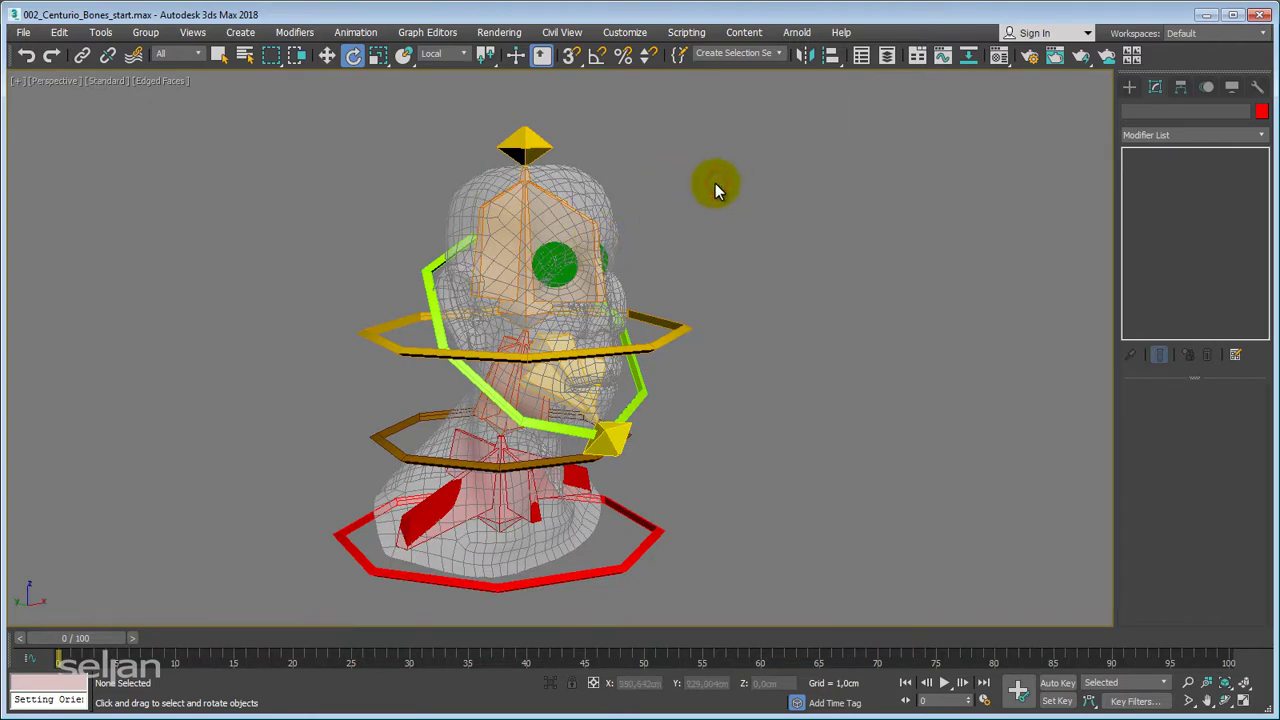
# Isolate the green Centurio_Eye_Triangulated object and frame it in the front view.
pyautogui.click(556, 264)
pyautogui.keyDown('alt'); pyautogui.moveTo(749, 341); pyautogui.dragTo(701, 339, button='middle'); pyautogui.keyUp('alt')
pyautogui.scroll(4, 627, 275)
pyautogui.moveTo(808, 309); pyautogui.dragTo(808, 303, button='middle')
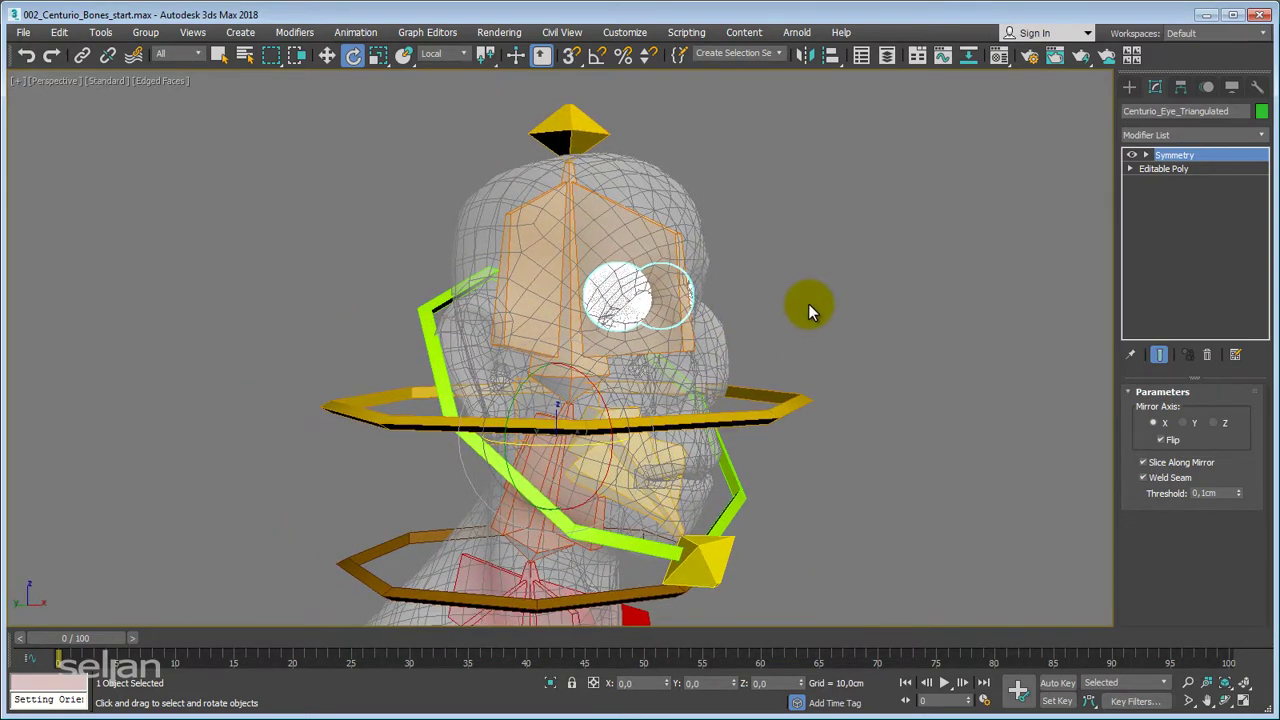
pyautogui.hotkey('alt', 'q')
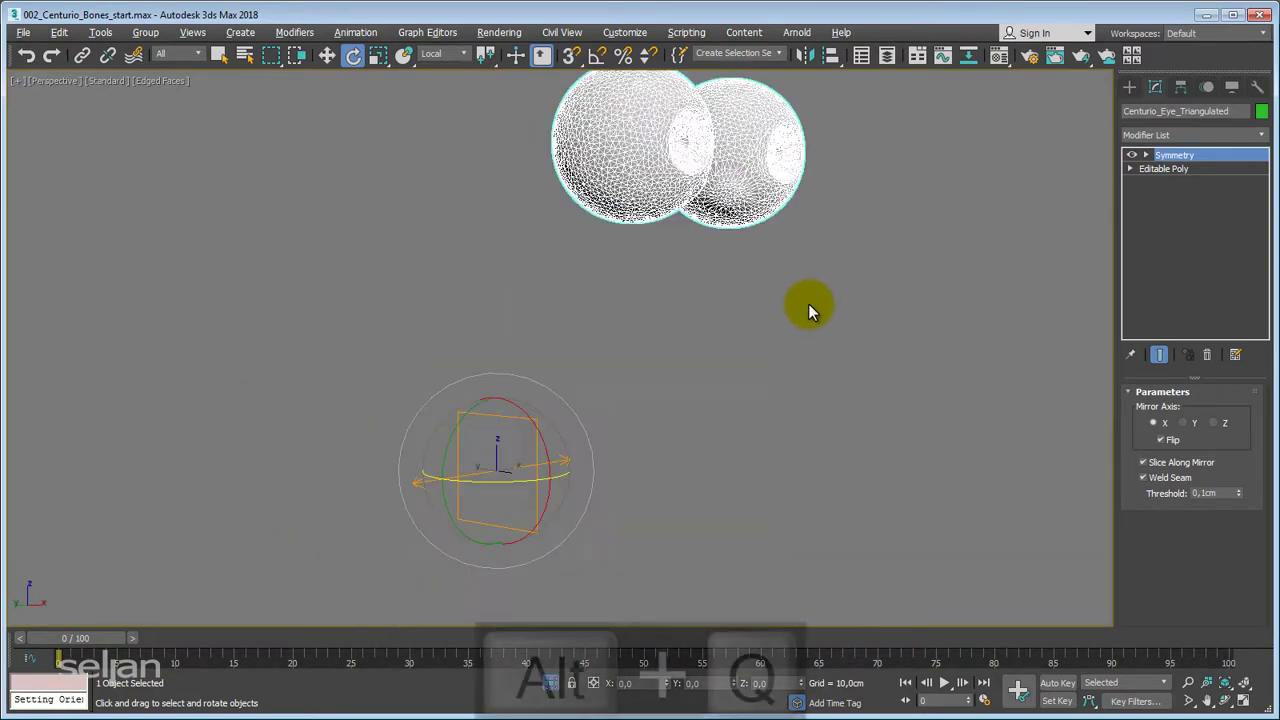
pyautogui.press('f')
pyautogui.press('z')
pyautogui.scroll(4, 545, 270)
pyautogui.moveTo(541, 269); pyautogui.dragTo(500, 474, button='middle')
pyautogui.press('F3')
pyautogui.press('F3')
pyautogui.scroll(2, 534, 411)
pyautogui.moveTo(539, 374); pyautogui.dragTo(562, 300, button='middle')
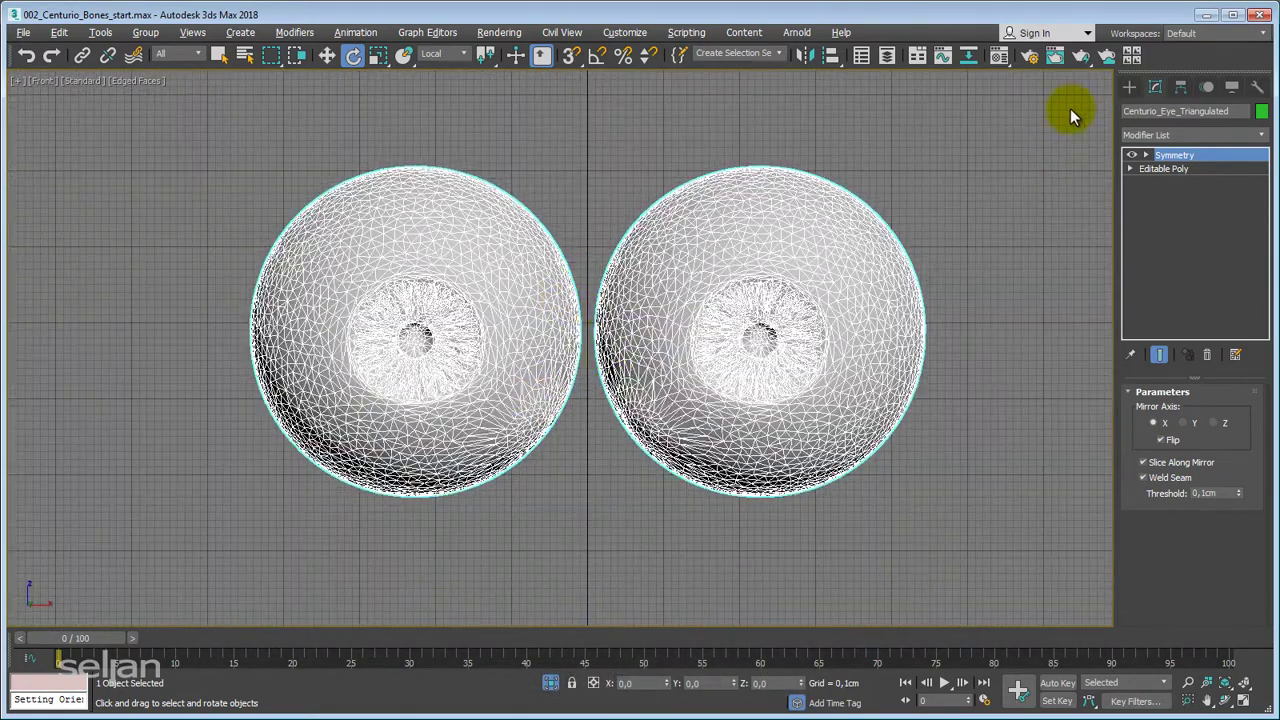
# Delete the Symmetry modifier from the eye object, keeping only its Editable Poly.
pyautogui.click(1128, 88)
pyautogui.moveTo(952, 179); pyautogui.dragTo(926, 221, button='middle')
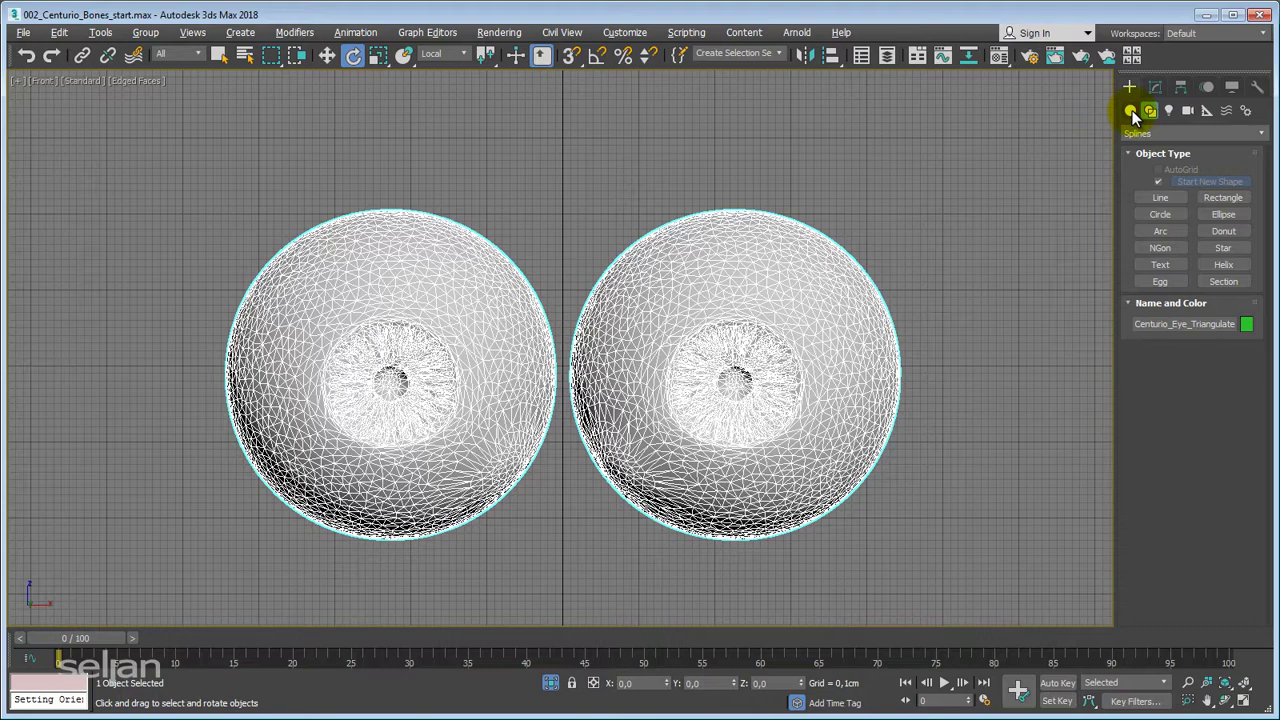
pyautogui.moveTo(768, 302); pyautogui.dragTo(780, 260, button='middle')
pyautogui.click(1153, 88)
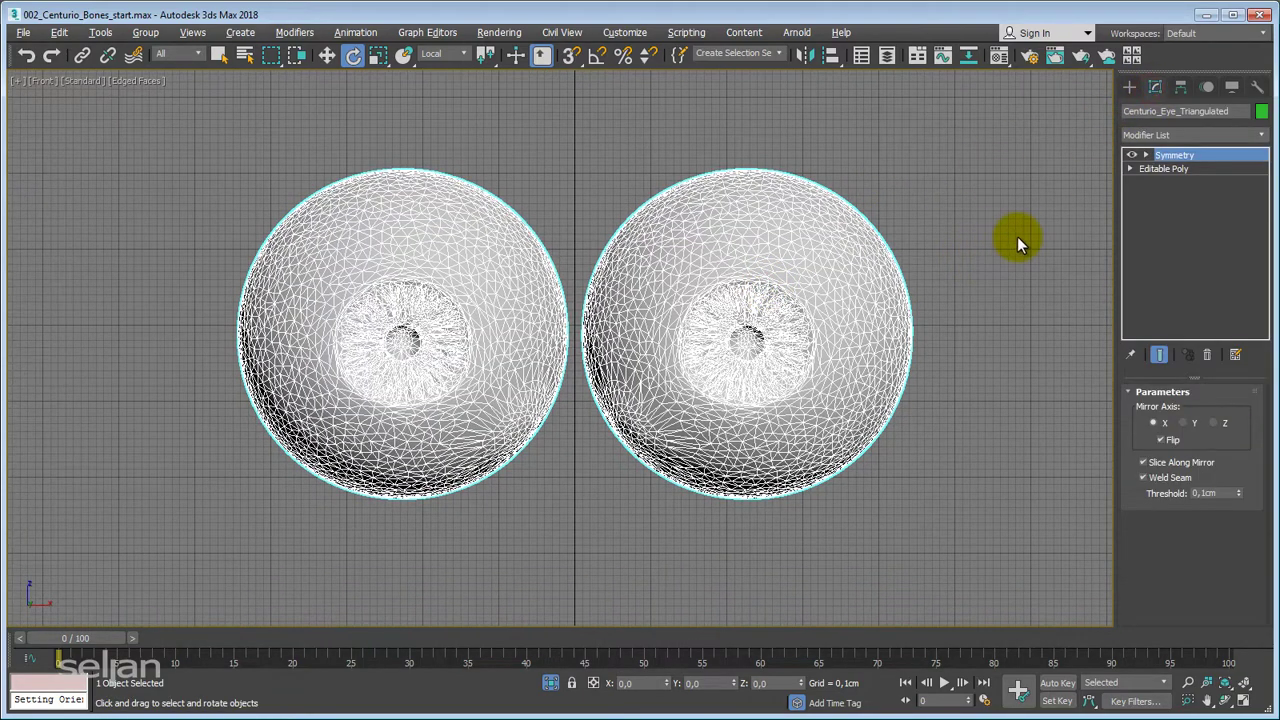
pyautogui.scroll(-3, 1017, 236)
pyautogui.rightClick(1168, 155)
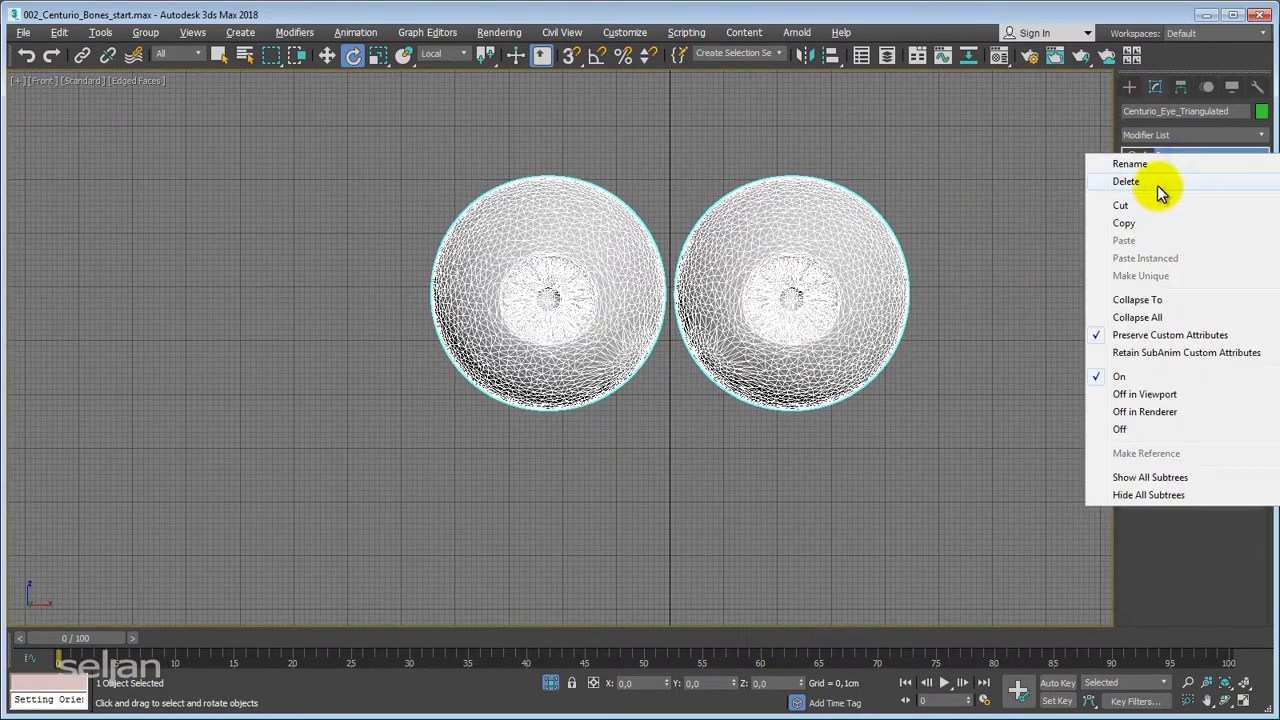
pyautogui.click(1157, 184)
# Center the eye's pivot to the object, then leave pivot-only editing.
pyautogui.scroll(-4, 857, 314)
pyautogui.moveTo(757, 291); pyautogui.dragTo(660, 326, button='middle')
pyautogui.scroll(3, 638, 303)
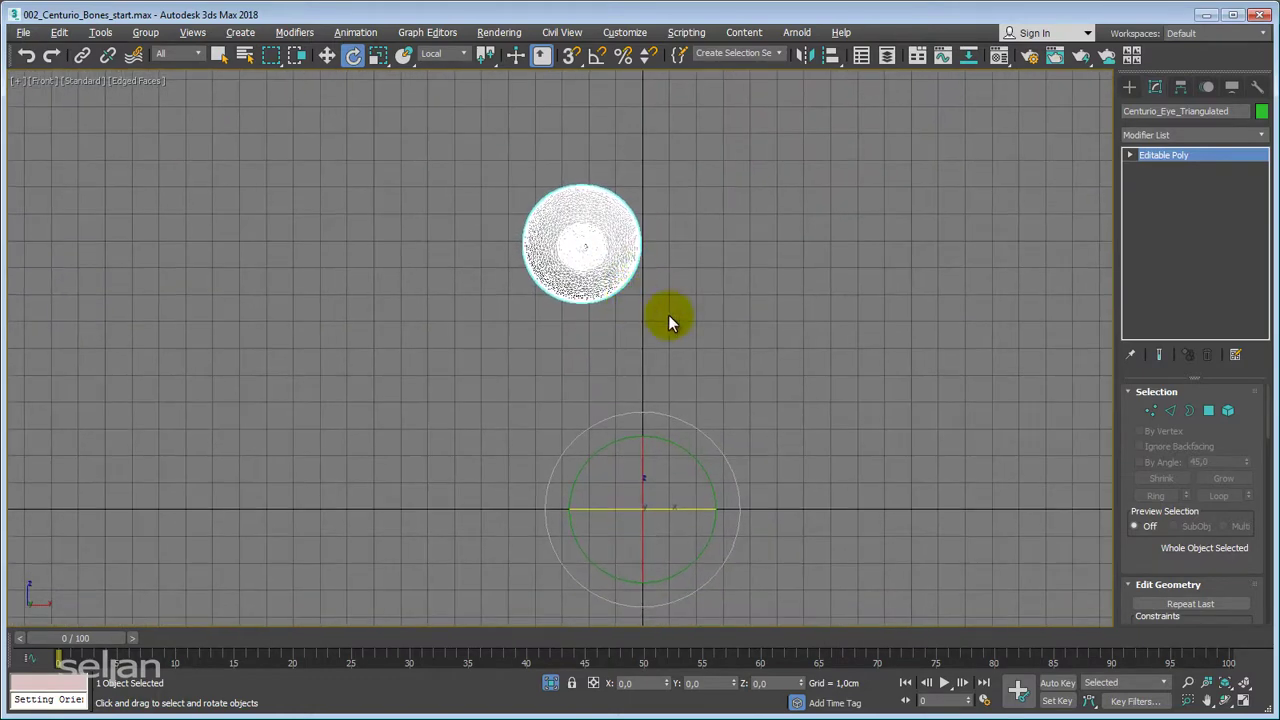
pyautogui.moveTo(651, 395); pyautogui.dragTo(642, 377, button='middle')
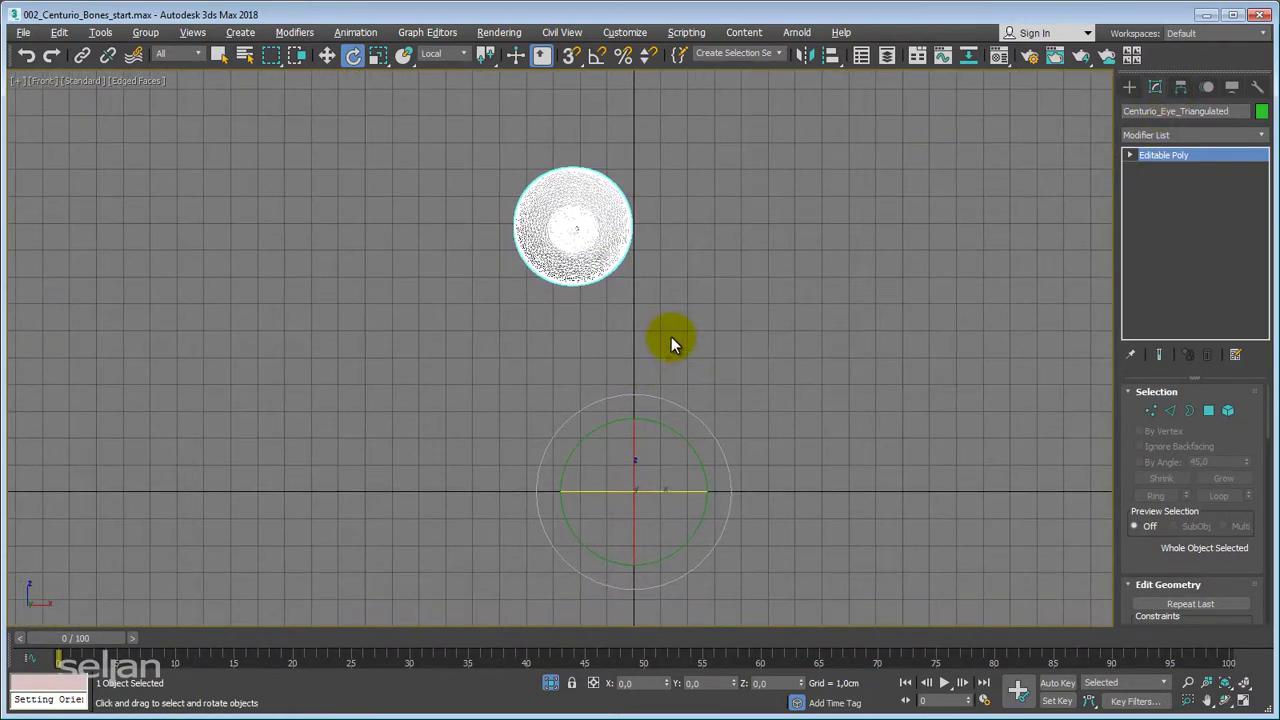
pyautogui.click(1182, 89)
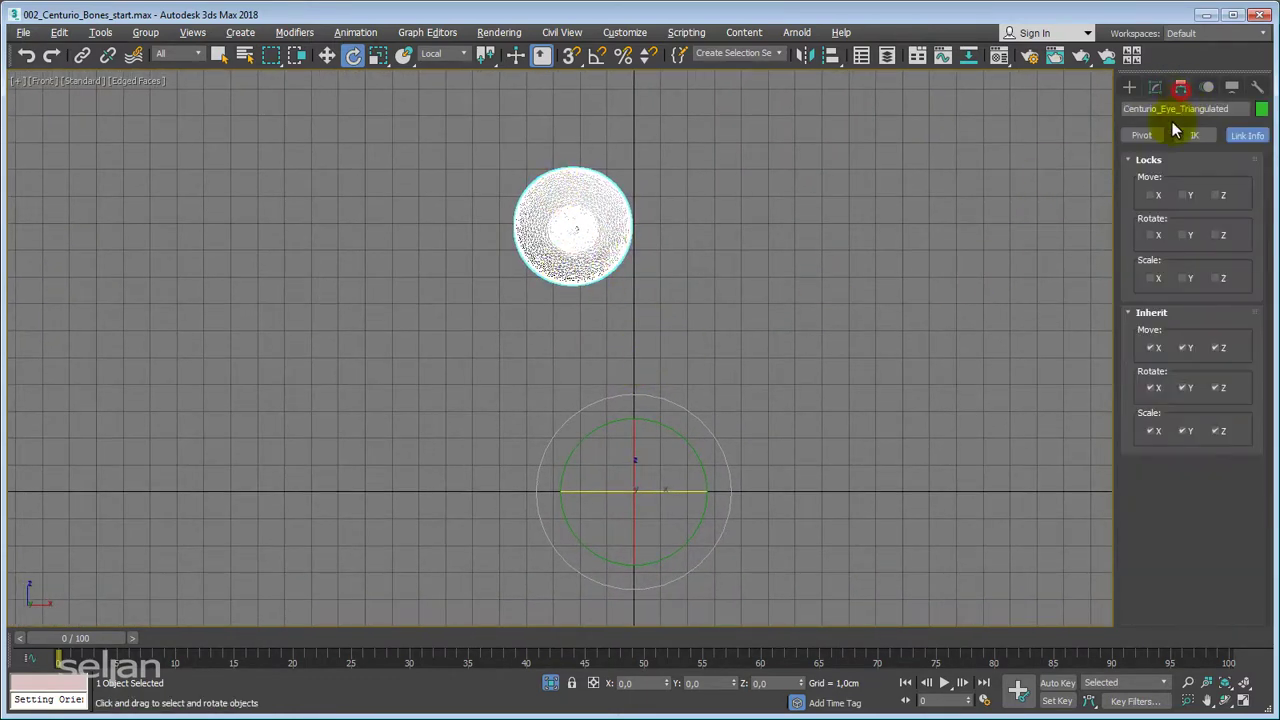
pyautogui.click(1142, 135)
pyautogui.click(1165, 197)
pyautogui.click(1180, 282)
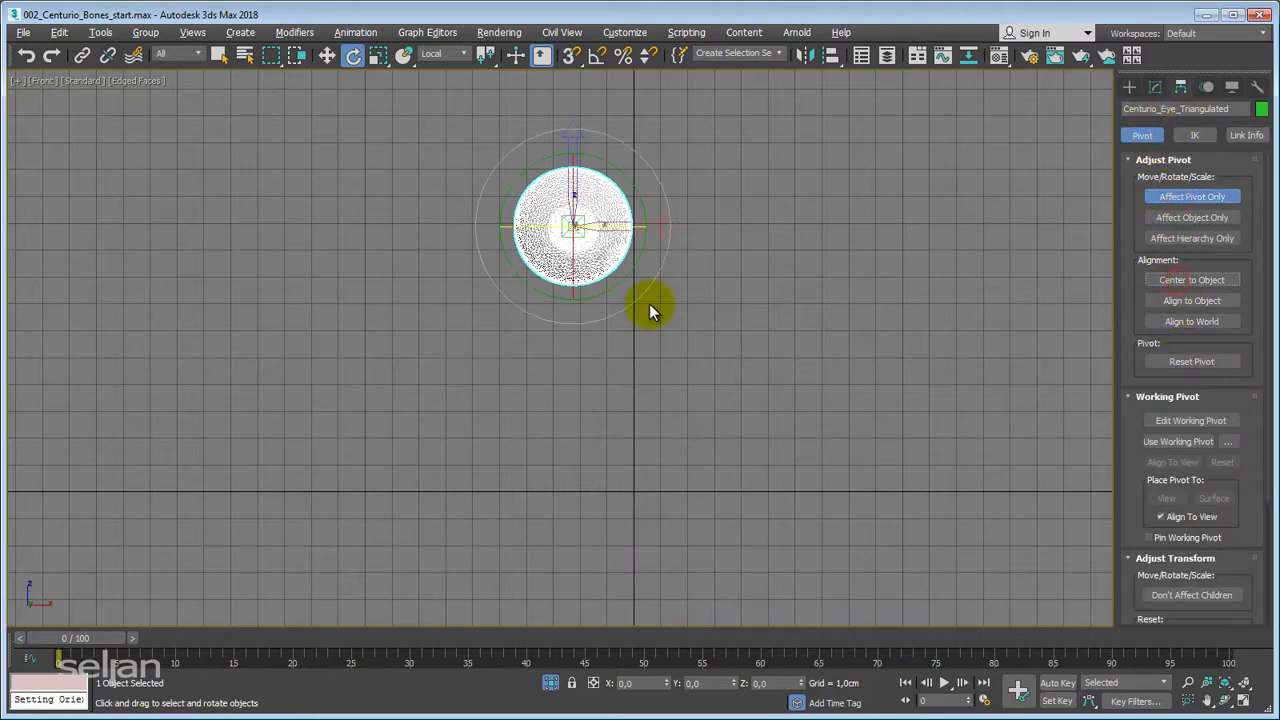
pyautogui.scroll(5, 528, 257)
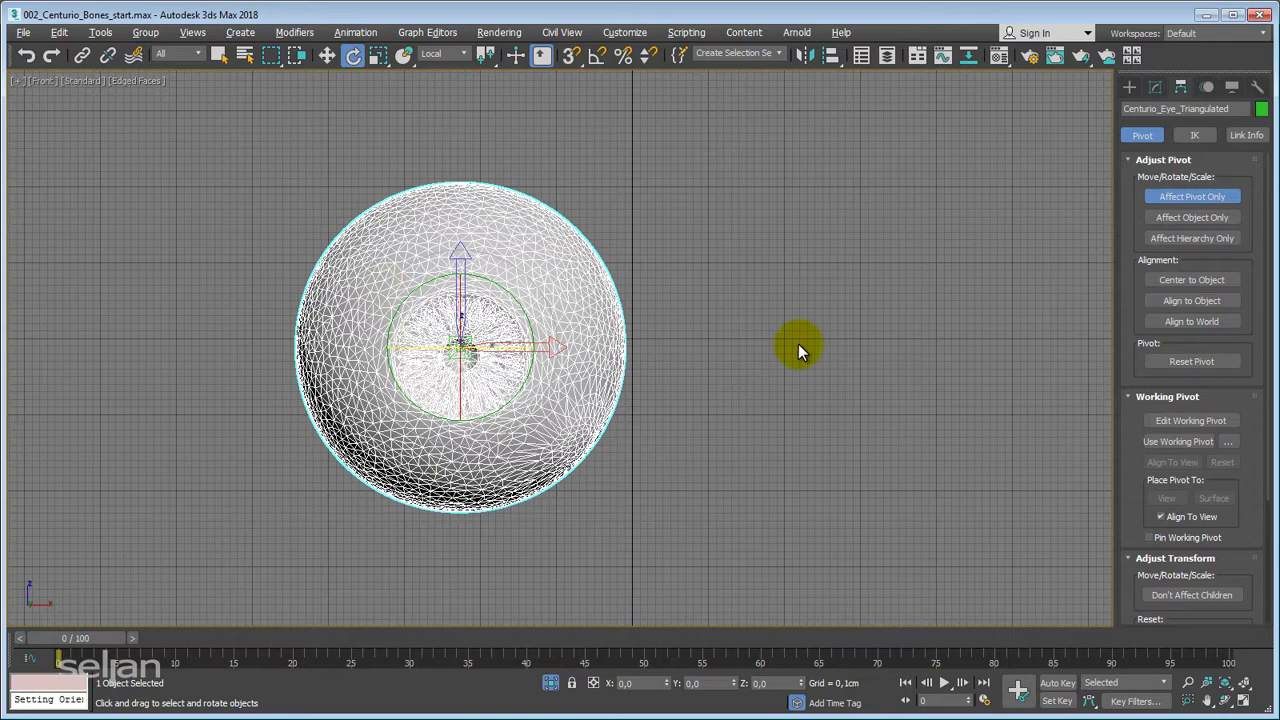
pyautogui.click(1188, 196)
pyautogui.scroll(-3, 775, 336)
pyautogui.moveTo(751, 329); pyautogui.dragTo(686, 343, button='middle')
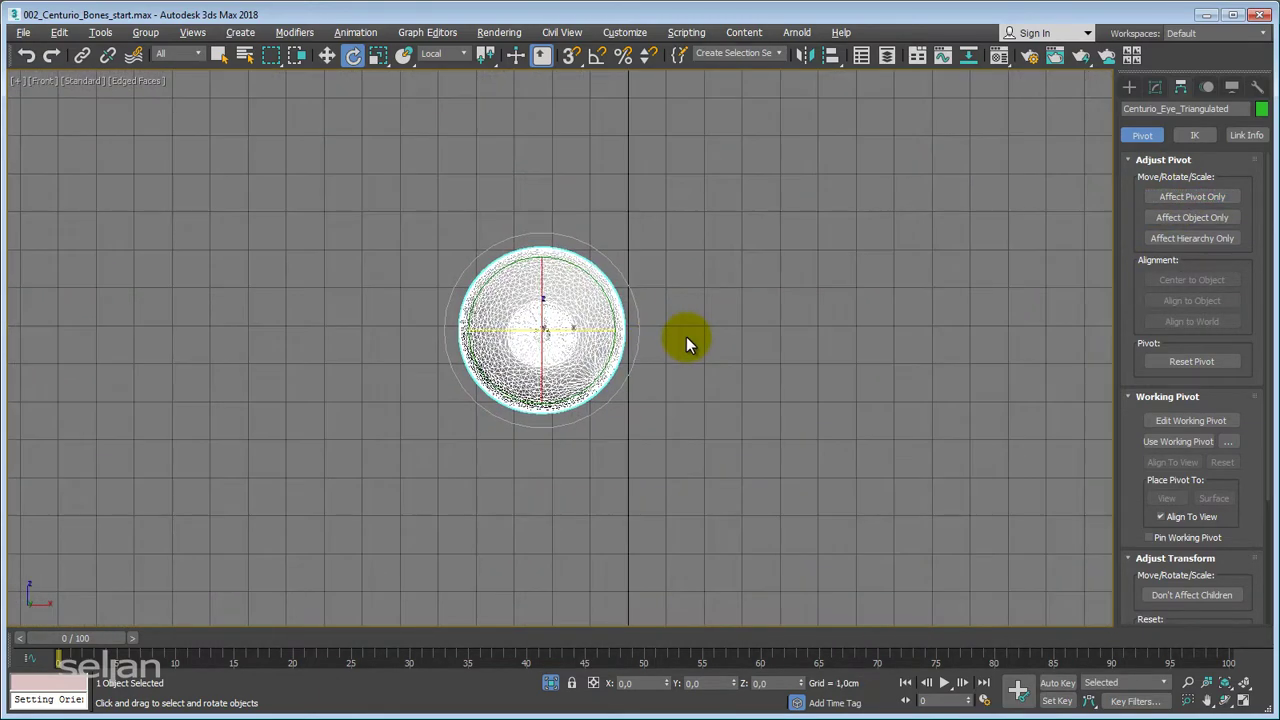
pyautogui.press('p')
pyautogui.keyDown('alt'); pyautogui.moveTo(537, 354); pyautogui.dragTo(630, 382, button='middle'); pyautogui.keyUp('alt')
pyautogui.scroll(-3, 630, 382)
pyautogui.moveTo(630, 376); pyautogui.dragTo(660, 243, button='middle')
pyautogui.press('f')
# Create a standard primitive sphere with a radius of about 4.7 cm below the eye in the front view.
pyautogui.click(1129, 87)
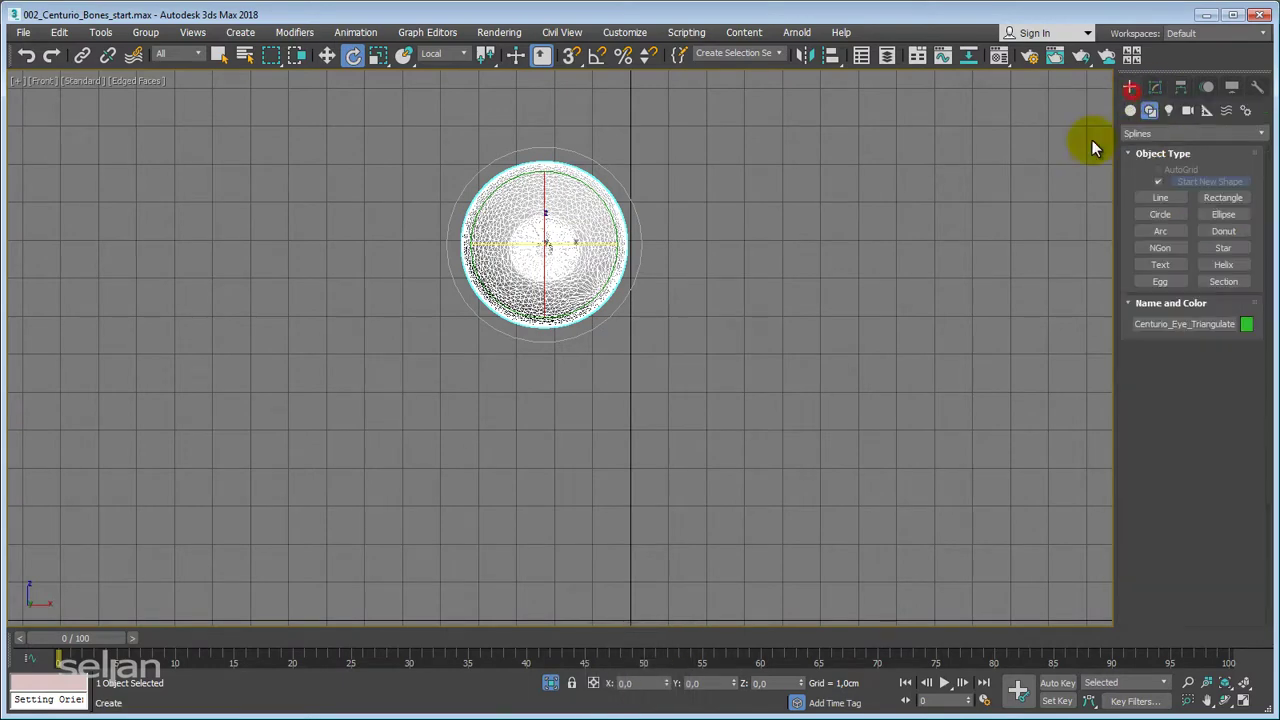
pyautogui.moveTo(1066, 295); pyautogui.dragTo(1085, 213, button='middle')
pyautogui.click(1130, 111)
pyautogui.moveTo(925, 327); pyautogui.dragTo(837, 360, button='middle')
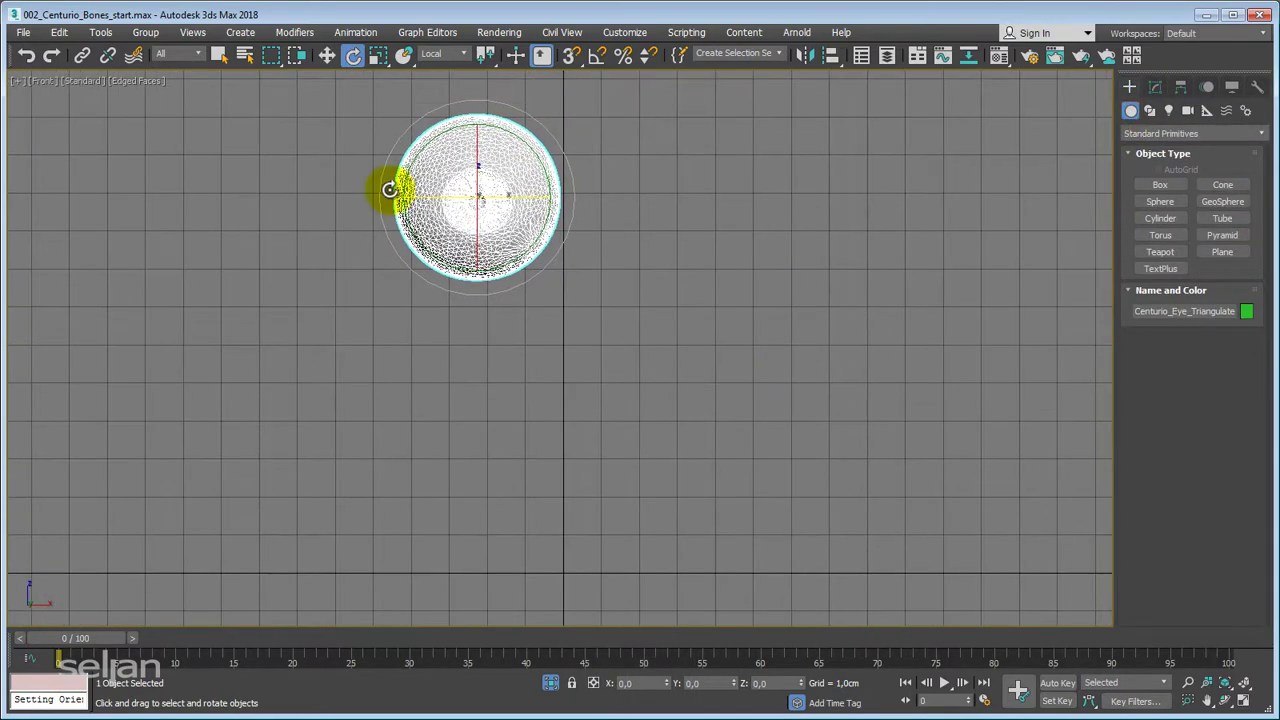
pyautogui.moveTo(817, 432); pyautogui.dragTo(789, 392, button='middle')
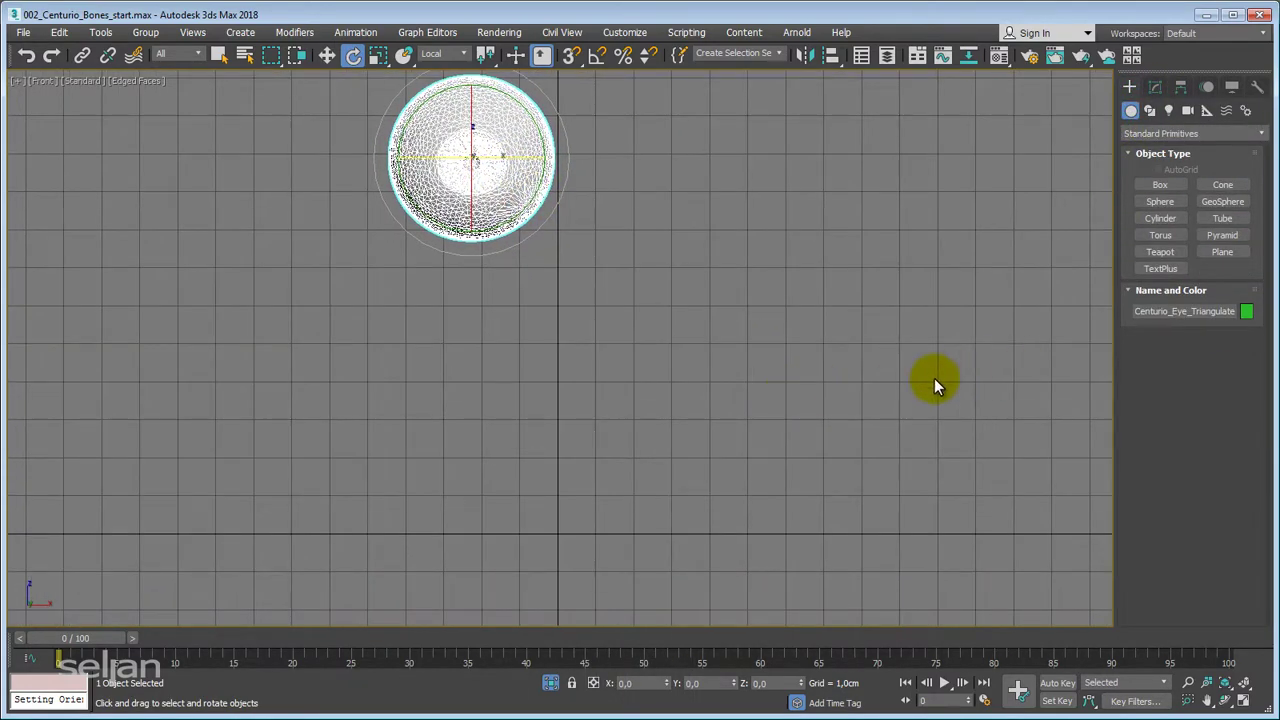
pyautogui.click(1160, 204)
pyautogui.moveTo(563, 436); pyautogui.dragTo(587, 400, button='middle')
pyautogui.scroll(-5, 587, 400)
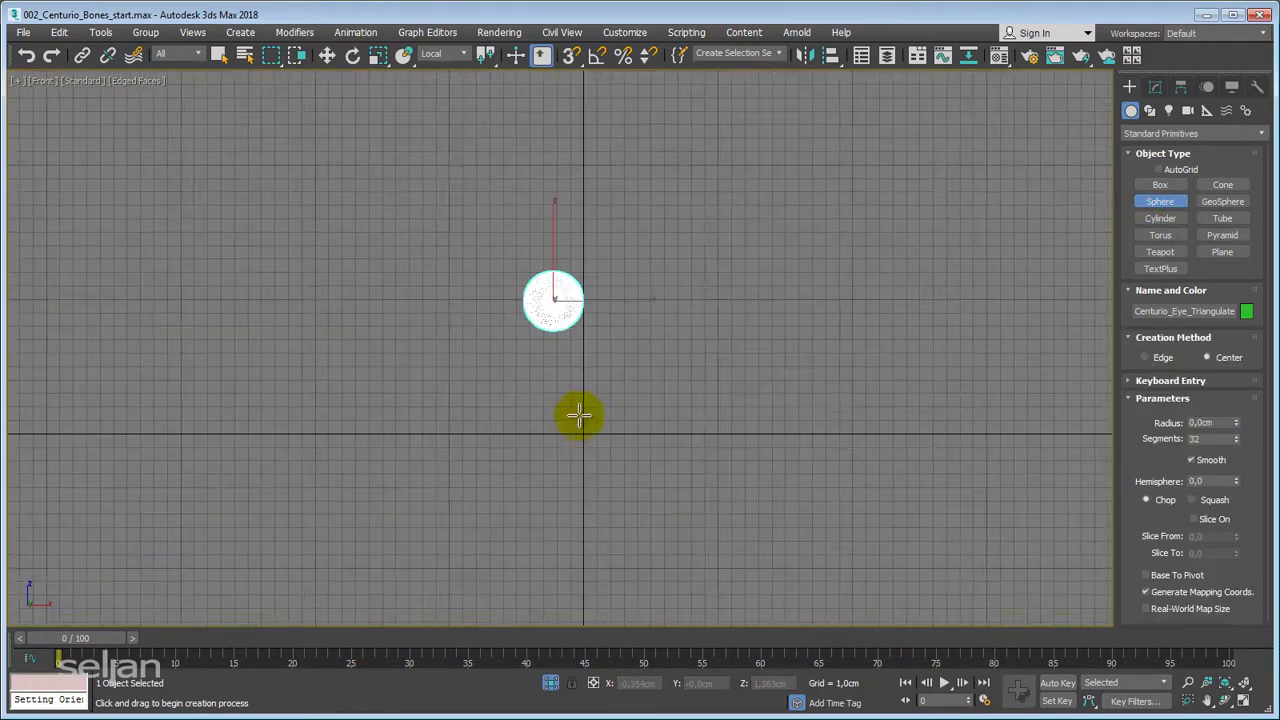
pyautogui.moveTo(581, 461); pyautogui.dragTo(571, 489, button='middle')
pyautogui.scroll(2, 578, 458)
pyautogui.moveTo(547, 432); pyautogui.dragTo(634, 472)
pyautogui.press('e')
# Quick-align the new sphere to the position of the Centurio_Eye_Triangulated object.
pyautogui.moveTo(604, 318); pyautogui.dragTo(585, 351, button='middle')
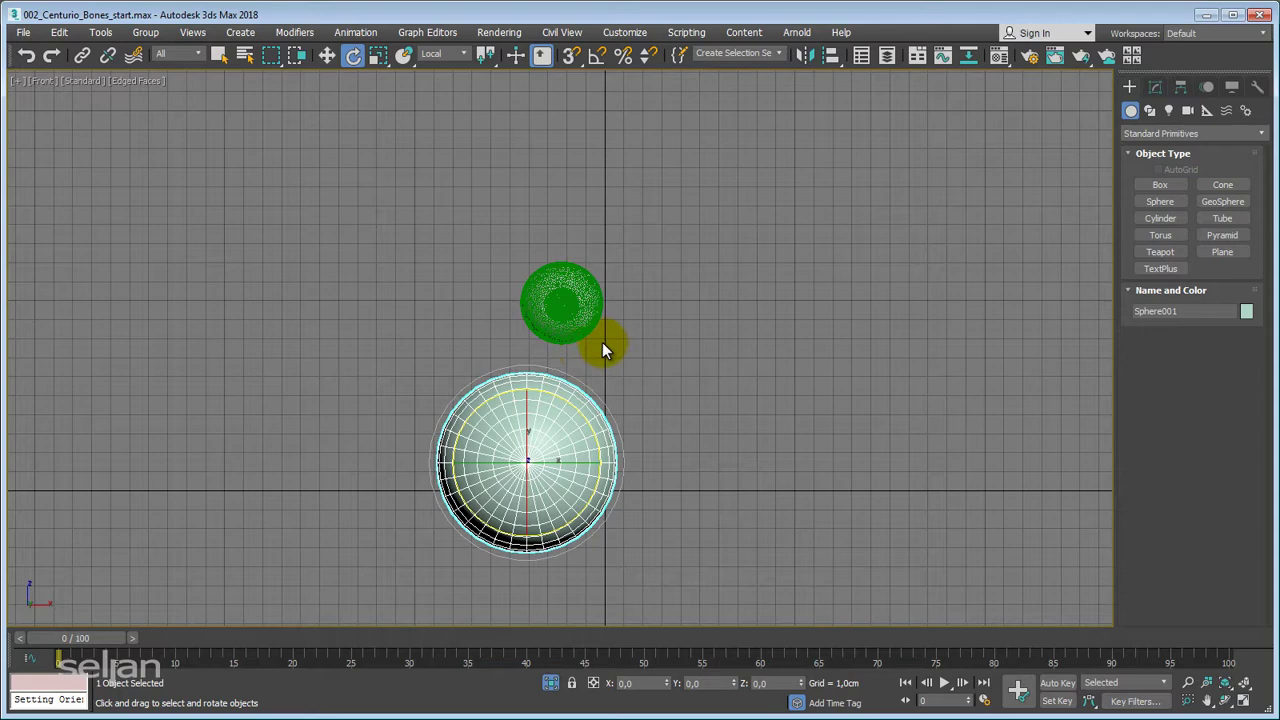
pyautogui.hotkey('shift', 'a')
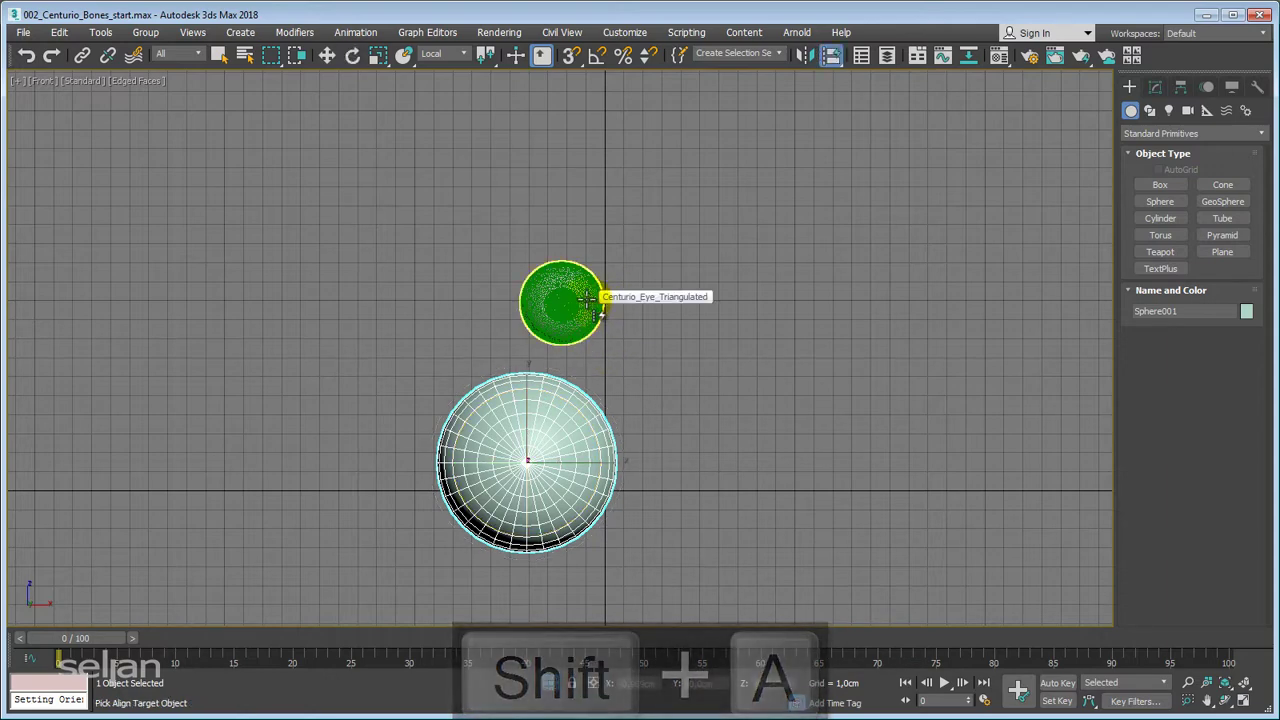
pyautogui.click(588, 298)
pyautogui.press('w')
# In the left view, make the sphere see-through and reduce its radius to 2.166 cm to match the eye.
pyautogui.press('l')
pyautogui.press('z')
pyautogui.hotkey('alt', 'x')
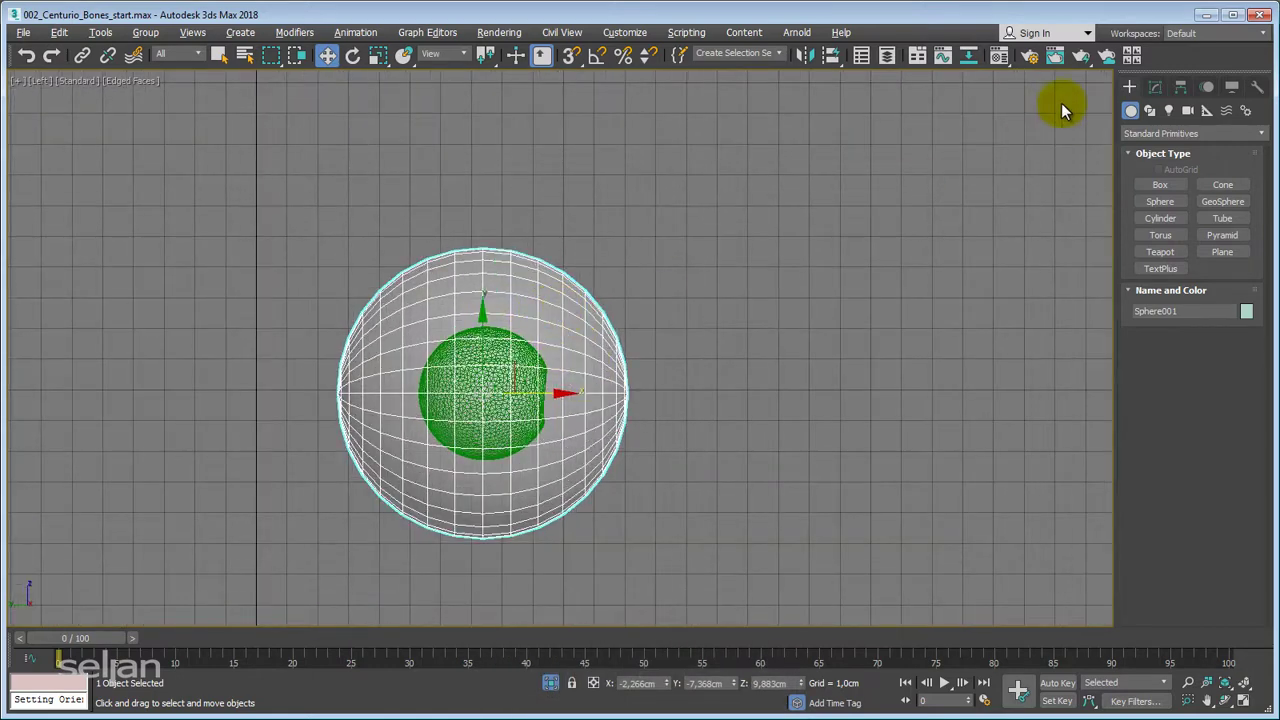
pyautogui.click(1157, 88)
pyautogui.scroll(3, 971, 178)
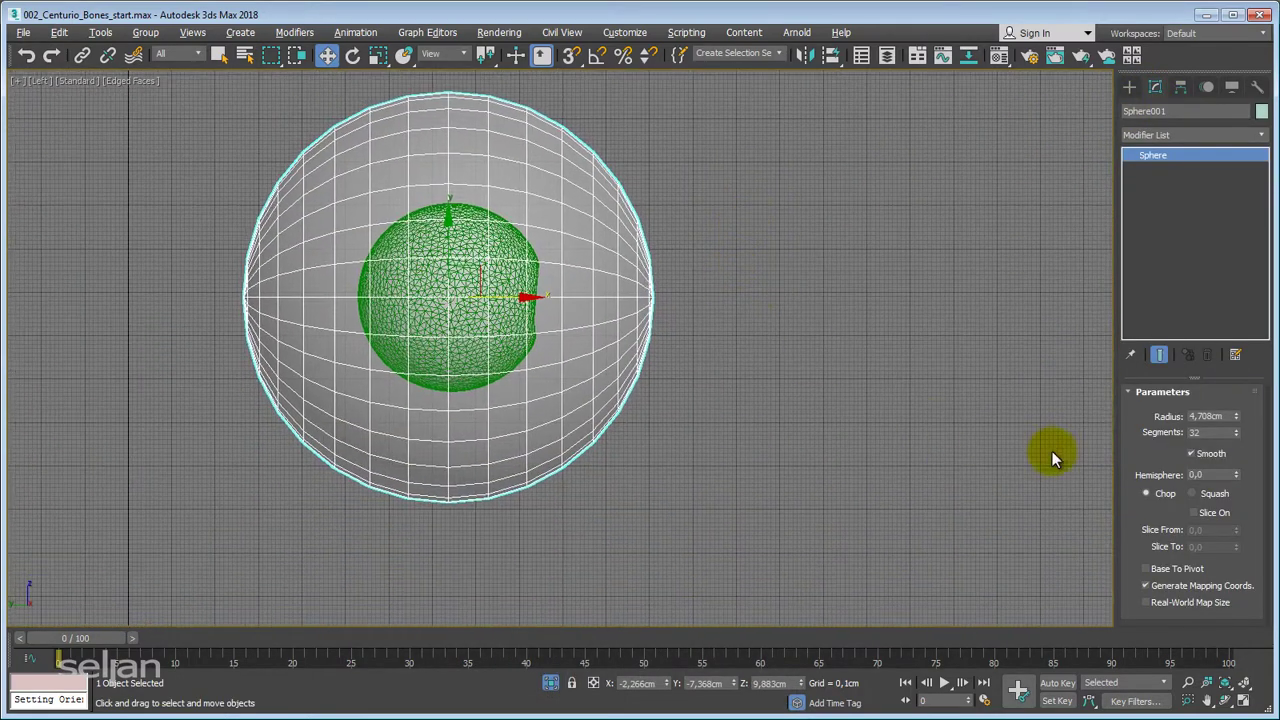
pyautogui.moveTo(1238, 422); pyautogui.dragTo(1238, 468)
pyautogui.scroll(3, 197, 263)
pyautogui.press('z')
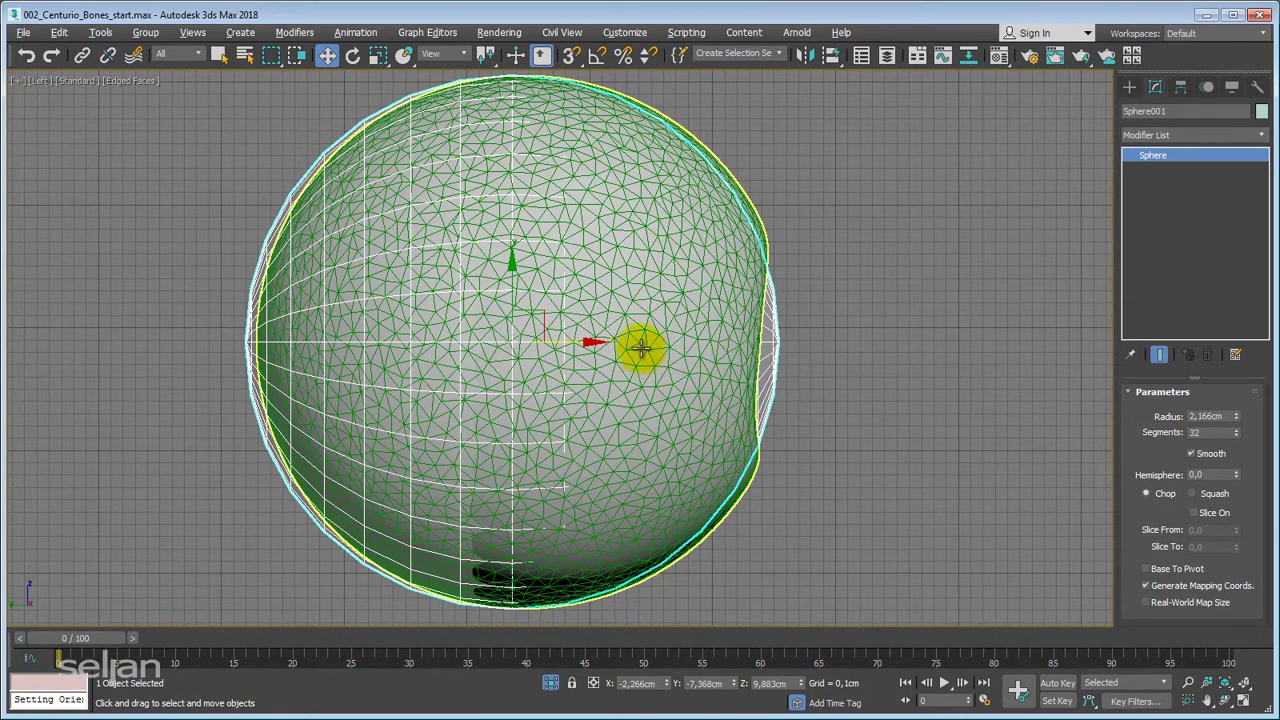
# Move the sphere slightly along the depth axis to Y -7.453 cm and check its fit against the eye from the front.
pyautogui.moveTo(640, 339); pyautogui.dragTo(632, 355, button='middle')
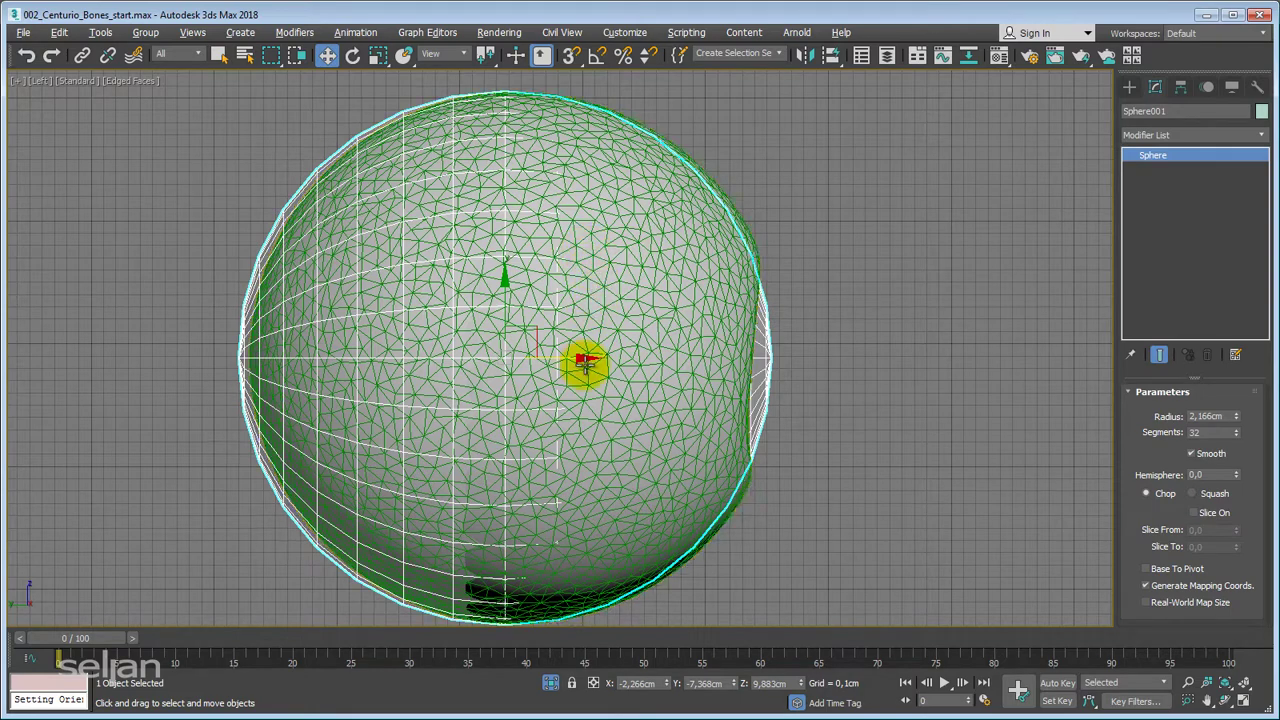
pyautogui.moveTo(577, 362); pyautogui.dragTo(585, 364)
pyautogui.moveTo(633, 328); pyautogui.dragTo(618, 282, button='middle')
pyautogui.press('f')
pyautogui.moveTo(569, 360); pyautogui.dragTo(486, 194, button='middle')
pyautogui.scroll(6, 389, 466)
pyautogui.scroll(2, 464, 293)
pyautogui.moveTo(464, 293); pyautogui.dragTo(423, 434, button='middle')
pyautogui.scroll(-3, 486, 310)
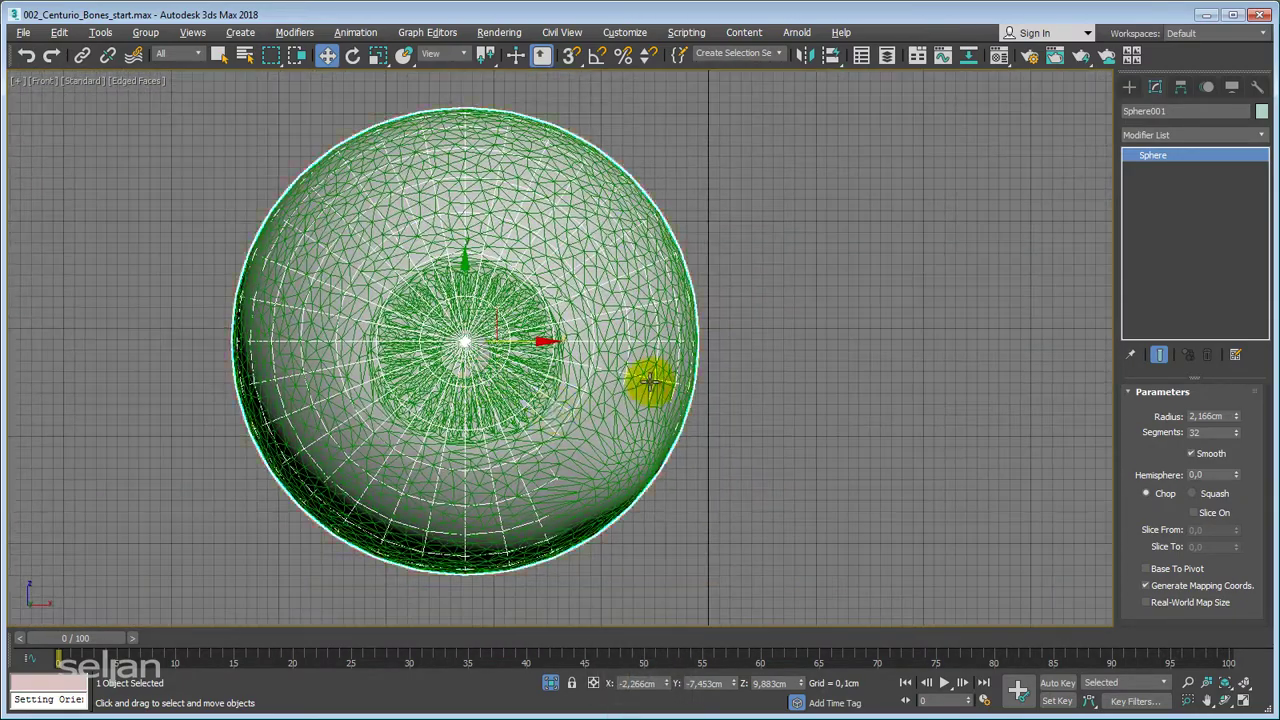
pyautogui.moveTo(558, 400); pyautogui.dragTo(527, 416, button='middle')
pyautogui.scroll(-2, 527, 416)
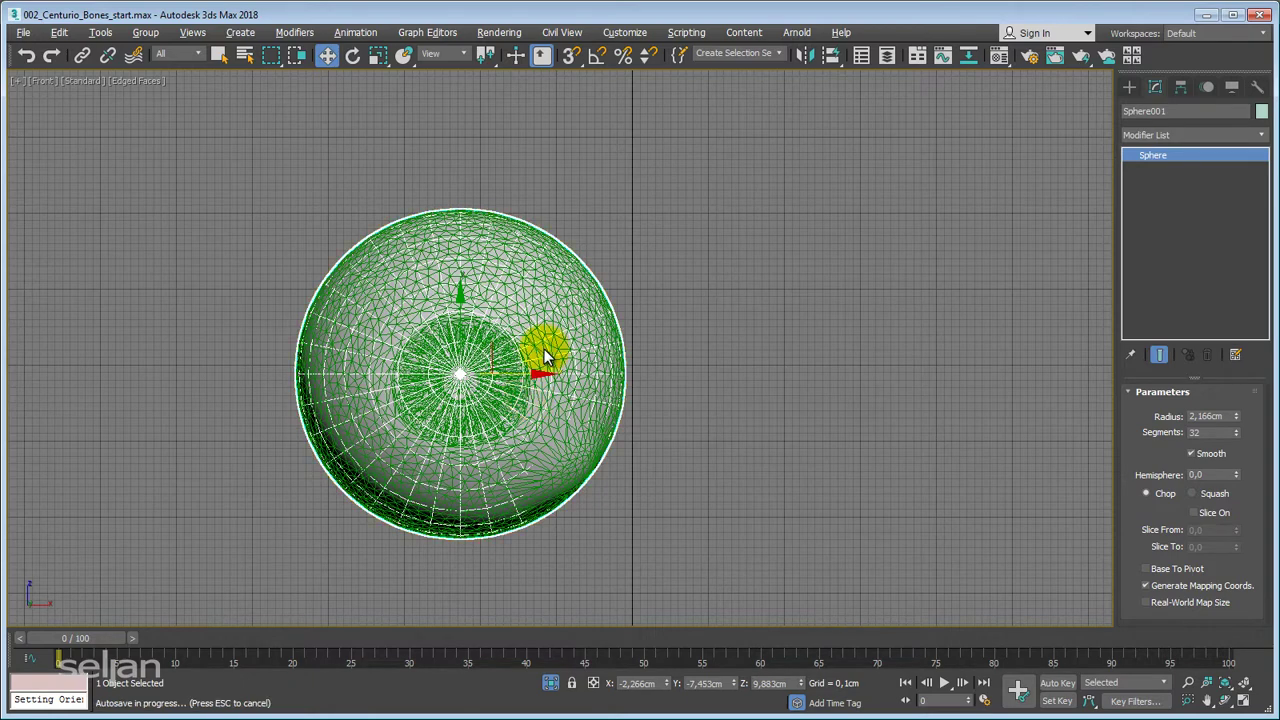
# Delete the original triangulated eye mesh.
pyautogui.click(540, 352)
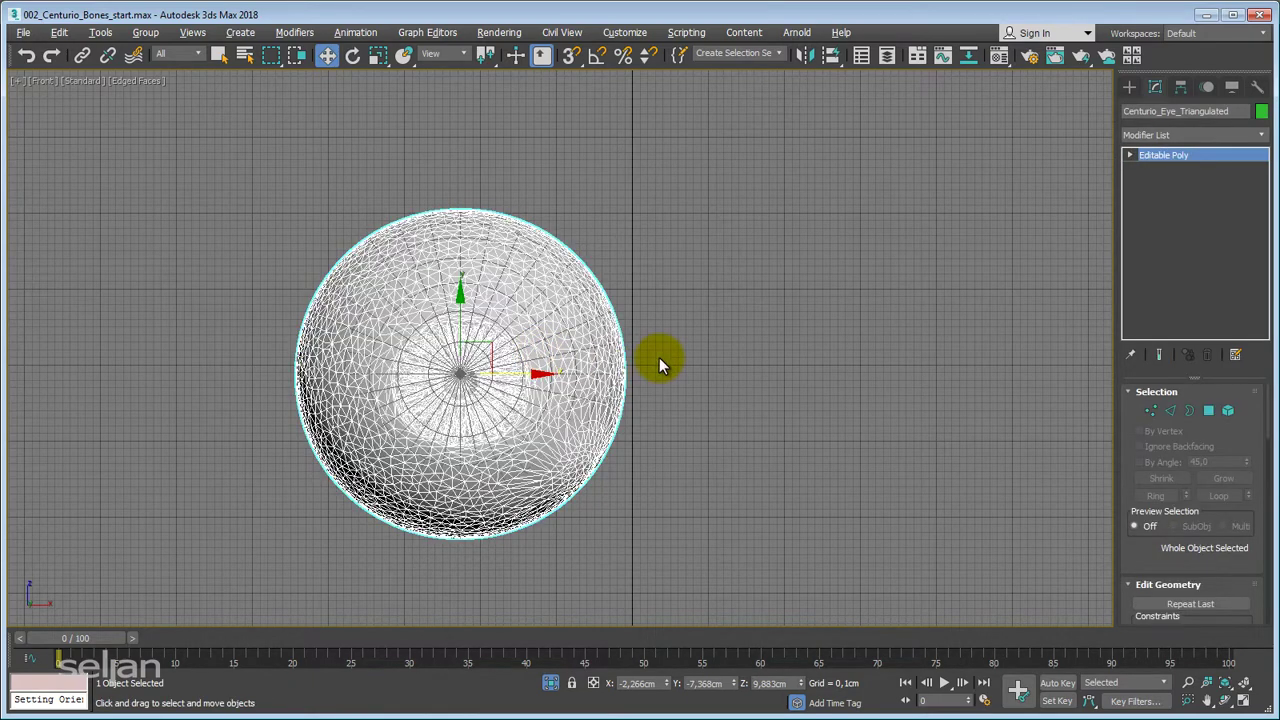
pyautogui.press('Delete')
# Turn off the sphere's see-through display and exit isolation, viewing the sphere within the head in perspective.
pyautogui.click(456, 401)
pyautogui.press('x')
pyautogui.press('Escape')
pyautogui.moveTo(484, 379); pyautogui.dragTo(500, 370, button='middle')
pyautogui.hotkey('alt', 'x')
pyautogui.scroll(-5, 500, 370)
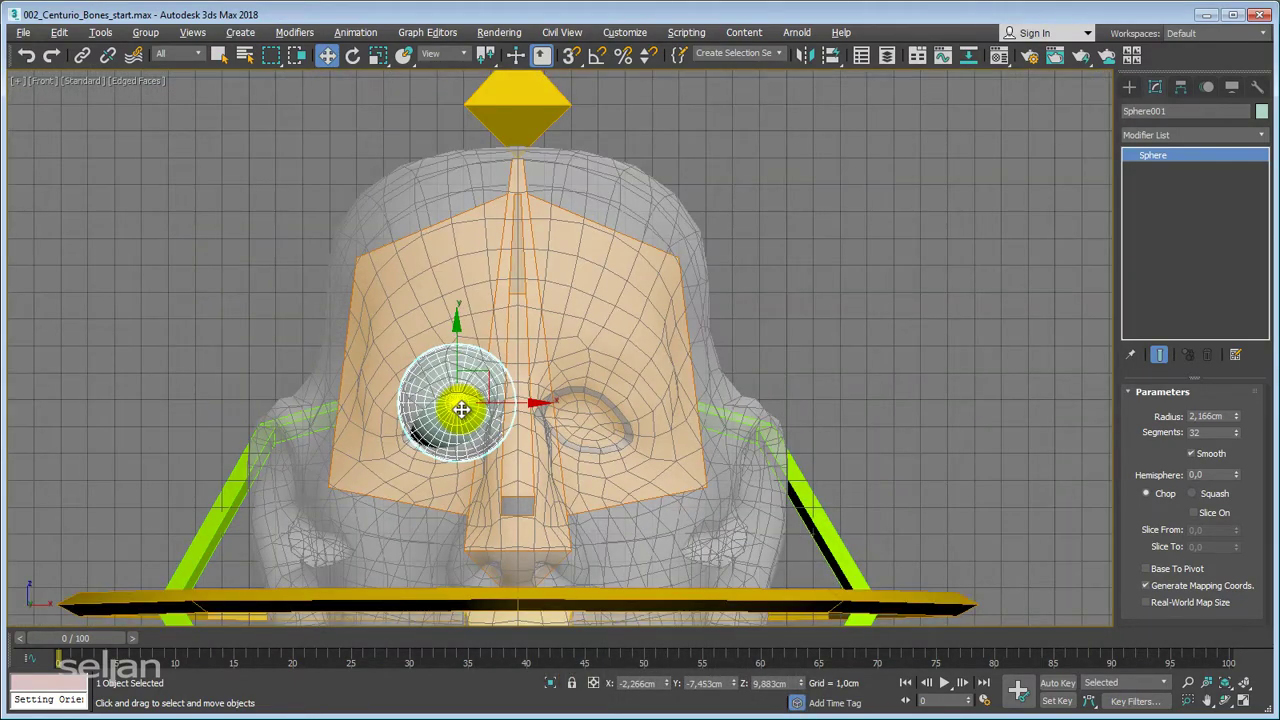
pyautogui.press('p')
pyautogui.keyDown('alt'); pyautogui.moveTo(371, 431); pyautogui.dragTo(455, 436, button='middle'); pyautogui.keyUp('alt')
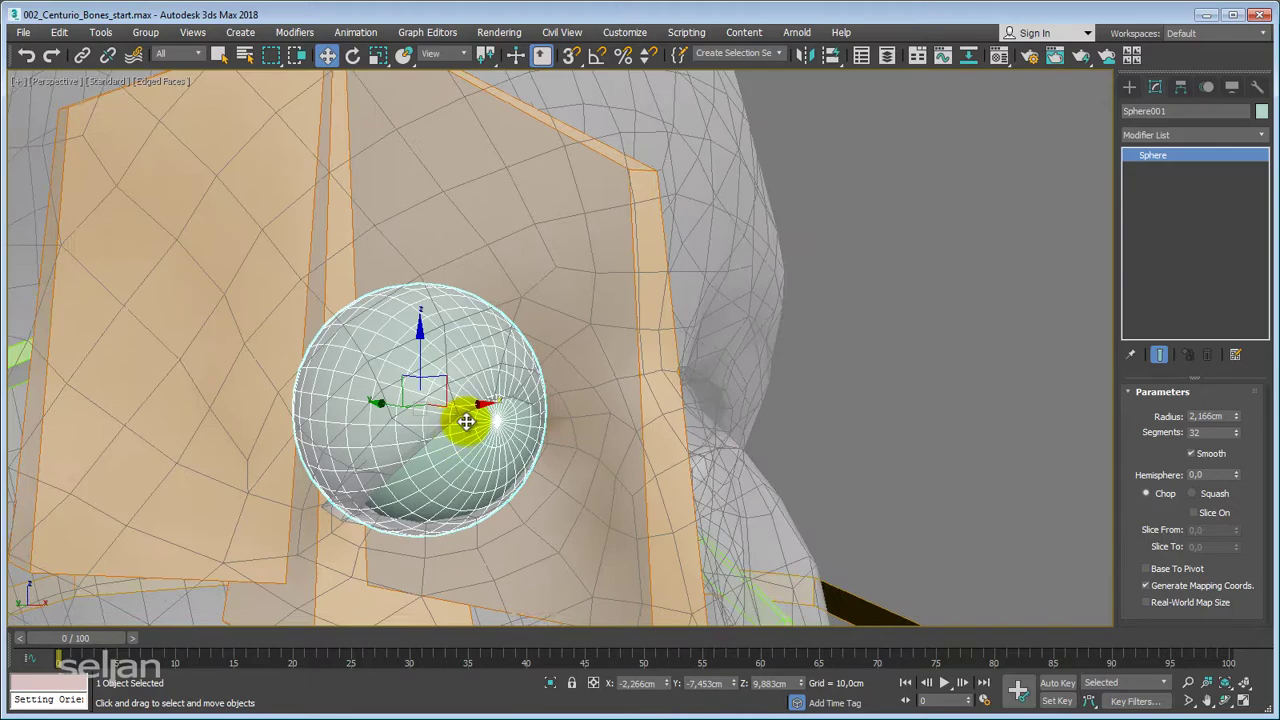
# Set the eye sphere's segment count to 50.
pyautogui.moveTo(526, 323)
pyautogui.keyDown('alt'); pyautogui.mouseDown(button='middle')
pyautogui.moveTo(449, 386)
pyautogui.moveTo(520, 340)
pyautogui.mouseUp(button='middle'); pyautogui.keyUp('alt')
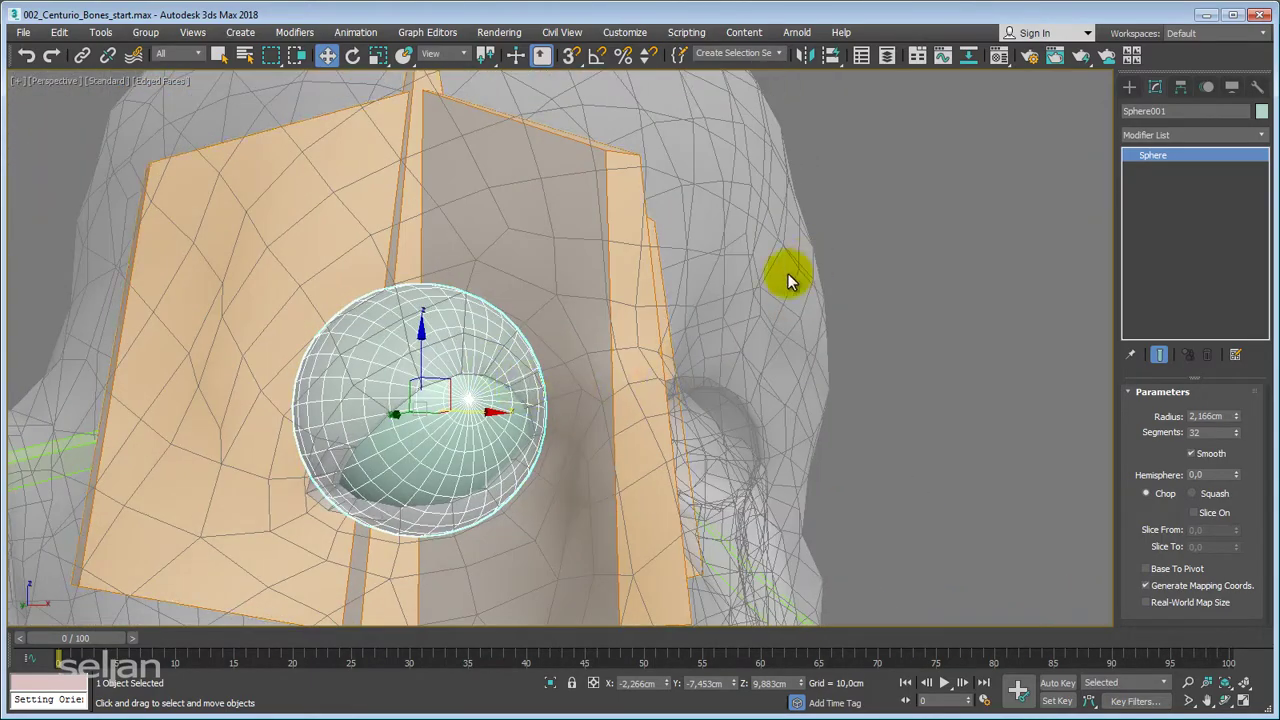
pyautogui.moveTo(802, 263); pyautogui.dragTo(748, 367, button='middle')
pyautogui.scroll(-3, 748, 367)
pyautogui.moveTo(667, 356); pyautogui.dragTo(517, 360, button='middle')
pyautogui.scroll(3, 540, 351)
pyautogui.scroll(3, 515, 357)
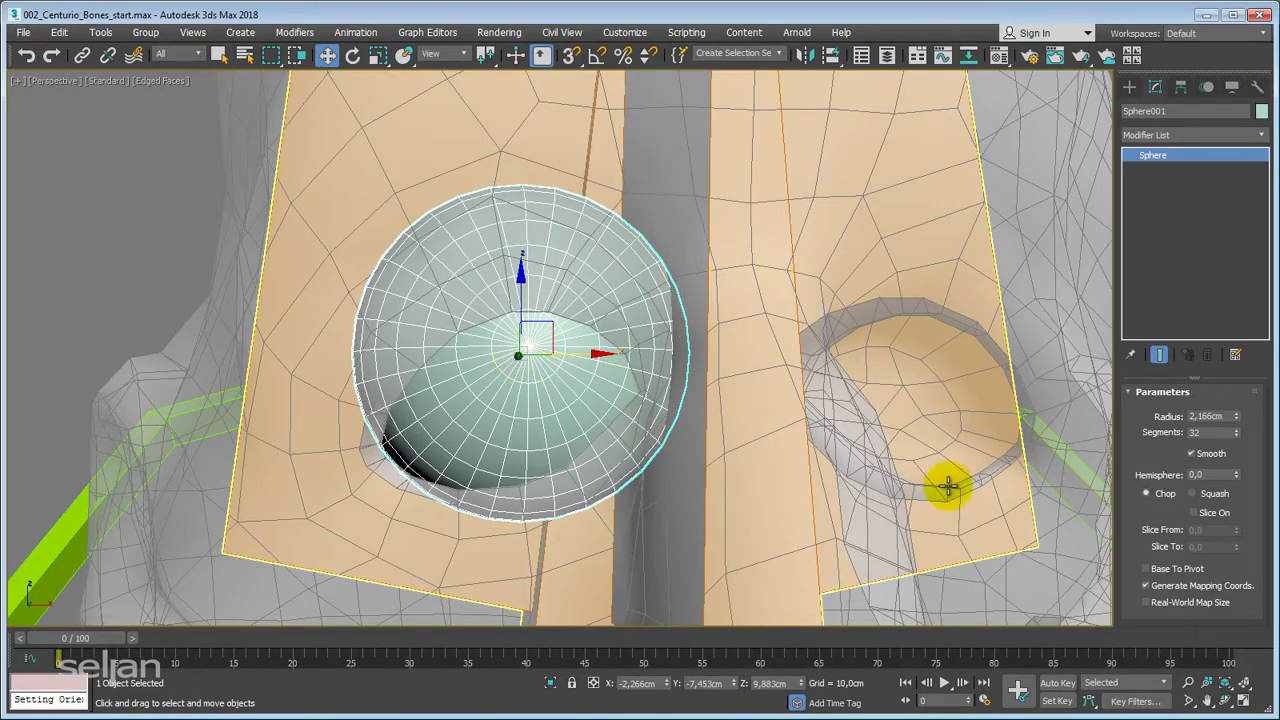
pyautogui.doubleClick(1216, 433)
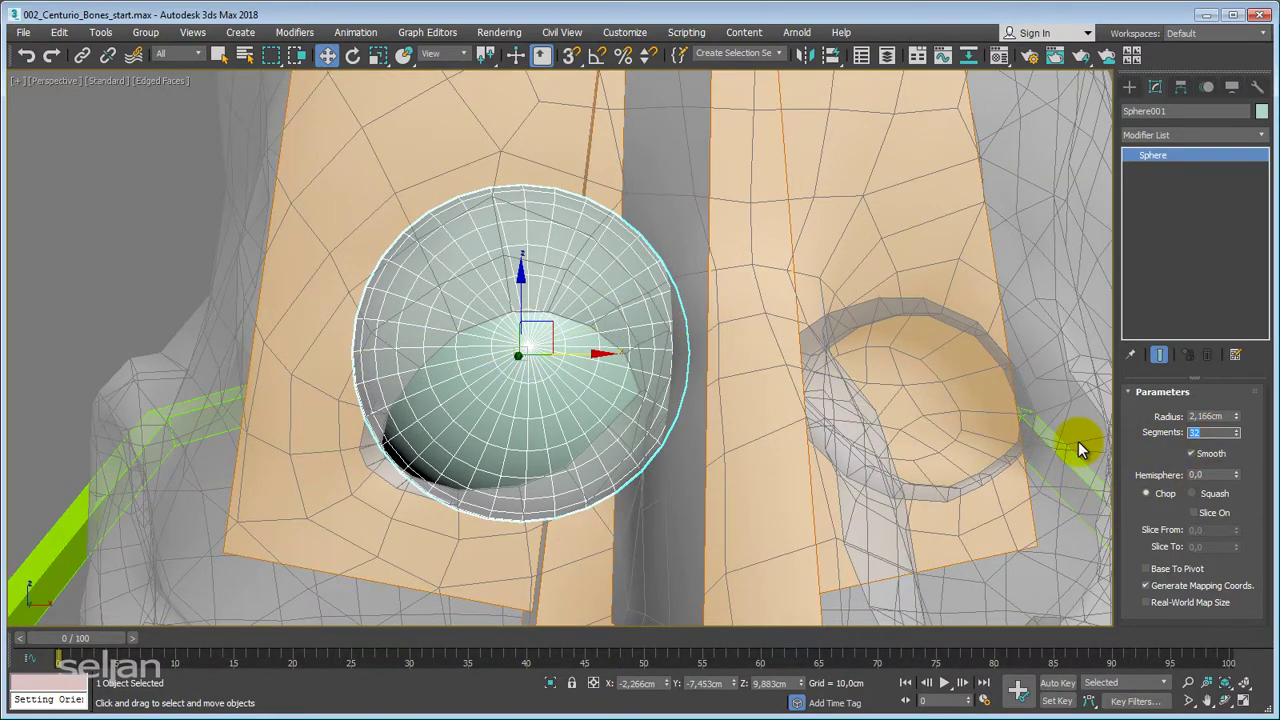
pyautogui.write('50')
pyautogui.press('Return')
# Open the material editor and name the first sample material Eye.
pyautogui.keyDown('alt'); pyautogui.moveTo(623, 440); pyautogui.dragTo(627, 375, button='middle'); pyautogui.keyUp('alt')
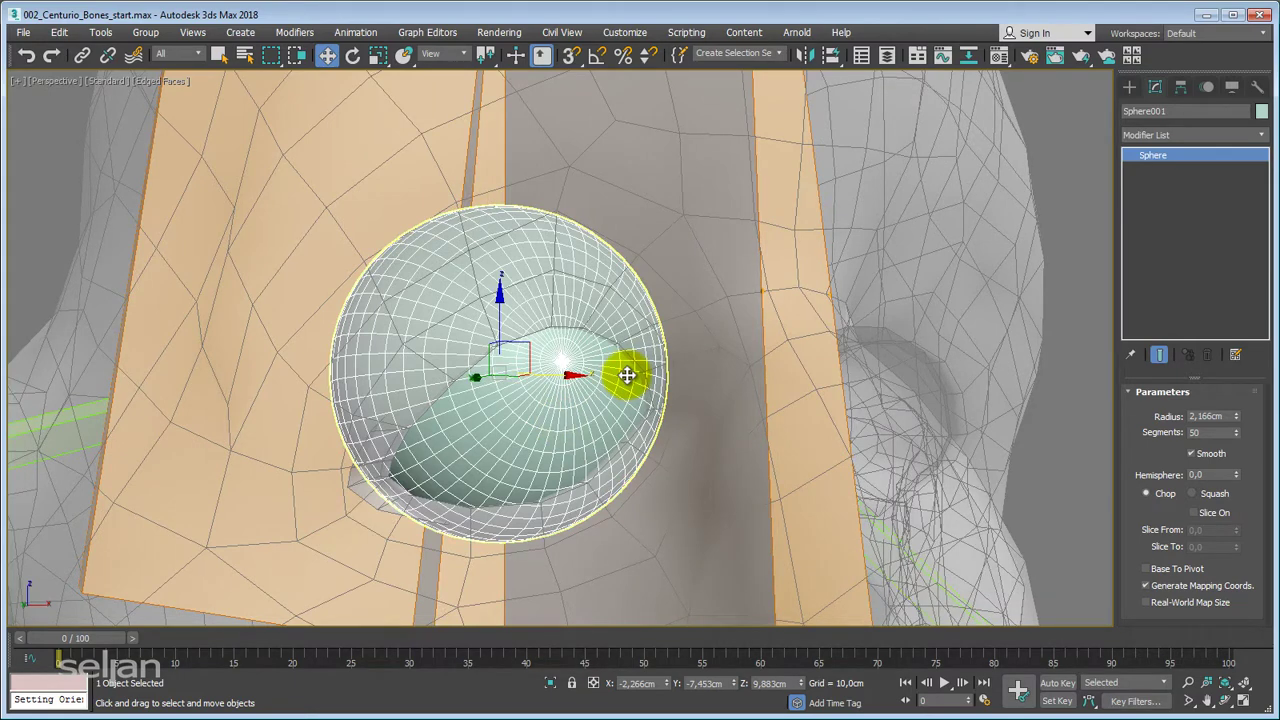
pyautogui.keyDown('alt'); pyautogui.moveTo(626, 375); pyautogui.dragTo(622, 363, button='middle'); pyautogui.keyUp('alt')
pyautogui.press('m')
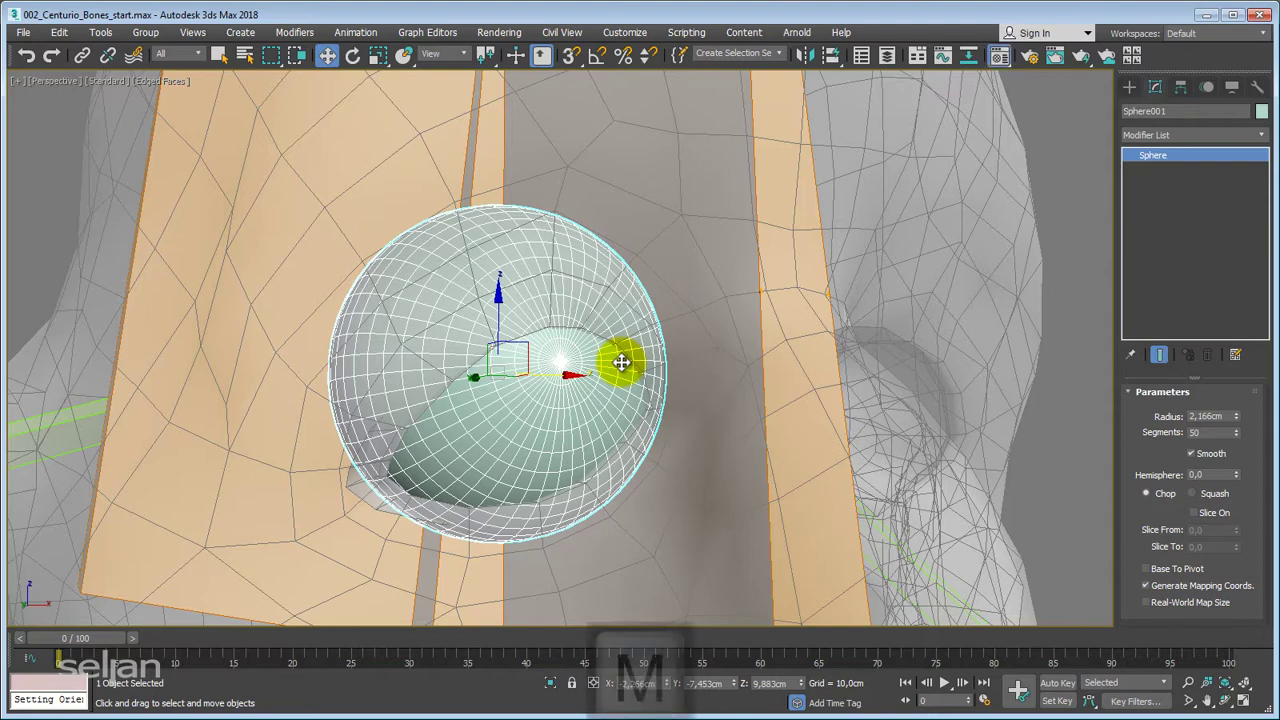
pyautogui.moveTo(293, 14); pyautogui.dragTo(274, 47)
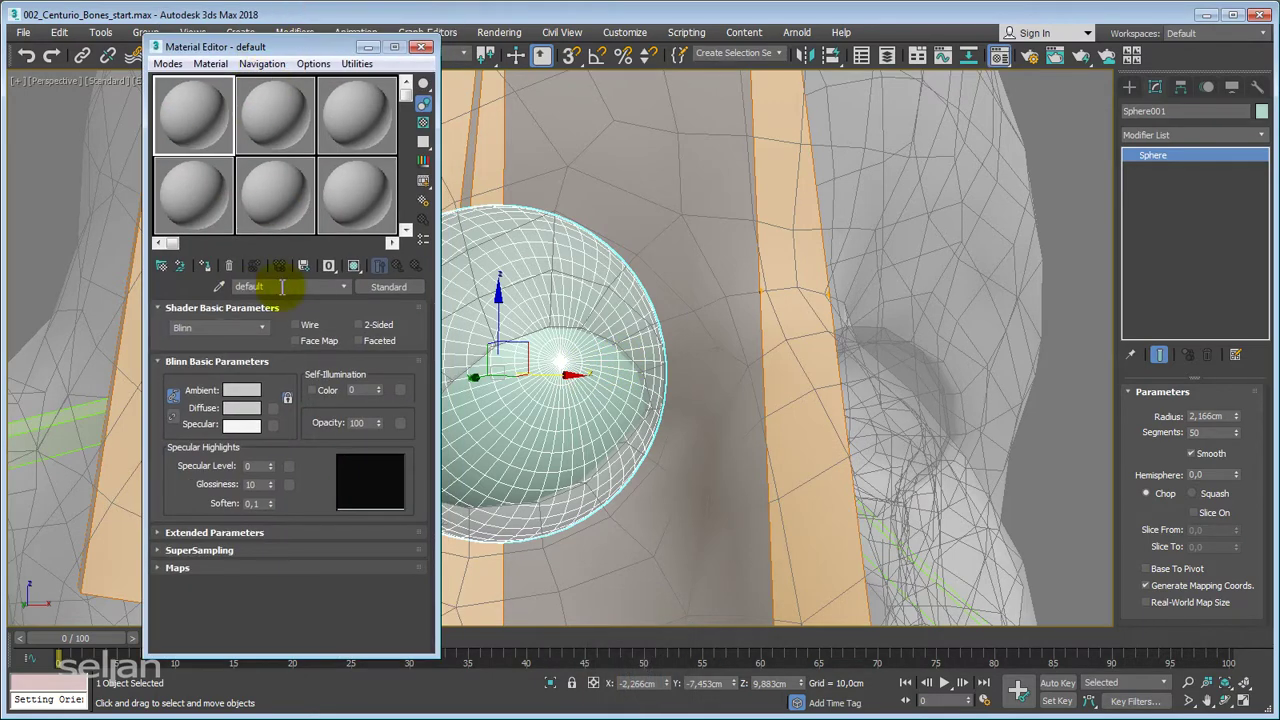
pyautogui.write('Eye')
pyautogui.press('Return')
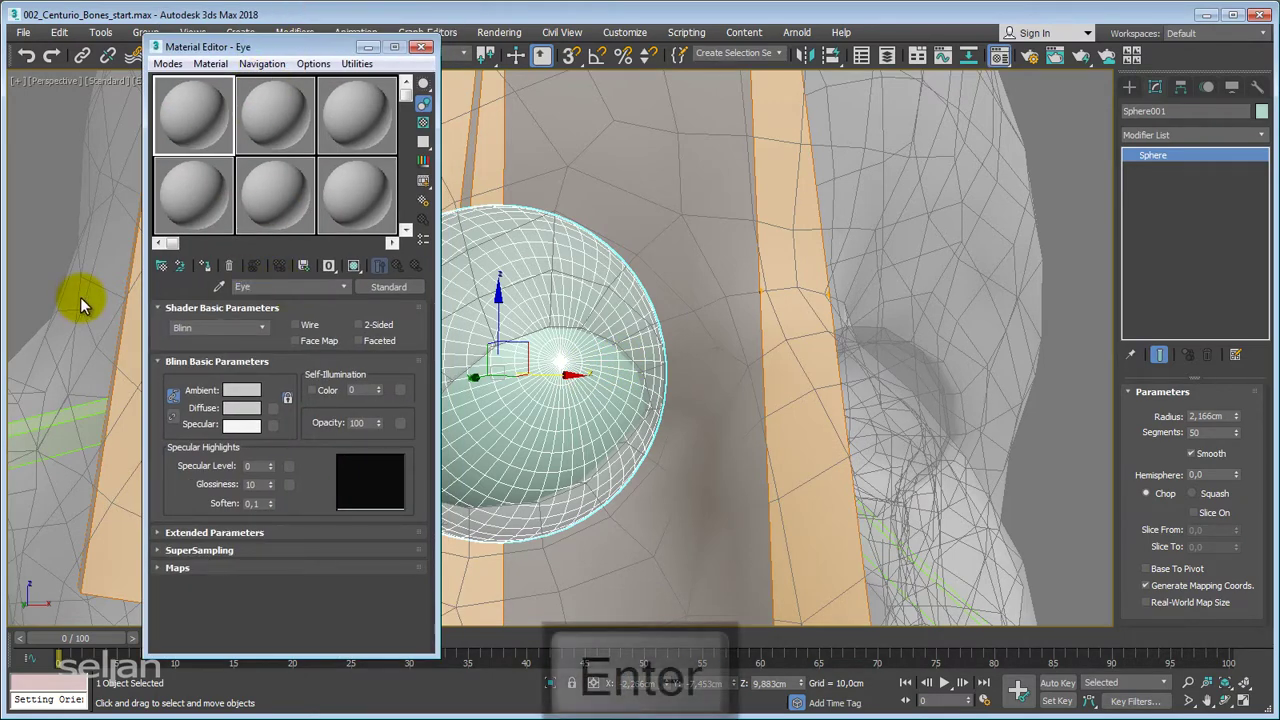
# Change the Eye material's type to Physical Material and apply the Glossy Paint preset.
pyautogui.click(381, 288)
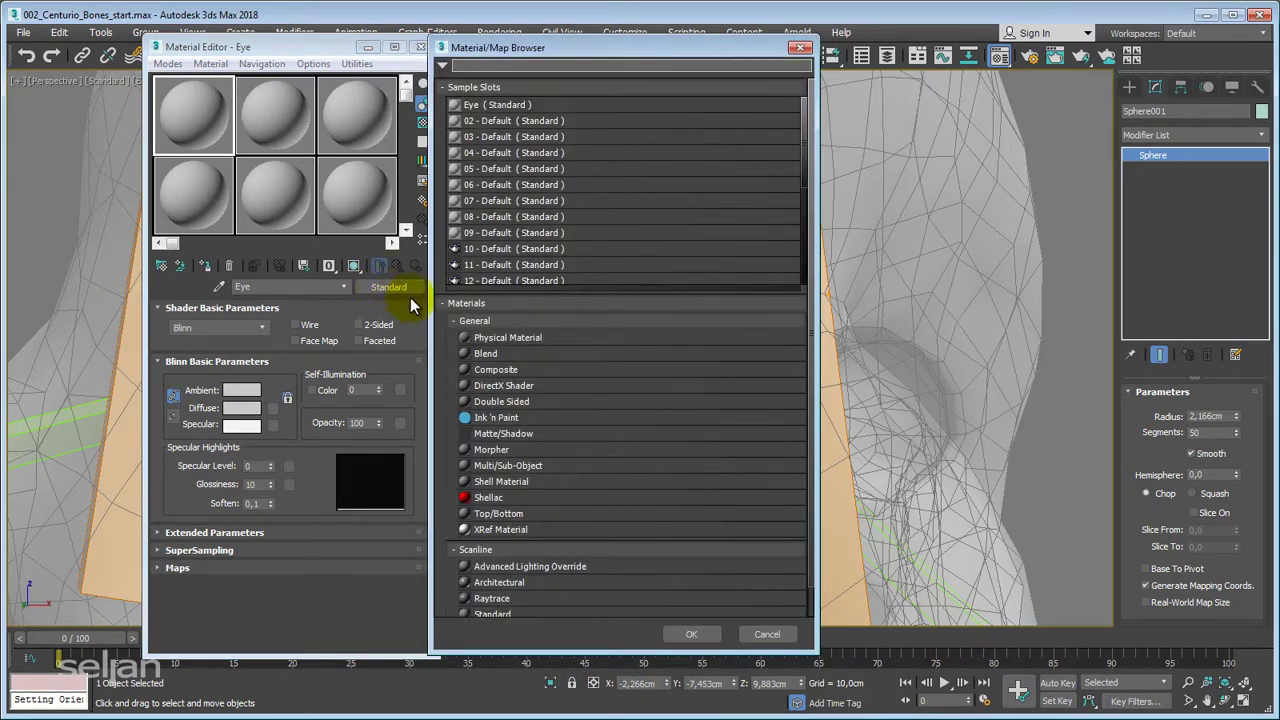
pyautogui.click(516, 338)
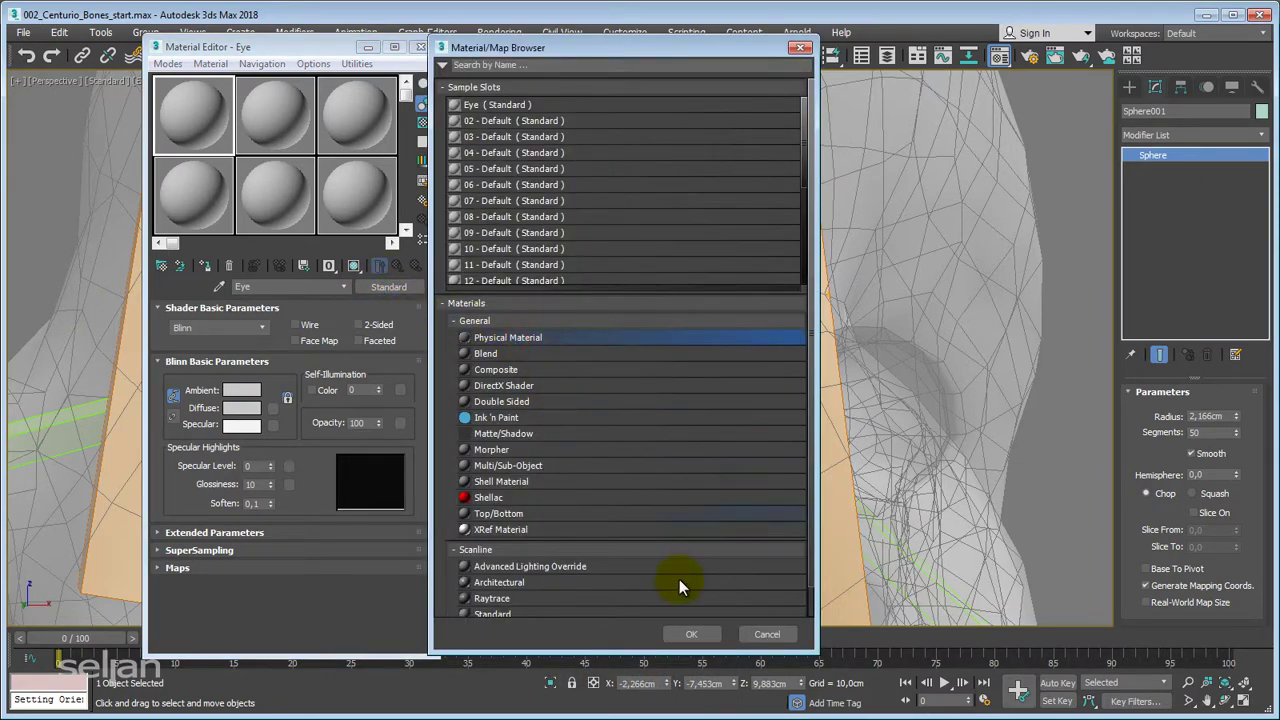
pyautogui.click(688, 635)
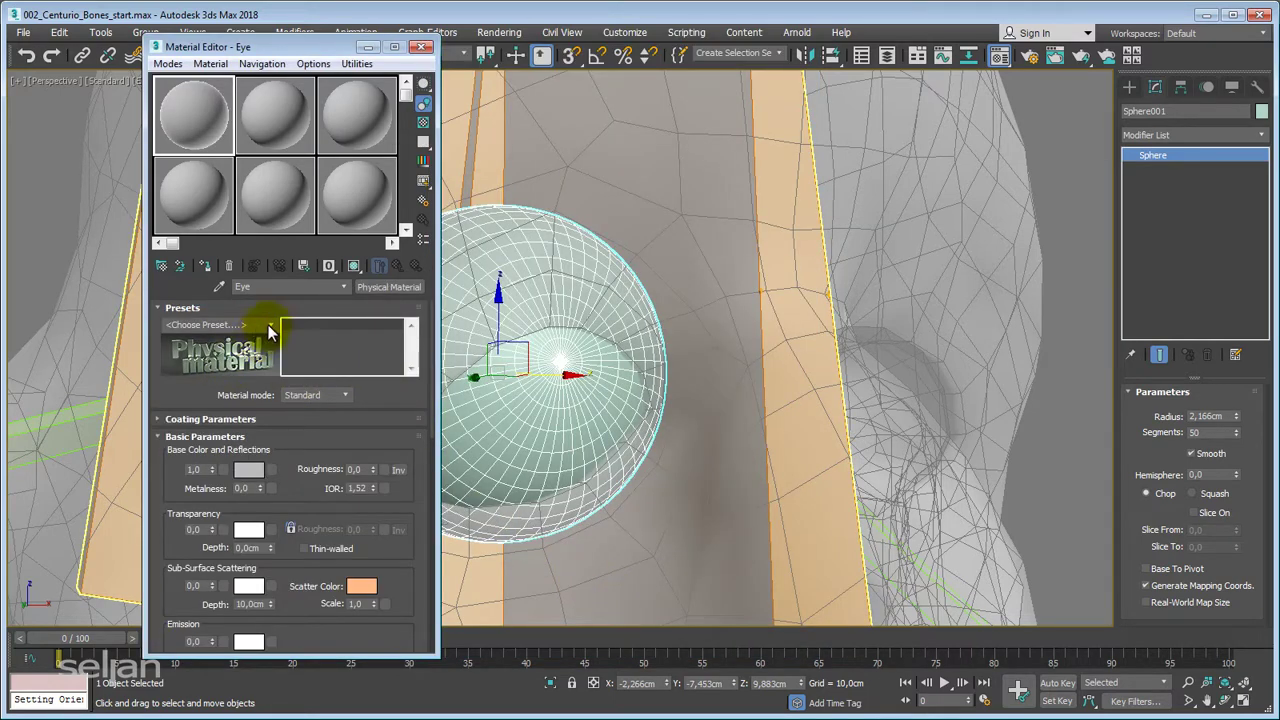
pyautogui.click(268, 327)
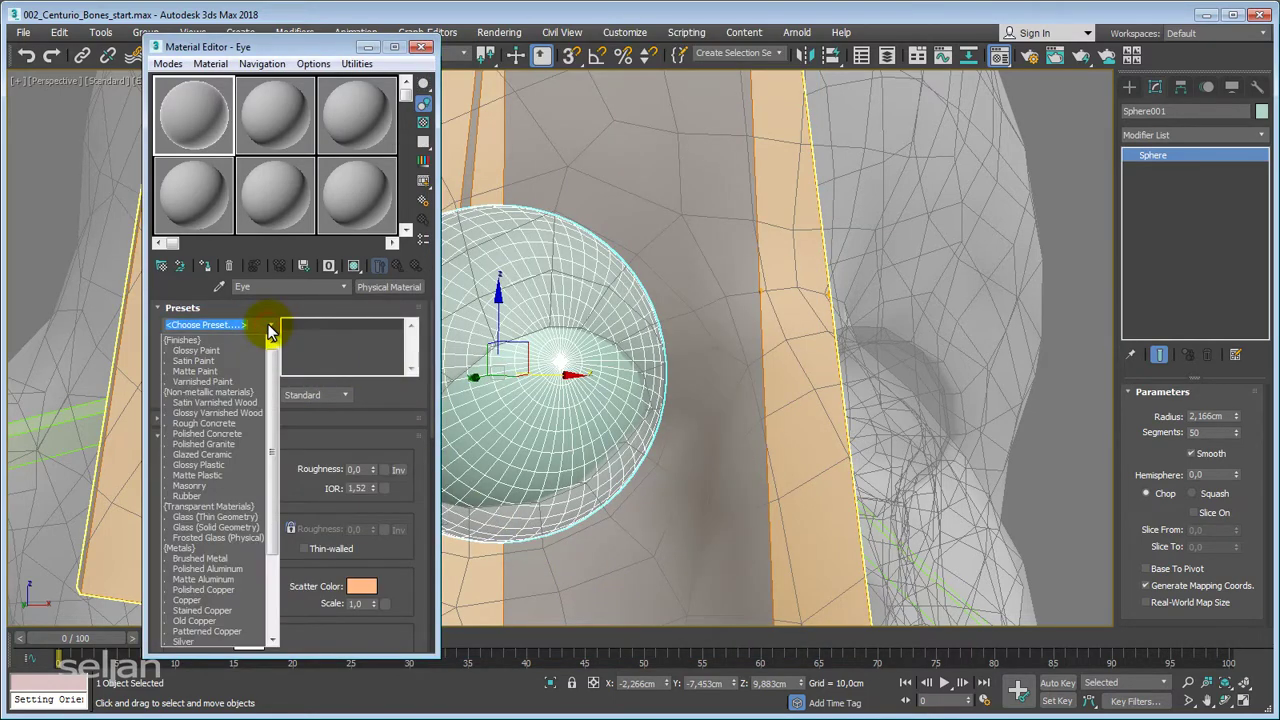
pyautogui.click(194, 352)
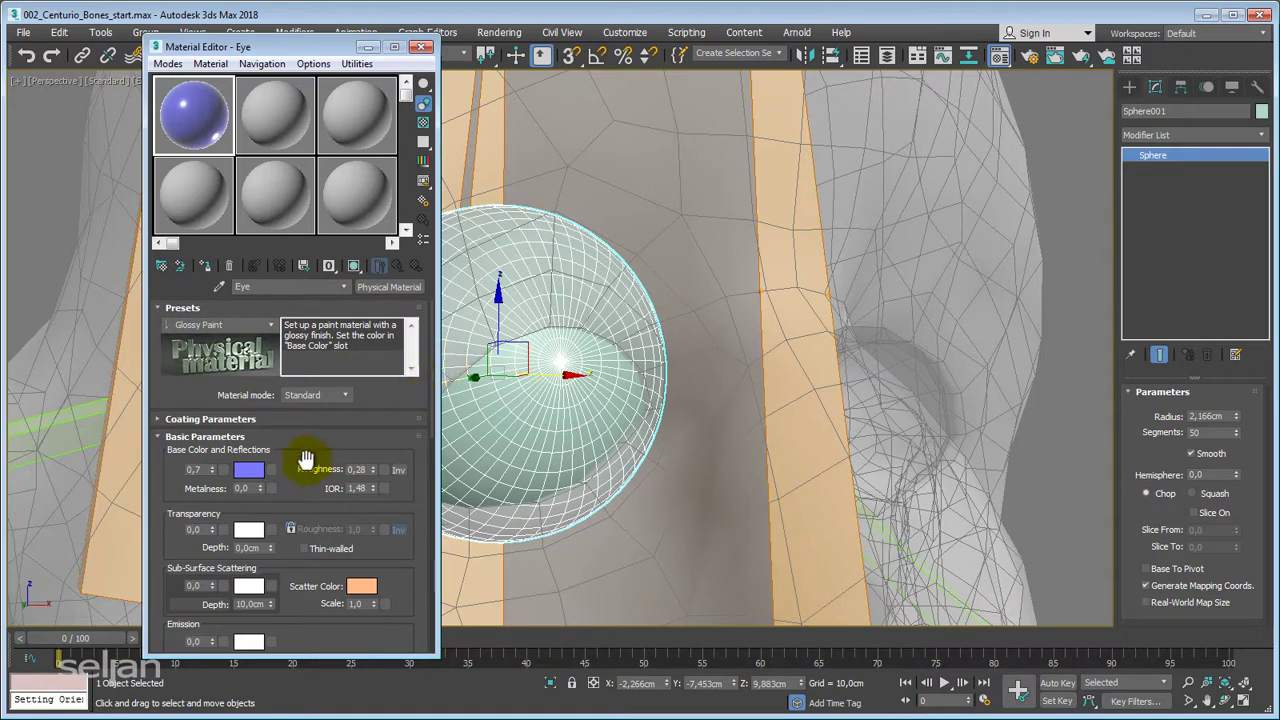
# Set the Eye material's base color to white and assign the material to the sphere.
pyautogui.click(249, 470)
pyautogui.moveTo(433, 72); pyautogui.dragTo(430, 163)
pyautogui.click(553, 186)
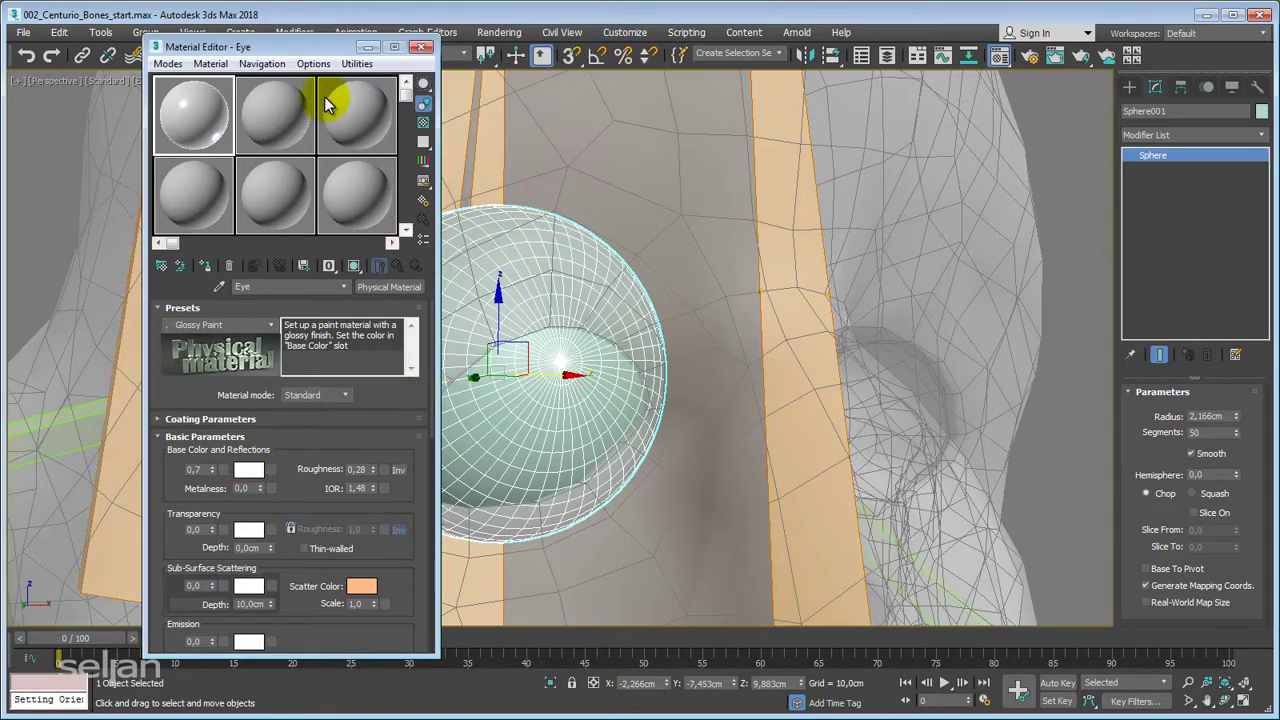
pyautogui.moveTo(329, 47); pyautogui.dragTo(299, 36)
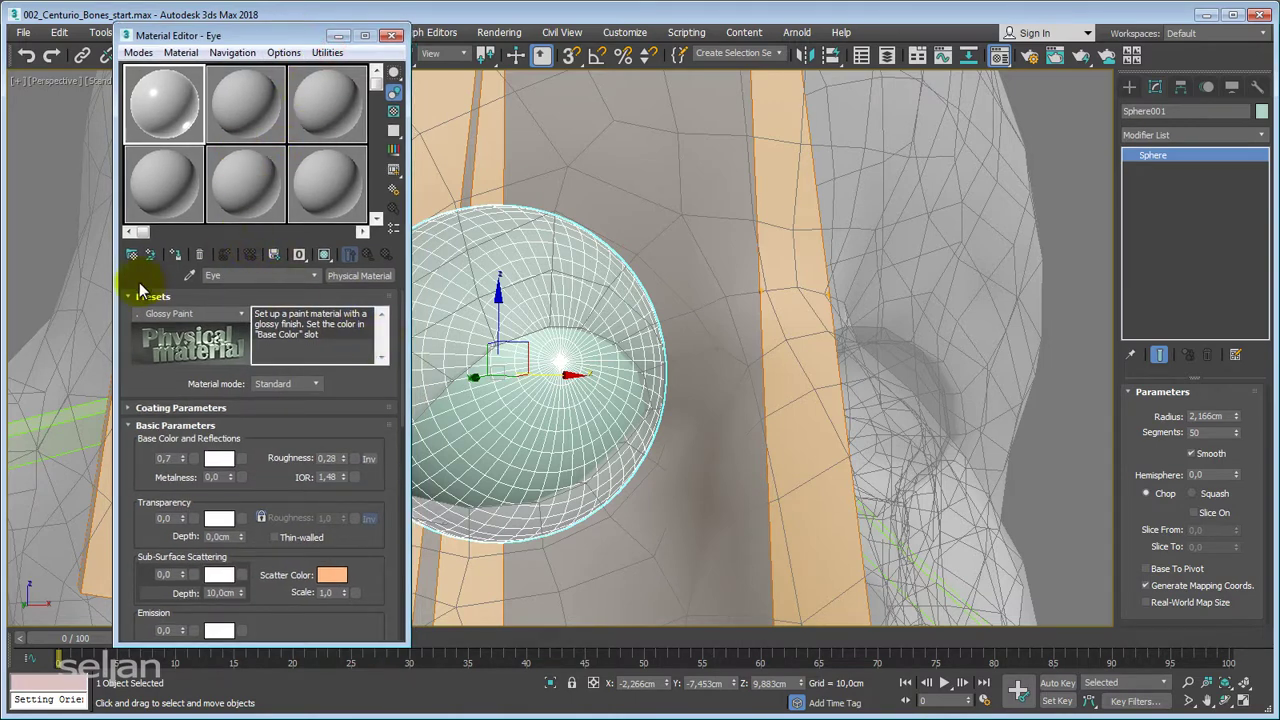
pyautogui.click(178, 262)
# Add a Gradient Ramp map to the Eye material's base color.
pyautogui.moveTo(500, 354); pyautogui.dragTo(600, 357, button='middle')
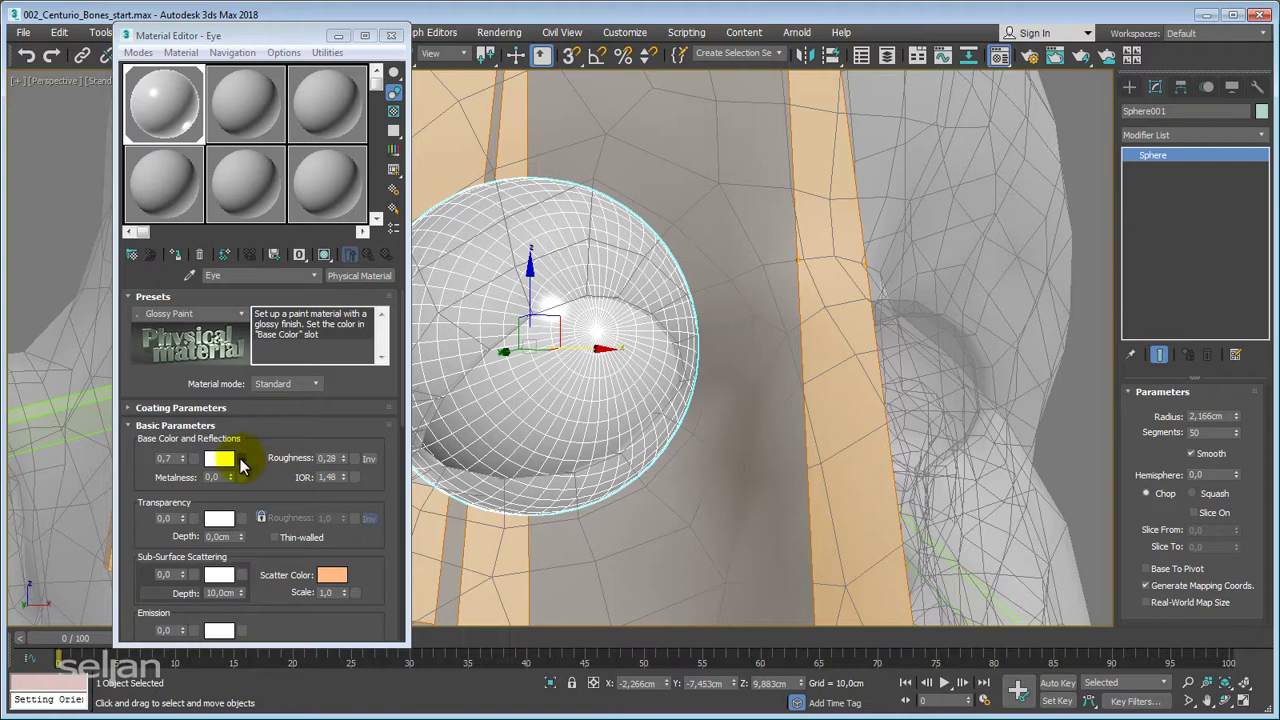
pyautogui.click(240, 462)
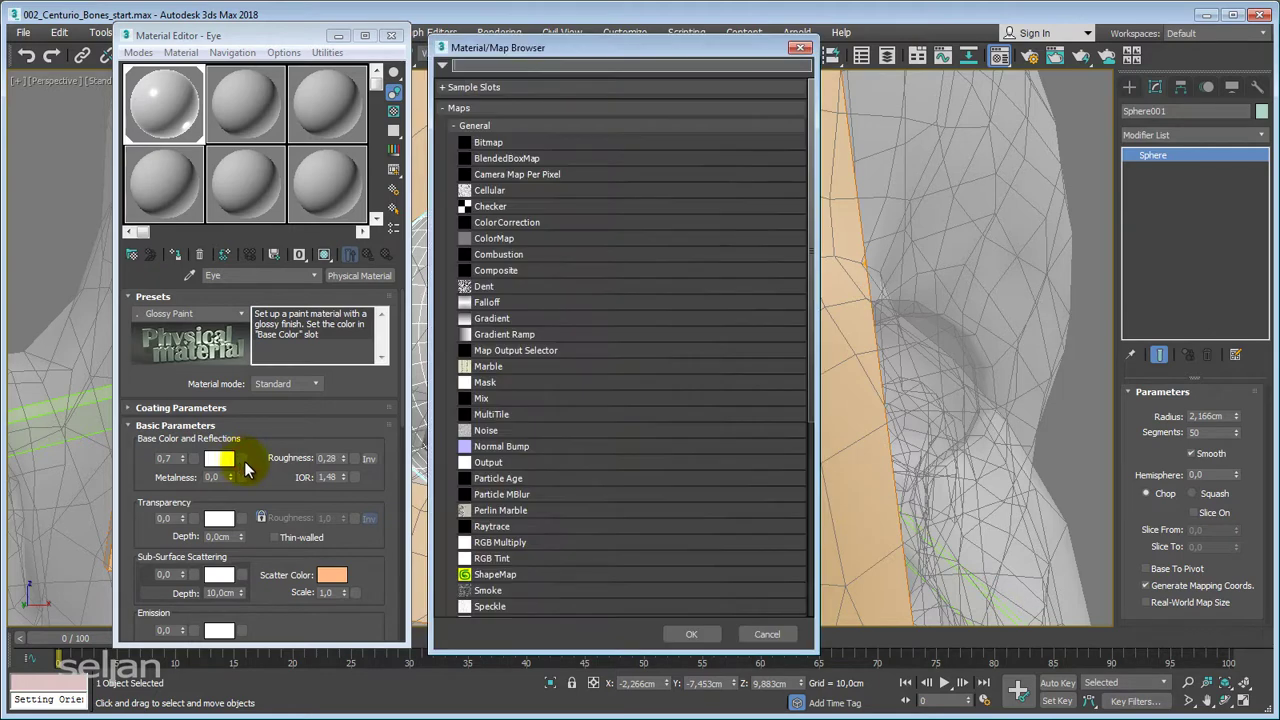
pyautogui.doubleClick(515, 337)
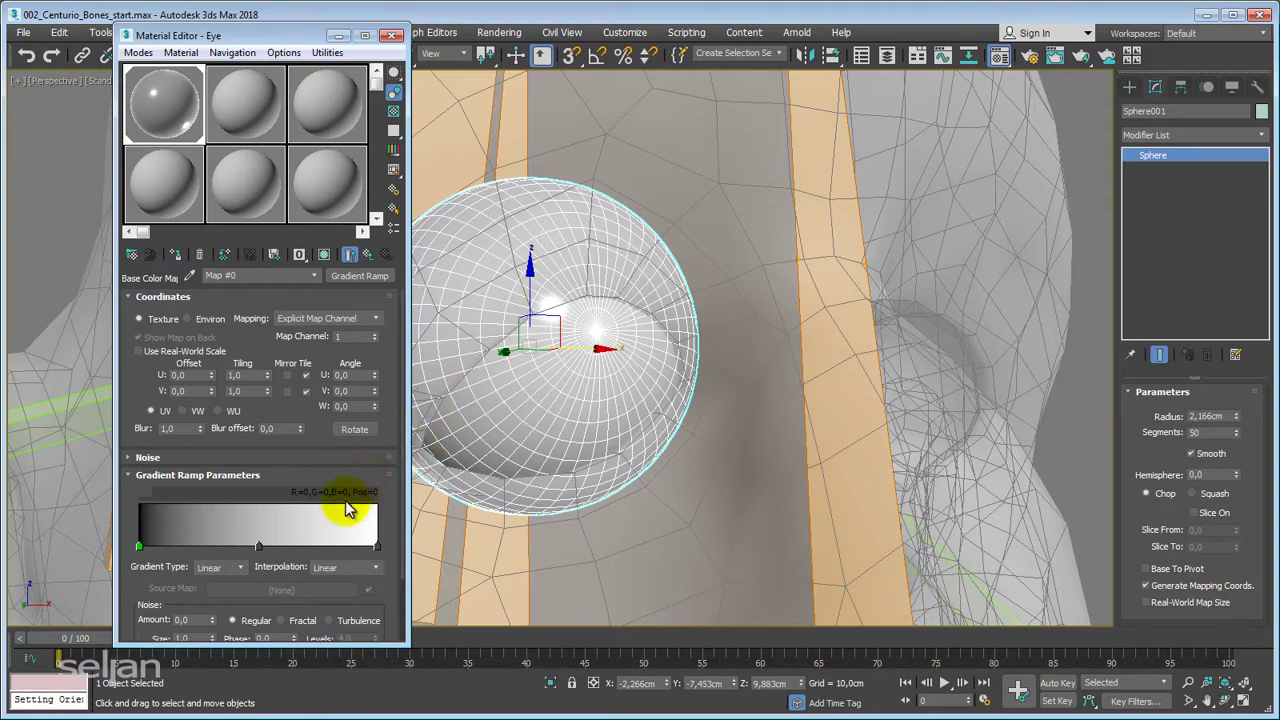
# Show the gradient map on the sphere in the viewport and turn off the edged faces display.
pyautogui.keyDown('alt'); pyautogui.moveTo(620, 423); pyautogui.dragTo(457, 488, button='middle'); pyautogui.keyUp('alt')
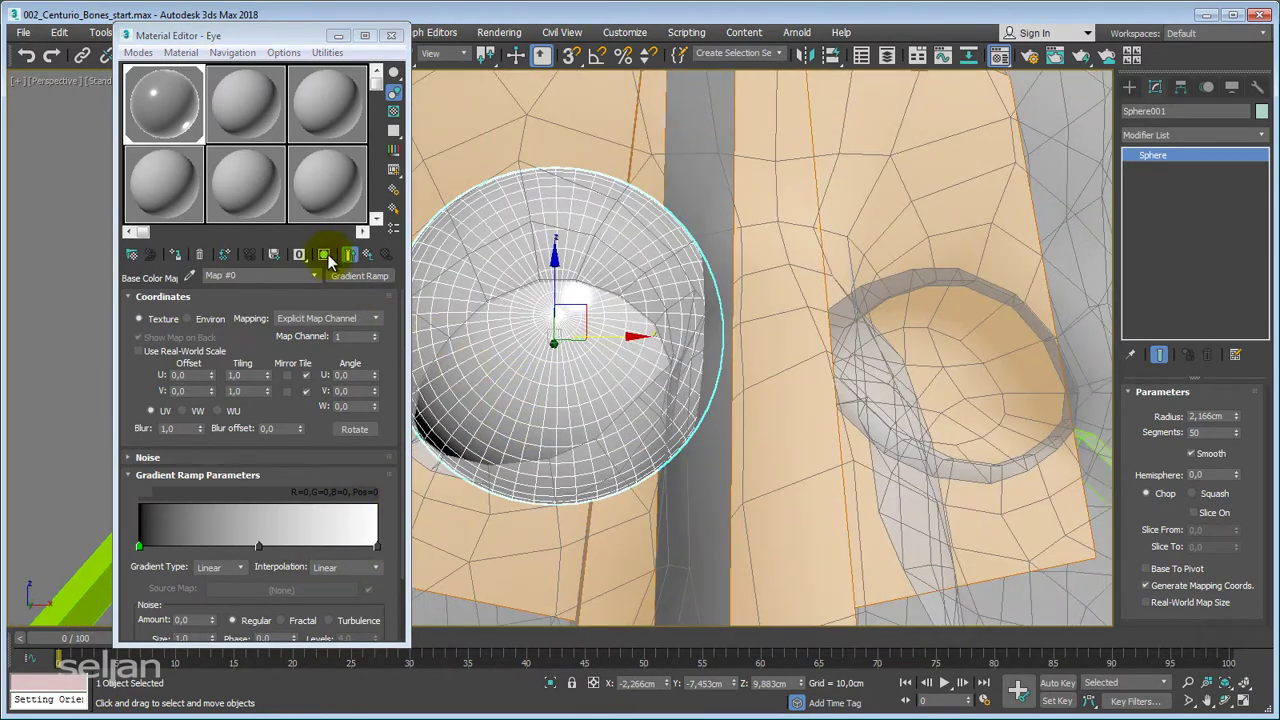
pyautogui.click(327, 258)
pyautogui.keyDown('alt'); pyautogui.moveTo(571, 342); pyautogui.dragTo(584, 376, button='middle'); pyautogui.keyUp('alt')
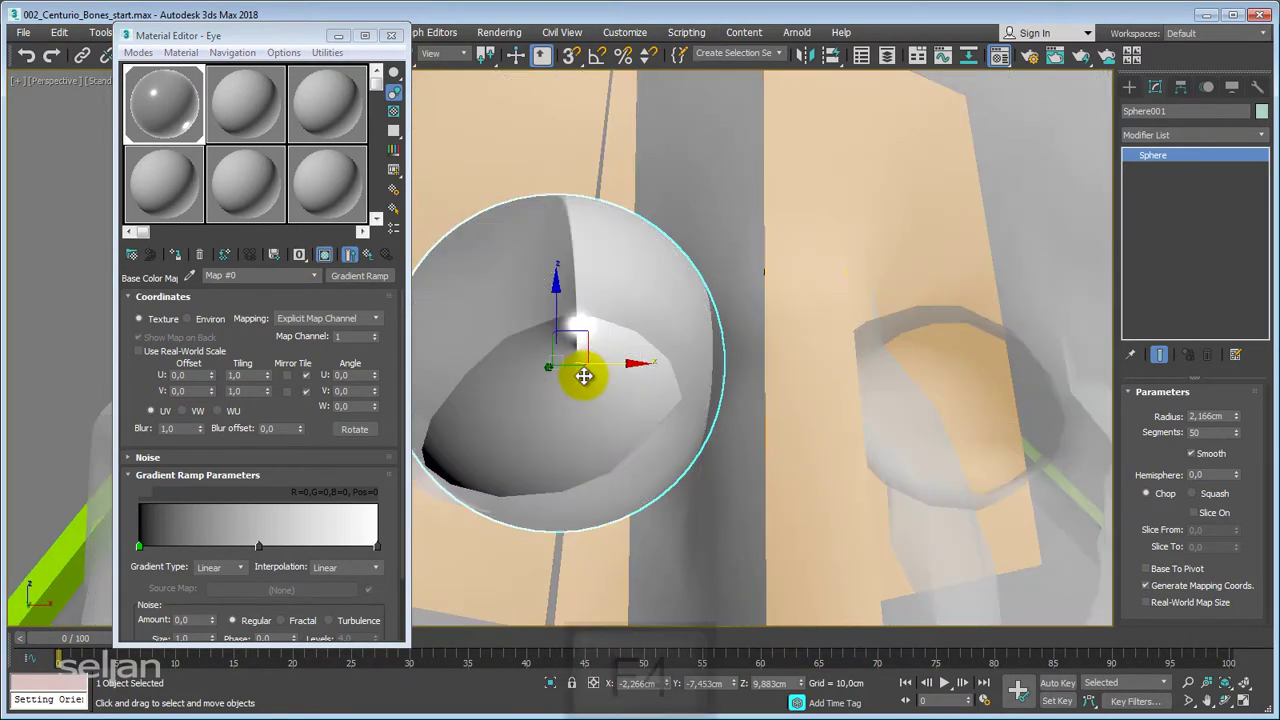
pyautogui.press('F4')
# Add a UVW Map modifier to the eye sphere.
pyautogui.scroll(-2, 634, 405)
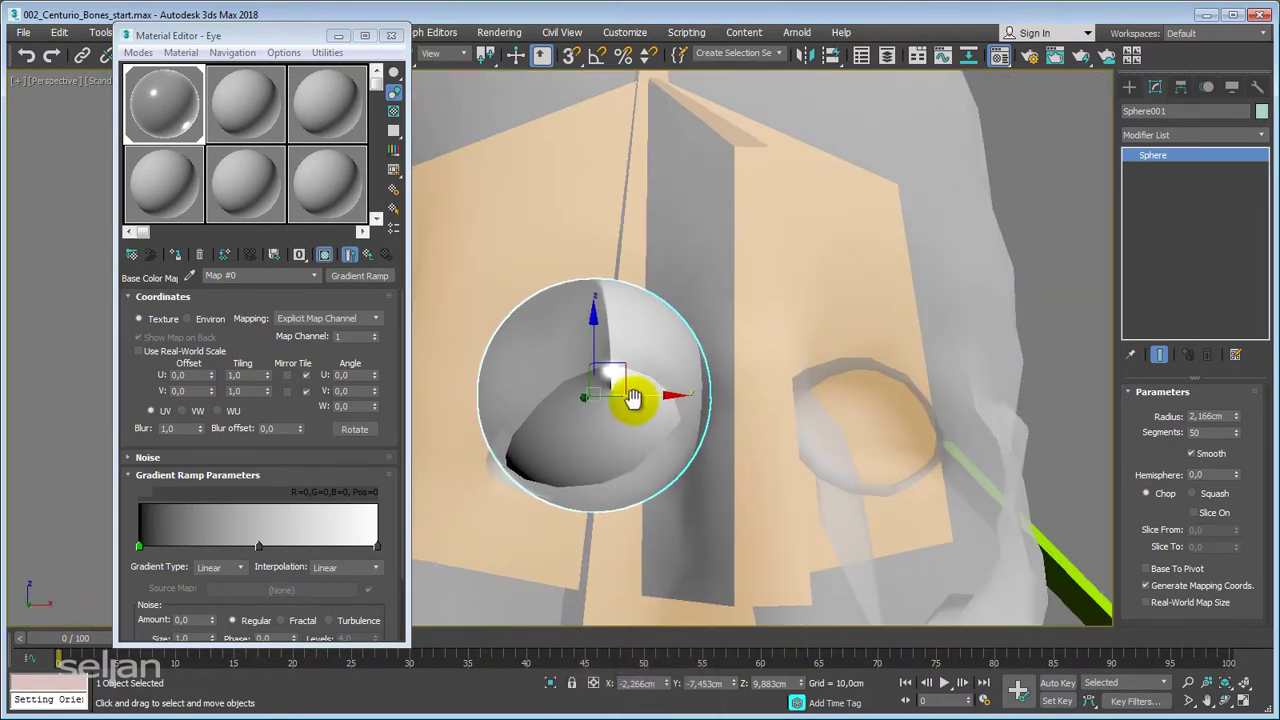
pyautogui.scroll(5, 634, 403)
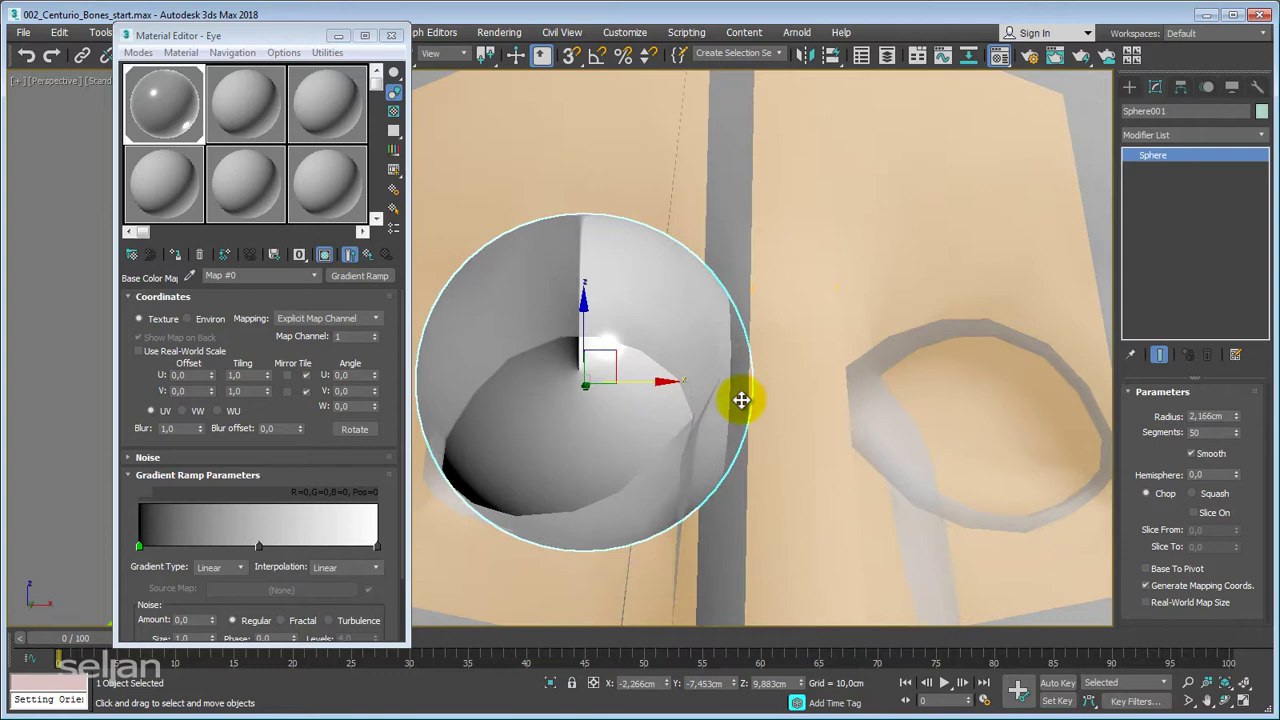
pyautogui.click(1190, 135)
pyautogui.scroll(-10, 1257, 277)
pyautogui.press('u')
pyautogui.click(1166, 586)
# Set the gradient ramp's interpolation to Solid and its gradient type to Radial.
pyautogui.keyDown('alt'); pyautogui.moveTo(762, 409); pyautogui.dragTo(642, 390, button='middle'); pyautogui.keyUp('alt')
pyautogui.scroll(-2, 782, 443)
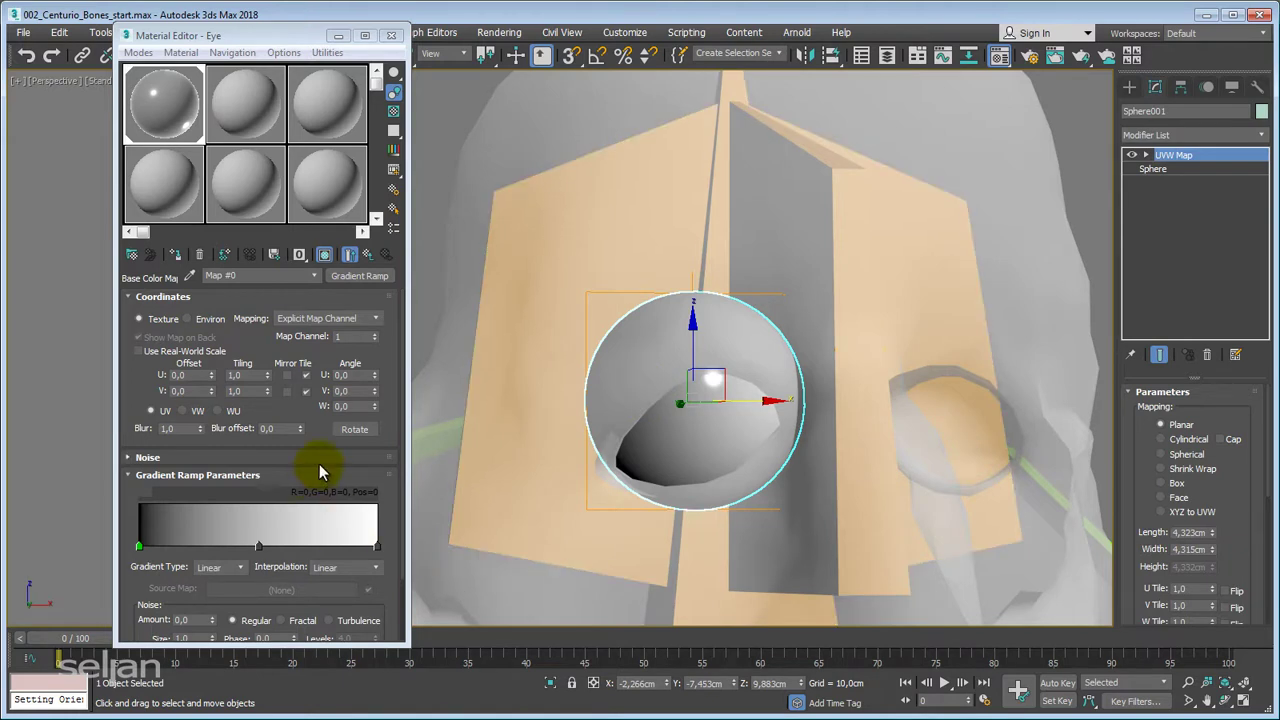
pyautogui.click(334, 569)
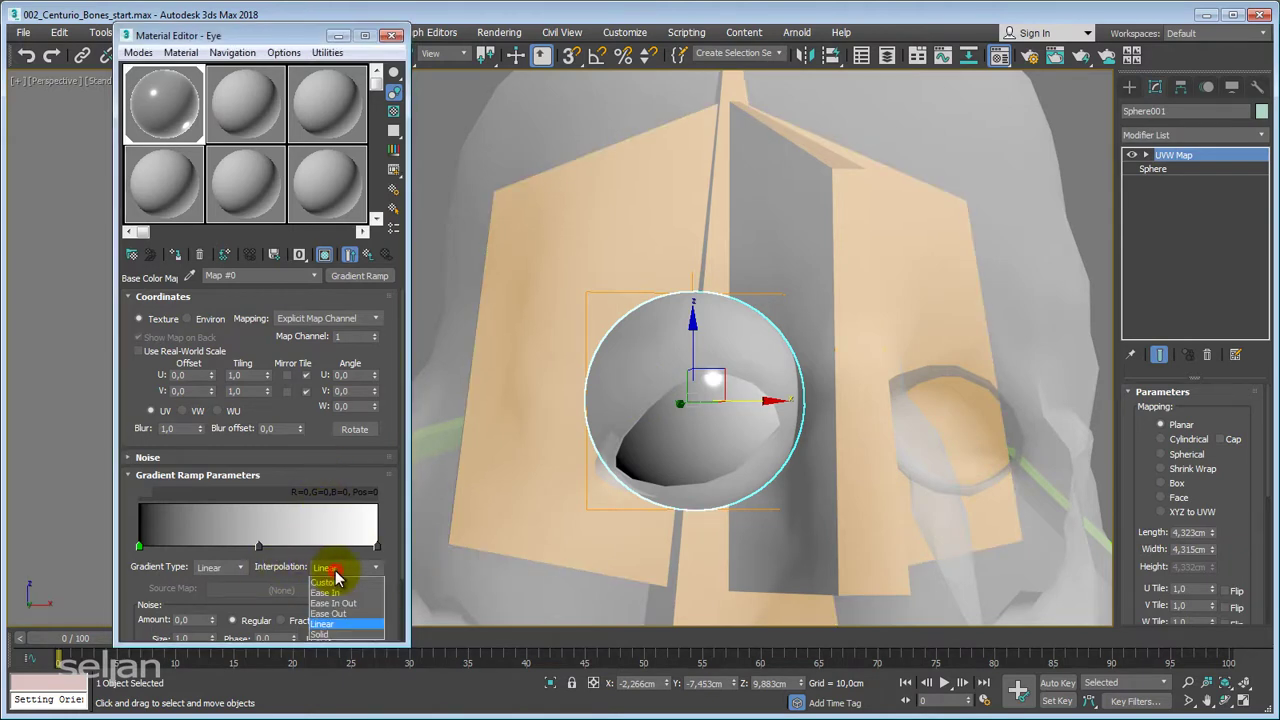
pyautogui.click(323, 636)
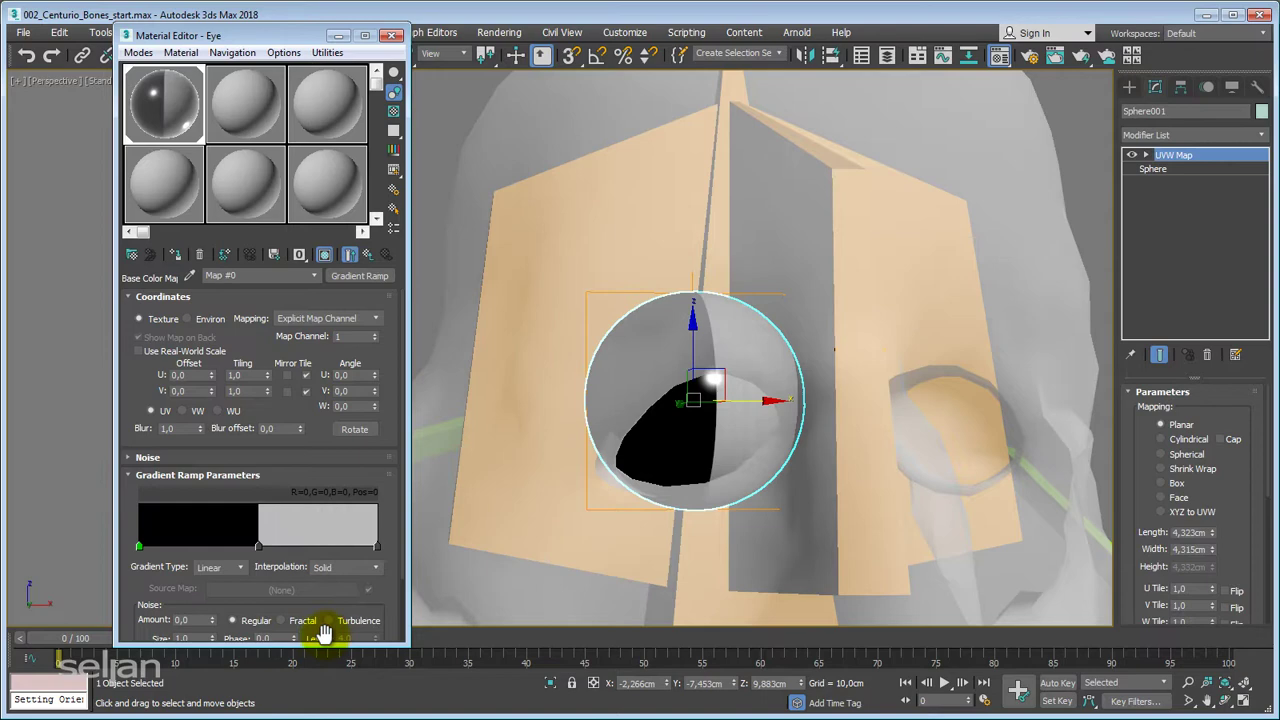
pyautogui.keyDown('alt'); pyautogui.moveTo(634, 546); pyautogui.dragTo(665, 470, button='middle'); pyautogui.keyUp('alt')
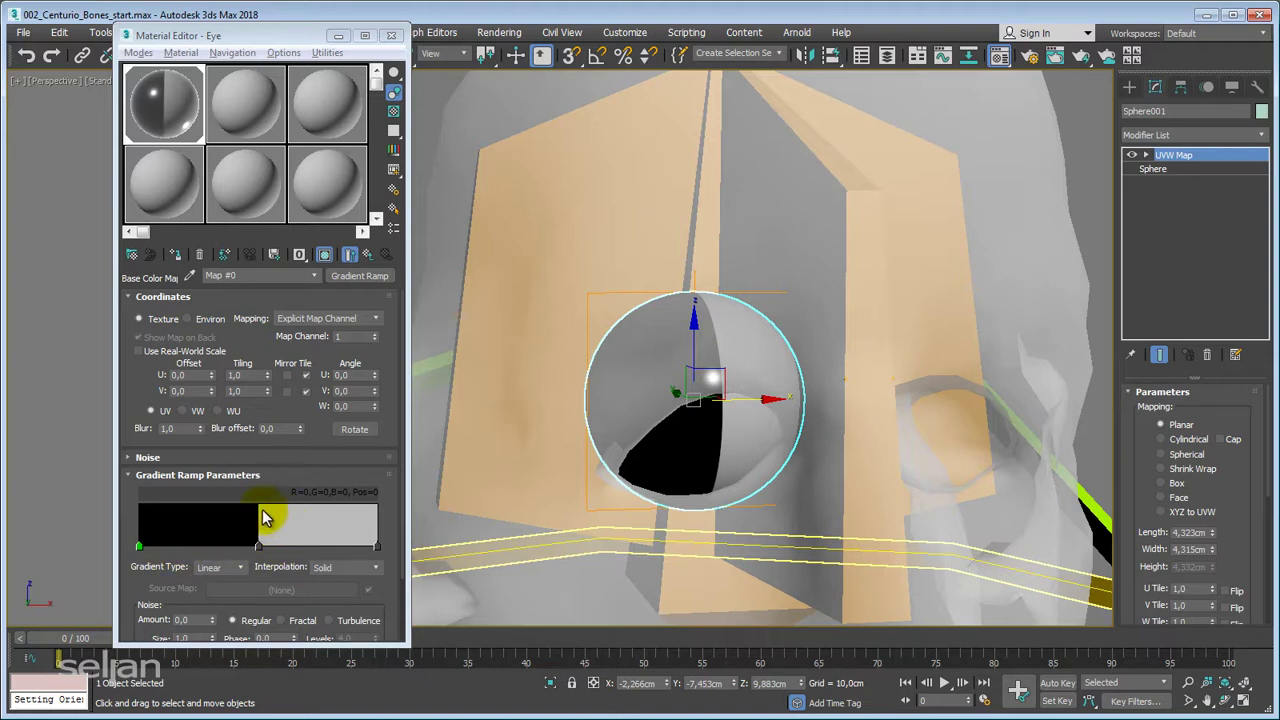
pyautogui.click(600, 508)
pyautogui.moveTo(683, 455); pyautogui.dragTo(692, 417, button='middle')
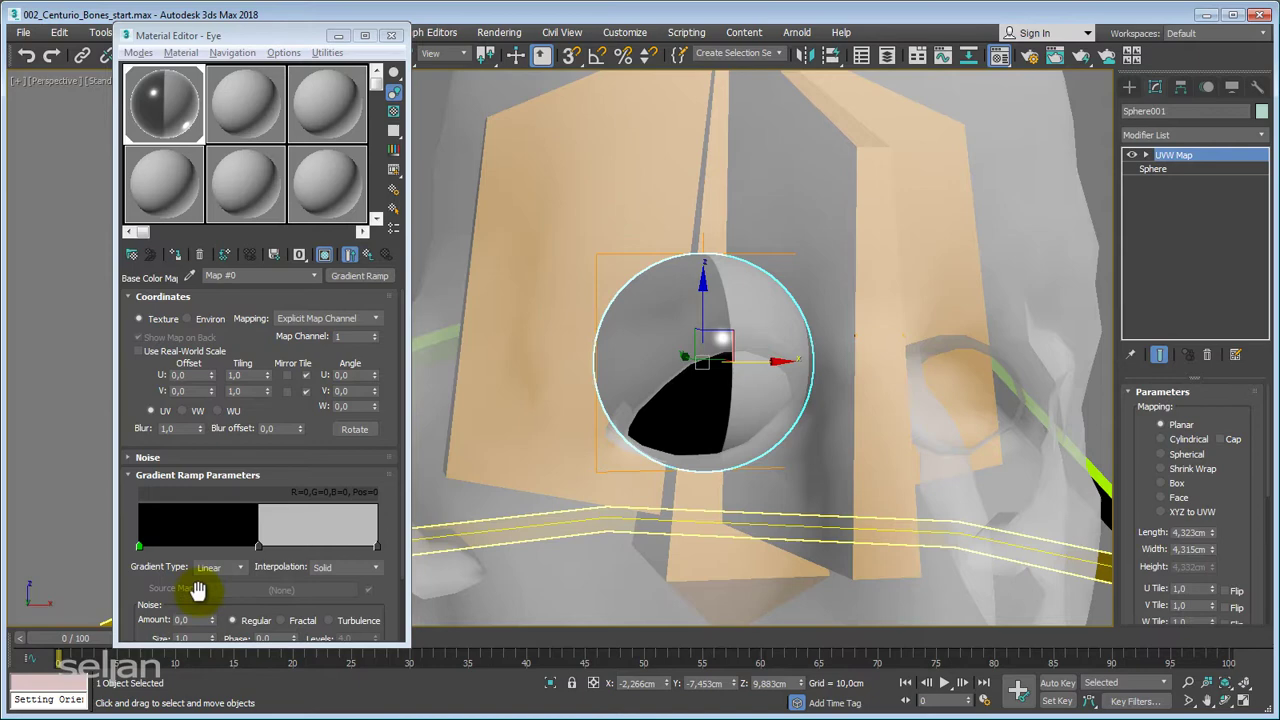
pyautogui.click(241, 568)
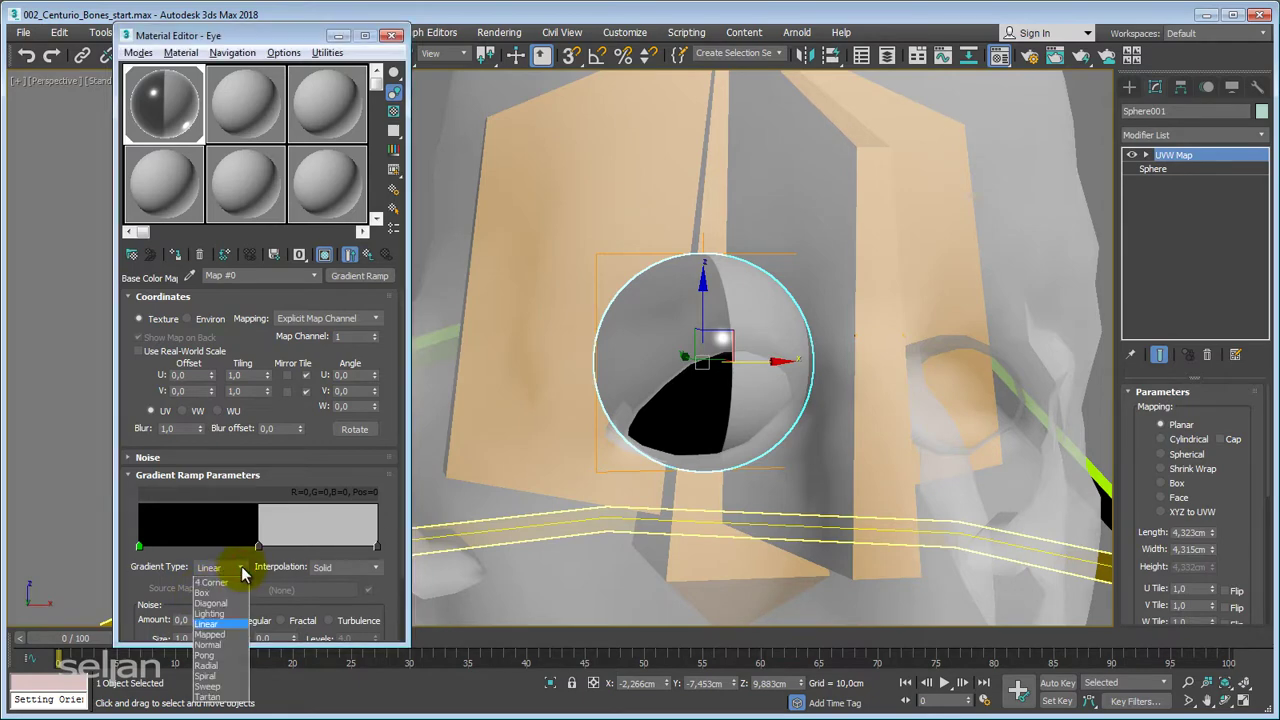
pyautogui.click(206, 665)
pyautogui.keyDown('alt'); pyautogui.moveTo(659, 431); pyautogui.dragTo(670, 396, button='middle'); pyautogui.keyUp('alt')
pyautogui.scroll(3, 675, 381)
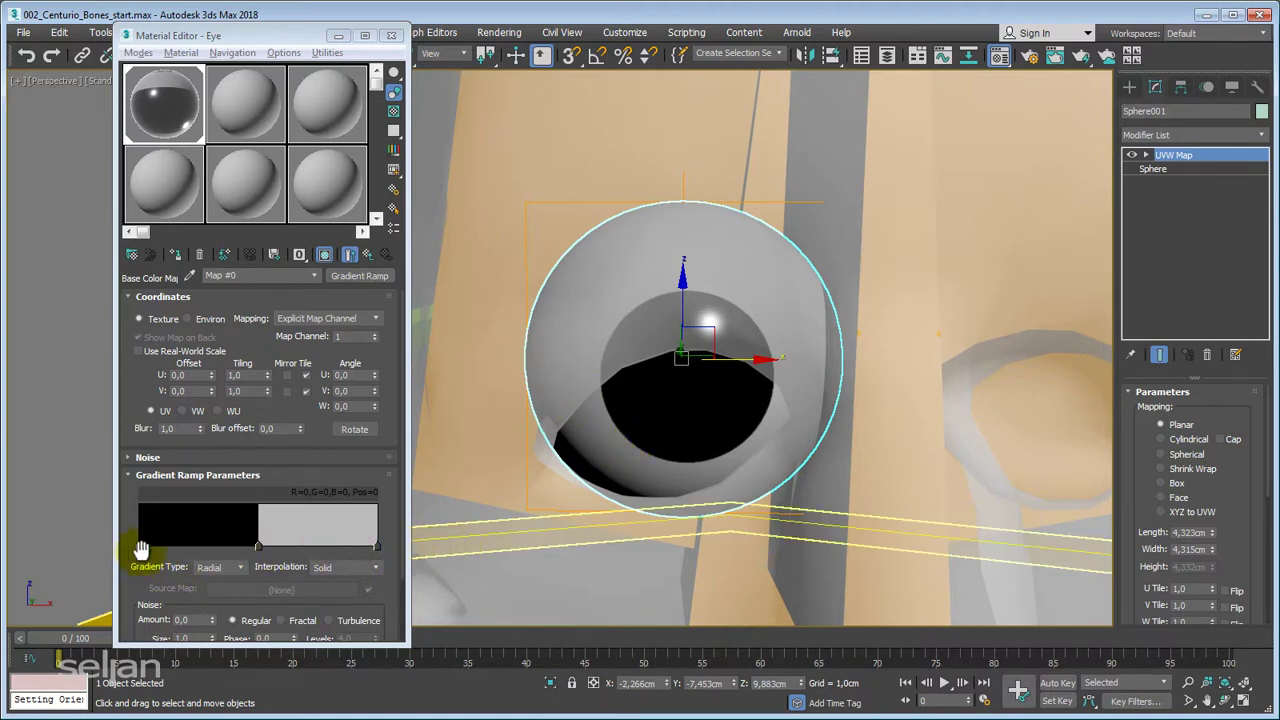
# Color the middle gradient flag bright green (54, 230, 0) and move it to position 15 to shrink the pupil.
pyautogui.click(259, 548)
pyautogui.rightClick(259, 548)
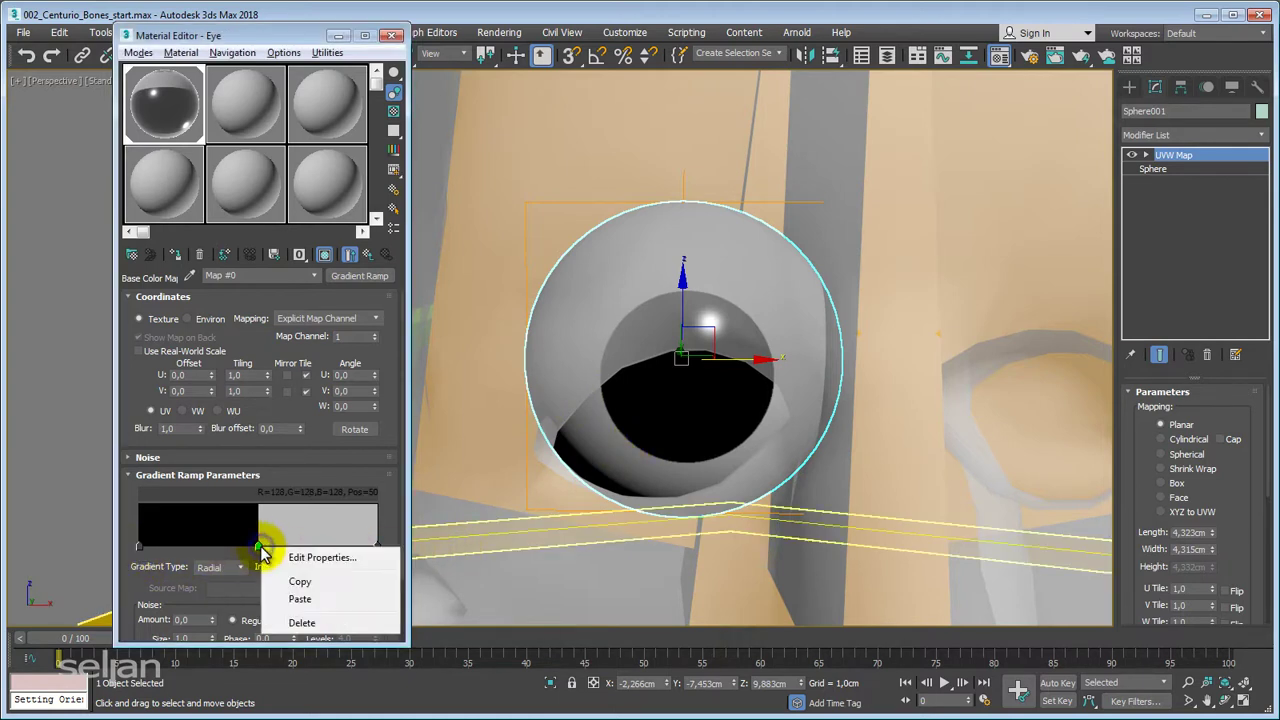
pyautogui.doubleClick(259, 548)
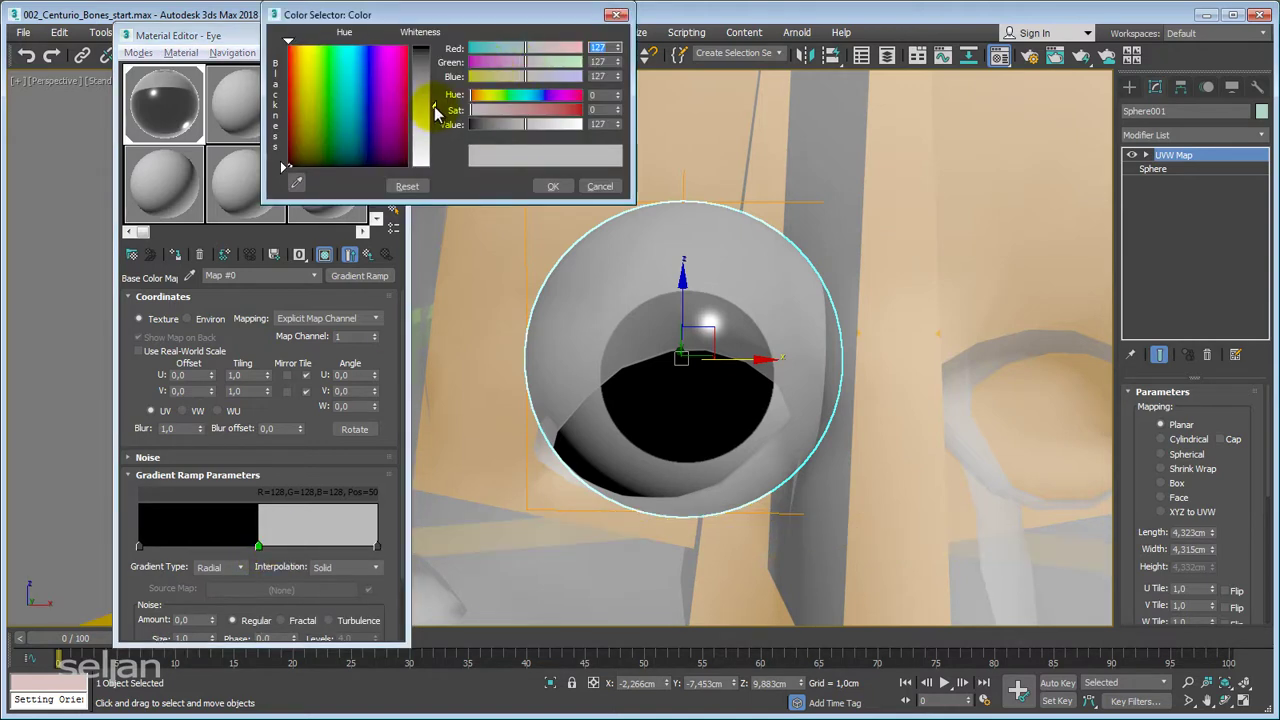
pyautogui.click(323, 58)
pyautogui.moveTo(436, 106); pyautogui.dragTo(435, 46)
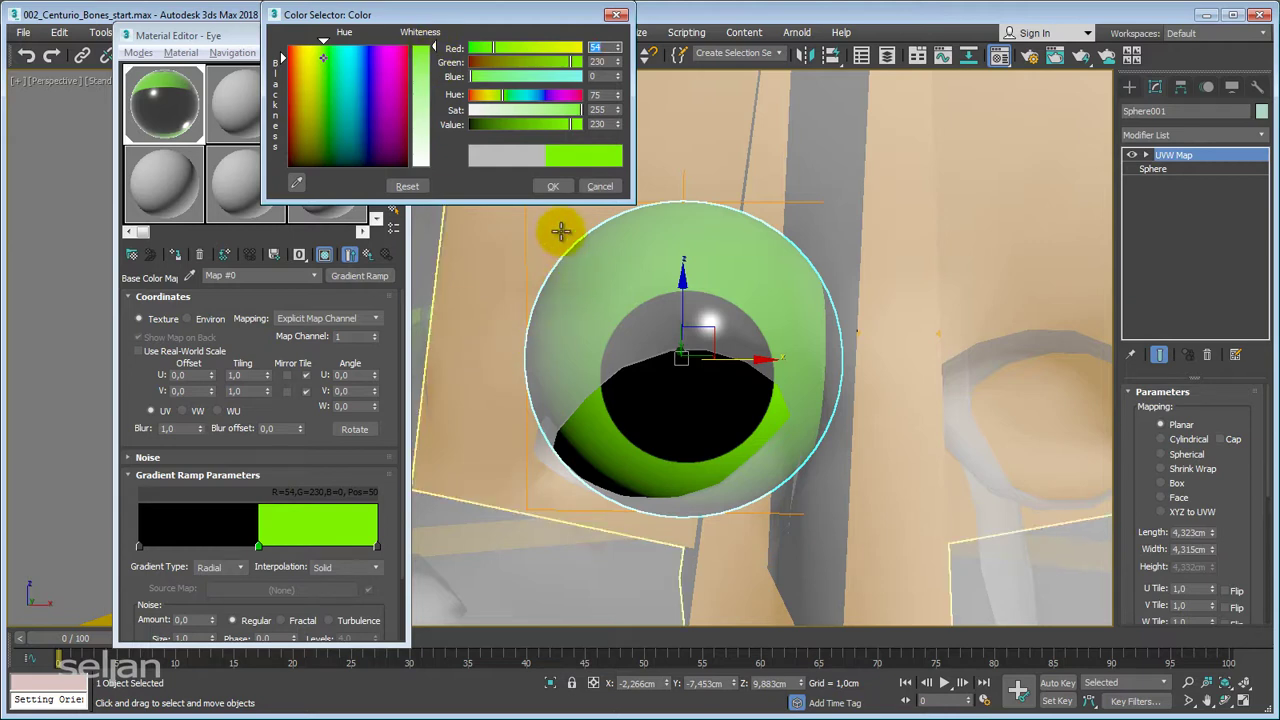
pyautogui.click(552, 188)
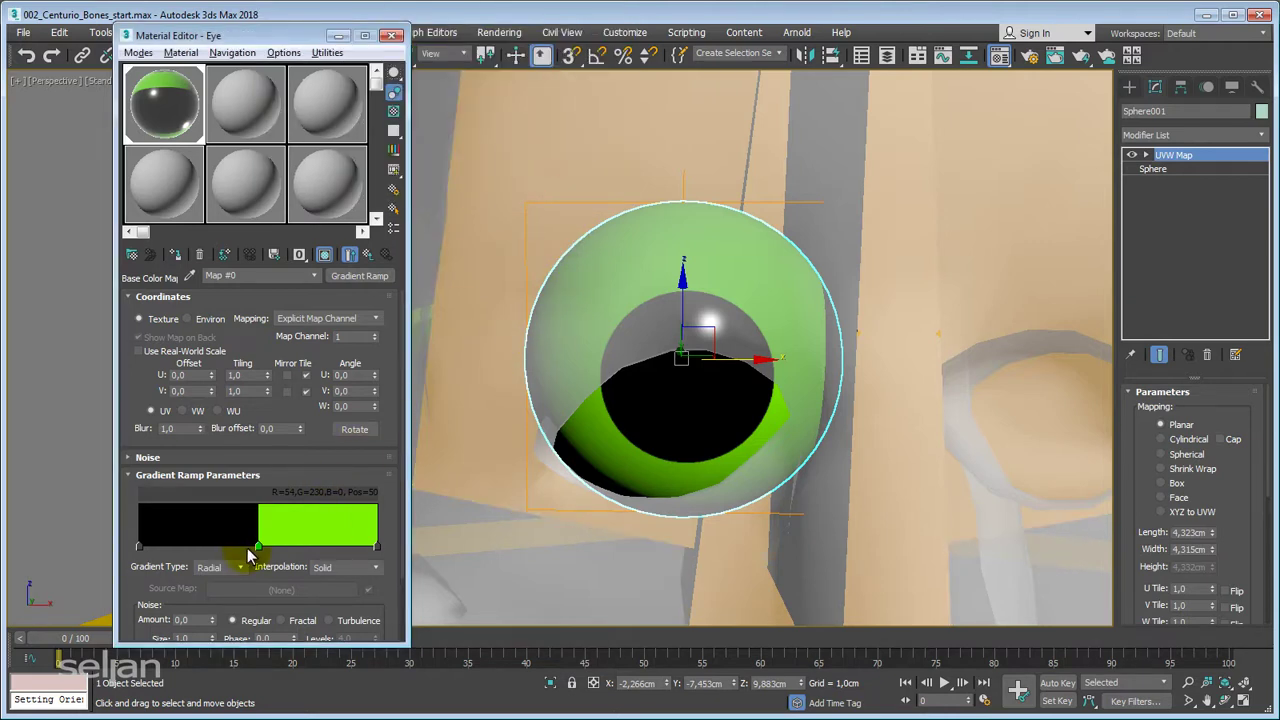
pyautogui.moveTo(258, 549); pyautogui.dragTo(174, 549)
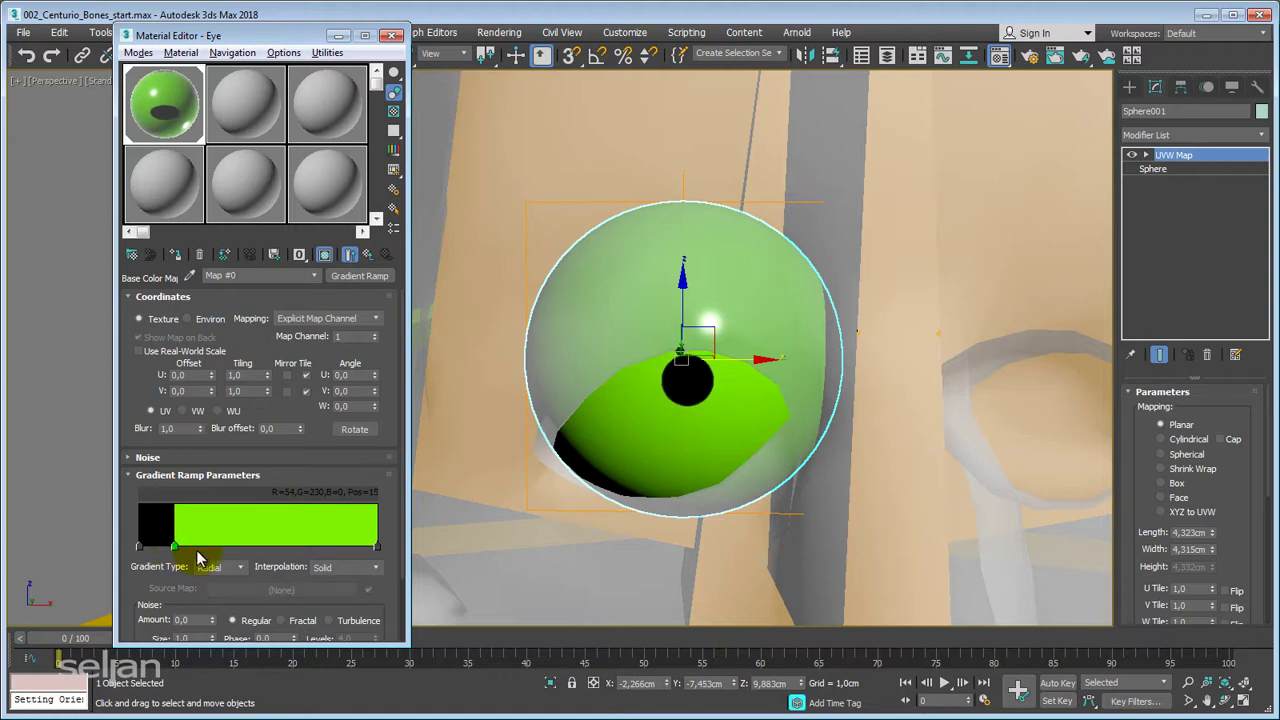
# Add a gradient flag at position 38 and color it dark green (39, 77, 32) as the iris rim.
pyautogui.rightClick(240, 546)
pyautogui.moveTo(229, 546); pyautogui.dragTo(231, 546)
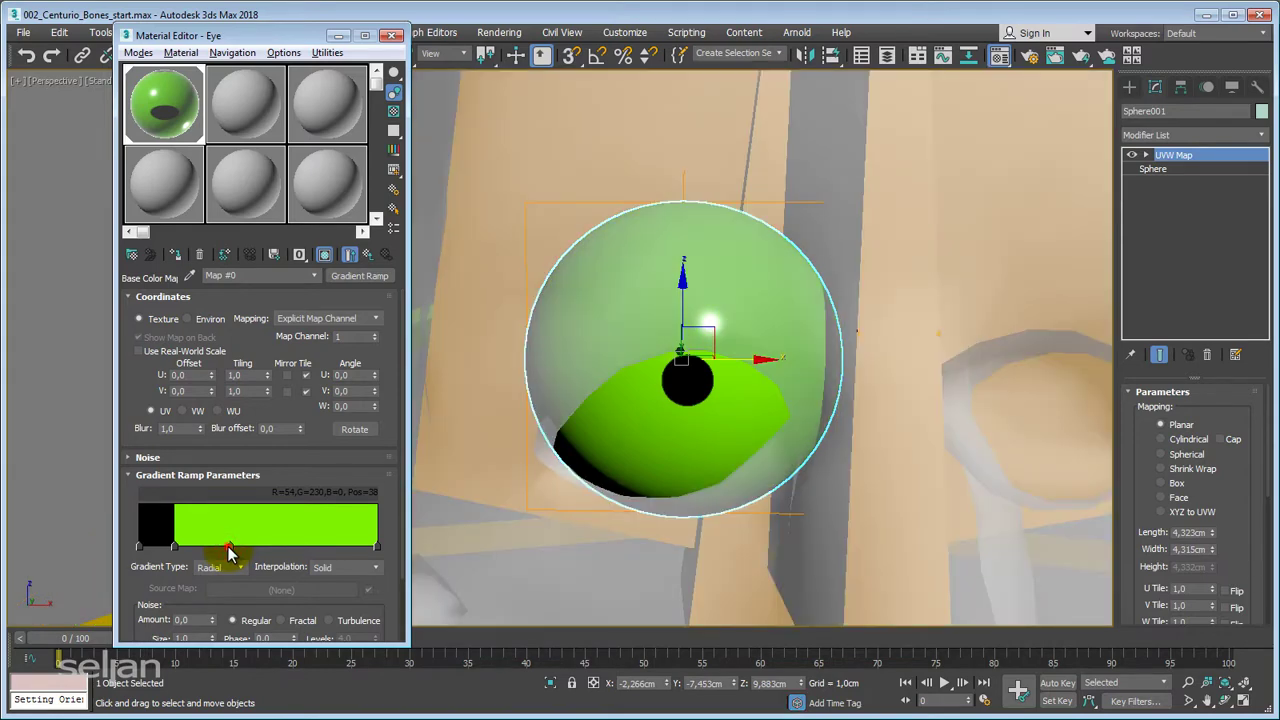
pyautogui.doubleClick(229, 549)
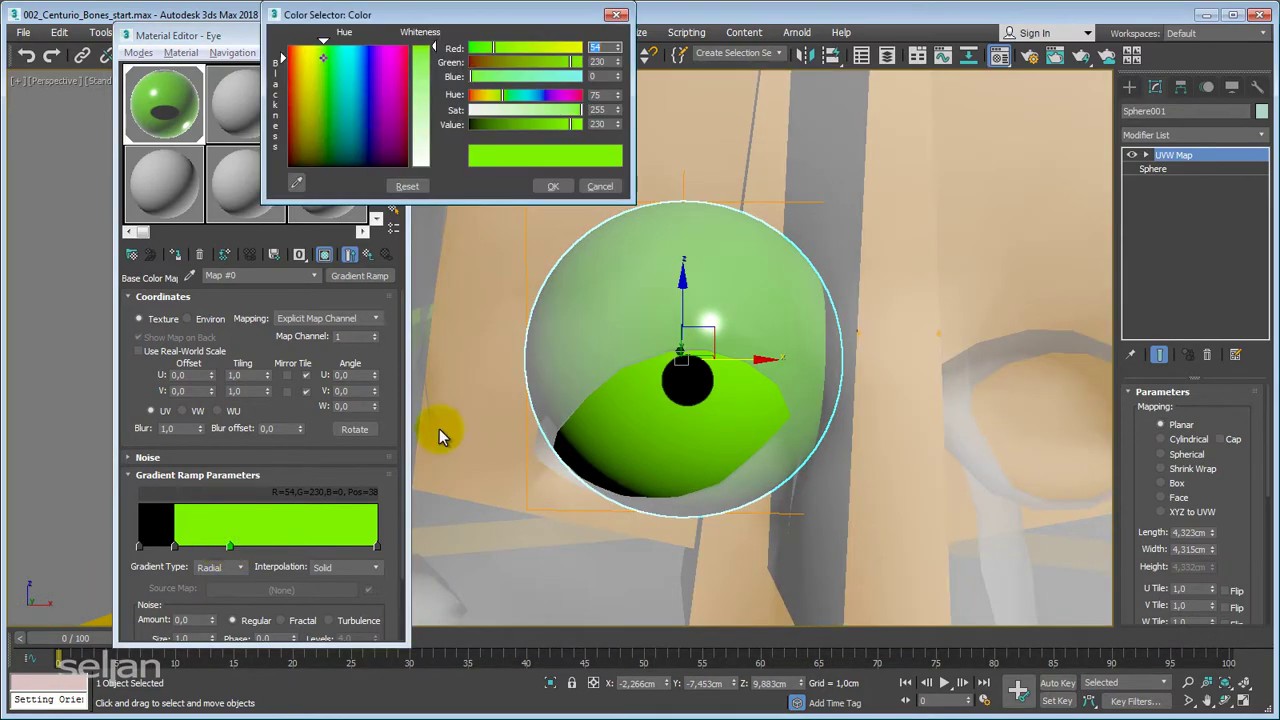
pyautogui.click(421, 166)
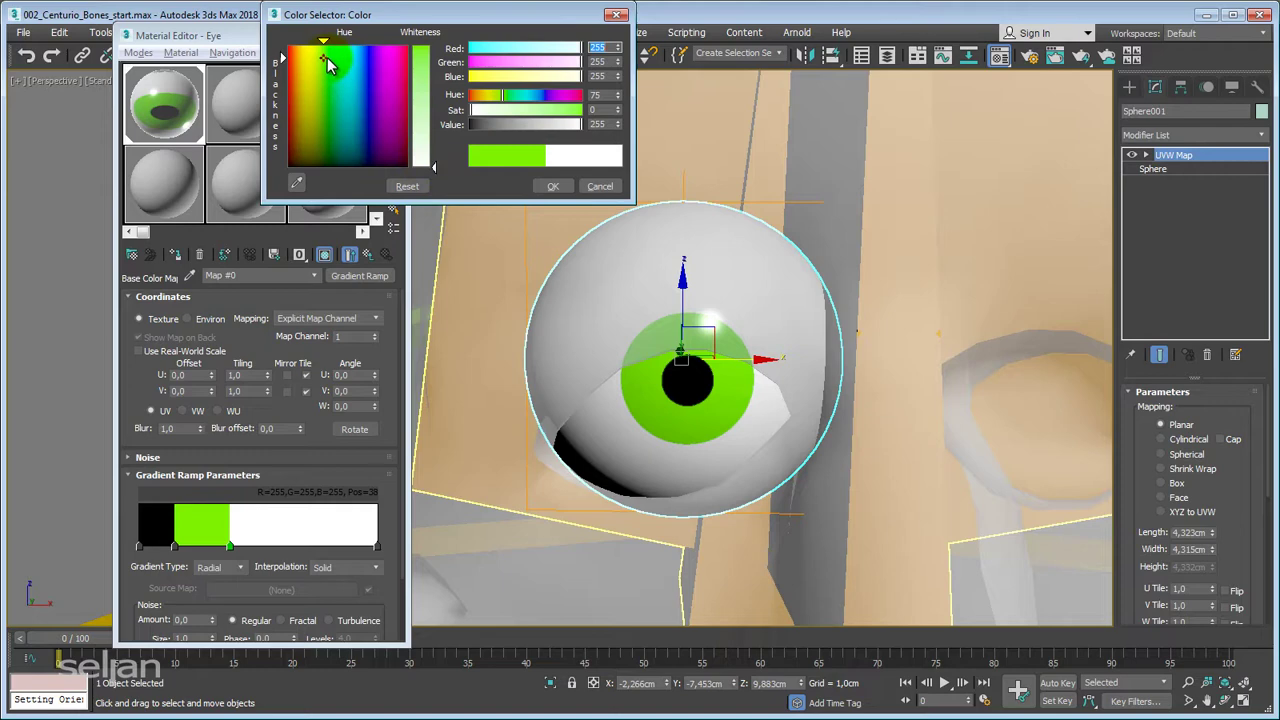
pyautogui.moveTo(326, 58); pyautogui.dragTo(327, 151)
pyautogui.moveTo(431, 166); pyautogui.dragTo(434, 62)
pyautogui.moveTo(327, 151); pyautogui.dragTo(325, 142)
pyautogui.click(555, 187)
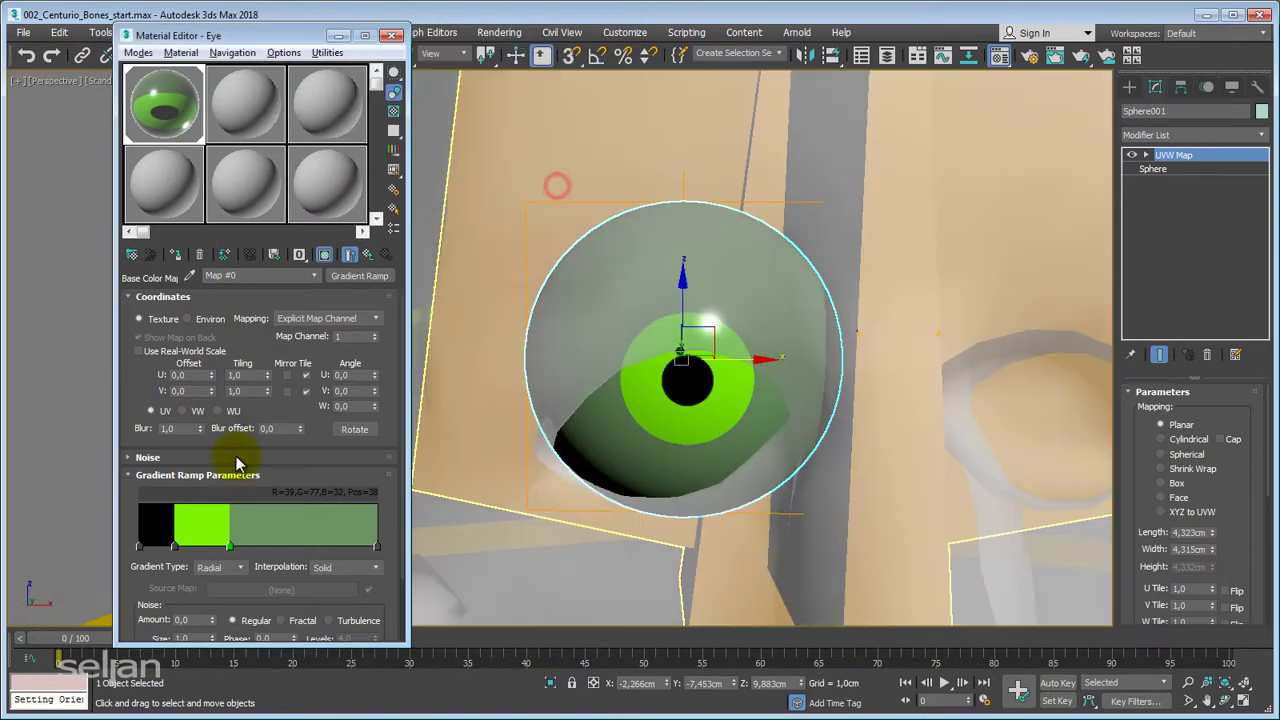
# Add another gradient flag at position 42 and color it white (255, 255, 255) for the eyeball.
pyautogui.click(238, 545)
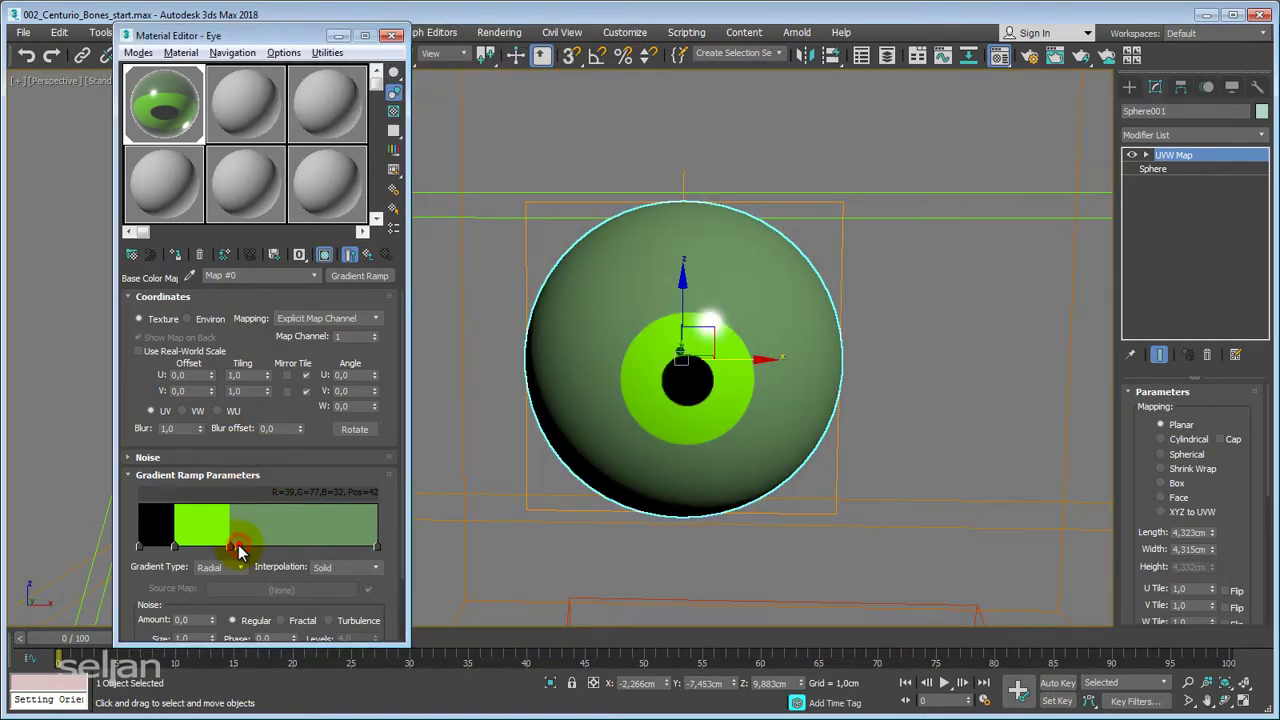
pyautogui.doubleClick(238, 545)
pyautogui.moveTo(438, 62); pyautogui.dragTo(529, 157)
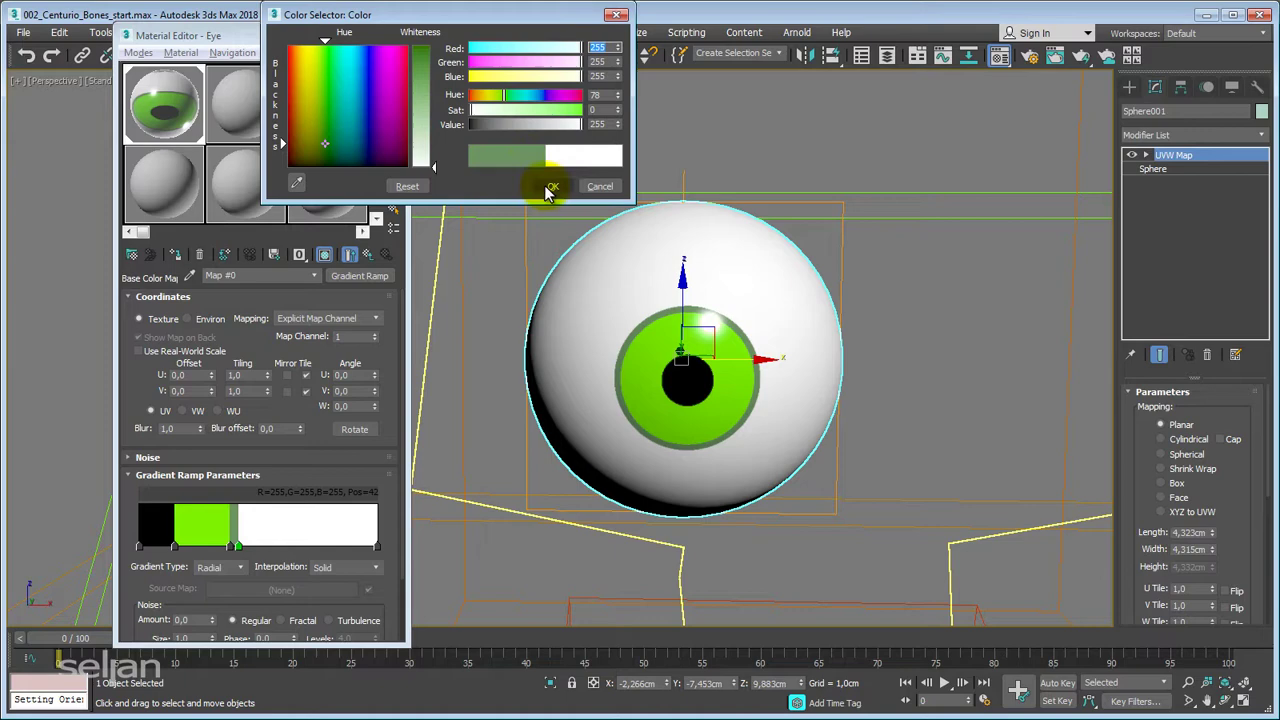
pyautogui.click(550, 185)
# Examine the textured eye inside the head from different distances and angles.
pyautogui.scroll(-4, 725, 380)
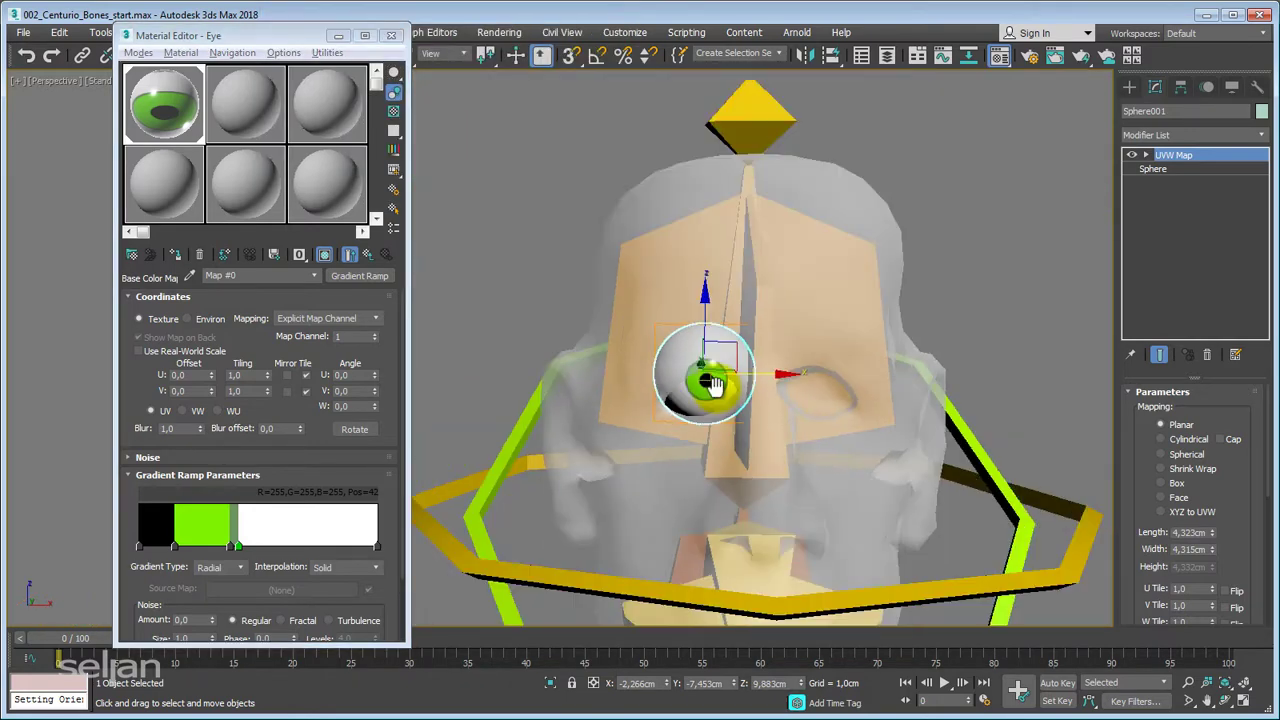
pyautogui.scroll(2, 750, 405)
pyautogui.keyDown('alt'); pyautogui.moveTo(758, 412); pyautogui.dragTo(675, 437, button='middle'); pyautogui.keyUp('alt')
pyautogui.press('F4')
pyautogui.press('F4')
pyautogui.scroll(-2, 759, 385)
pyautogui.scroll(-2, 774, 303)
pyautogui.scroll(8, 682, 320)
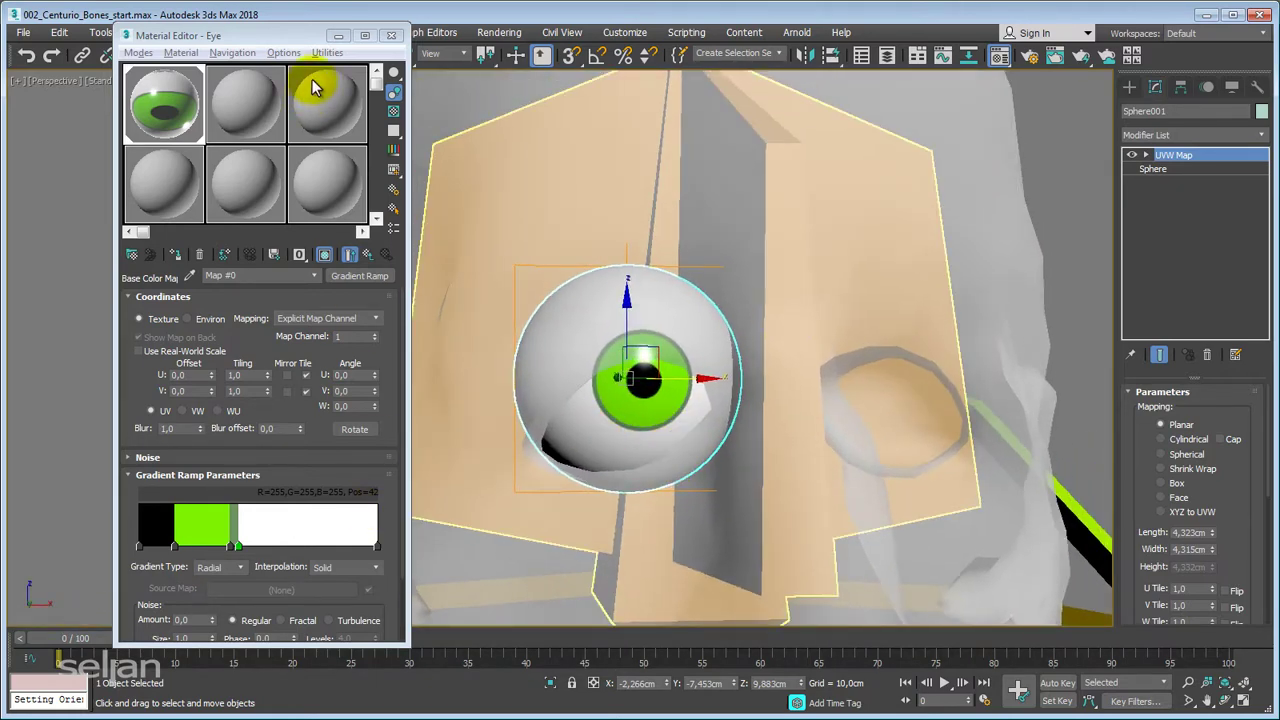
# Close the material editor and rename the eye sphere CHead_Mesh_Eye_R.
pyautogui.click(392, 36)
pyautogui.click(1190, 114)
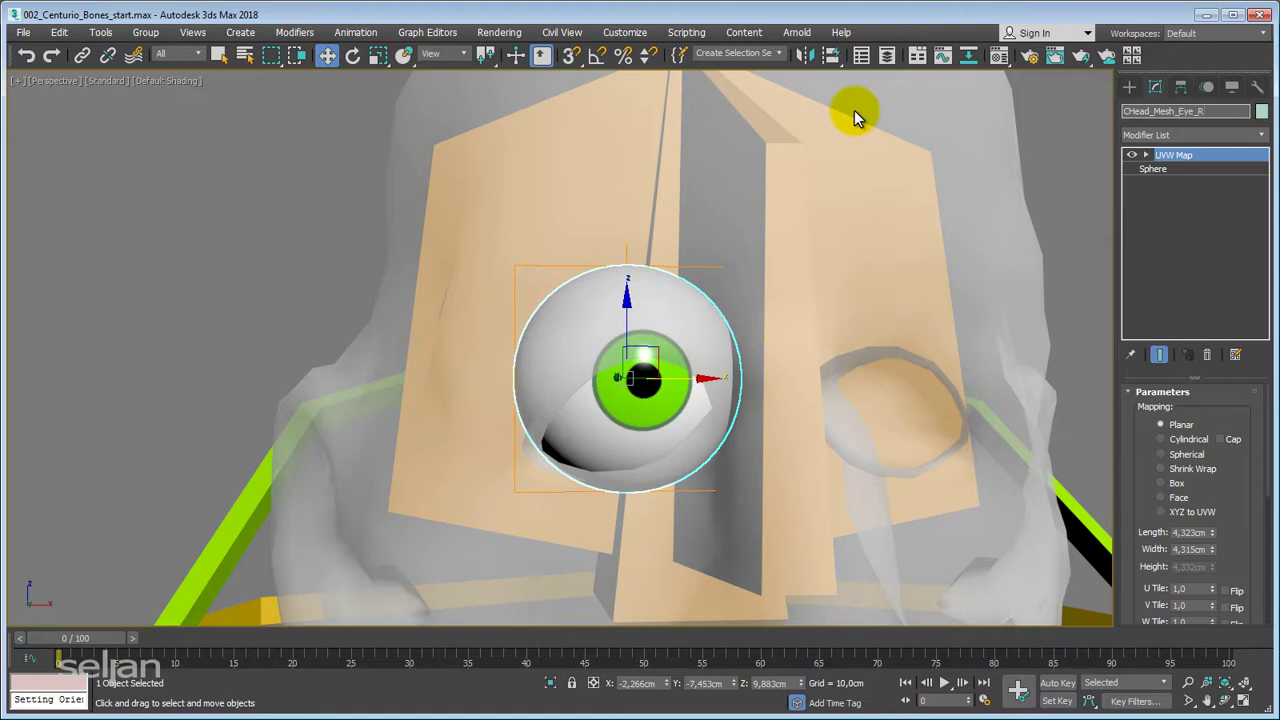
pyautogui.scroll(-5, 562, 358)
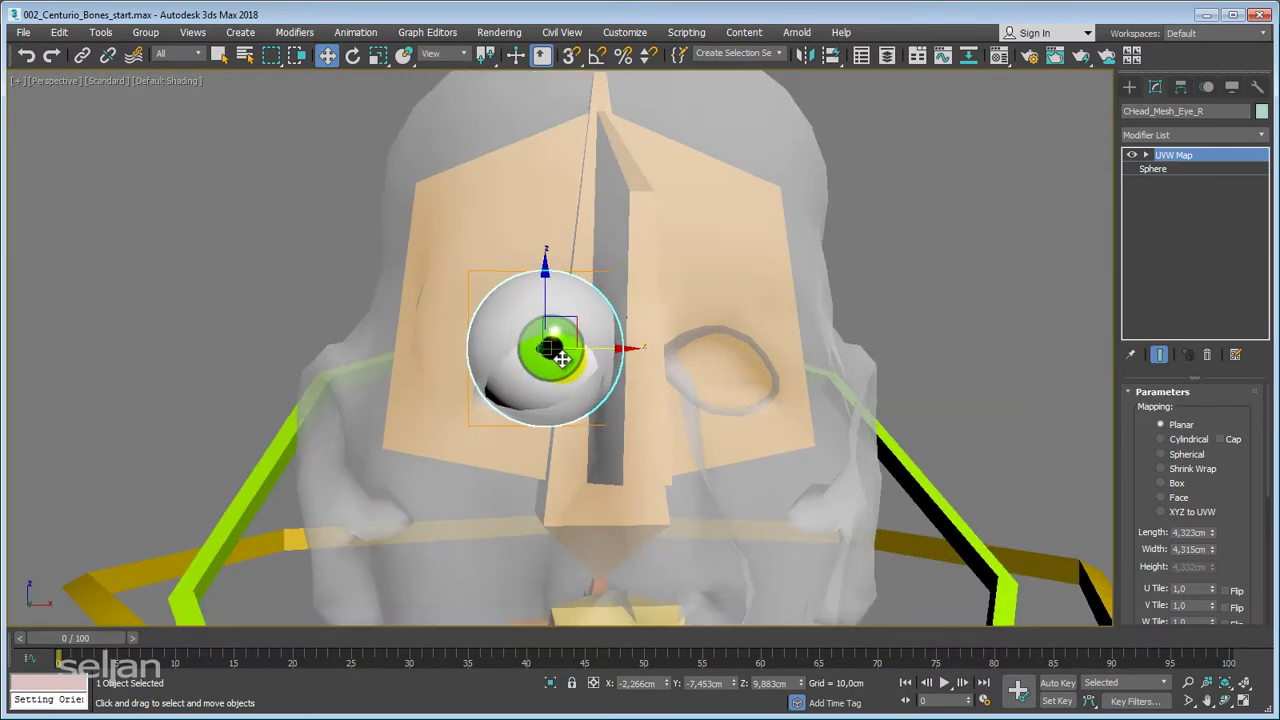
# Show the head shaded in the front view and copy the eye's X coordinate value, keeping its original position.
pyautogui.scroll(5, 562, 358)
pyautogui.press('z')
pyautogui.press('f')
pyautogui.press('F3')
pyautogui.scroll(-2, 560, 350)
pyautogui.press('F3')
pyautogui.scroll(1, 610, 458)
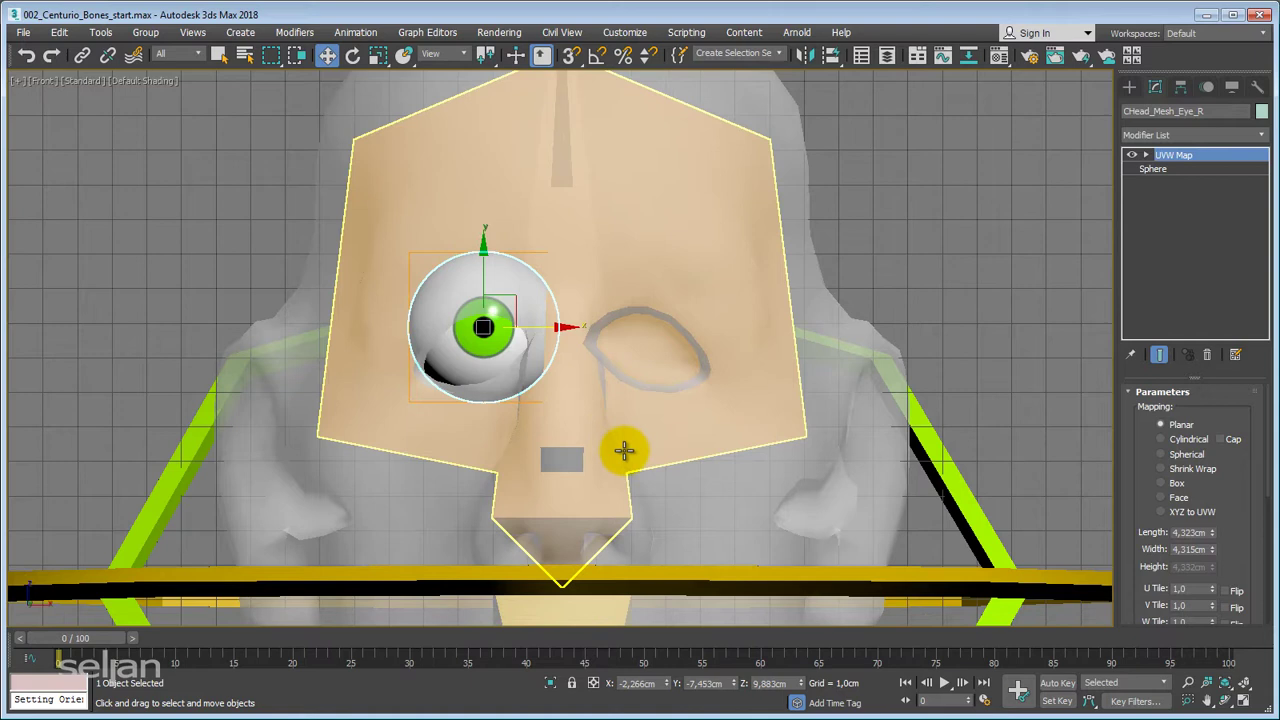
pyautogui.moveTo(554, 329)
pyautogui.mouseDown()
pyautogui.moveTo(655, 329)
pyautogui.moveTo(551, 330)
pyautogui.mouseUp()
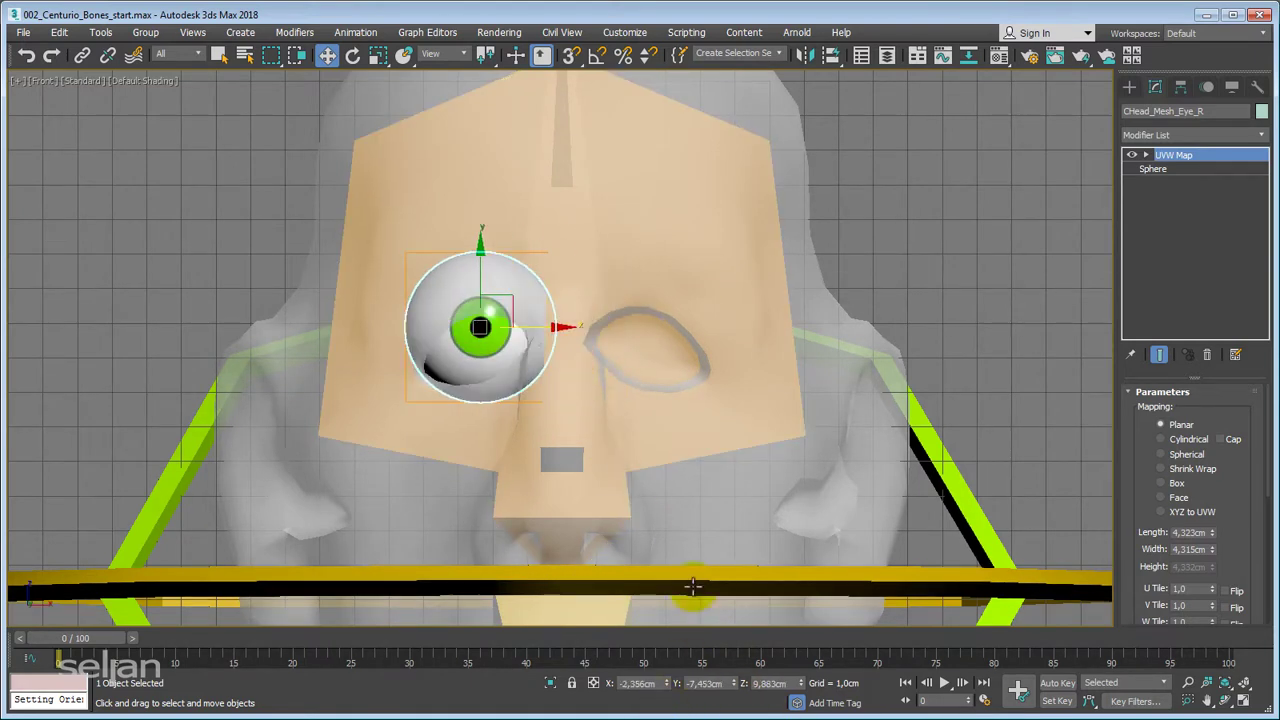
pyautogui.hotkey('ctrl', 'z')
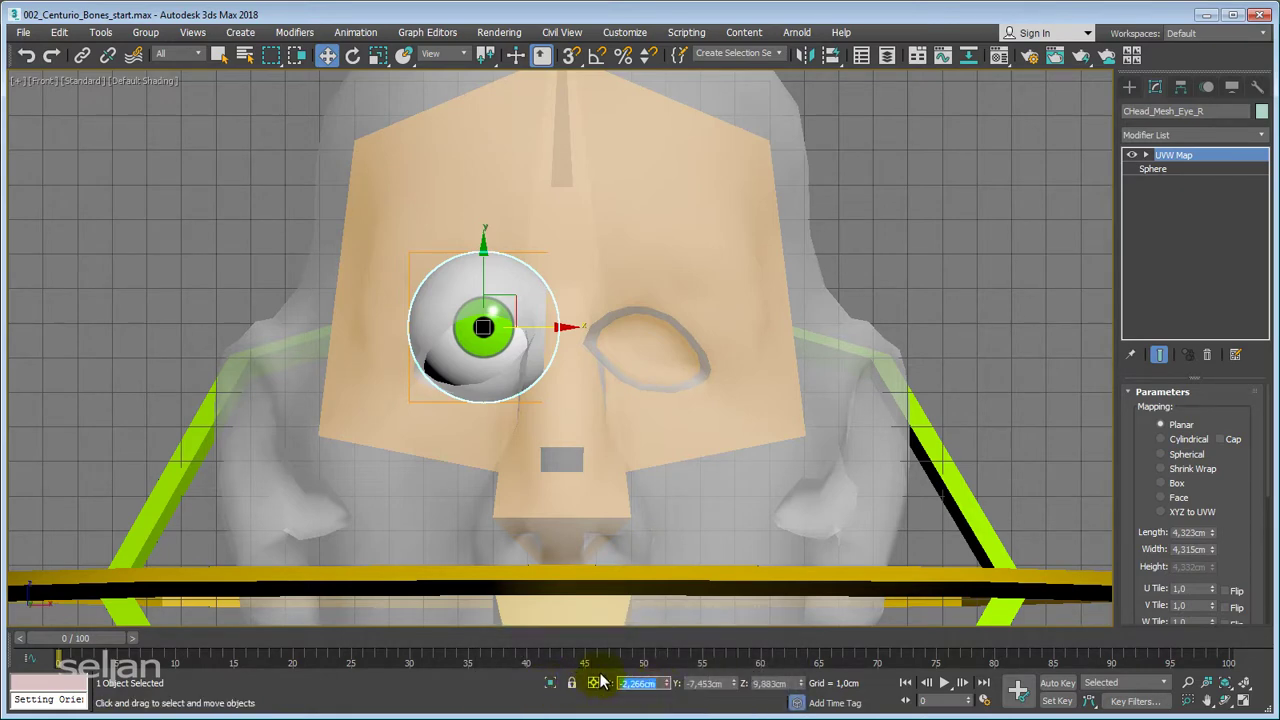
pyautogui.hotkey('ctrl', 'c')
# Clone the eye to the other side of the head as a Copy named CHead_Mesh_Eye_L.
pyautogui.keyDown('shift'); pyautogui.moveTo(514, 343); pyautogui.dragTo(772, 338); pyautogui.keyUp('shift')
pyautogui.click(655, 408)
pyautogui.press('BackSpace')
pyautogui.press('BackSpace')
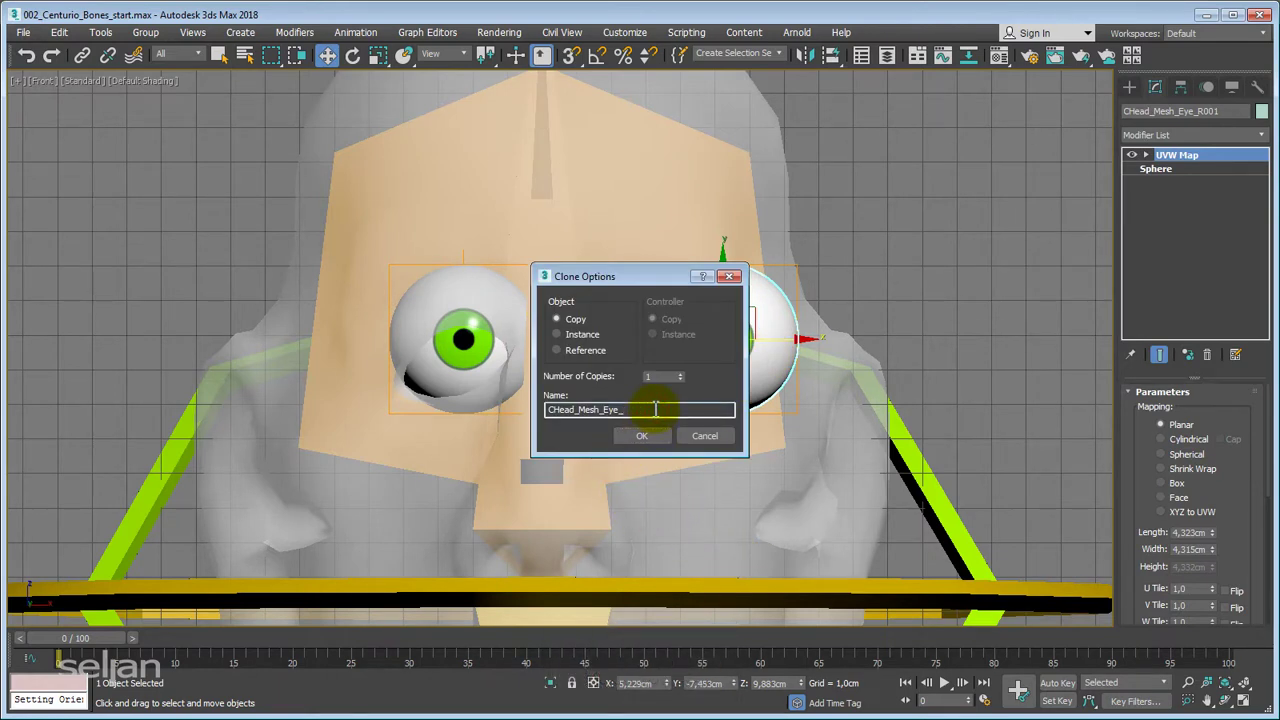
pyautogui.write('L')
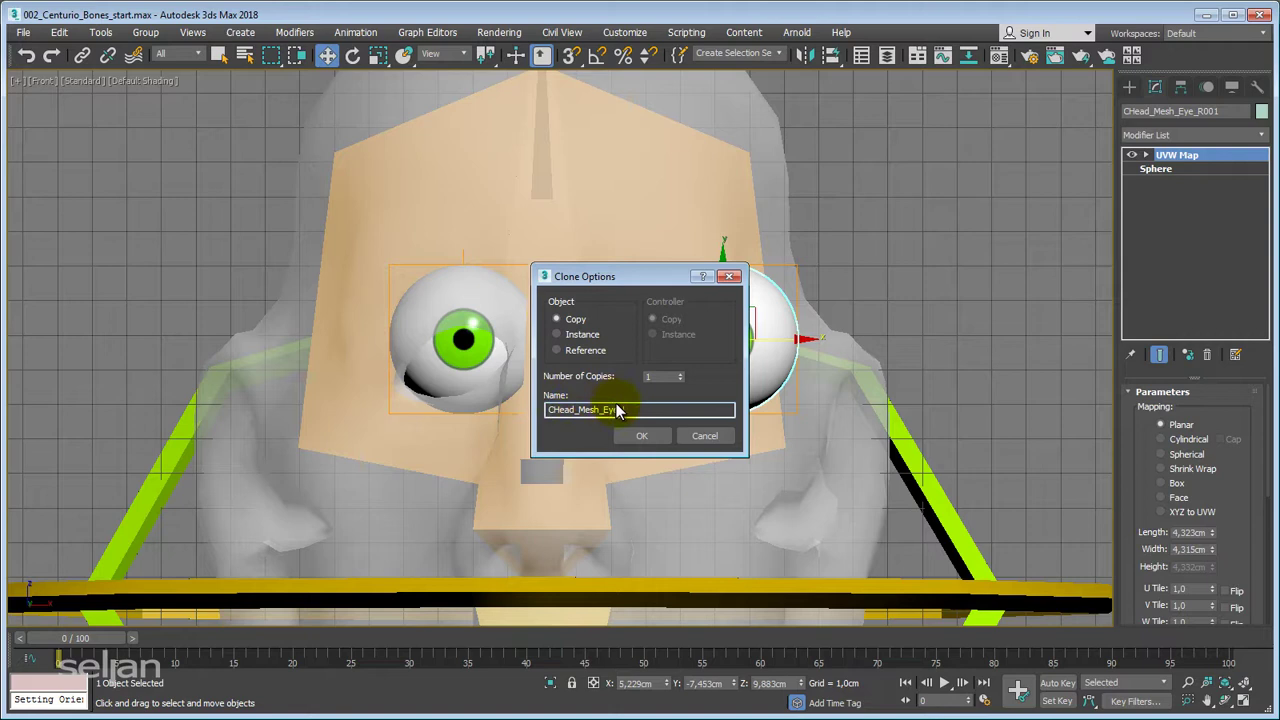
pyautogui.click(641, 436)
# Set the X position of the CHead_Mesh_Eye_L sphere to 2,266 cm to mirror the other eye.
pyautogui.doubleClick(651, 683)
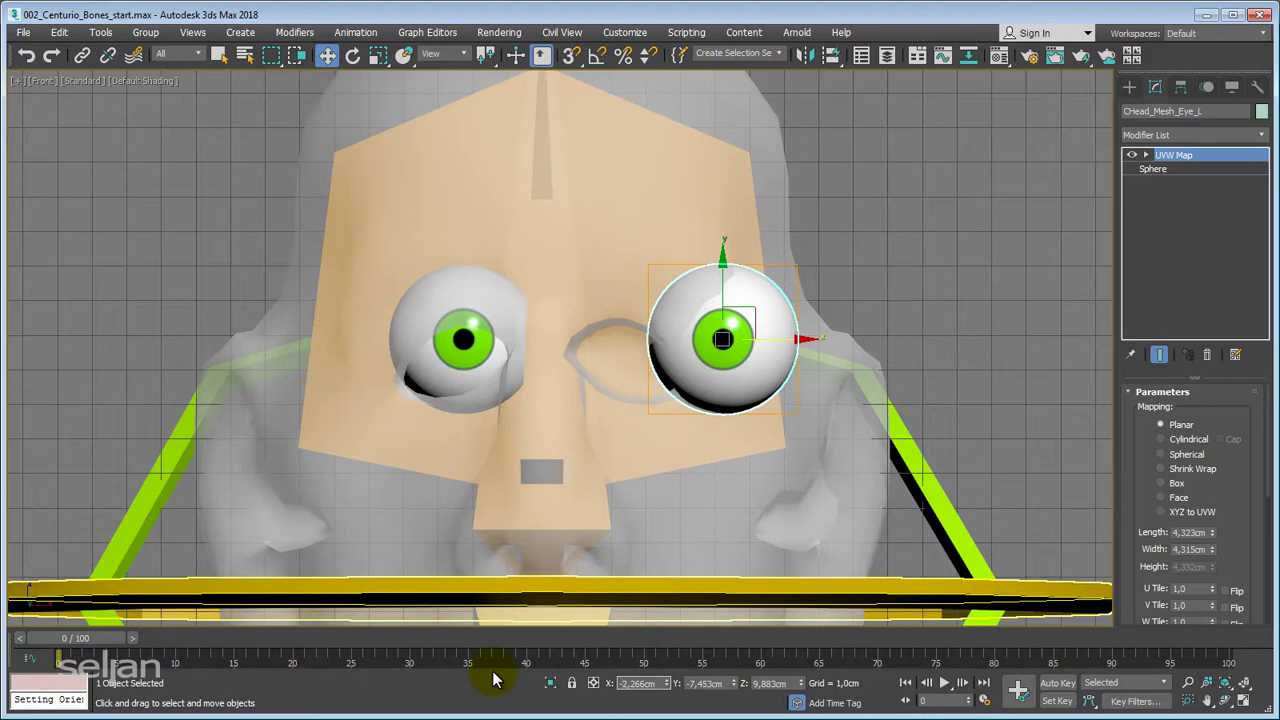
pyautogui.write('2,266')
pyautogui.press('Return')
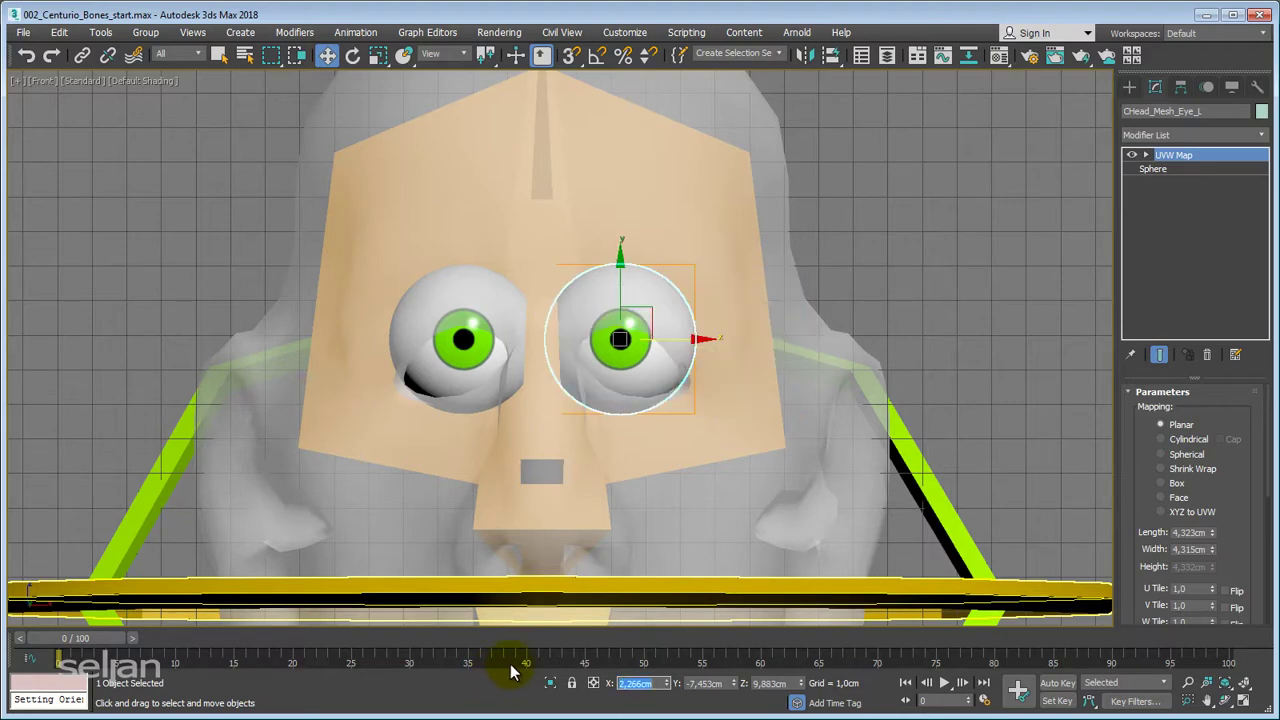
pyautogui.scroll(4, 646, 410)
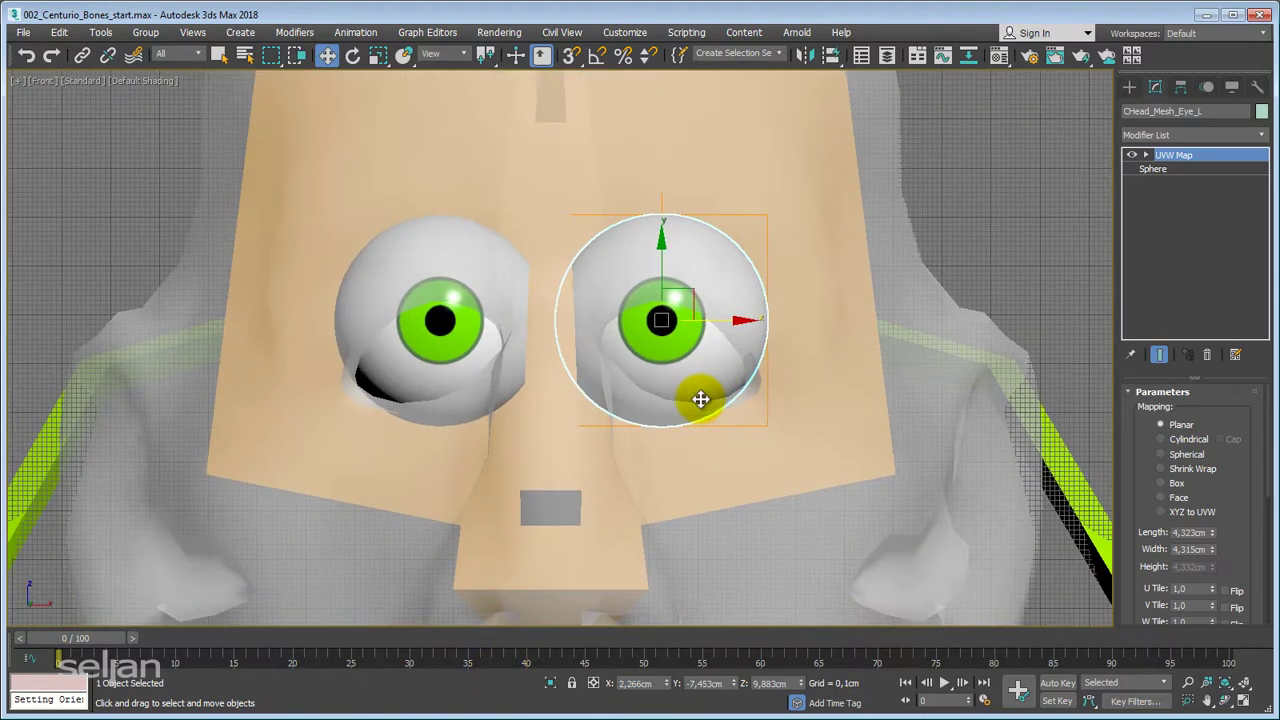
# Examine both eyes and the surrounding head rig in the perspective view from several angles.
pyautogui.press('p')
pyautogui.scroll(-6, 420, 406)
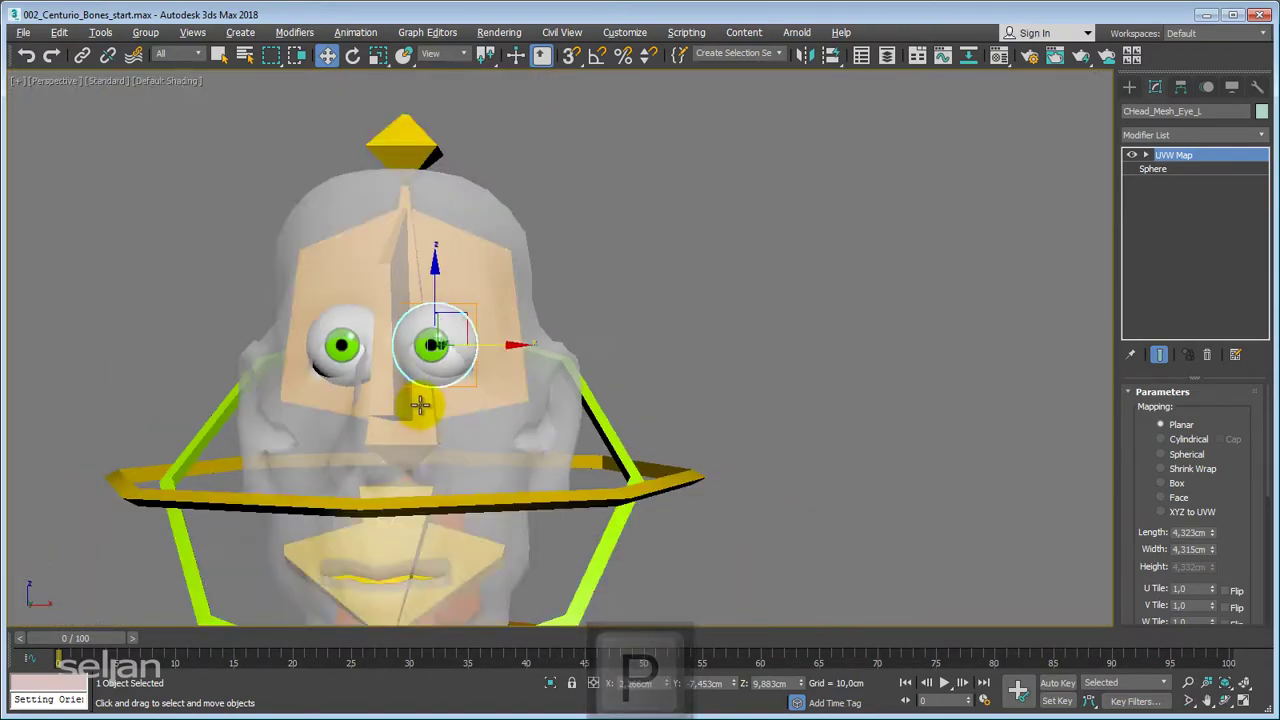
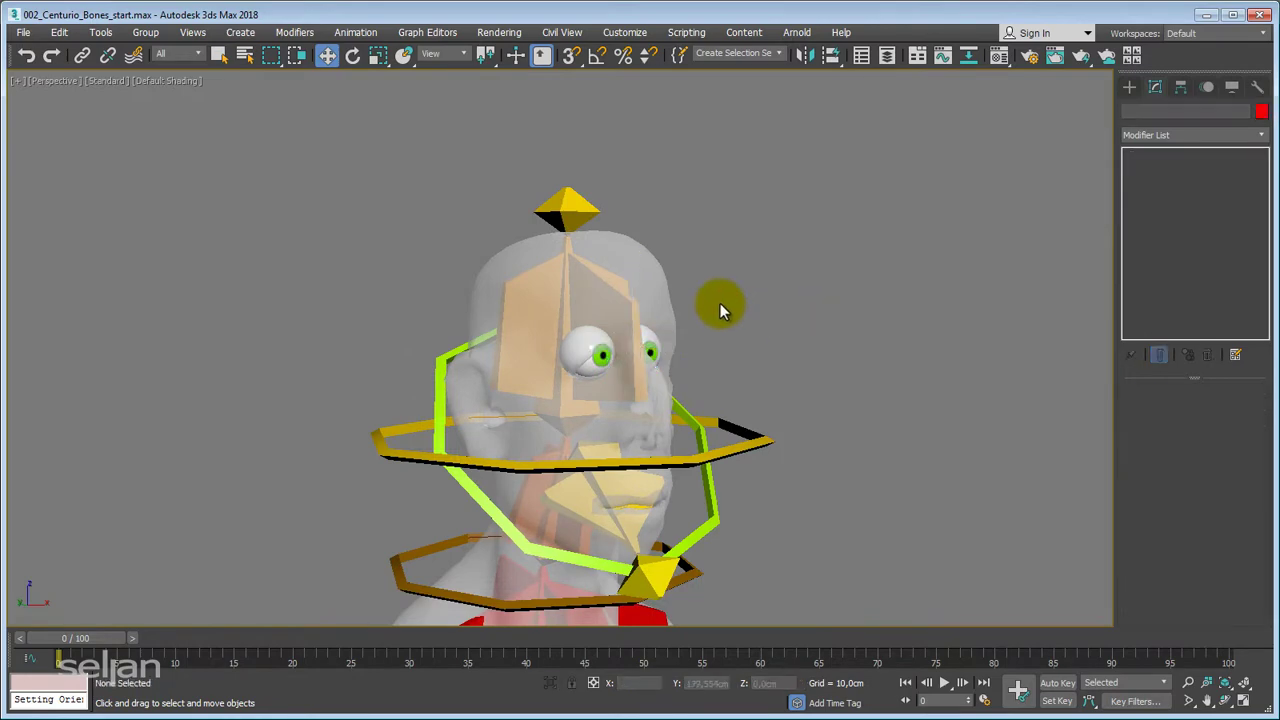
pyautogui.keyDown('alt'); pyautogui.moveTo(677, 297); pyautogui.dragTo(669, 240, button='middle'); pyautogui.keyUp('alt')
pyautogui.keyDown('alt'); pyautogui.moveTo(795, 308); pyautogui.dragTo(838, 347, button='middle'); pyautogui.keyUp('alt')
pyautogui.moveTo(838, 347); pyautogui.dragTo(640, 398, button='middle')
pyautogui.scroll(-3, 849, 326)
pyautogui.scroll(-3, 776, 306)
pyautogui.keyDown('alt'); pyautogui.moveTo(640, 398); pyautogui.dragTo(628, 331, button='middle'); pyautogui.keyUp('alt')
pyautogui.scroll(3, 737, 331)
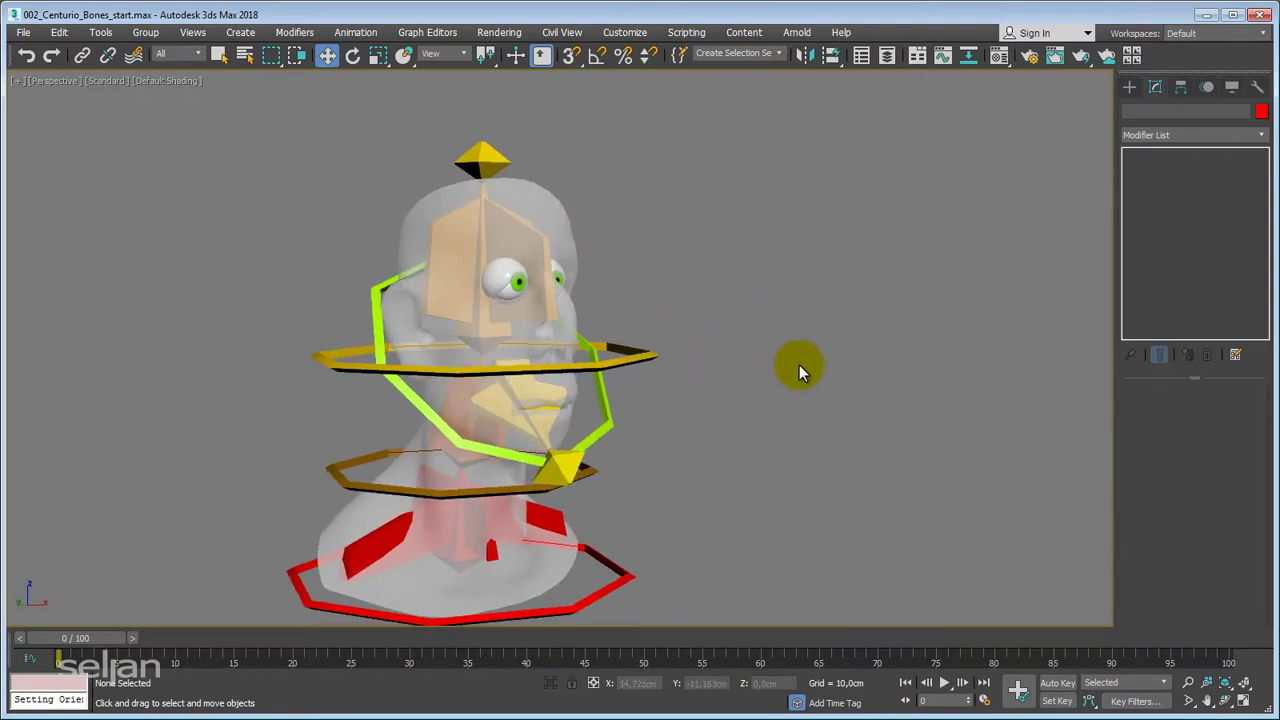
pyautogui.moveTo(805, 364); pyautogui.dragTo(772, 375, button='middle')
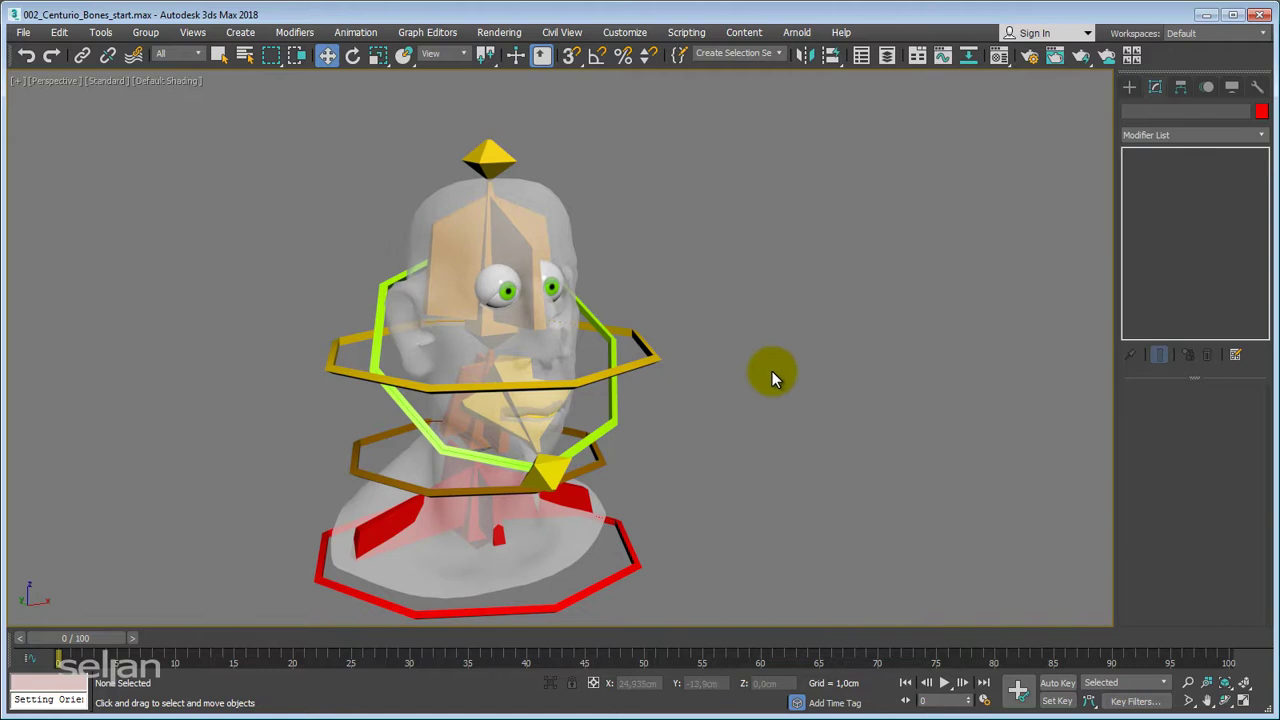
pyautogui.moveTo(784, 395); pyautogui.dragTo(686, 411, button='middle')
pyautogui.scroll(-3, 759, 411)
pyautogui.scroll(3, 749, 377)
pyautogui.scroll(-3, 780, 398)
pyautogui.scroll(3, 690, 395)
pyautogui.scroll(-3, 736, 390)
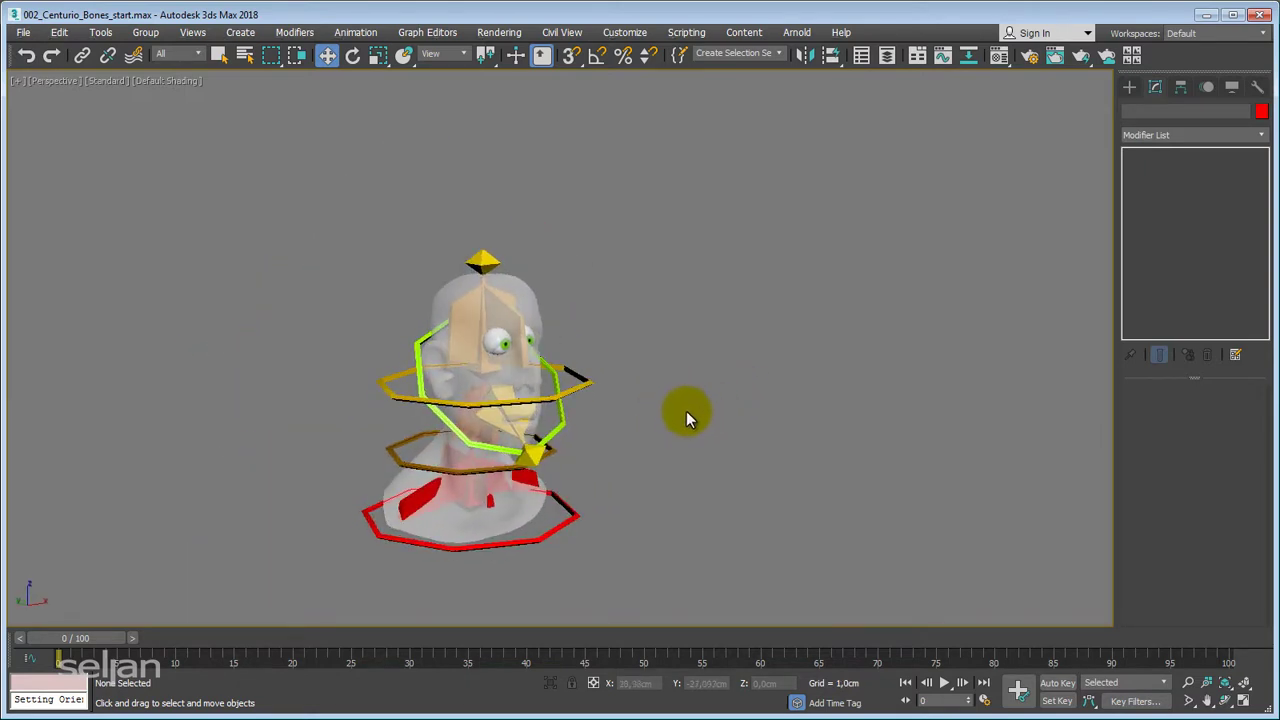
# Draw a circle spline about 7,3 cm in radius above the head in the front view, grid-snapped to the center line at Z 30 cm.
pyautogui.click(1131, 90)
pyautogui.keyDown('alt'); pyautogui.moveTo(1001, 291); pyautogui.dragTo(1148, 224, button='middle'); pyautogui.keyUp('alt')
pyautogui.click(1150, 110)
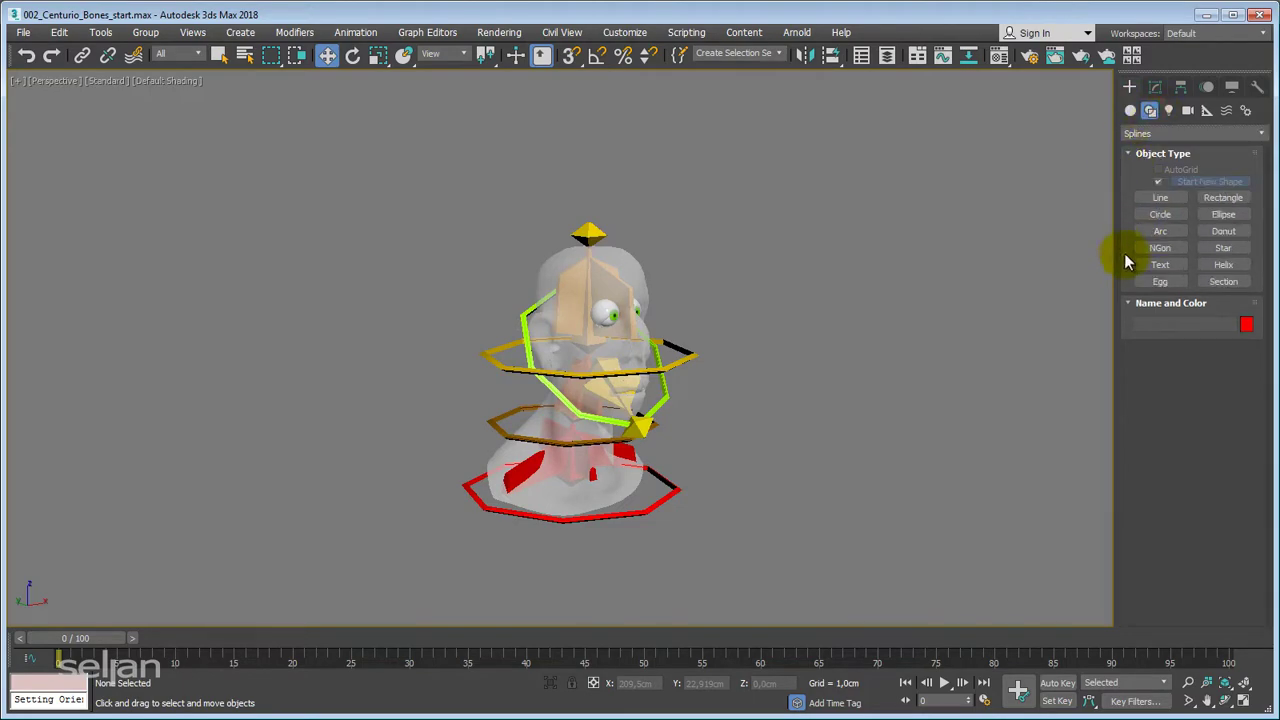
pyautogui.click(1158, 213)
pyautogui.press('f')
pyautogui.press('z')
pyautogui.scroll(-3, 626, 366)
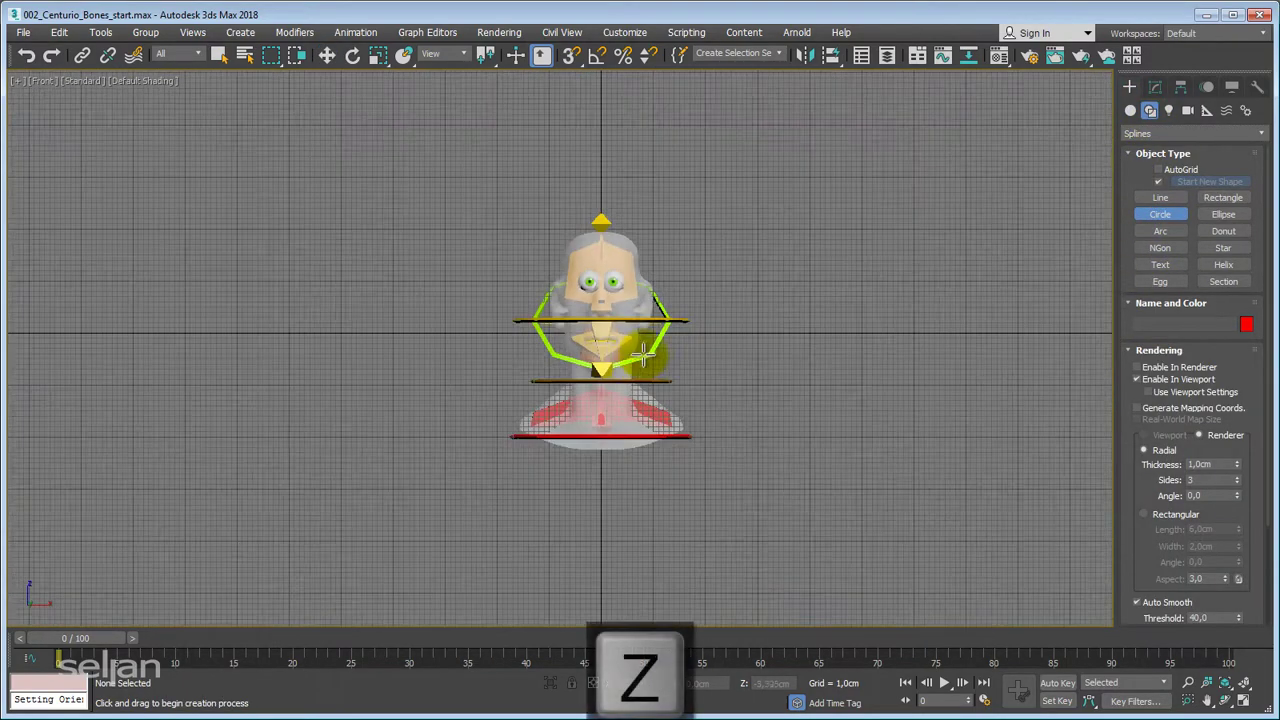
pyautogui.moveTo(623, 366); pyautogui.dragTo(593, 510, button='middle')
pyautogui.scroll(4, 566, 337)
pyautogui.press('s')
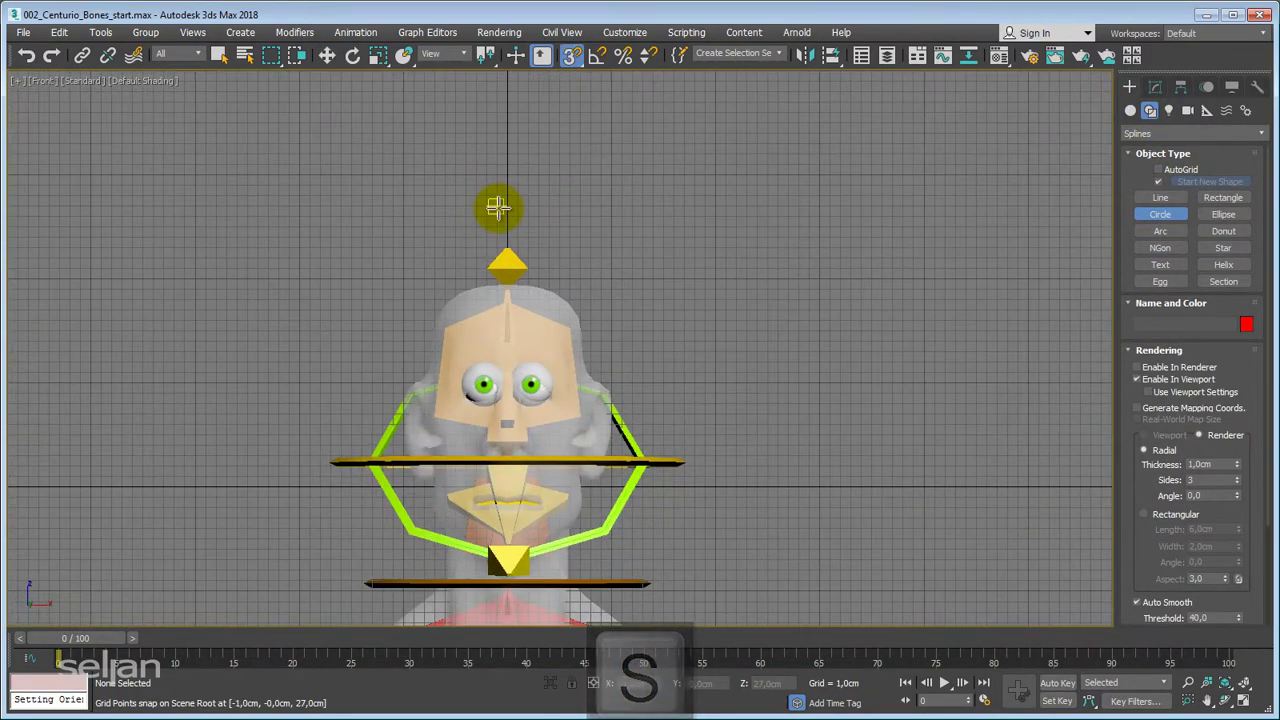
pyautogui.moveTo(543, 220); pyautogui.dragTo(571, 216, button='middle')
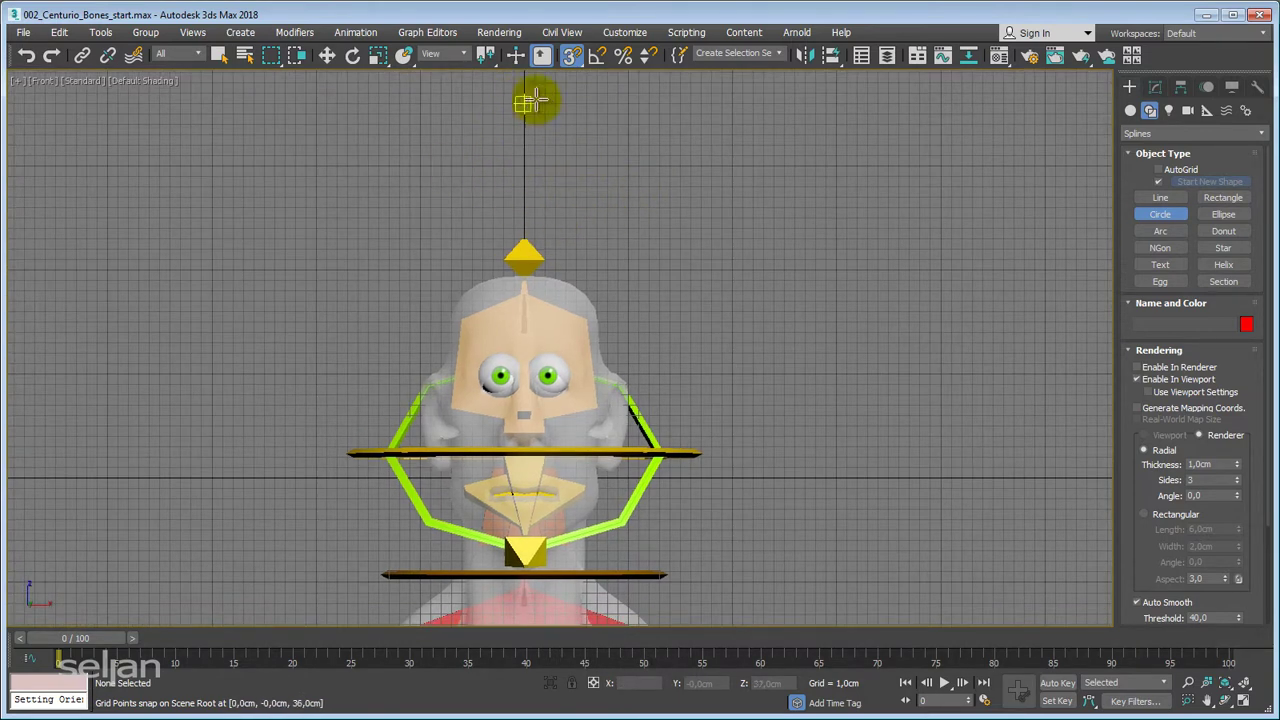
pyautogui.moveTo(523, 165); pyautogui.dragTo(596, 186)
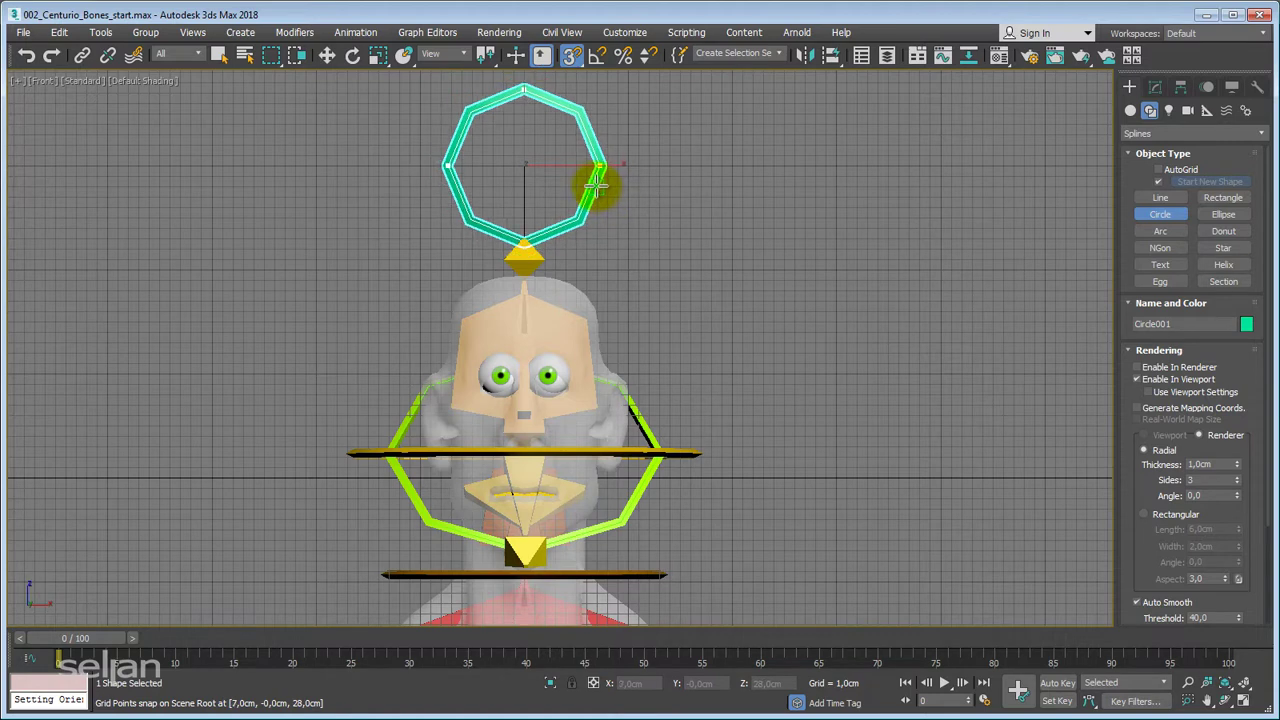
# Turn off snapping and lower the circle to the eyes' height at Z 9,883 cm, centered between them.
pyautogui.moveTo(555, 168); pyautogui.dragTo(565, 247, button='middle')
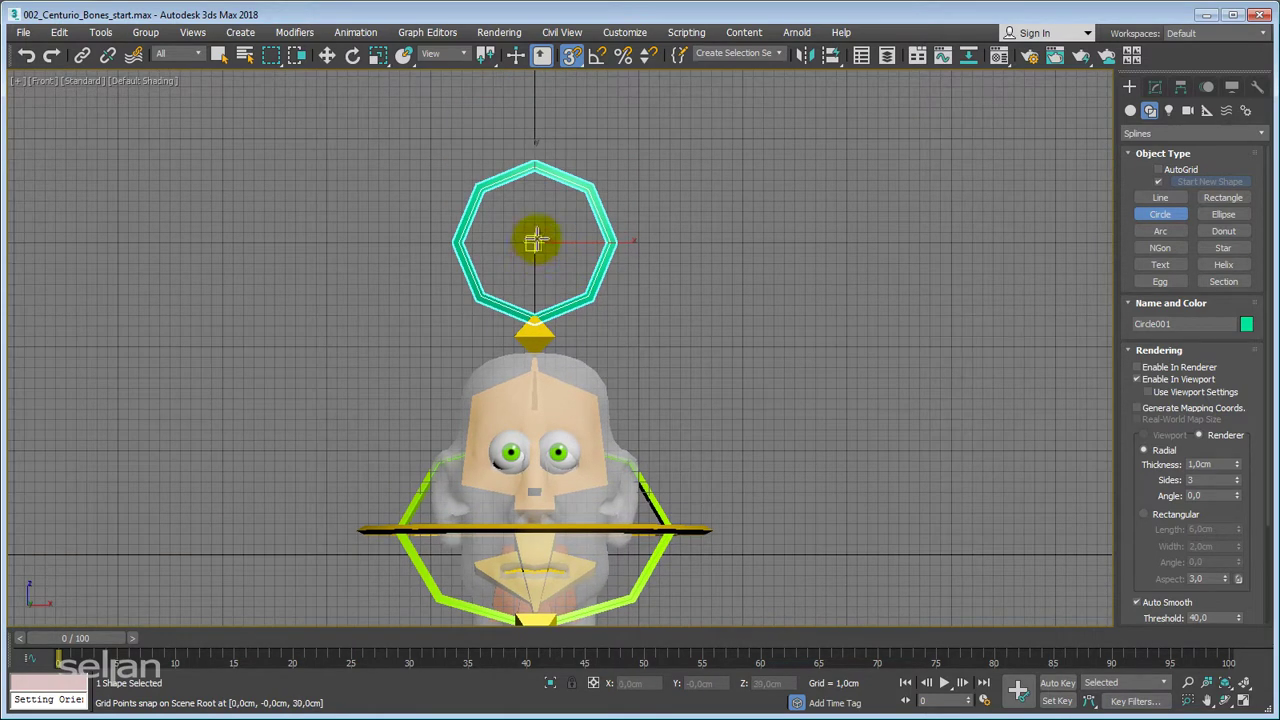
pyautogui.press('w')
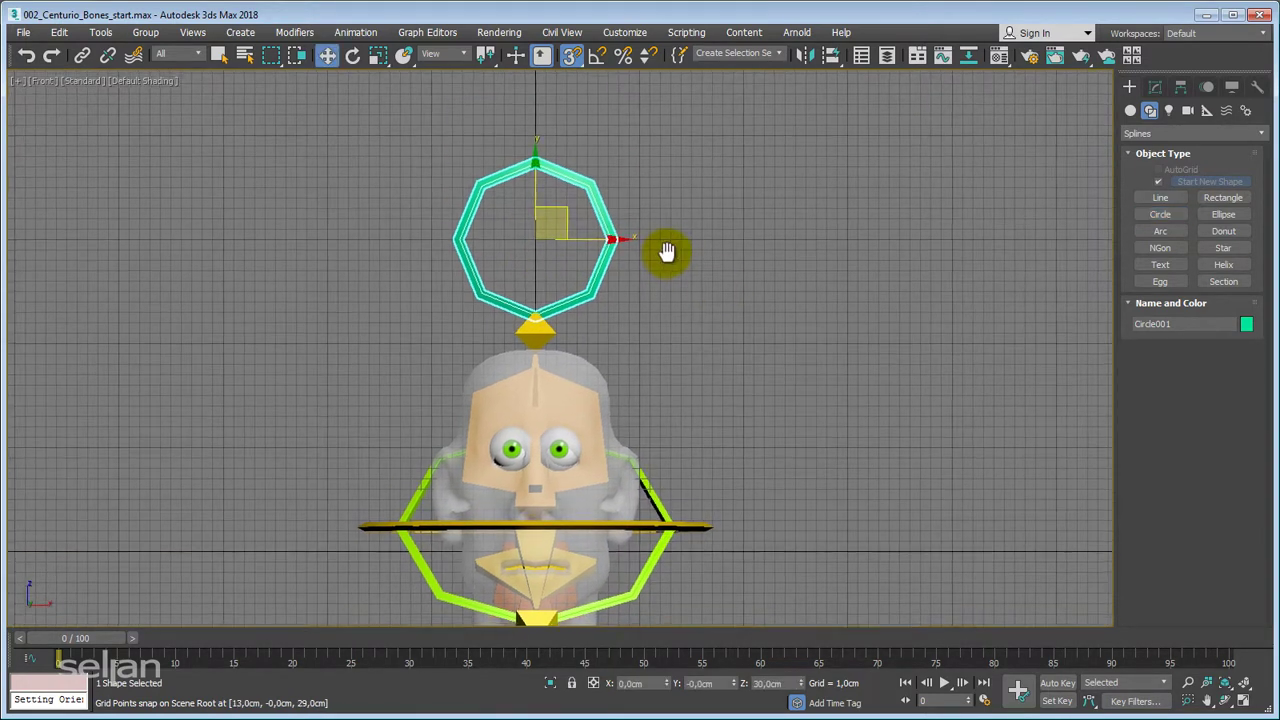
pyautogui.press('s')
pyautogui.moveTo(726, 316); pyautogui.dragTo(593, 226, button='middle')
pyautogui.moveTo(462, 108); pyautogui.dragTo(517, 309)
pyautogui.scroll(5, 437, 300)
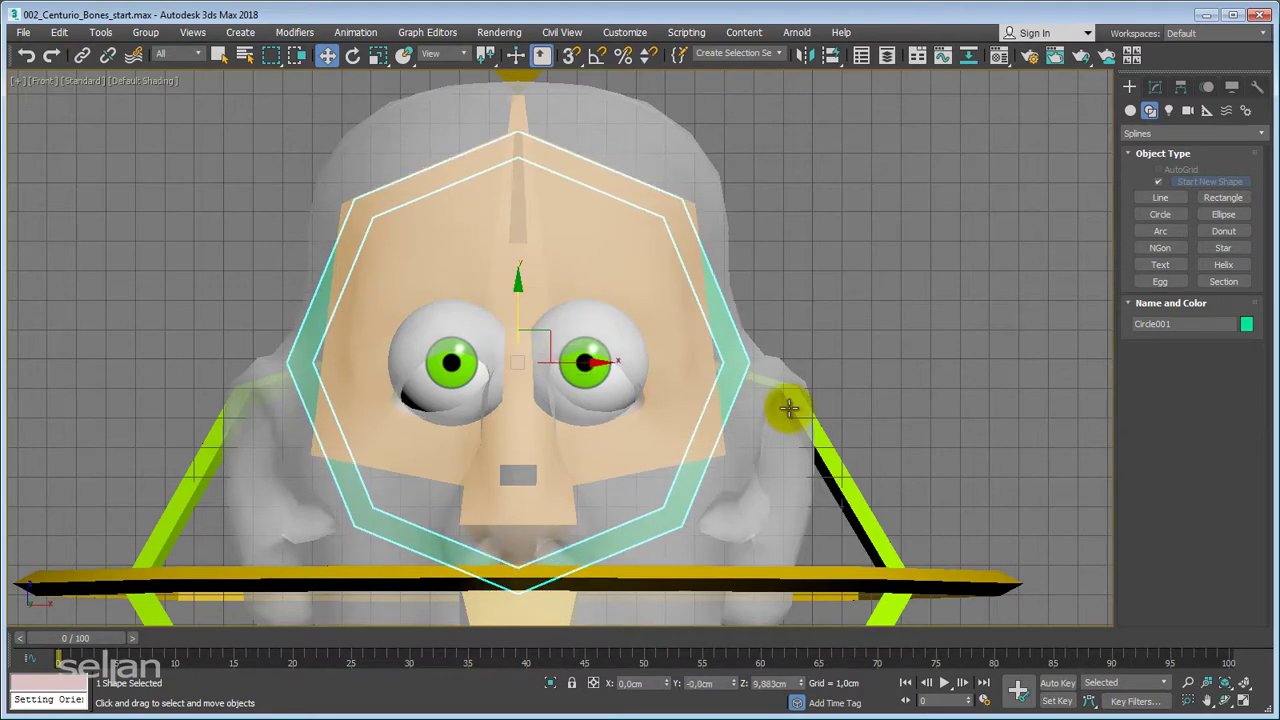
# Reduce the circle's radius so the ring fits more closely around both eyes.
pyautogui.click(1154, 87)
pyautogui.scroll(-2, 1158, 453)
pyautogui.scroll(-5, 1160, 470)
pyautogui.scroll(2, 1158, 498)
pyautogui.scroll(-2, 1185, 500)
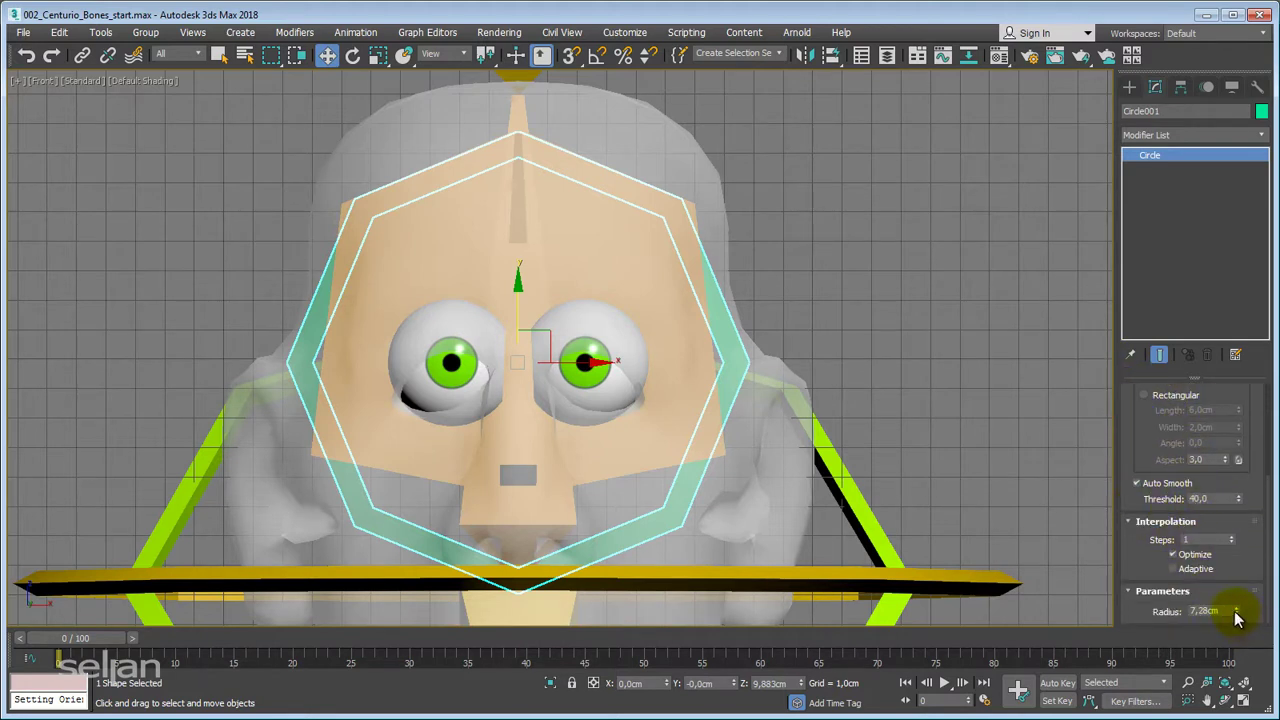
pyautogui.moveTo(1236, 611); pyautogui.dragTo(1234, 622)
# Set the circle's radial rendering thickness to 0,5 cm.
pyautogui.scroll(5, 1137, 449)
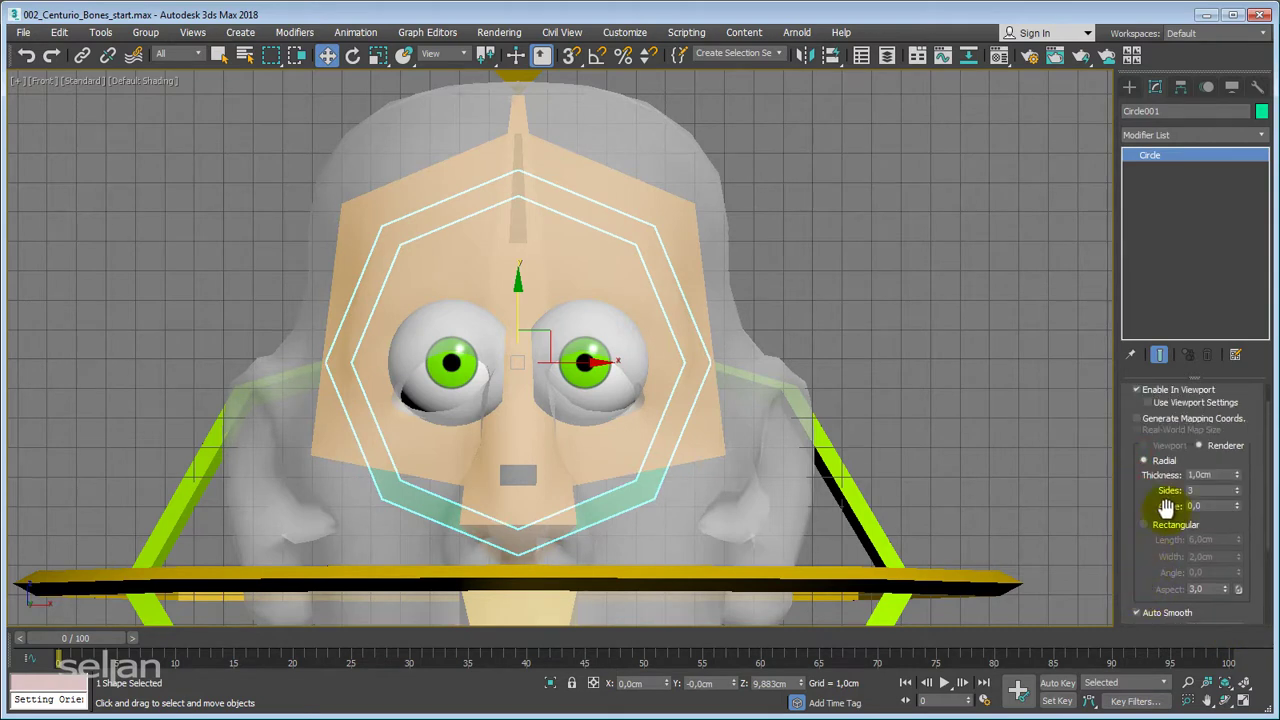
pyautogui.moveTo(1228, 475); pyautogui.dragTo(1056, 451)
pyautogui.write('00,5')
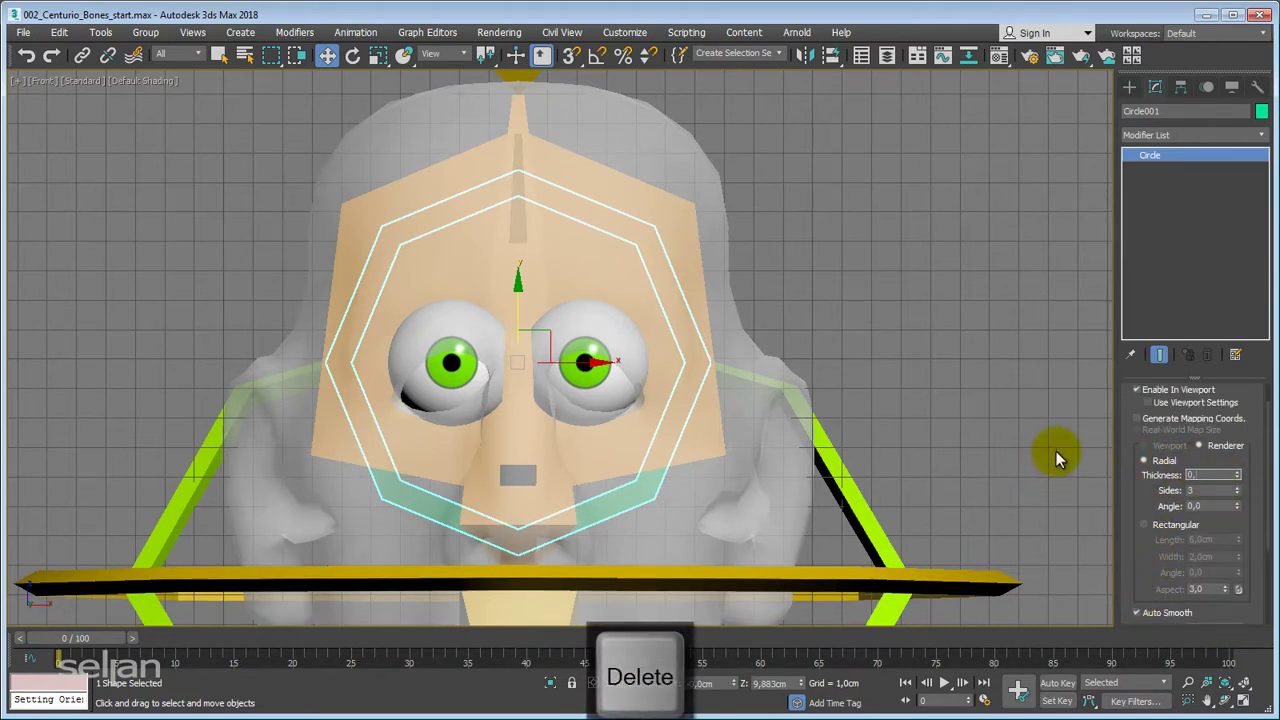
pyautogui.press('Return')
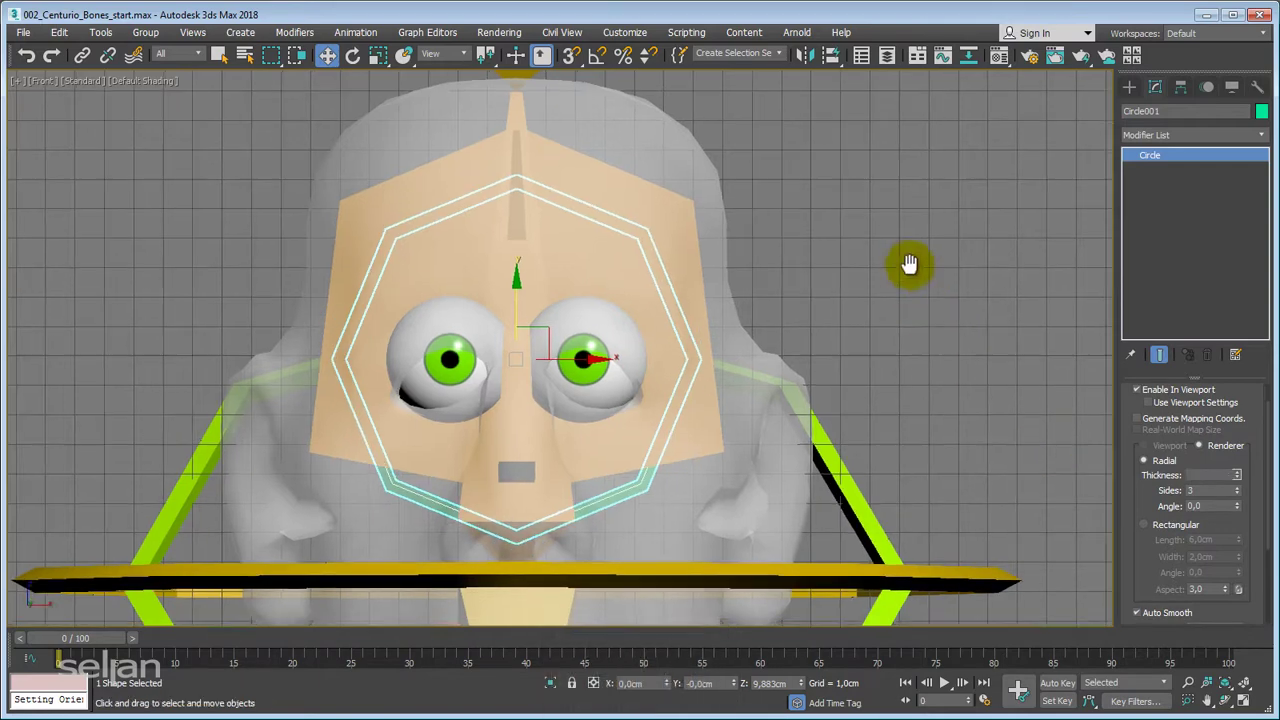
# Rename the circle shape around the eyes as CHead_CTRL_005_Eye.
pyautogui.scroll(-1, 900, 268)
pyautogui.moveTo(896, 286); pyautogui.dragTo(881, 318, button='middle')
pyautogui.click(1130, 111)
pyautogui.write('CHead_CTRL_005_Eye')
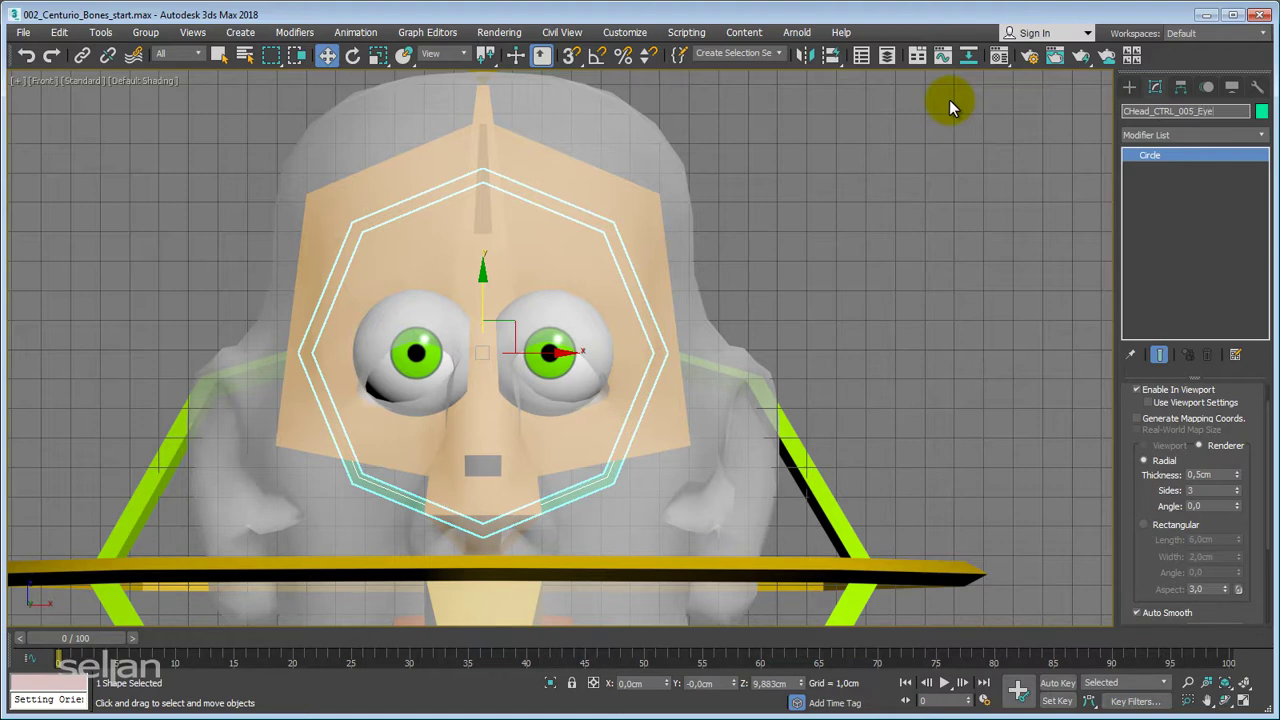
pyautogui.press('Return')
pyautogui.moveTo(762, 204); pyautogui.dragTo(859, 178, button='middle')
# Review the naming of the bones, controls and eye meshes in the default layer of the scene object list.
pyautogui.click(971, 221)
pyautogui.press('h')
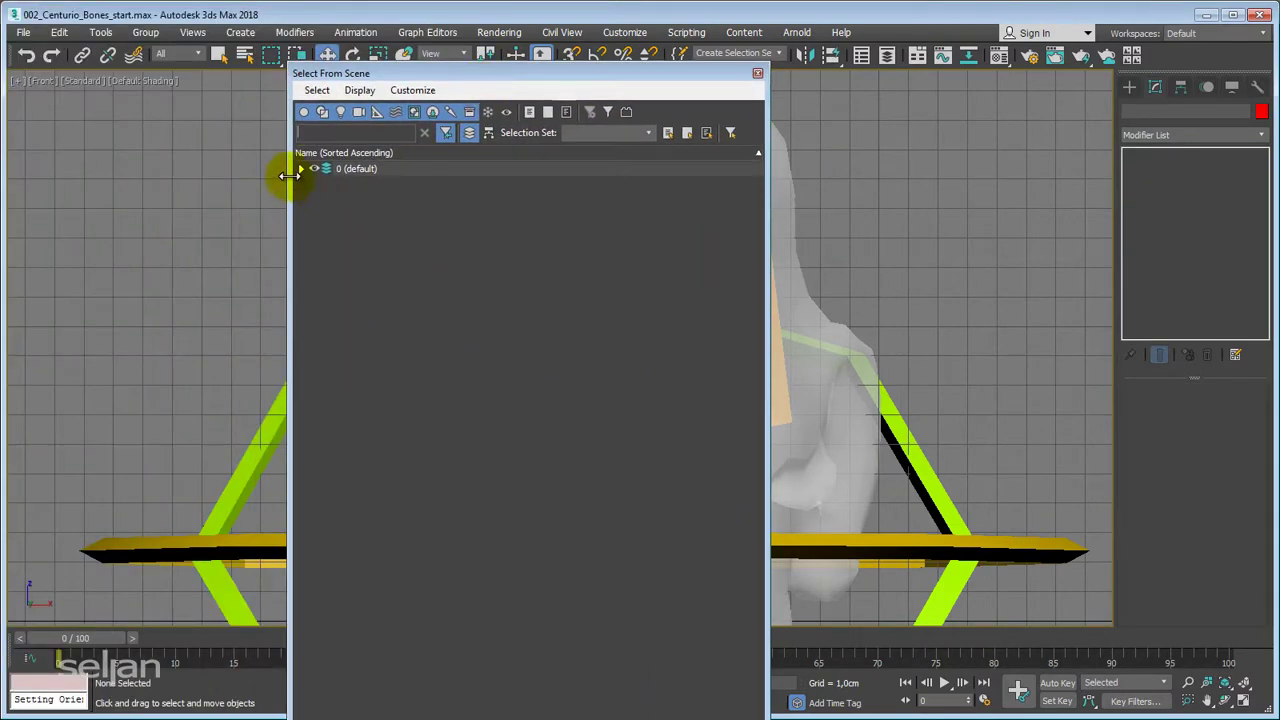
pyautogui.click(300, 168)
pyautogui.moveTo(512, 74); pyautogui.dragTo(503, 50)
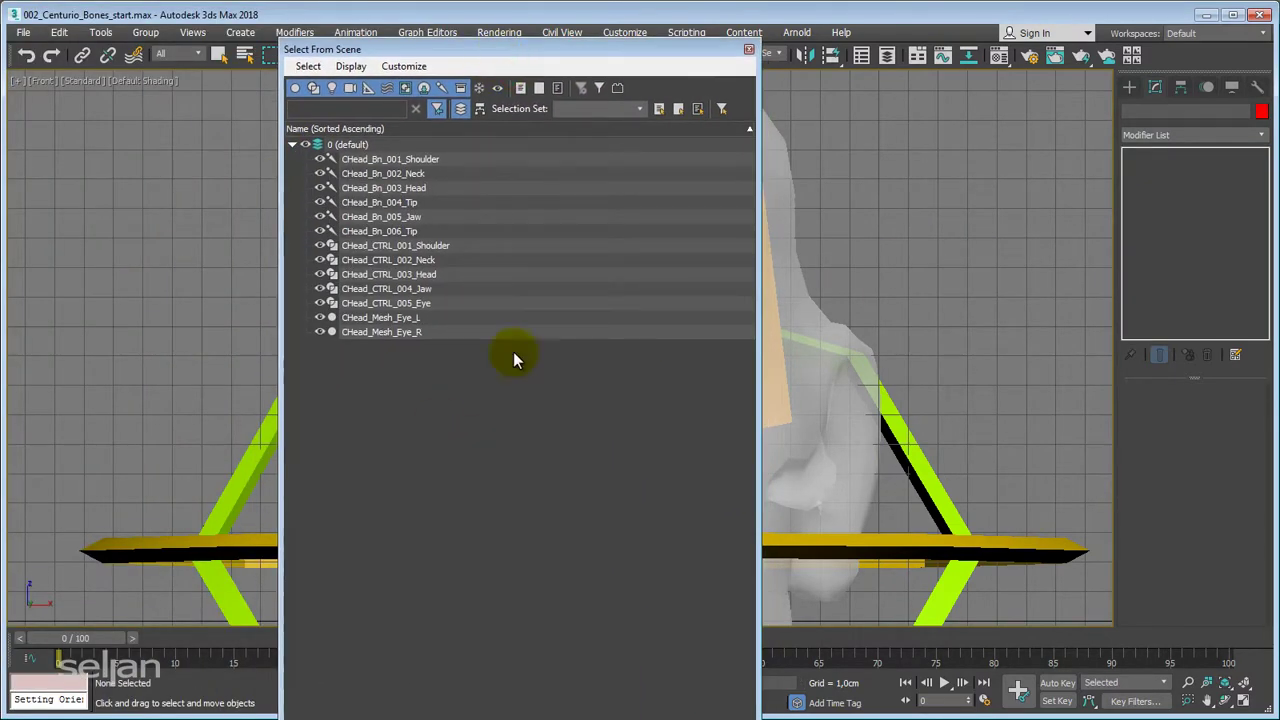
pyautogui.moveTo(583, 48); pyautogui.dragTo(486, 88)
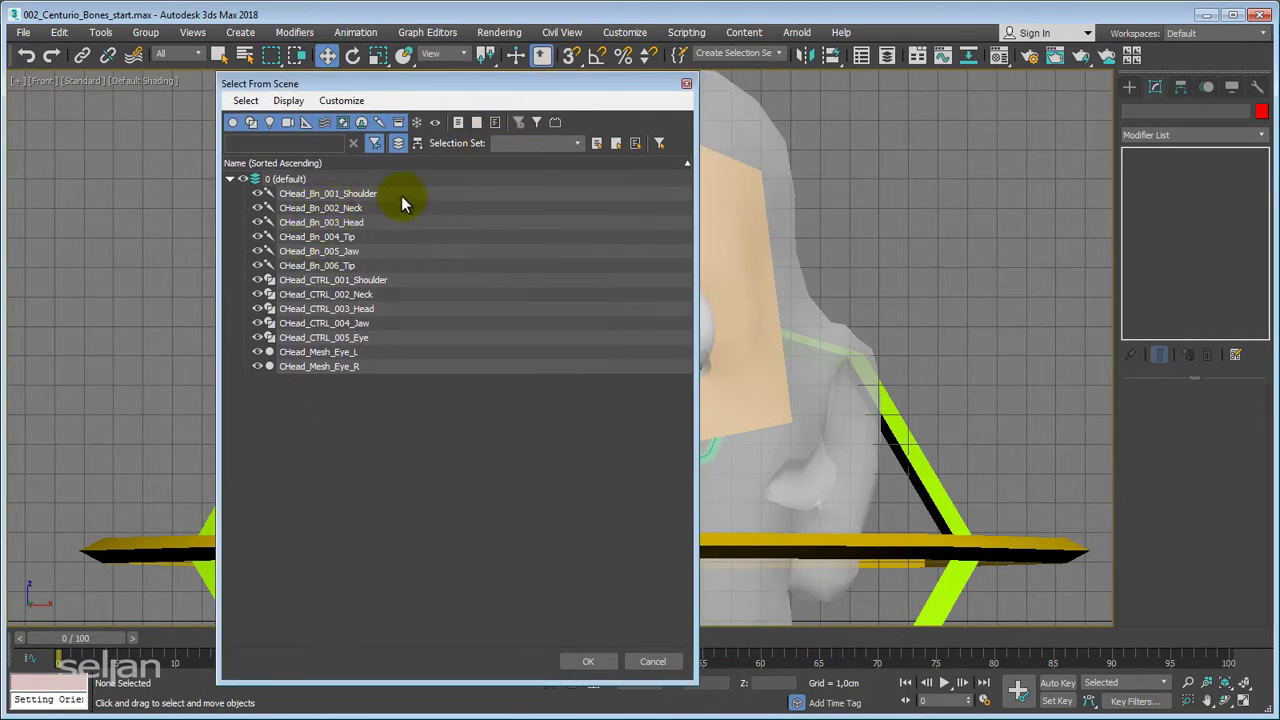
pyautogui.click(398, 144)
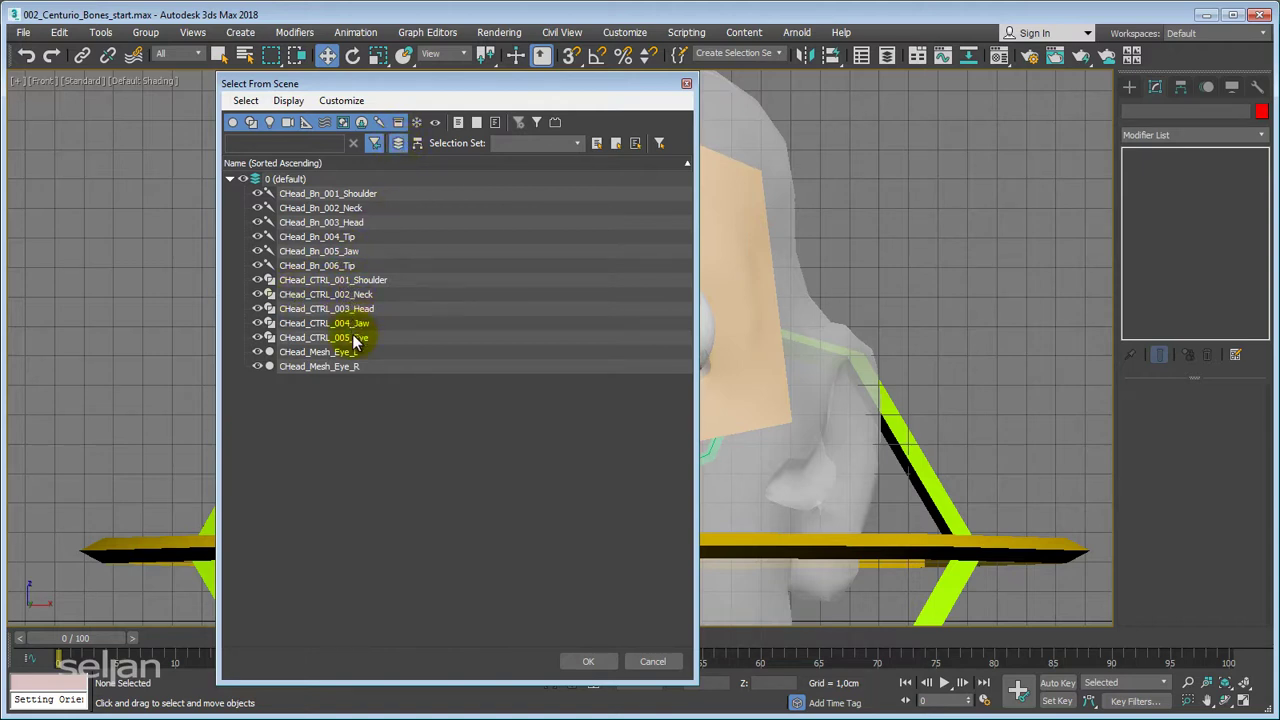
pyautogui.click(602, 663)
# In the left view, move the eye control straight forward in front of the face to Y -59,68 cm.
pyautogui.scroll(-3, 880, 320)
pyautogui.moveTo(880, 320); pyautogui.dragTo(711, 323, button='middle')
pyautogui.press('l')
pyautogui.press('z')
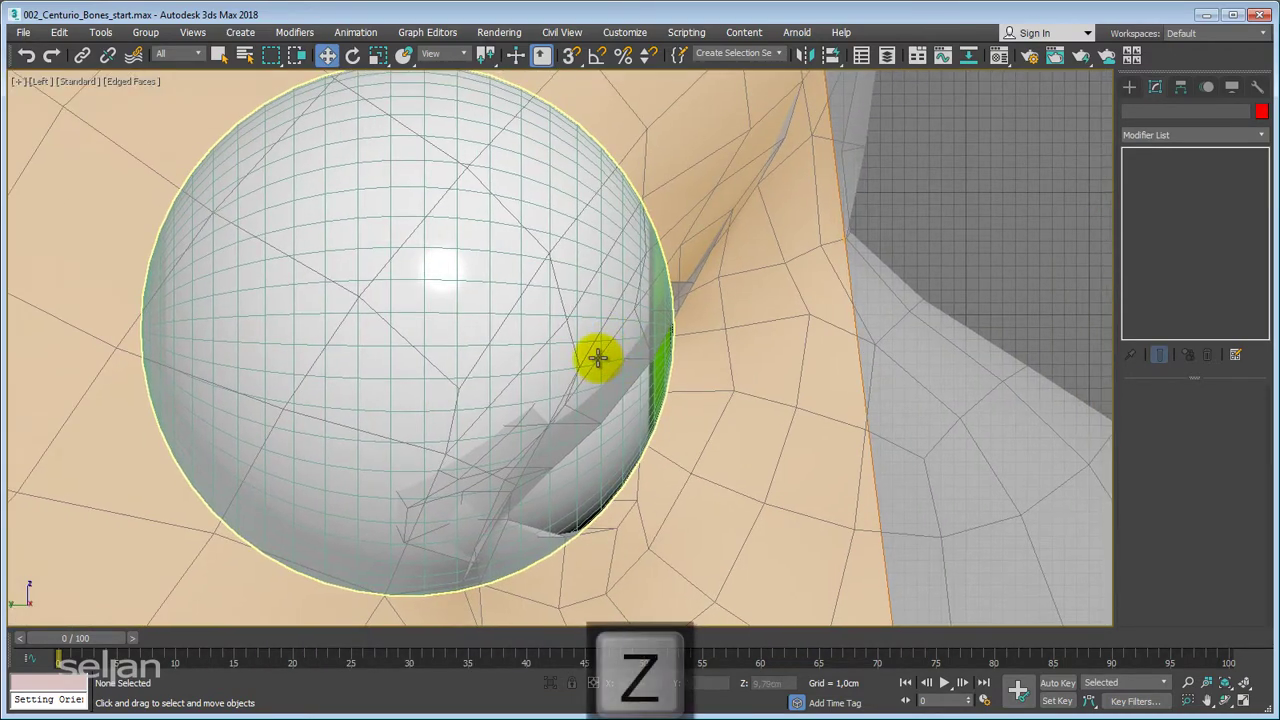
pyautogui.moveTo(631, 366); pyautogui.dragTo(559, 343, button='middle')
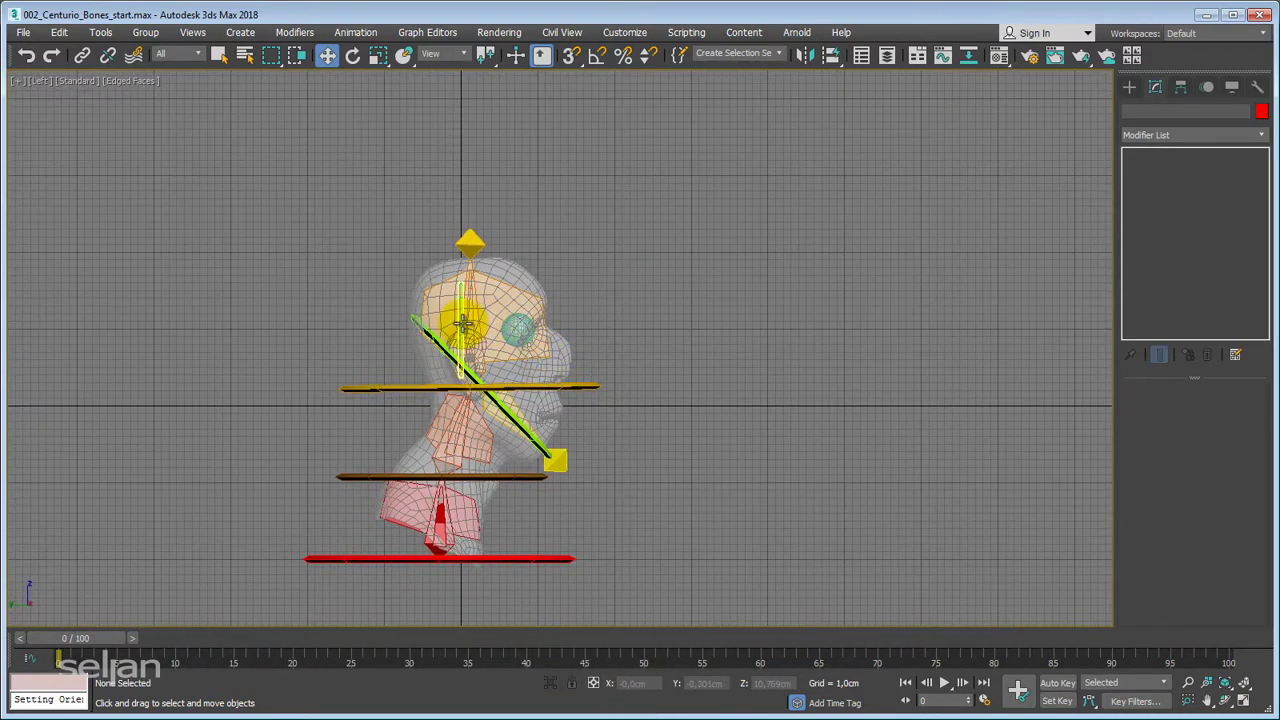
pyautogui.click(519, 338)
pyautogui.moveTo(519, 338); pyautogui.dragTo(990, 339)
pyautogui.scroll(-2, 948, 376)
pyautogui.moveTo(948, 376); pyautogui.dragTo(760, 364, button='middle')
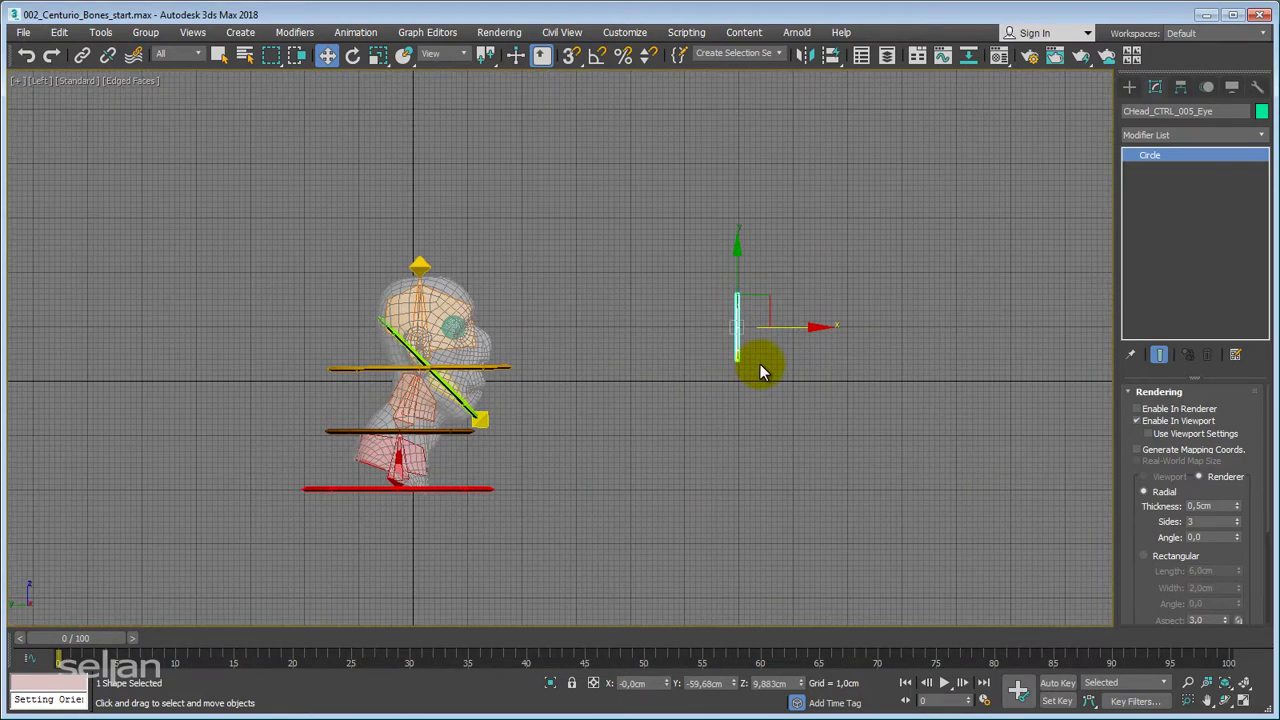
# Switch to the perspective view and display the model shaded without edged faces, with the head and eye control in view.
pyautogui.press('p')
pyautogui.moveTo(894, 349)
pyautogui.keyDown('alt'); pyautogui.mouseDown(button='middle')
pyautogui.moveTo(749, 366)
pyautogui.moveTo(586, 420)
pyautogui.moveTo(551, 400)
pyautogui.moveTo(615, 397)
pyautogui.mouseUp(button='middle'); pyautogui.keyUp('alt')
pyautogui.press('F3')
pyautogui.scroll(2, 615, 397)
pyautogui.press('F3')
pyautogui.press('F4')
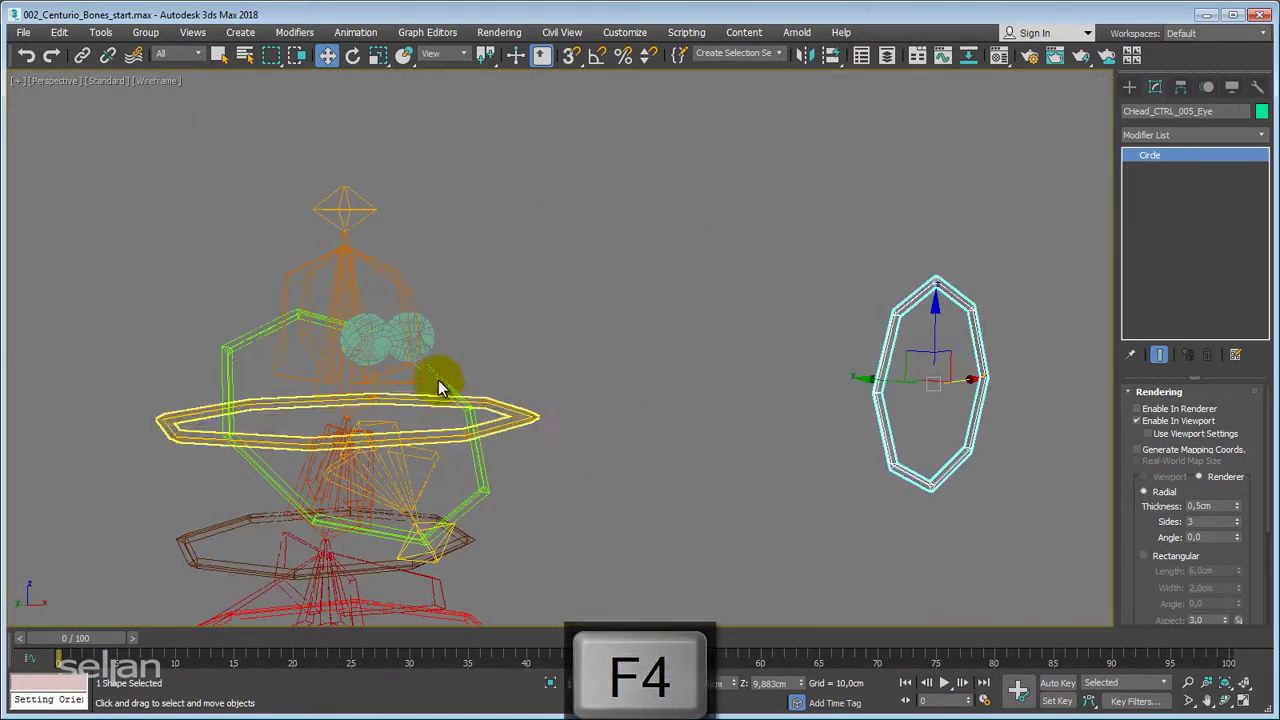
pyautogui.press('F3')
pyautogui.moveTo(886, 357); pyautogui.dragTo(737, 301, button='middle')
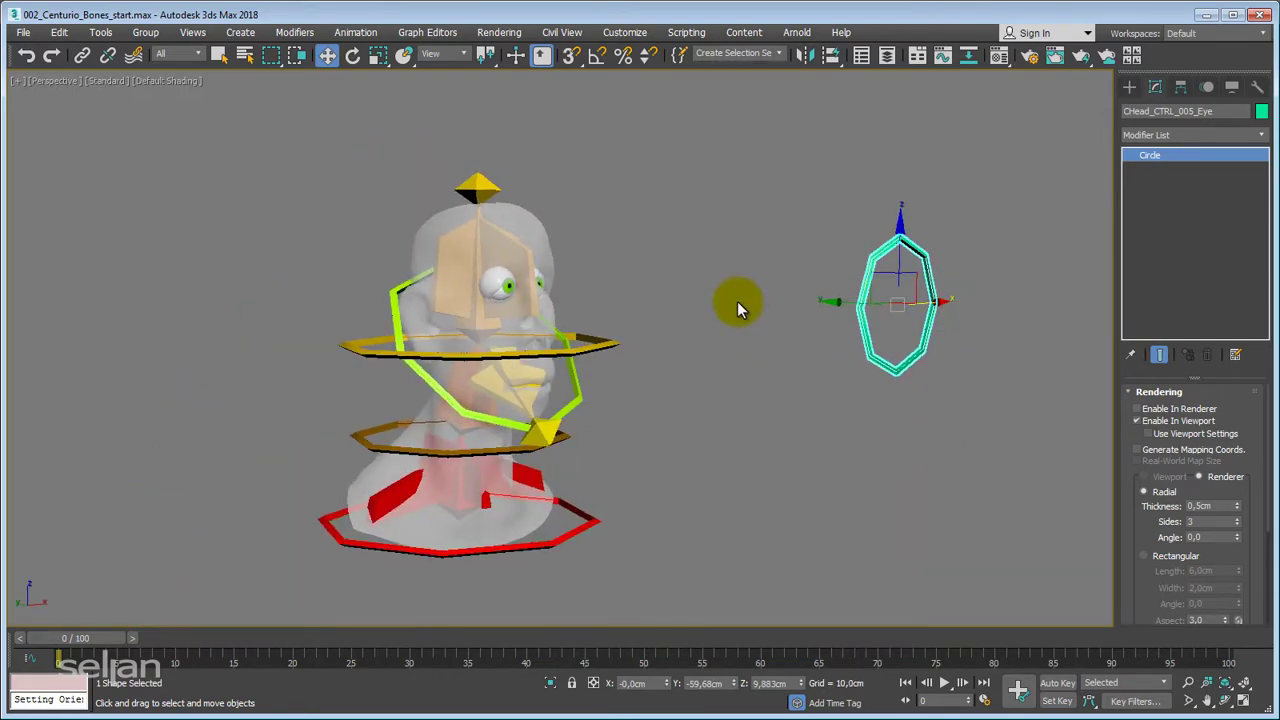
# Change the eye control's object color to bright yellow and deselect it.
pyautogui.click(1261, 111)
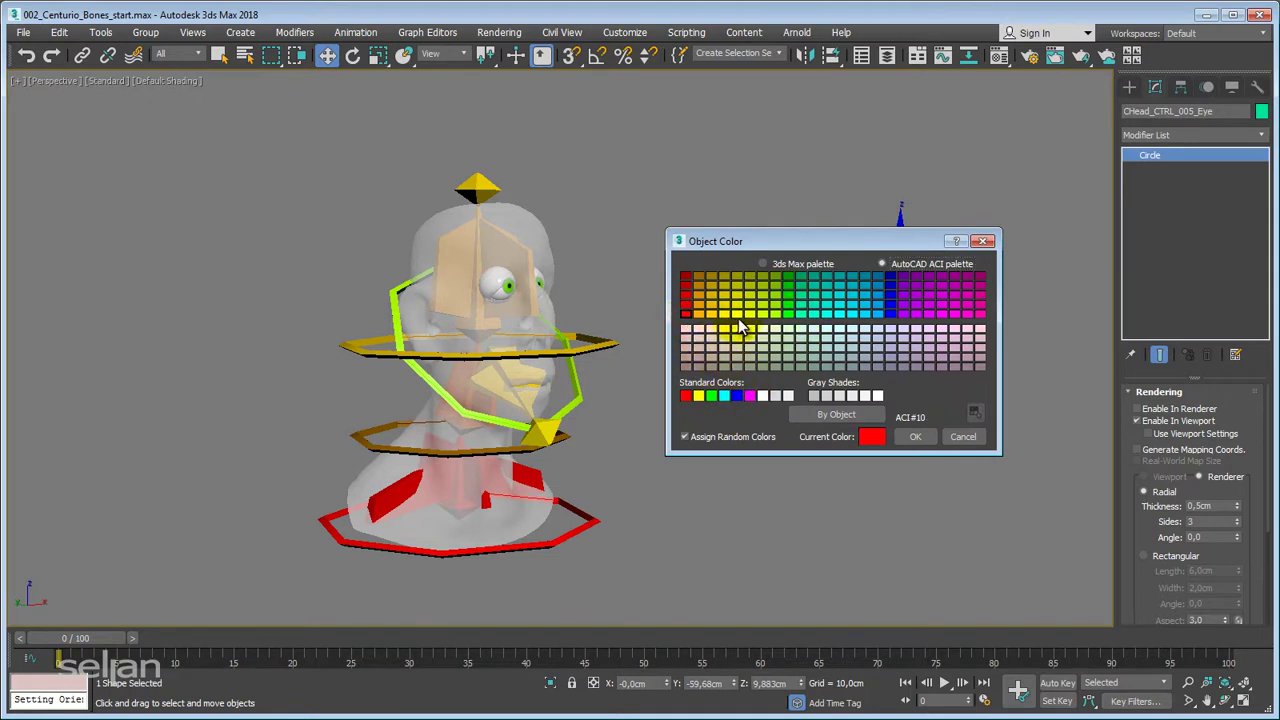
pyautogui.click(737, 314)
pyautogui.click(915, 436)
pyautogui.moveTo(680, 393); pyautogui.dragTo(748, 343, button='middle')
pyautogui.click(700, 401)
pyautogui.scroll(5, 720, 330)
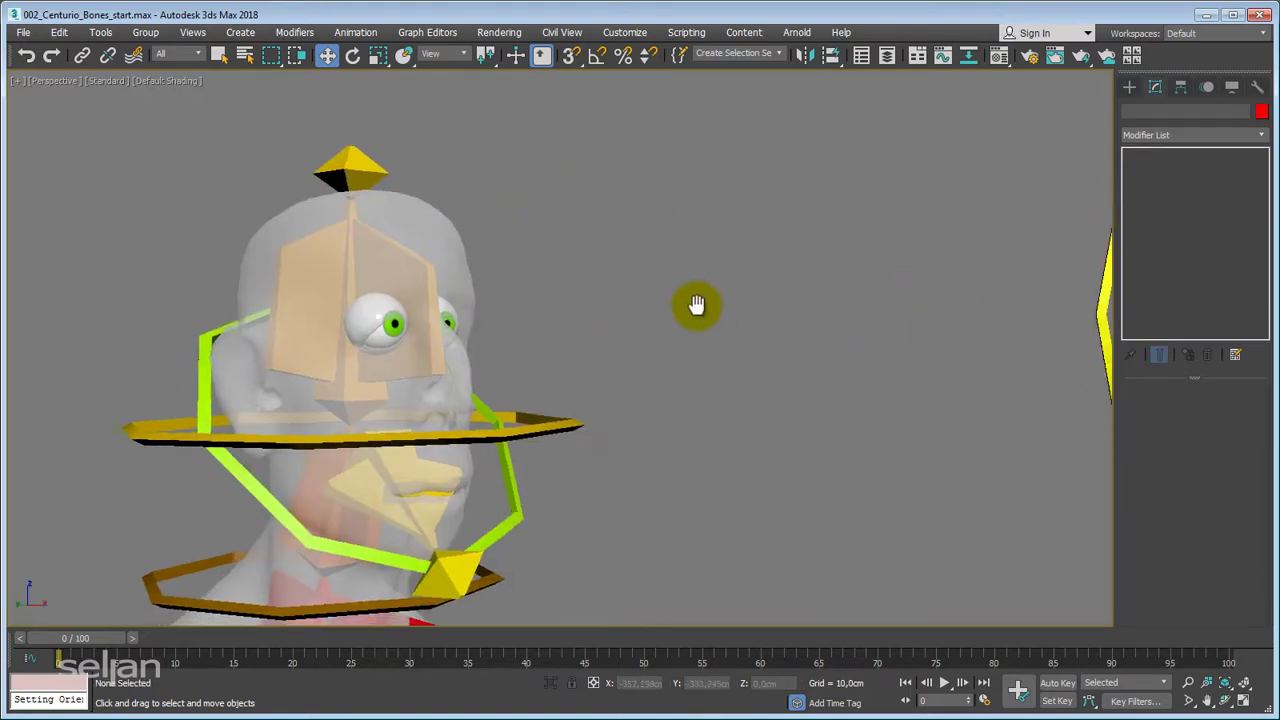
pyautogui.moveTo(632, 375); pyautogui.dragTo(647, 355, button='middle')
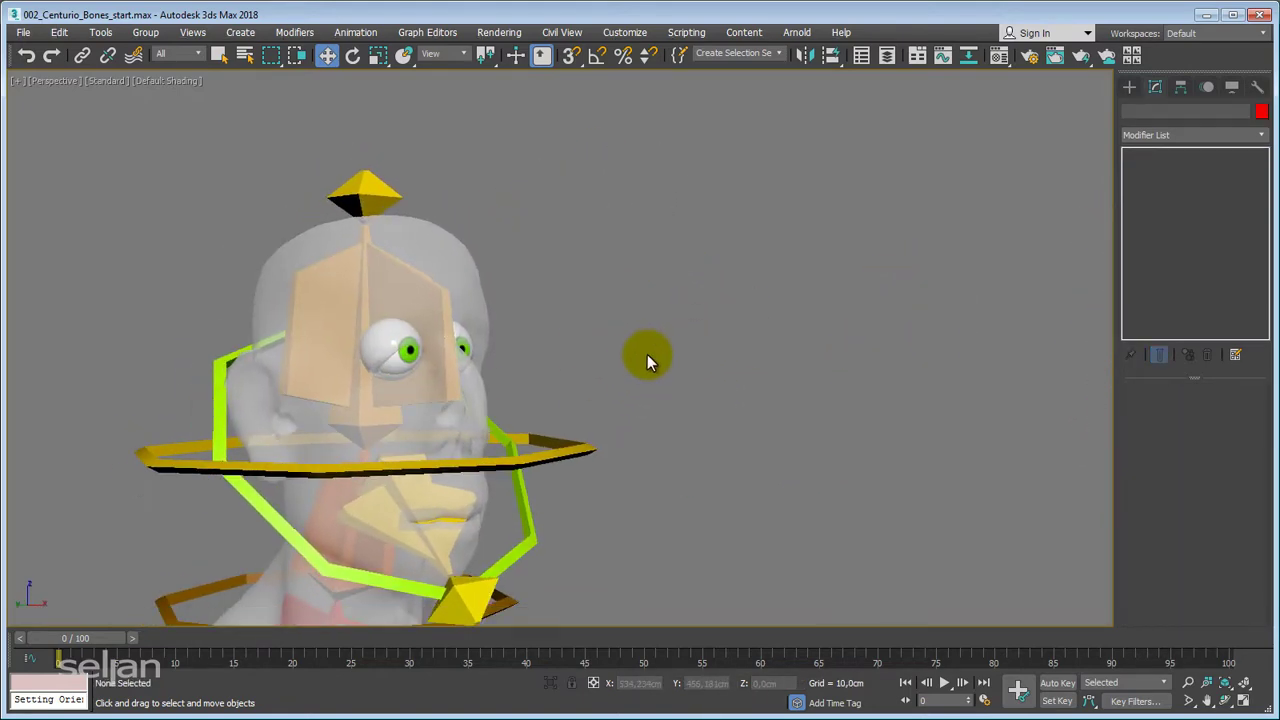
pyautogui.scroll(-3, 647, 356)
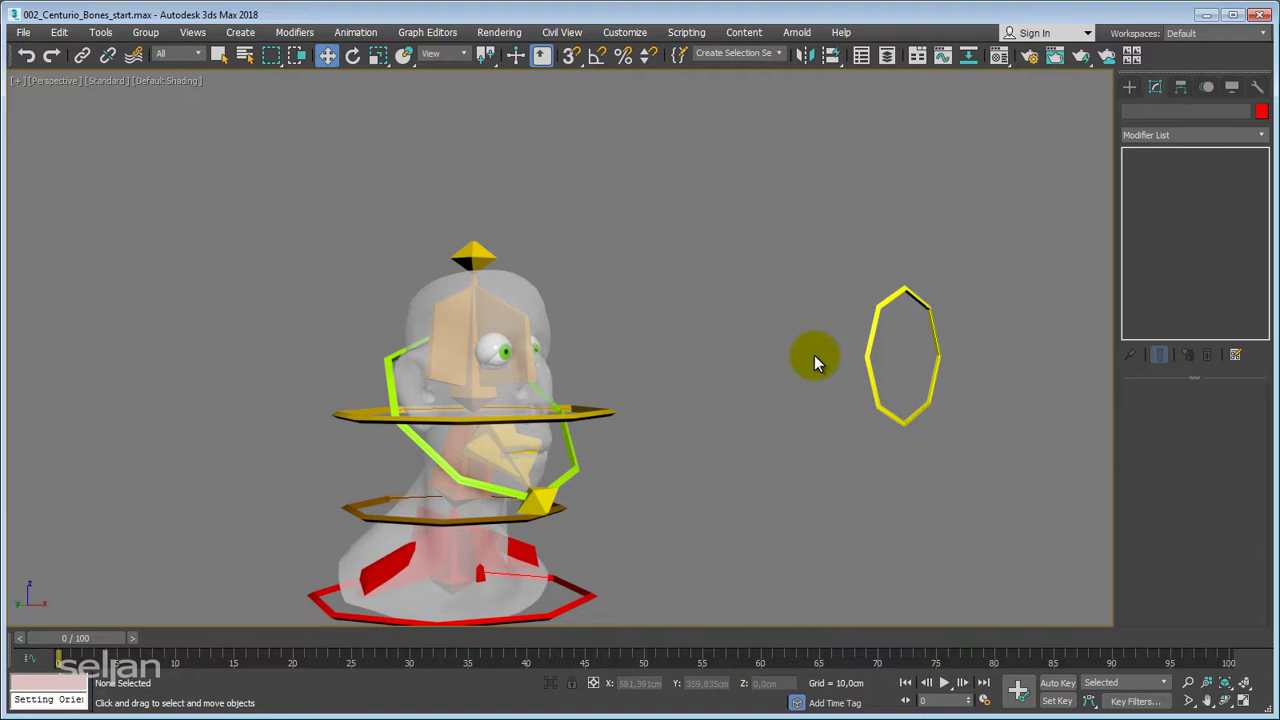
# Create a Point helper beside the head in the front view, at about X -17,25 cm and Z 11,129 cm.
pyautogui.click(1127, 88)
pyautogui.keyDown('alt'); pyautogui.moveTo(864, 222); pyautogui.dragTo(812, 201, button='middle'); pyautogui.keyUp('alt')
pyautogui.press('f')
pyautogui.scroll(-2, 820, 340)
pyautogui.moveTo(820, 340); pyautogui.dragTo(774, 257, button='middle')
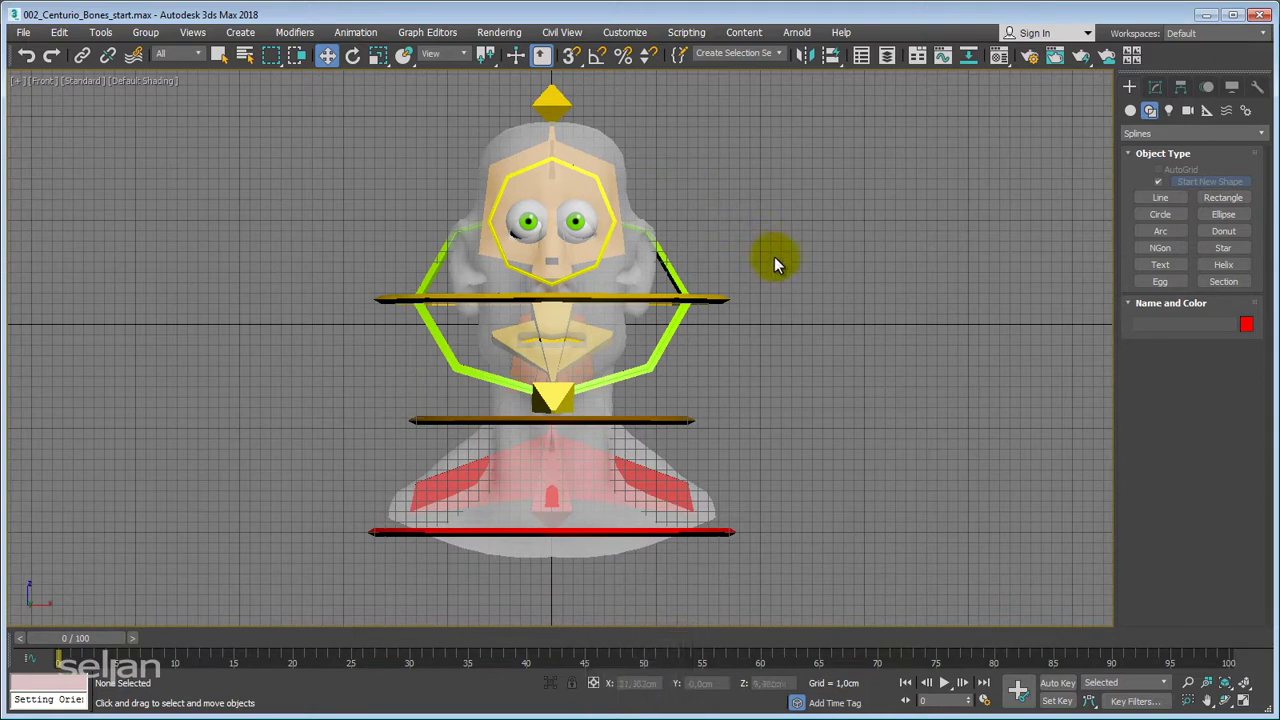
pyautogui.click(1207, 114)
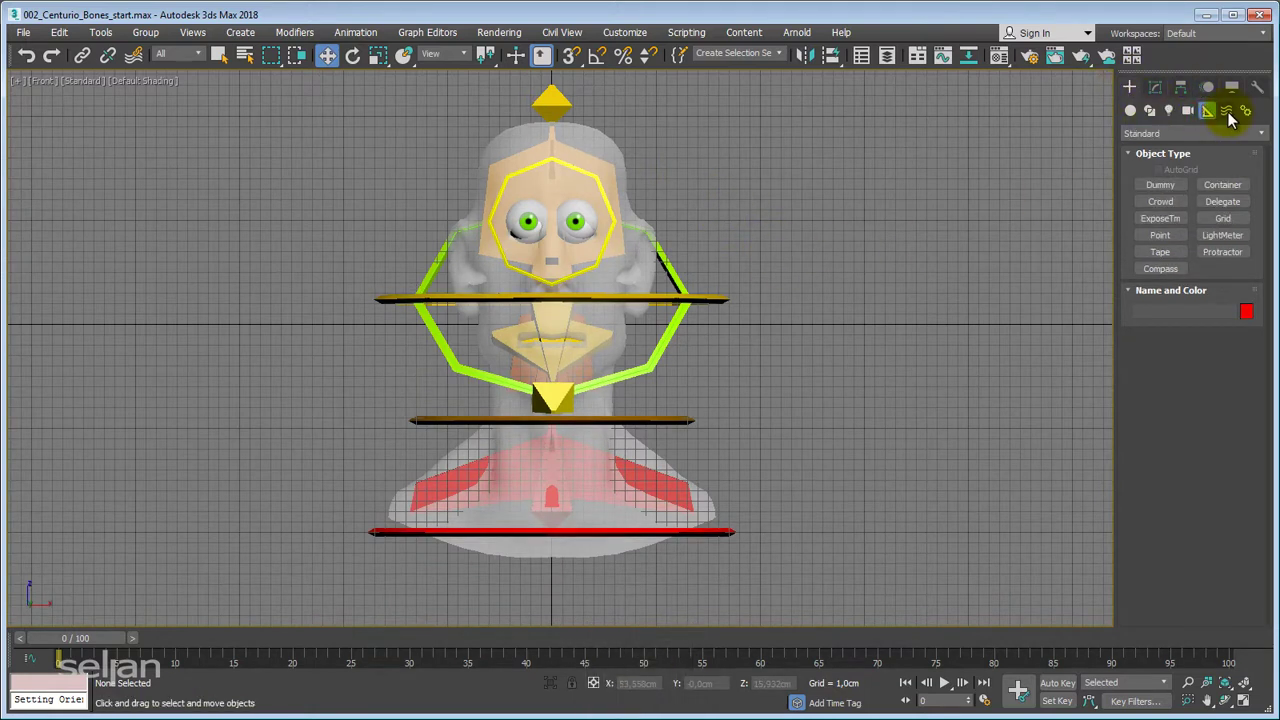
pyautogui.click(1162, 238)
pyautogui.moveTo(687, 438); pyautogui.dragTo(694, 480, button='middle')
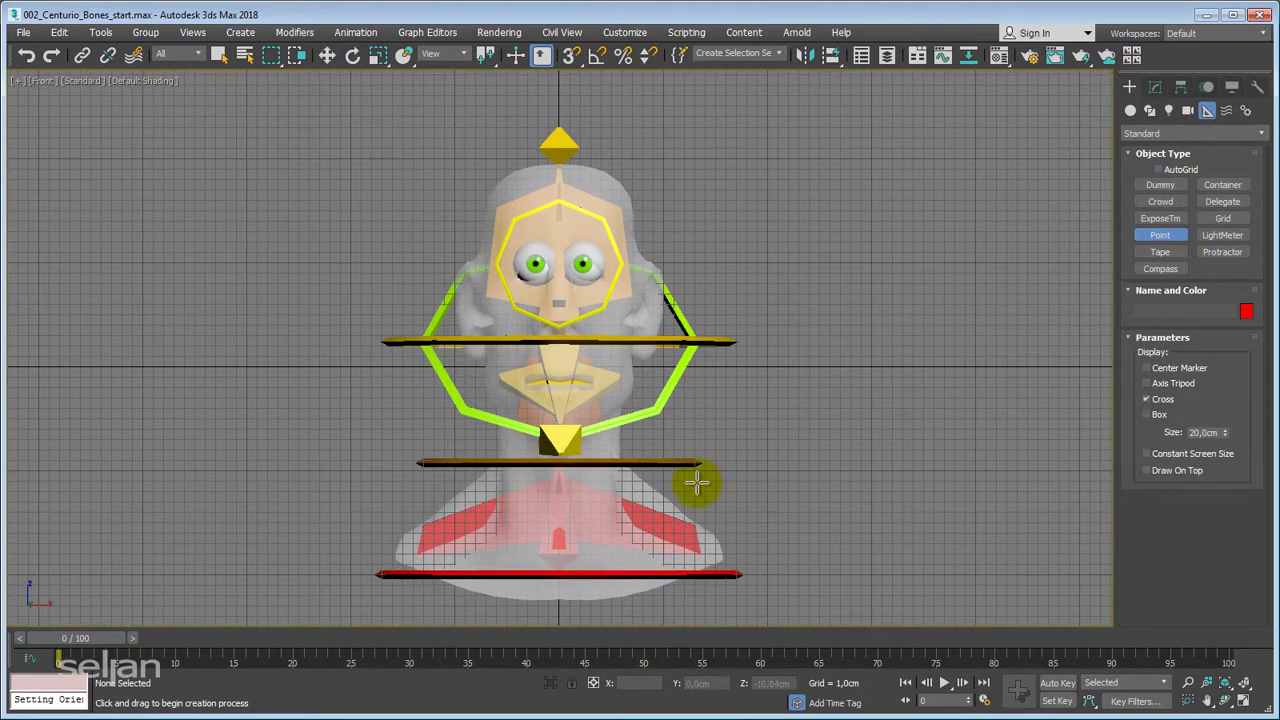
pyautogui.click(380, 251)
pyautogui.moveTo(290, 262); pyautogui.dragTo(286, 304, button='middle')
pyautogui.rightClick(280, 303)
pyautogui.moveTo(653, 251); pyautogui.dragTo(643, 252, button='middle')
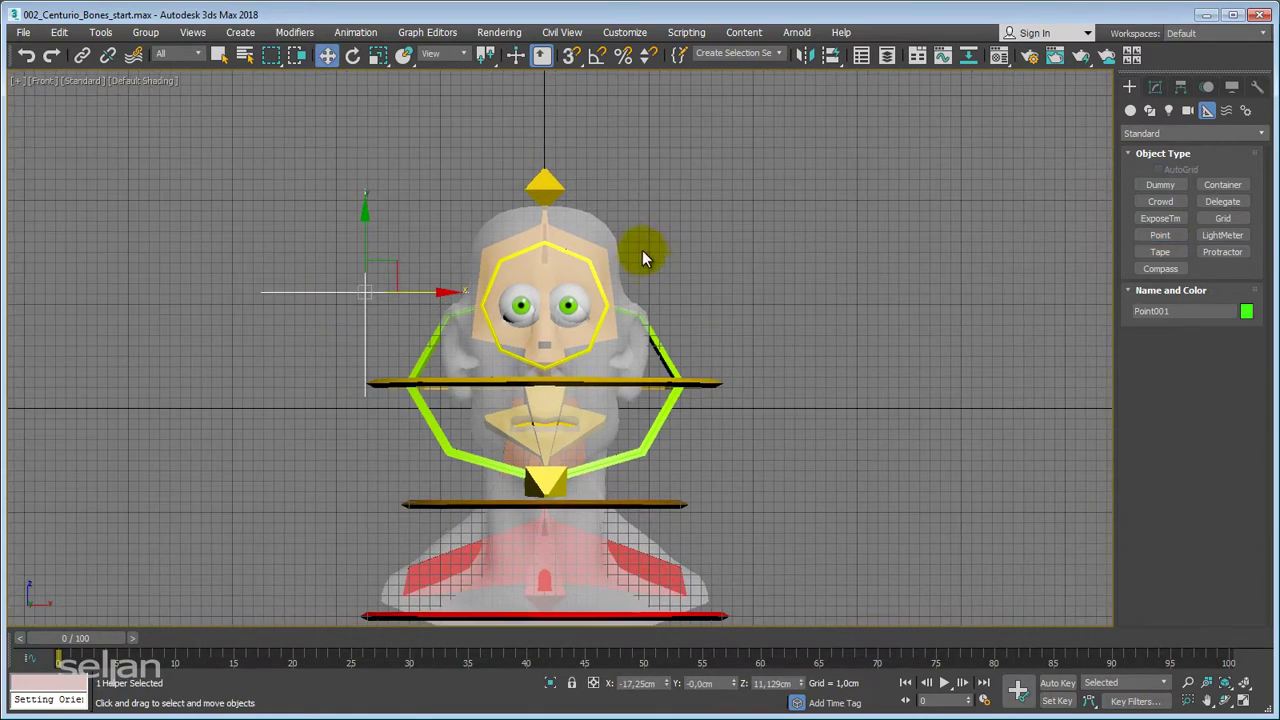
# Quick-align the Point helper to the character's right eye mesh in the perspective view.
pyautogui.press('p')
pyautogui.scroll(5, 645, 279)
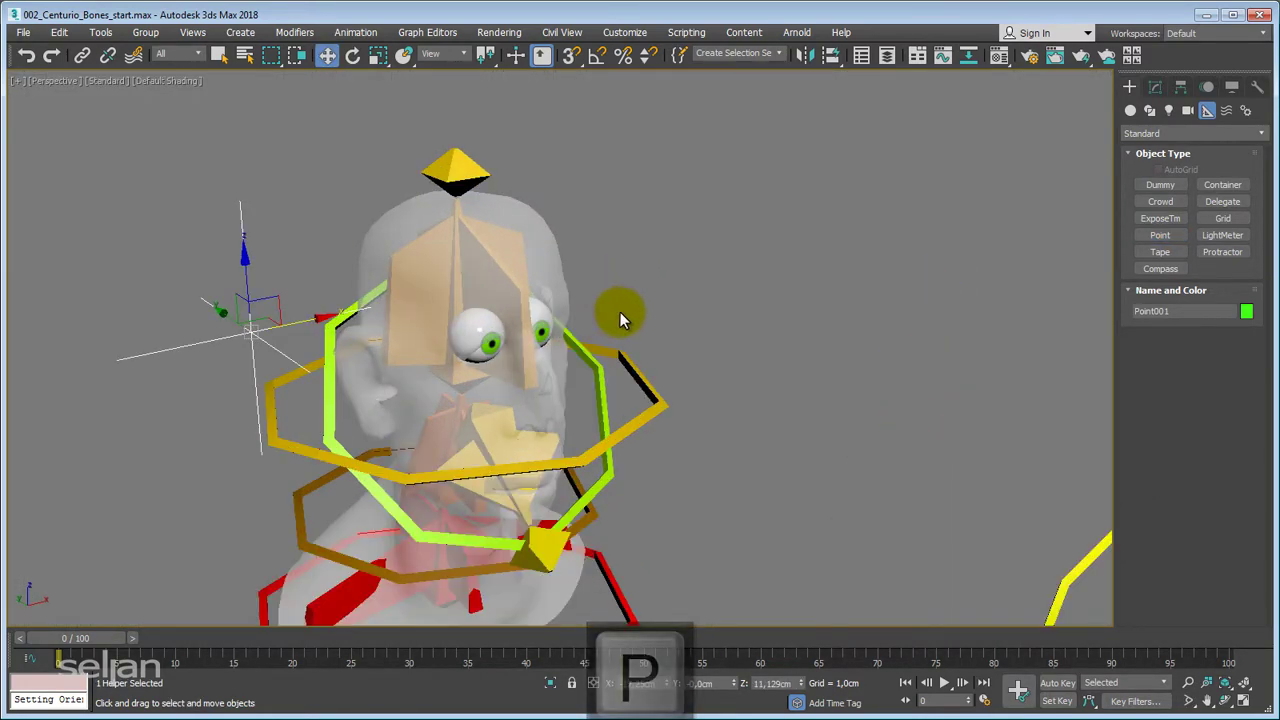
pyautogui.moveTo(750, 320); pyautogui.dragTo(906, 289, button='middle')
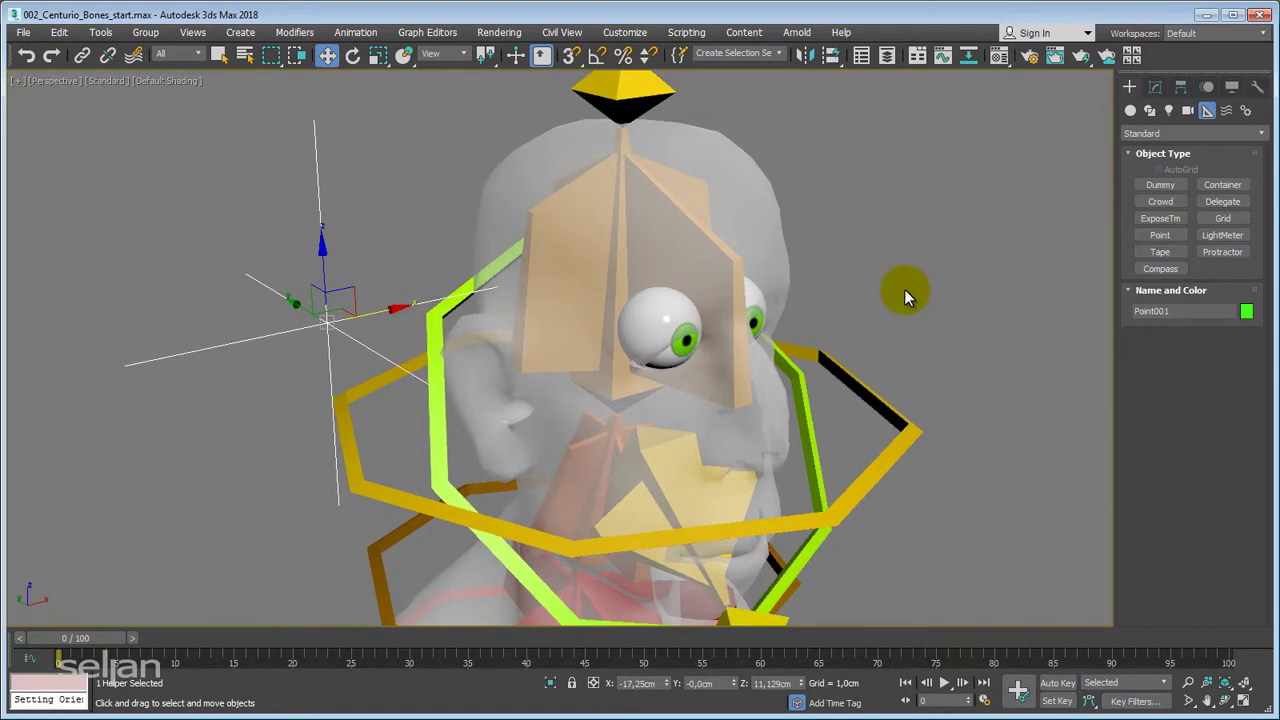
pyautogui.hotkey('shift', 'a')
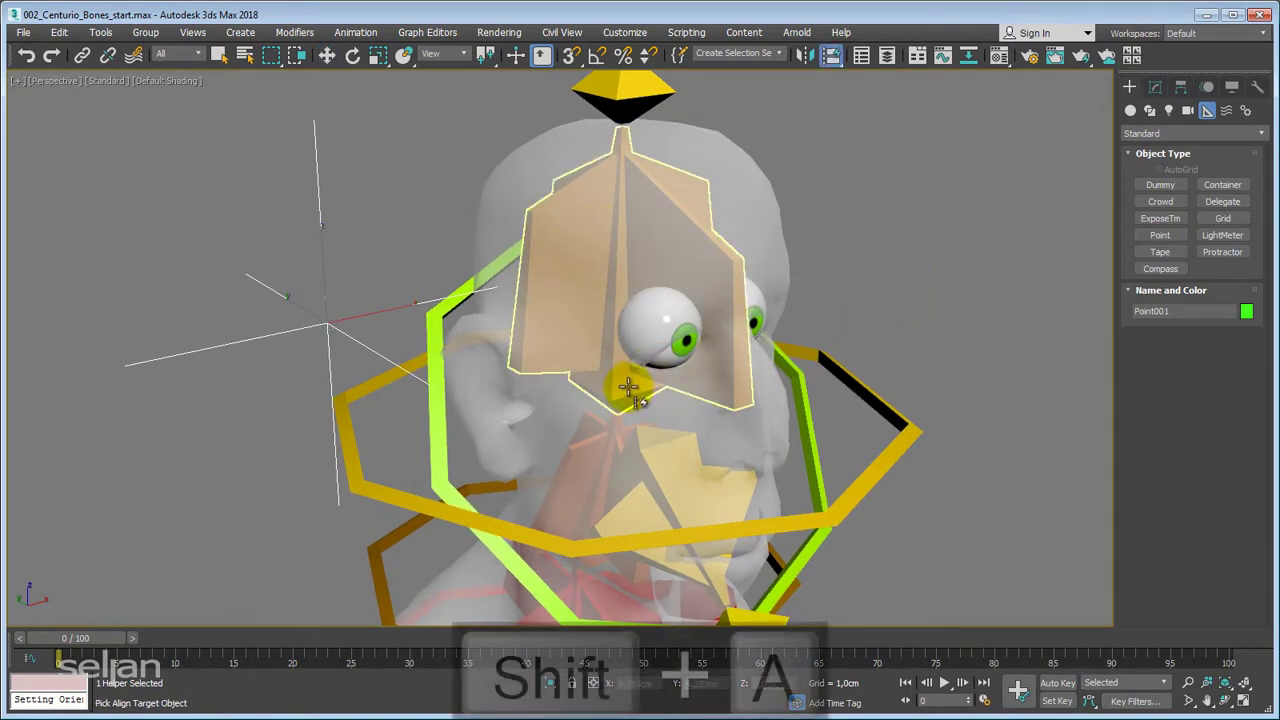
pyautogui.click(670, 355)
pyautogui.keyDown('alt'); pyautogui.moveTo(943, 420); pyautogui.dragTo(790, 515, button='middle'); pyautogui.keyUp('alt')
# Add the Box display to the Point helper and set its size to 7,0 cm.
pyautogui.click(1153, 87)
pyautogui.moveTo(845, 274); pyautogui.dragTo(837, 322, button='middle')
pyautogui.keyDown('alt'); pyautogui.moveTo(920, 378); pyautogui.dragTo(943, 323, button='middle'); pyautogui.keyUp('alt')
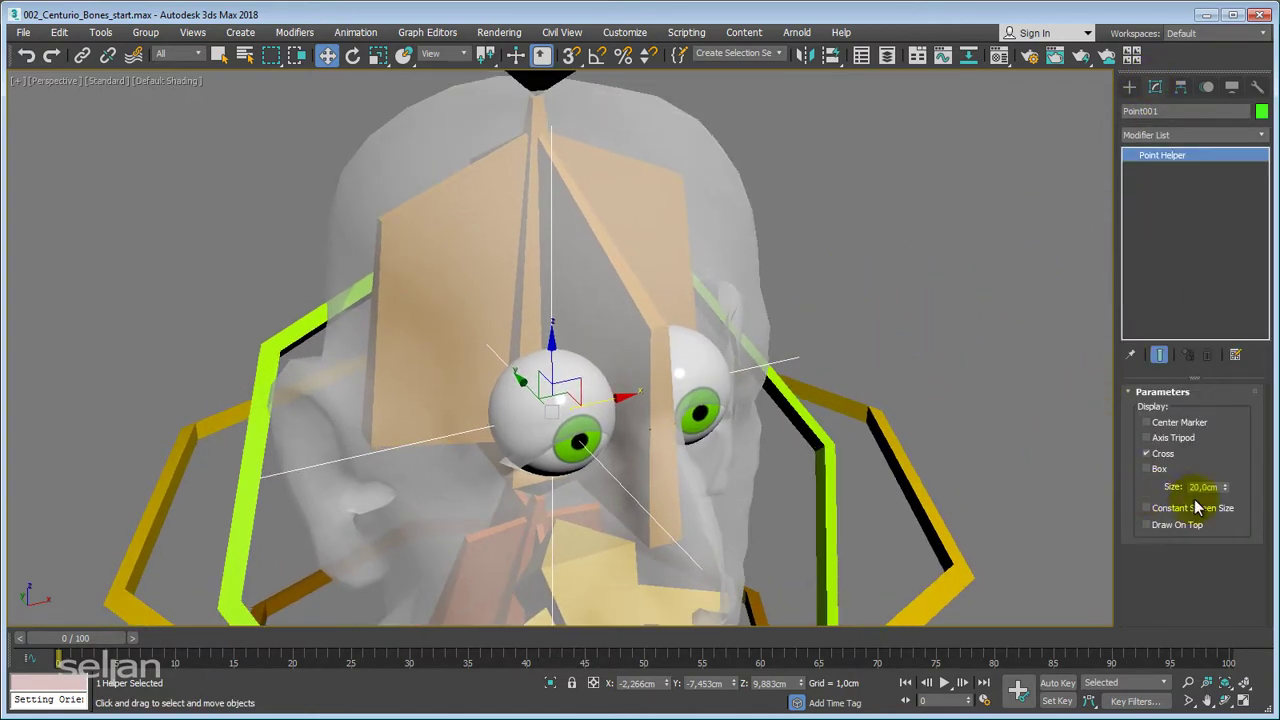
pyautogui.click(1147, 470)
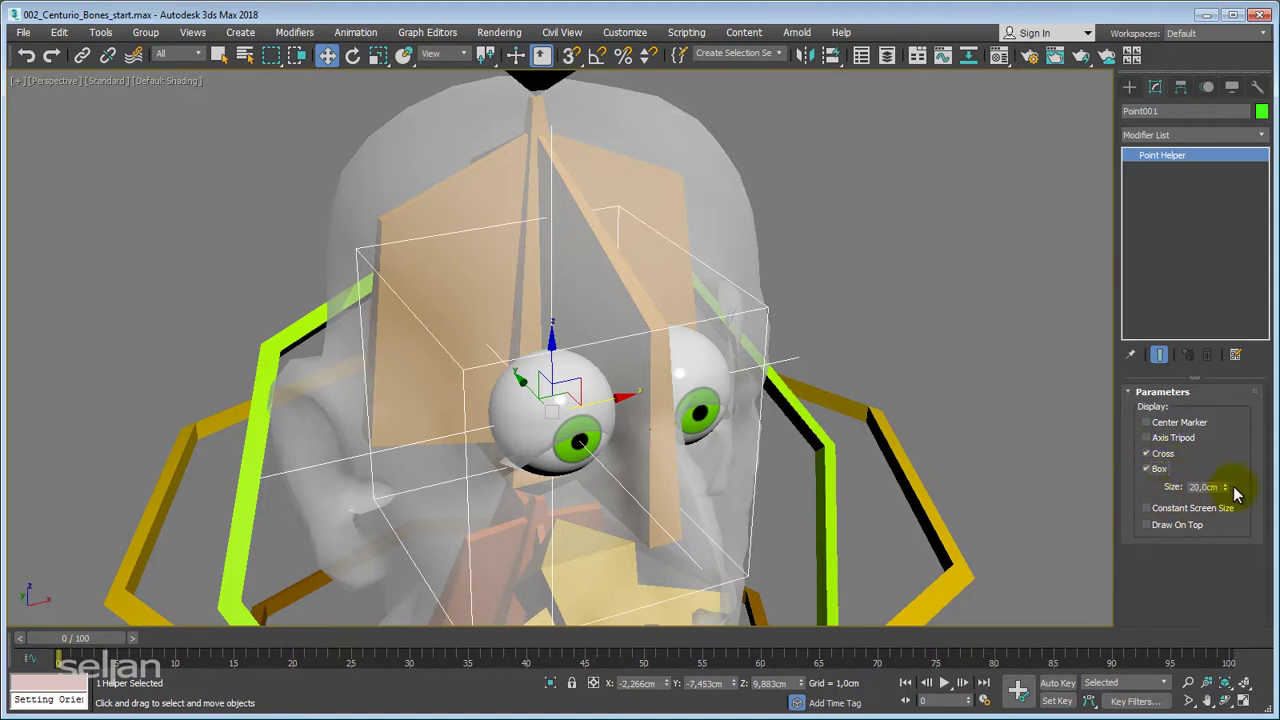
pyautogui.moveTo(1226, 488); pyautogui.dragTo(1216, 538)
pyautogui.keyDown('alt'); pyautogui.moveTo(1088, 500); pyautogui.dragTo(863, 290, button='middle'); pyautogui.keyUp('alt')
# Rename the Point helper as CHead_HLP_Eye_R.
pyautogui.click(1166, 112)
pyautogui.moveTo(1008, 199); pyautogui.dragTo(965, 231, button='middle')
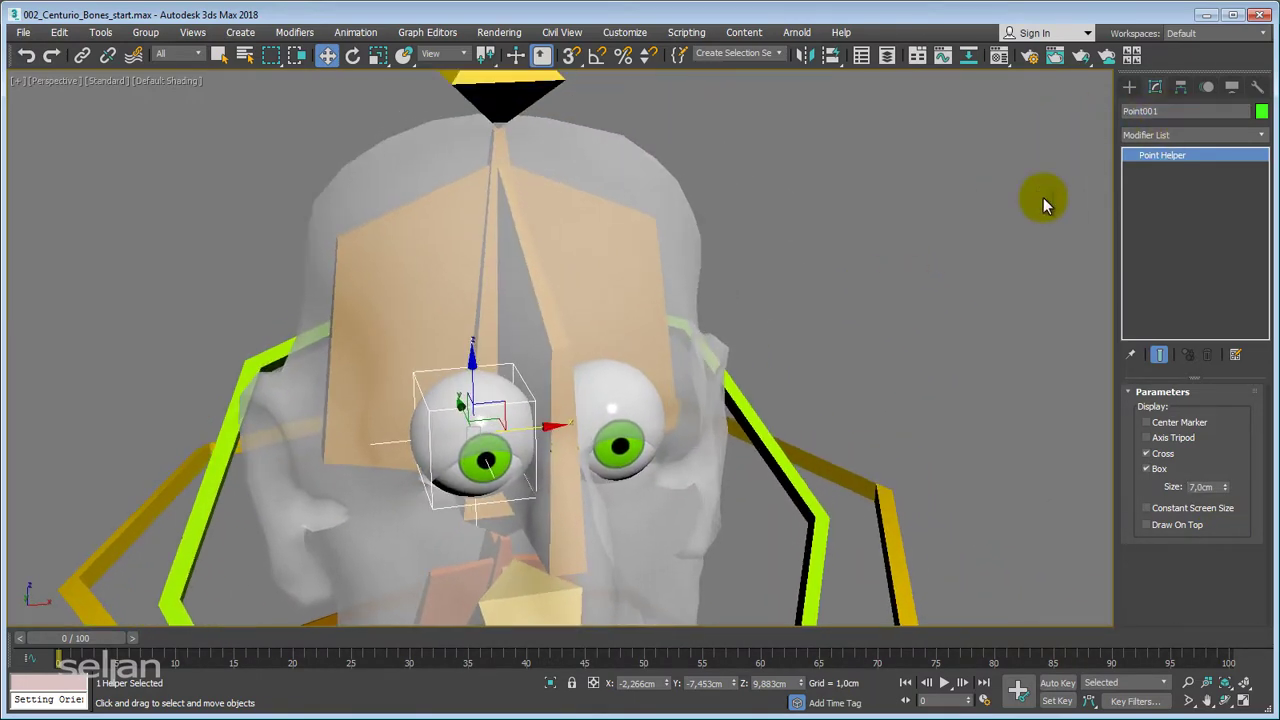
pyautogui.click(1175, 111)
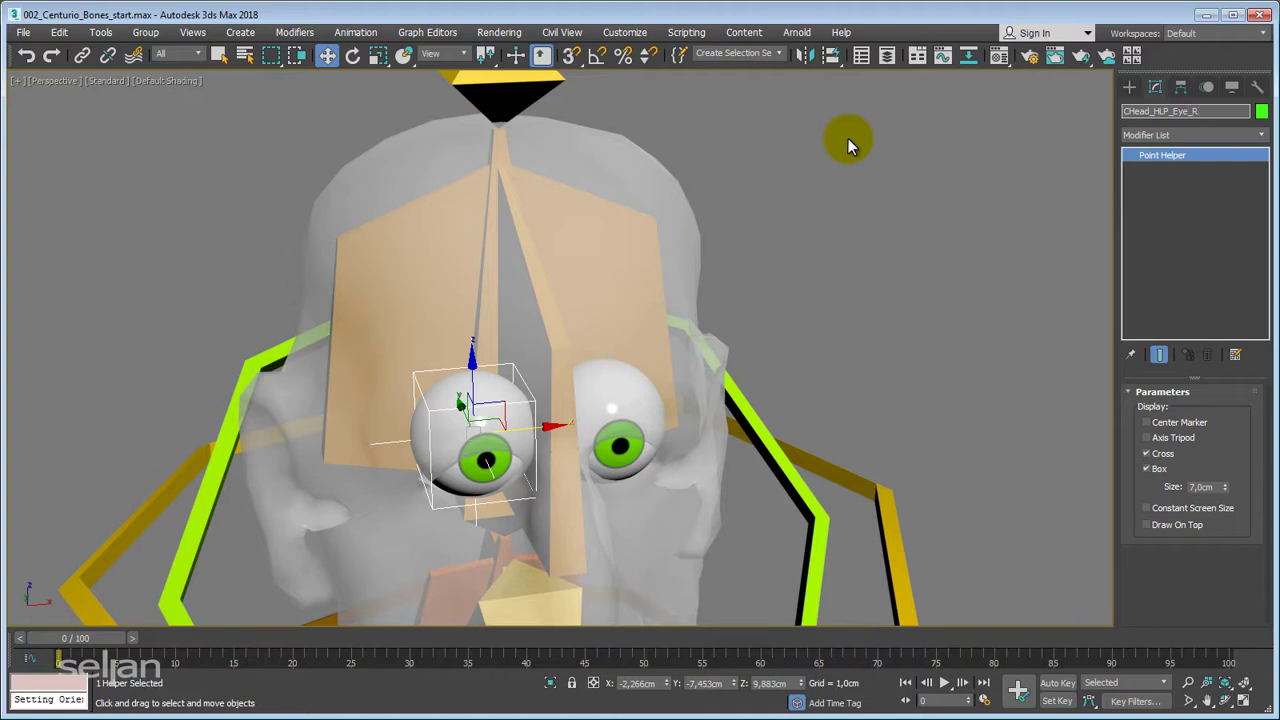
# Clone the right eye helper along X to the other eye as a Copy named CHead_HLP_Eye_L.
pyautogui.moveTo(1212, 114); pyautogui.dragTo(813, 170)
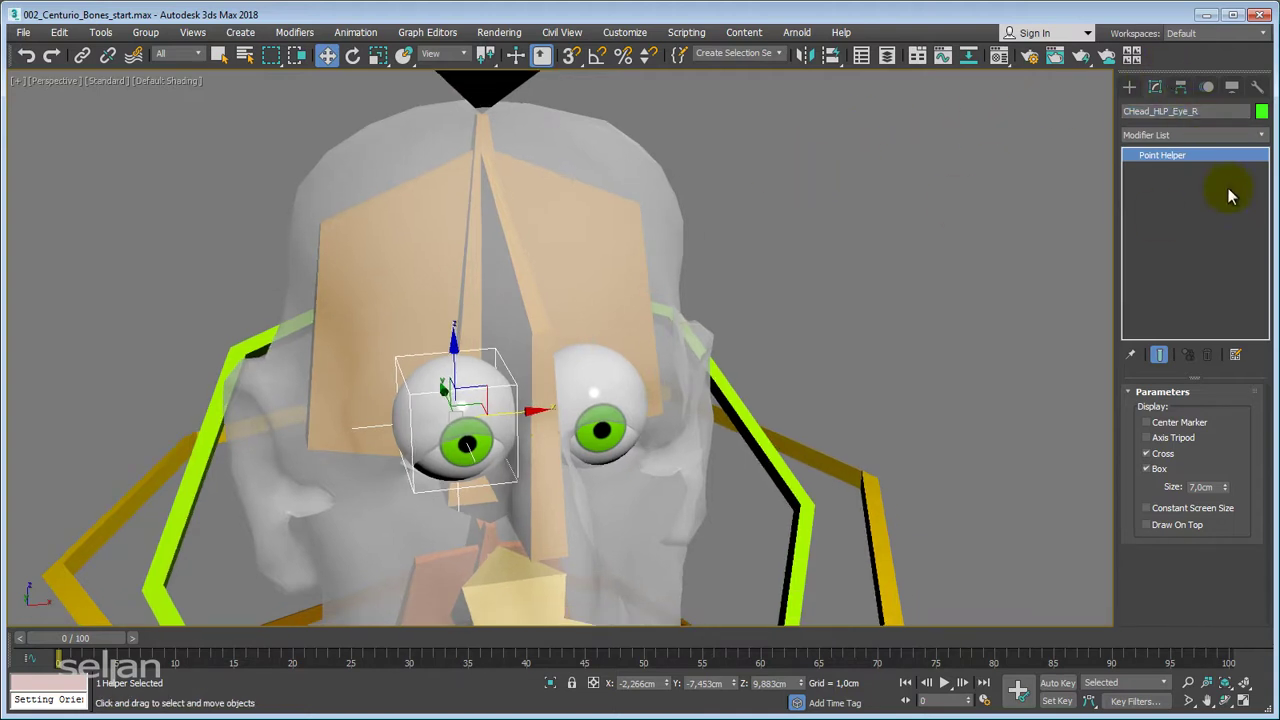
pyautogui.moveTo(1228, 113); pyautogui.dragTo(961, 131)
pyautogui.hotkey('ctrl', 'c')
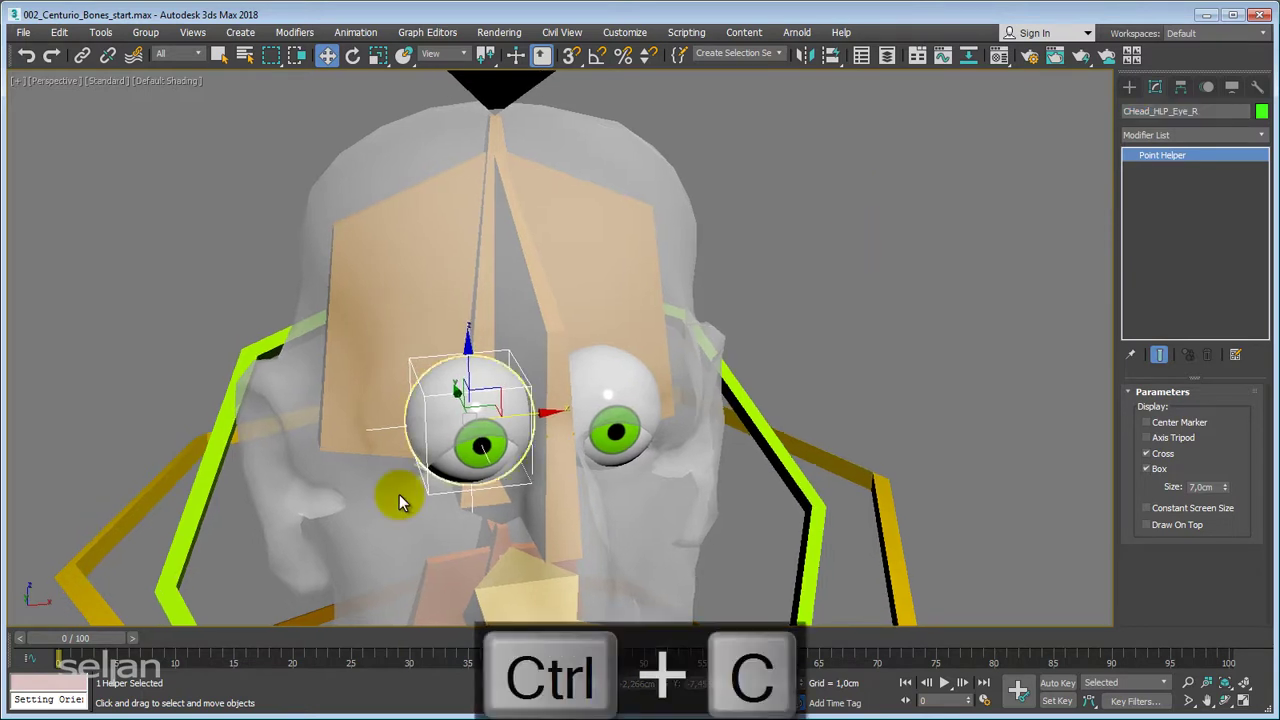
pyautogui.keyDown('shift'); pyautogui.moveTo(538, 414); pyautogui.dragTo(652, 410); pyautogui.keyUp('shift')
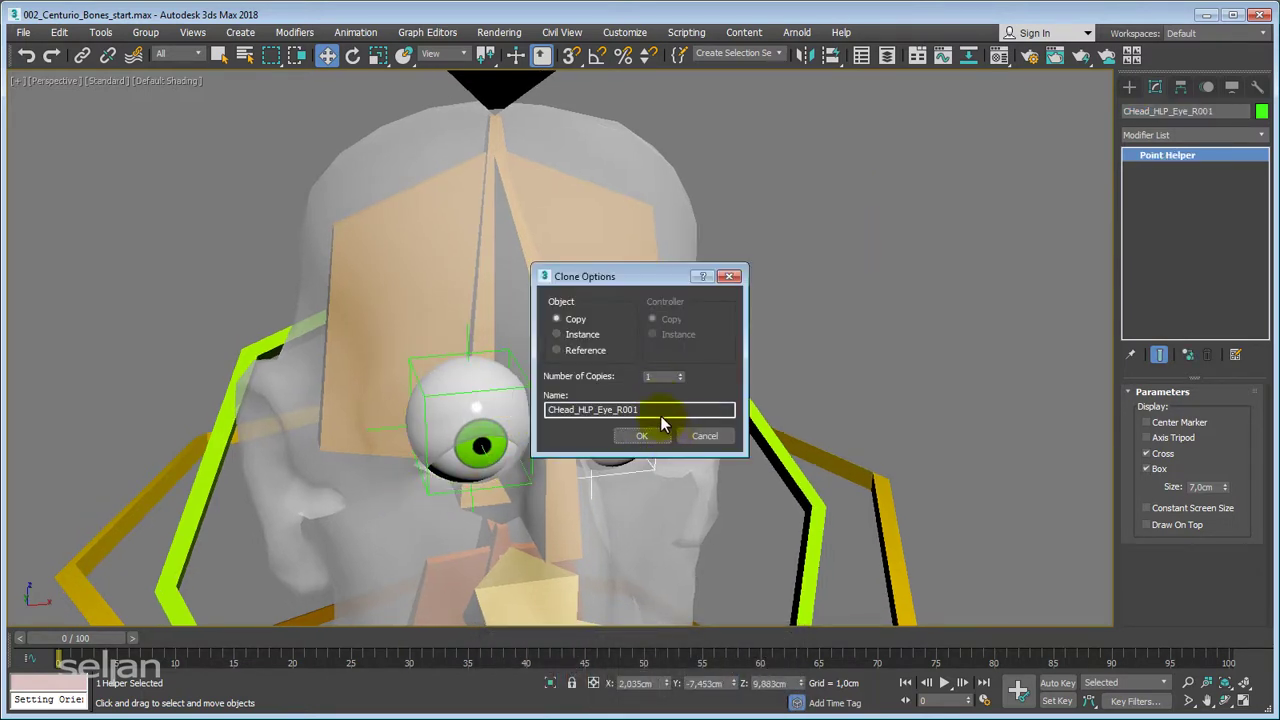
pyautogui.hotkey('ctrl', 'v')
pyautogui.press('BackSpace')
pyautogui.write('L')
pyautogui.click(642, 435)
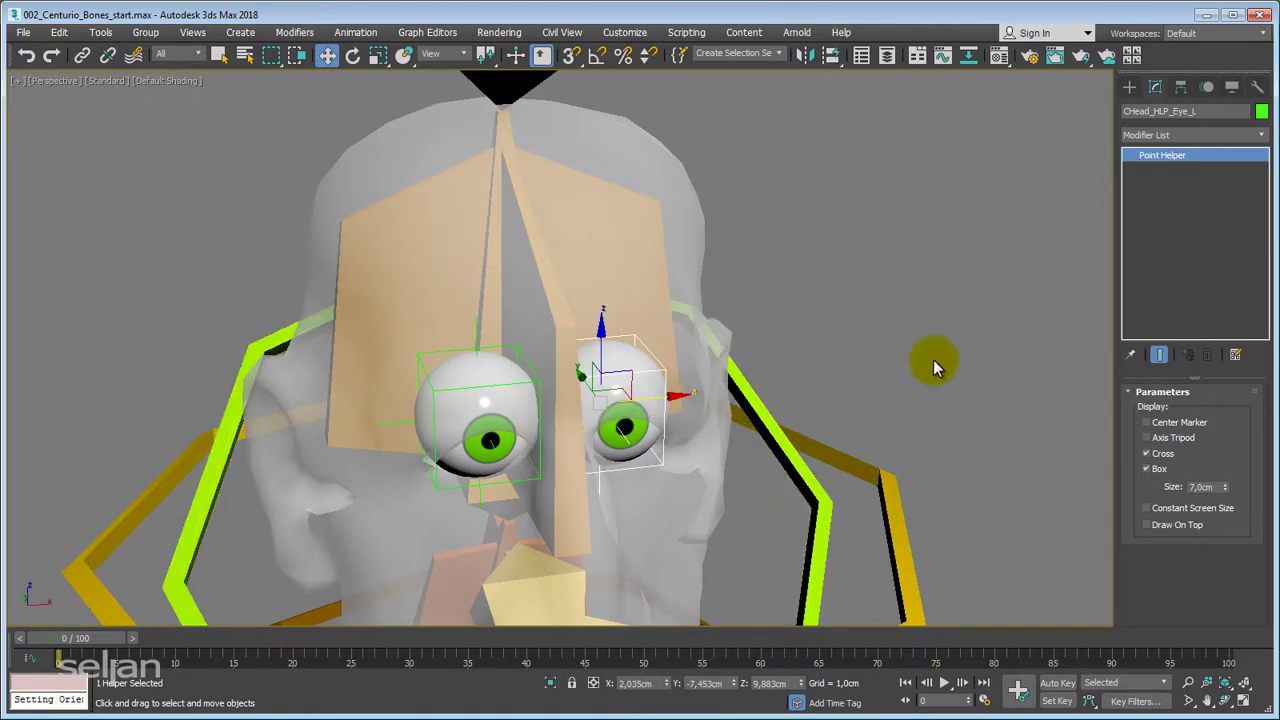
# Quick-align CHead_HLP_Eye_L to the character's left eye mesh.
pyautogui.keyDown('alt'); pyautogui.moveTo(933, 362); pyautogui.dragTo(925, 364, button='middle'); pyautogui.keyUp('alt')
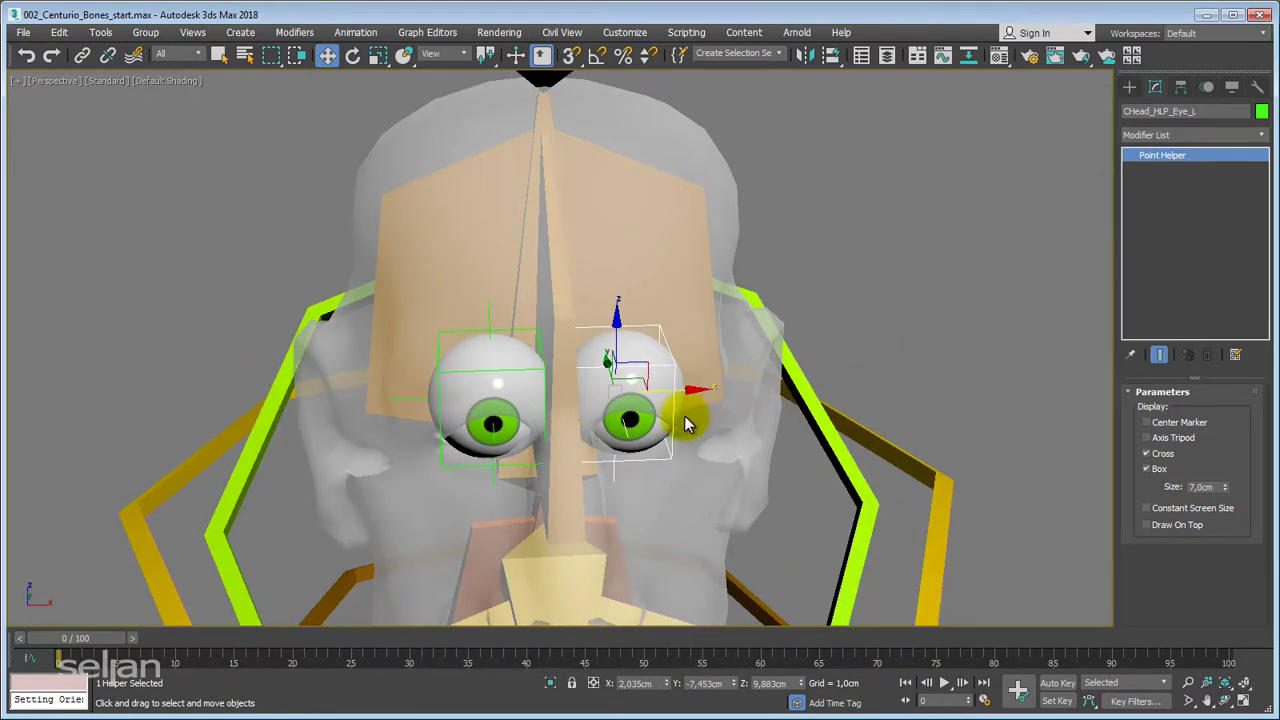
pyautogui.hotkey('shift', 'a')
pyautogui.click(640, 426)
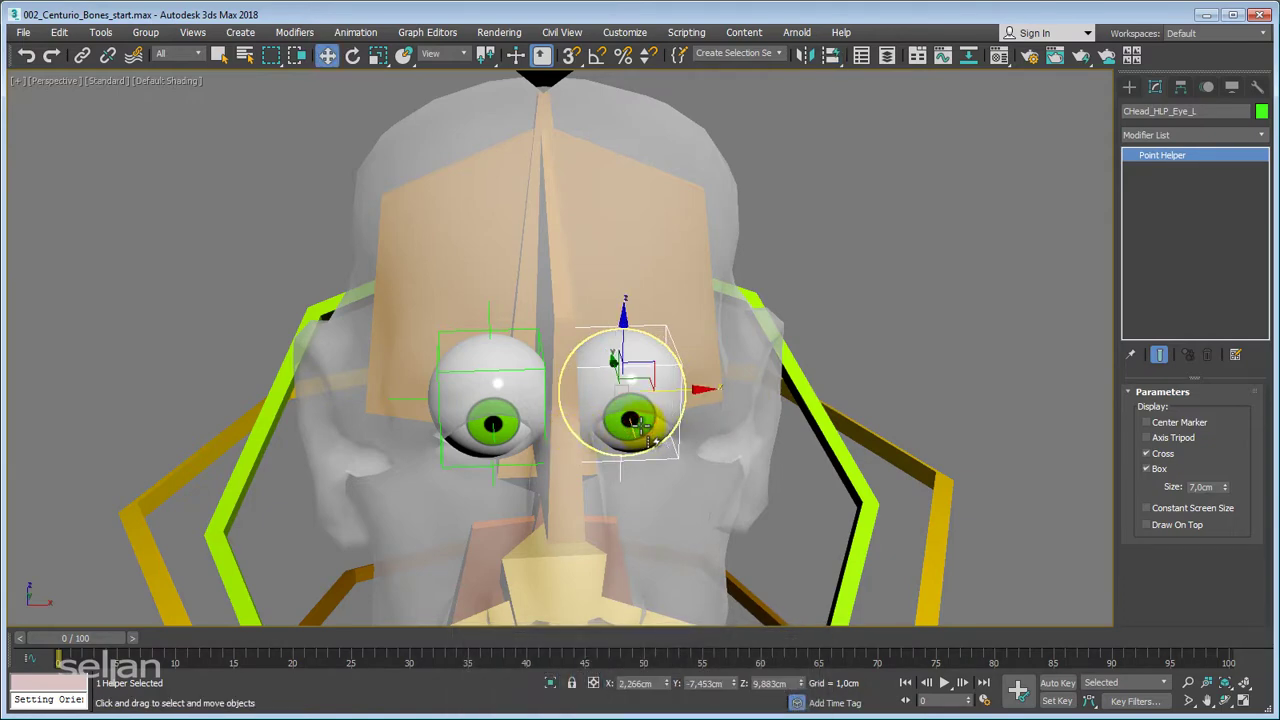
pyautogui.keyDown('alt'); pyautogui.moveTo(626, 409); pyautogui.dragTo(638, 298, button='middle'); pyautogui.keyUp('alt')
pyautogui.scroll(-3, 638, 298)
# Save the scene state with Hold and hide all geometry, leaving the bones, controls and helpers displayed.
pyautogui.keyDown('alt'); pyautogui.moveTo(717, 377); pyautogui.dragTo(843, 363, button='middle'); pyautogui.keyUp('alt')
pyautogui.scroll(-3, 659, 409)
pyautogui.scroll(2, 717, 395)
pyautogui.hotkey('ctrl', 'h')
pyautogui.scroll(2, 670, 378)
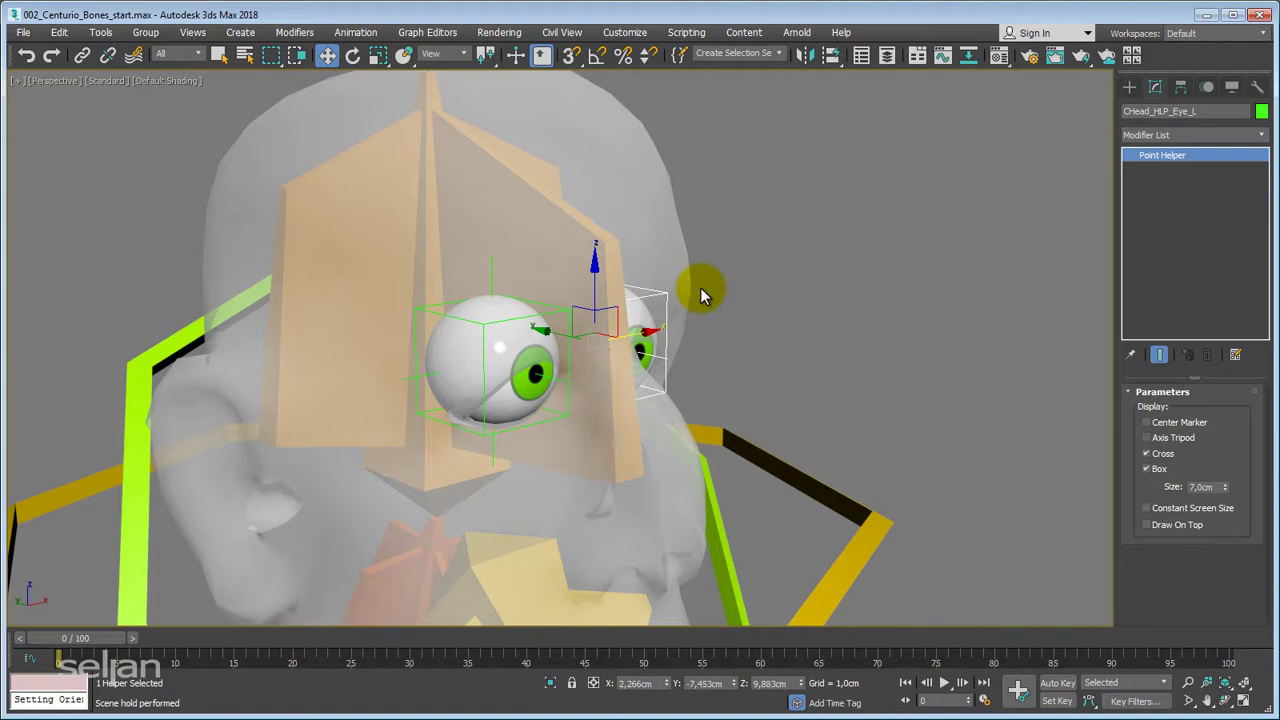
pyautogui.hotkey('shift', 'g')
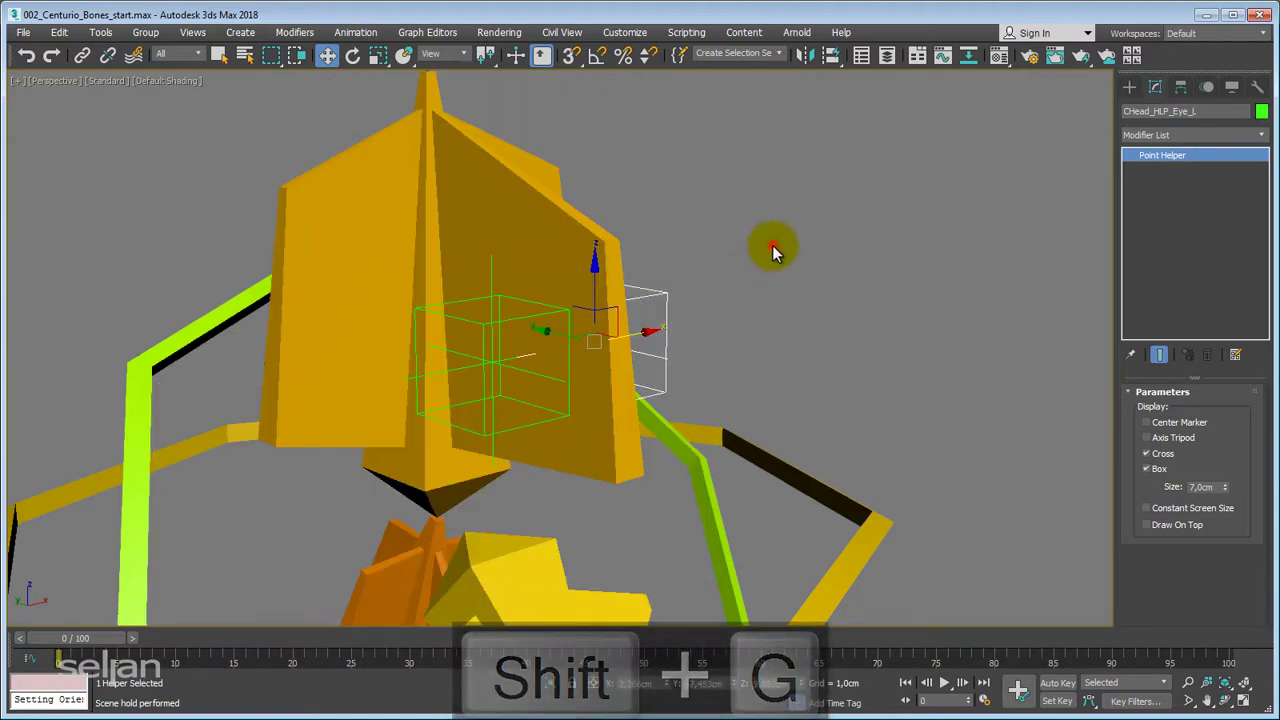
pyautogui.click(771, 249)
# Select both eye helpers, CHead_HLP_Eye_R and CHead_HLP_Eye_L, and link them to the orange head bone.
pyautogui.click(667, 304)
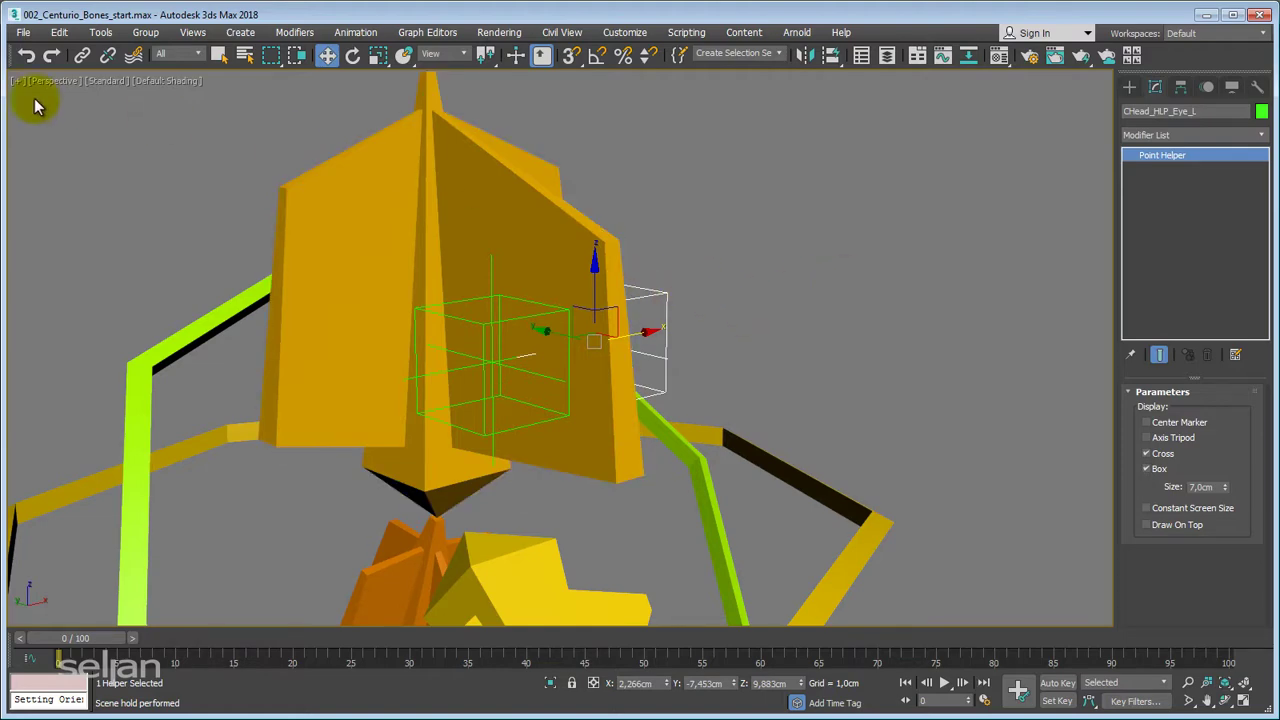
pyautogui.keyDown('ctrl'); pyautogui.click(476, 325); pyautogui.keyUp('ctrl')
pyautogui.keyDown('alt'); pyautogui.moveTo(480, 323); pyautogui.dragTo(362, 282, button='middle'); pyautogui.keyUp('alt')
pyautogui.click(82, 57)
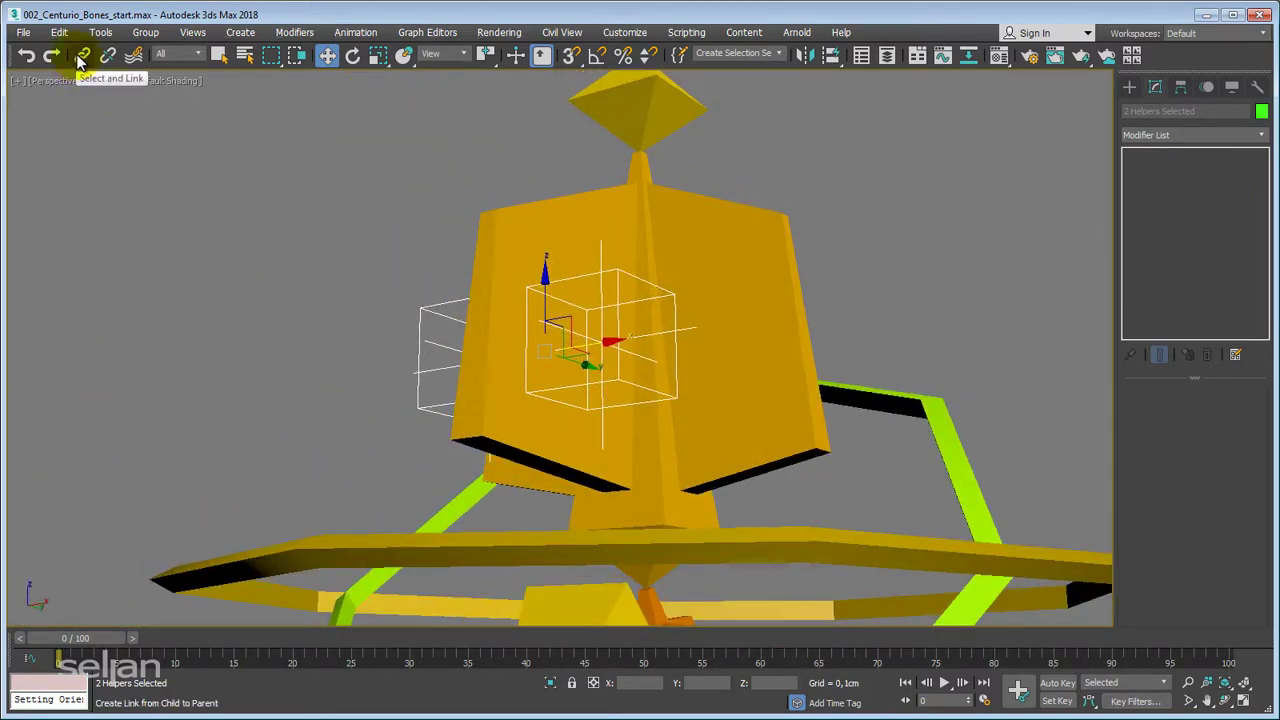
pyautogui.click(447, 297)
pyautogui.hotkey('ctrl', 'z')
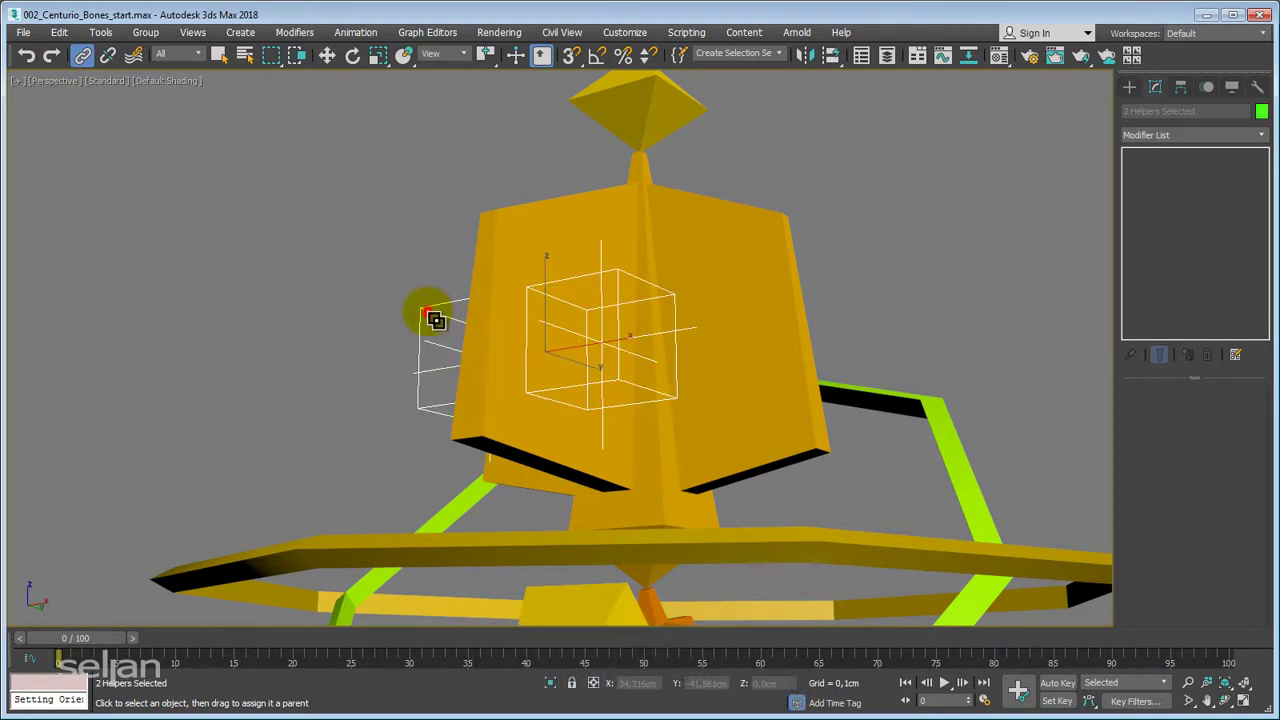
pyautogui.moveTo(399, 215); pyautogui.dragTo(584, 228)
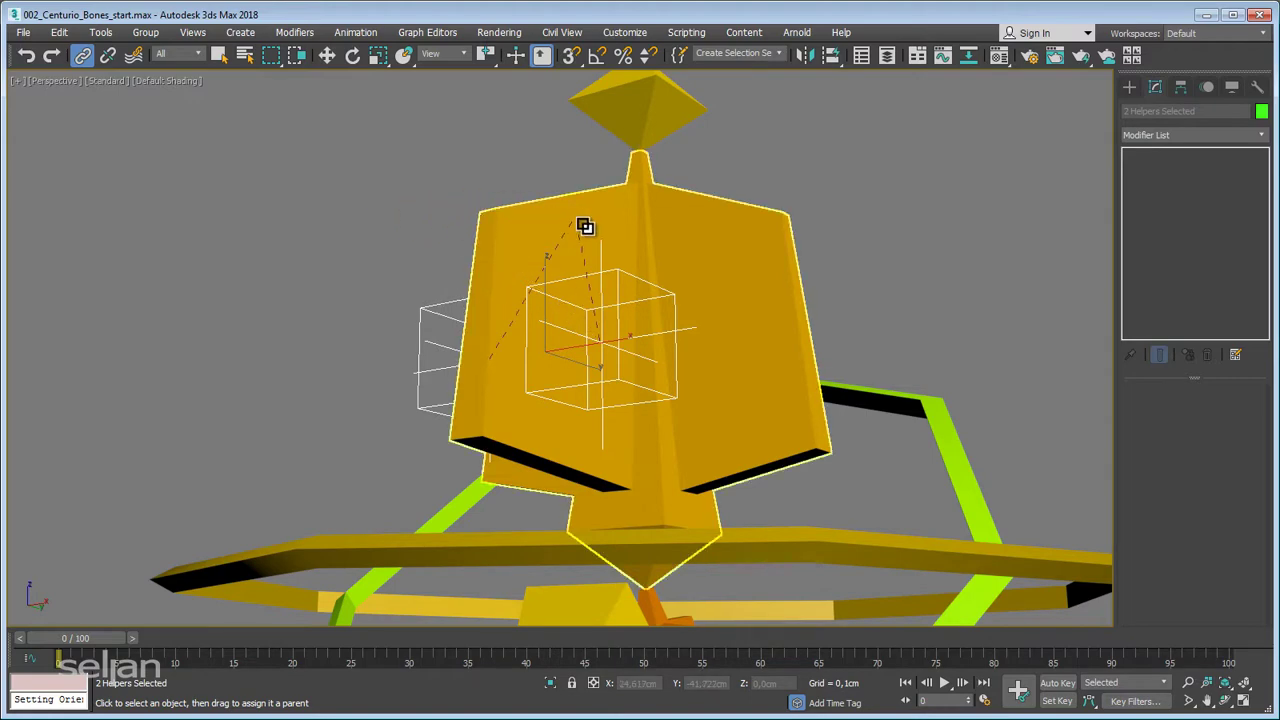
# Test-rotate the CHead_CTRL_003_Head control to check that the eye helpers follow the head, and undo the rotation.
pyautogui.keyDown('alt'); pyautogui.moveTo(380, 262); pyautogui.dragTo(794, 443, button='middle'); pyautogui.keyUp('alt')
pyautogui.click(800, 420)
pyautogui.press('e')
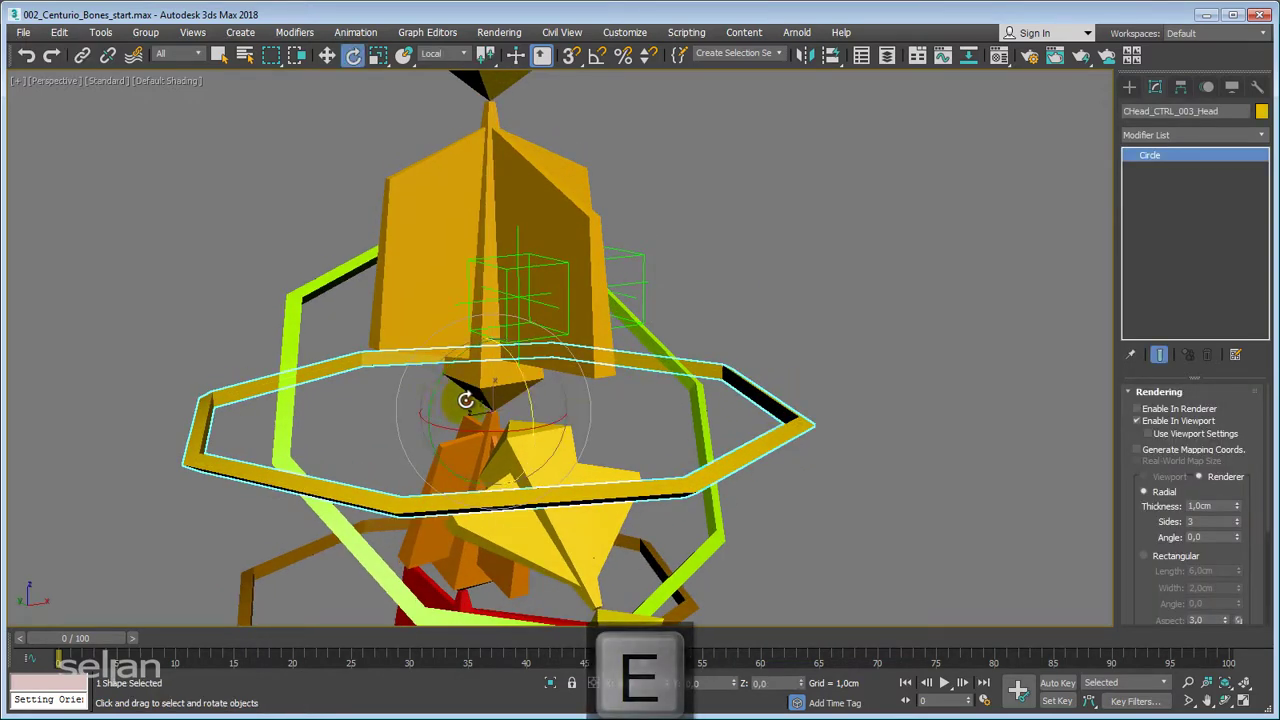
pyautogui.moveTo(466, 400); pyautogui.dragTo(451, 386)
pyautogui.hotkey('ctrl', 'z')
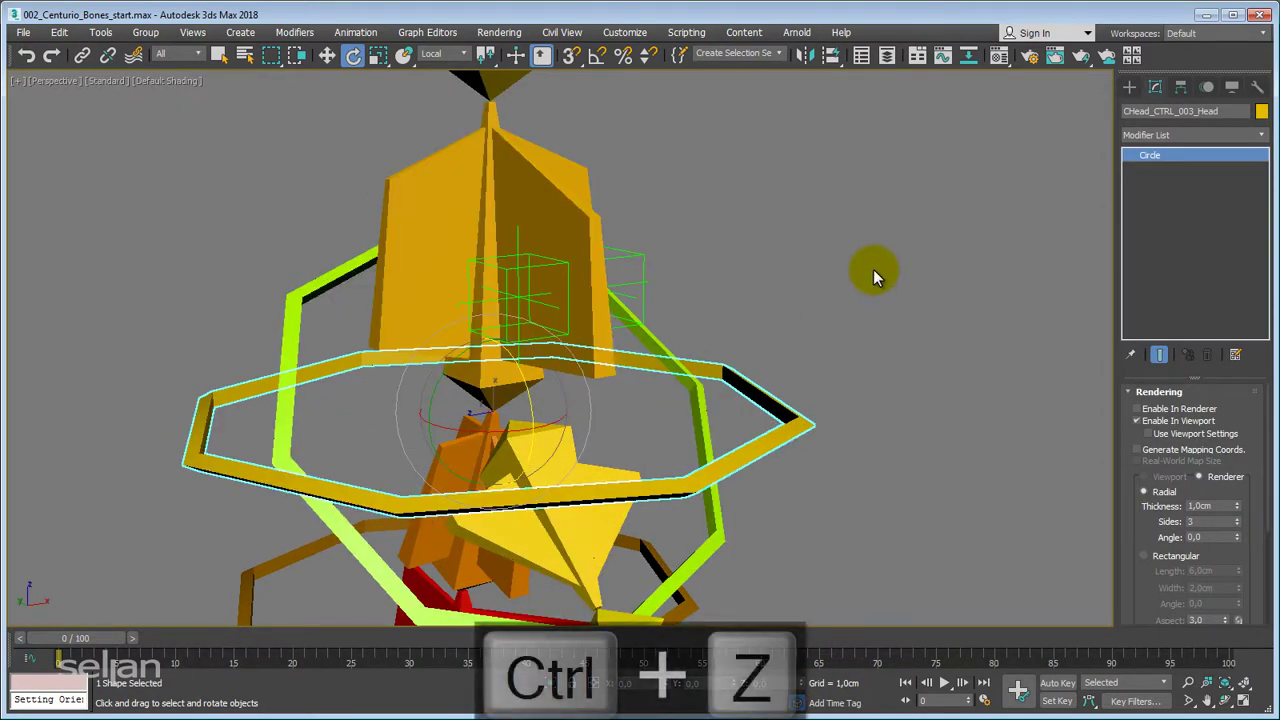
# Redisplay the hidden geometry and frame the right eye mesh CHead_Mesh_Eye_R inside the head.
pyautogui.moveTo(873, 270); pyautogui.dragTo(550, 215, button='middle')
pyautogui.hotkey('shift', 'g')
pyautogui.click(877, 305)
pyautogui.scroll(-5, 722, 364)
pyautogui.press('p')
pyautogui.press('z')
pyautogui.scroll(2, 537, 391)
pyautogui.click(553, 352)
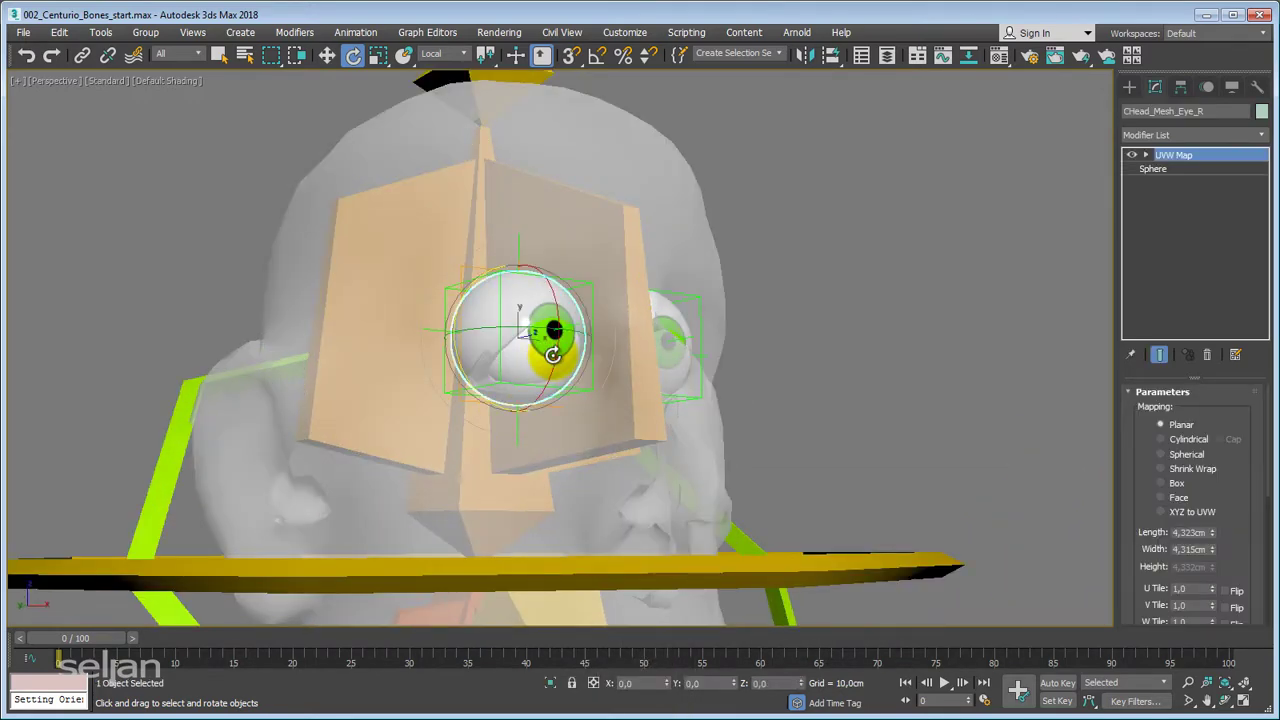
pyautogui.press('z')
pyautogui.scroll(2, 490, 405)
pyautogui.keyDown('alt'); pyautogui.moveTo(485, 414); pyautogui.dragTo(571, 391, button='middle'); pyautogui.keyUp('alt')
pyautogui.scroll(-2, 540, 391)
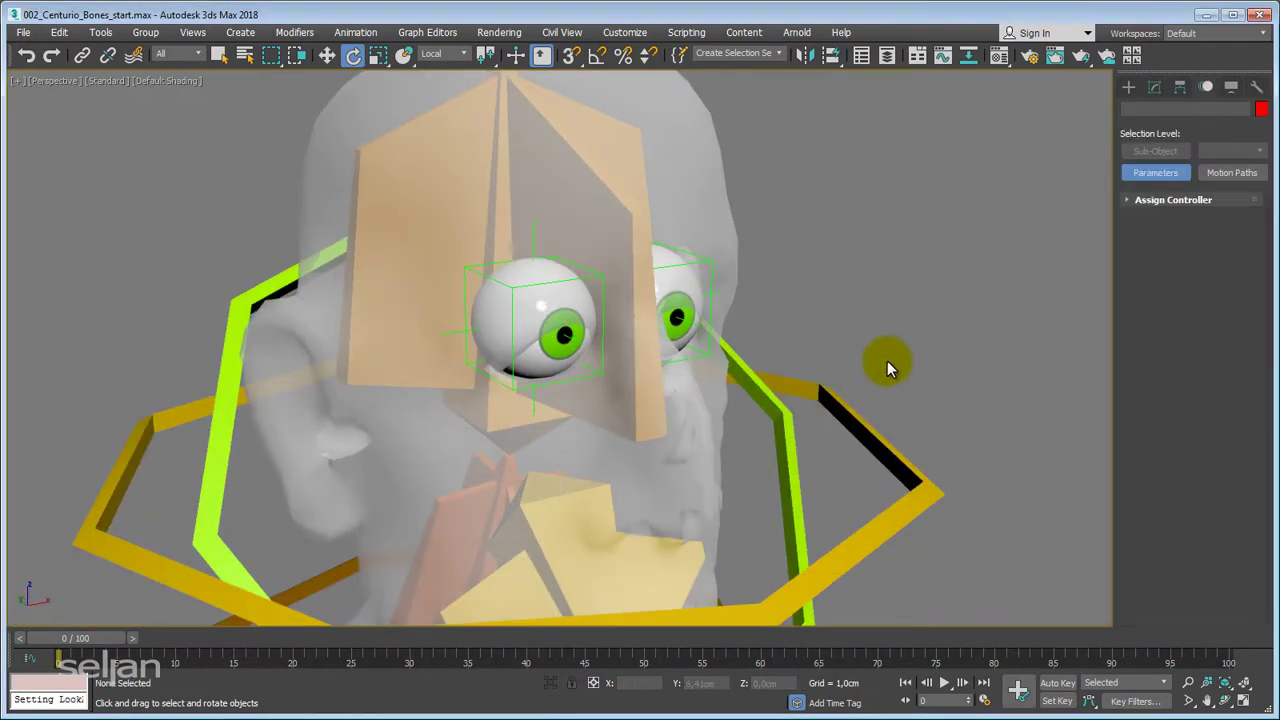
# Link the right eye mesh CHead_Mesh_Eye_R to the CHead_HLP_Eye_R helper.
pyautogui.keyDown('alt'); pyautogui.moveTo(887, 360); pyautogui.dragTo(830, 412, button='middle'); pyautogui.keyUp('alt')
pyautogui.keyDown('alt'); pyautogui.moveTo(660, 403); pyautogui.dragTo(599, 365, button='middle'); pyautogui.keyUp('alt')
pyautogui.scroll(3, 580, 331)
pyautogui.moveTo(340, 402); pyautogui.dragTo(565, 376, button='middle')
pyautogui.click(643, 309)
pyautogui.click(82, 55)
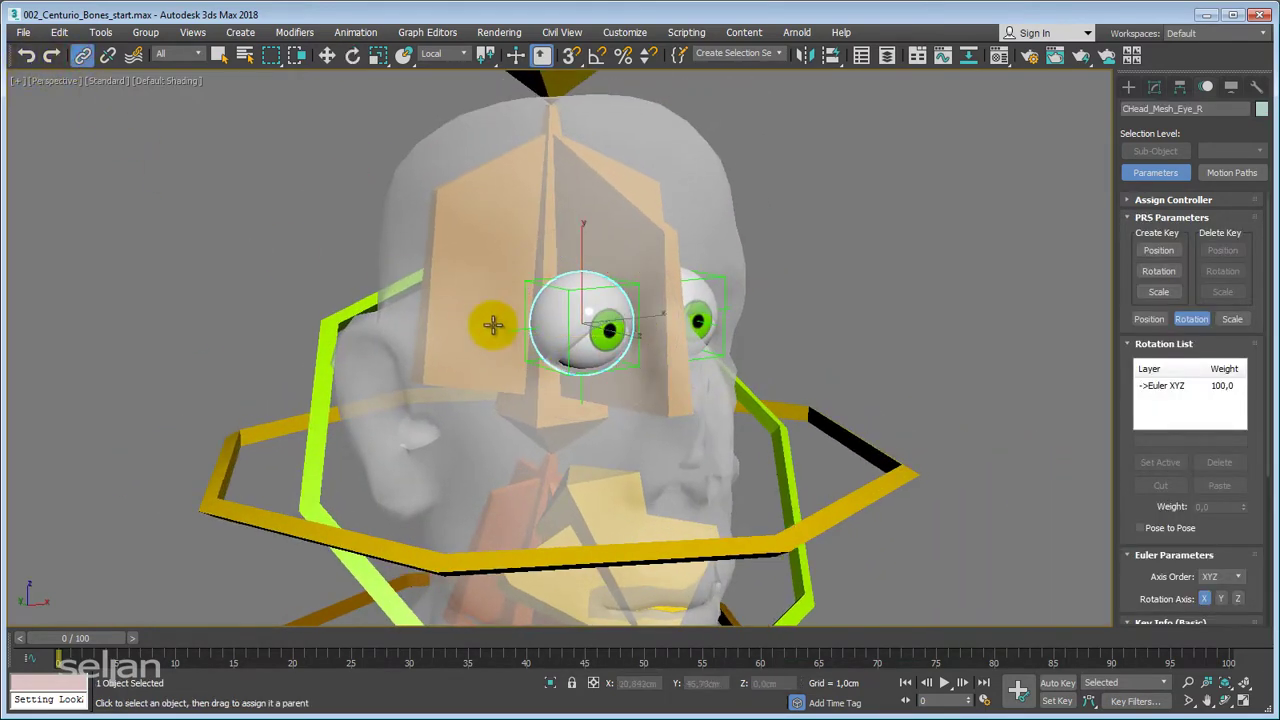
pyautogui.scroll(4, 551, 320)
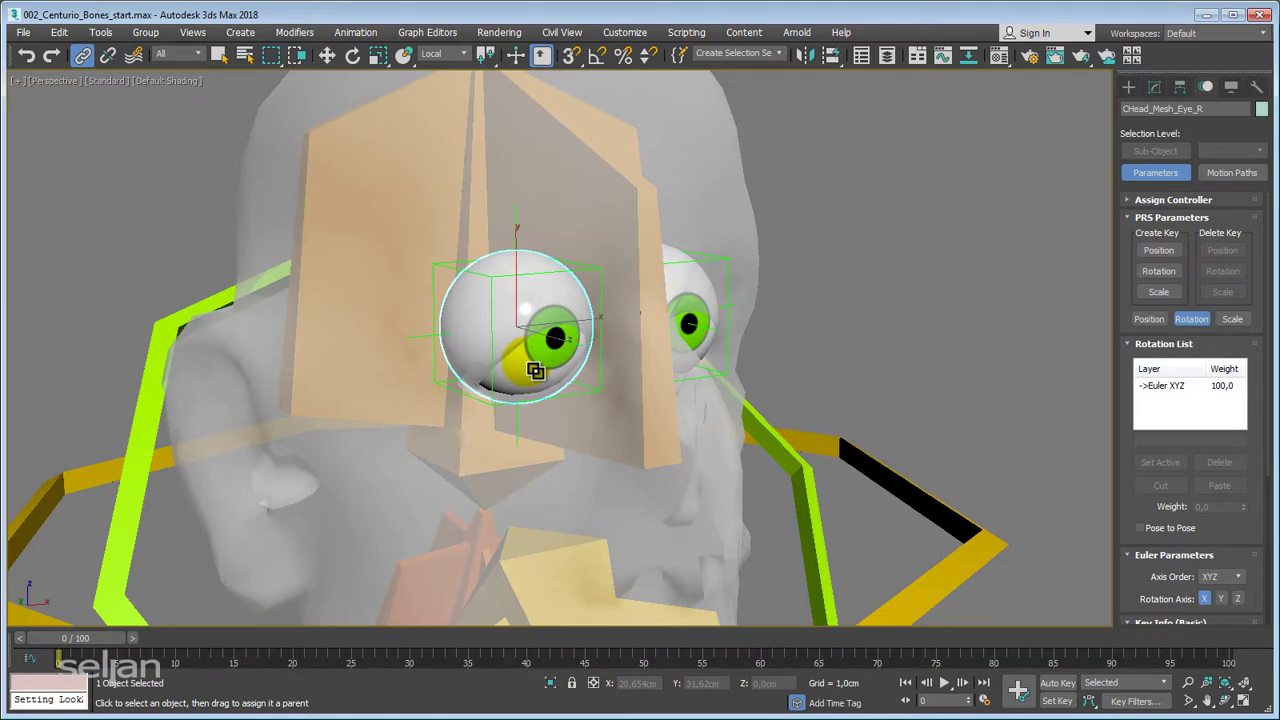
pyautogui.keyDown('alt'); pyautogui.moveTo(533, 375); pyautogui.dragTo(457, 423, button='middle'); pyautogui.keyUp('alt')
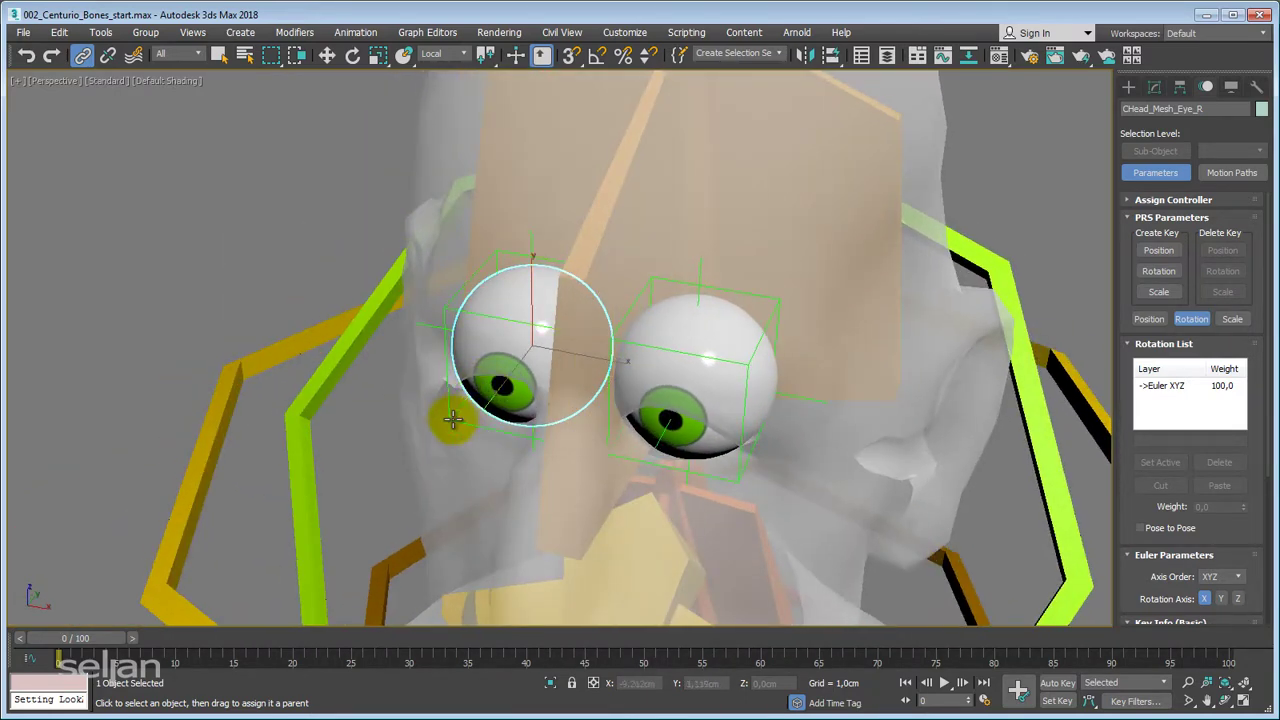
pyautogui.moveTo(488, 396); pyautogui.dragTo(457, 423)
# Link the left eye mesh CHead_Mesh_Eye_L to the CHead_HLP_Eye_L helper.
pyautogui.keyDown('alt'); pyautogui.moveTo(457, 423); pyautogui.dragTo(686, 474, button='middle'); pyautogui.keyUp('alt')
pyautogui.scroll(3, 690, 440)
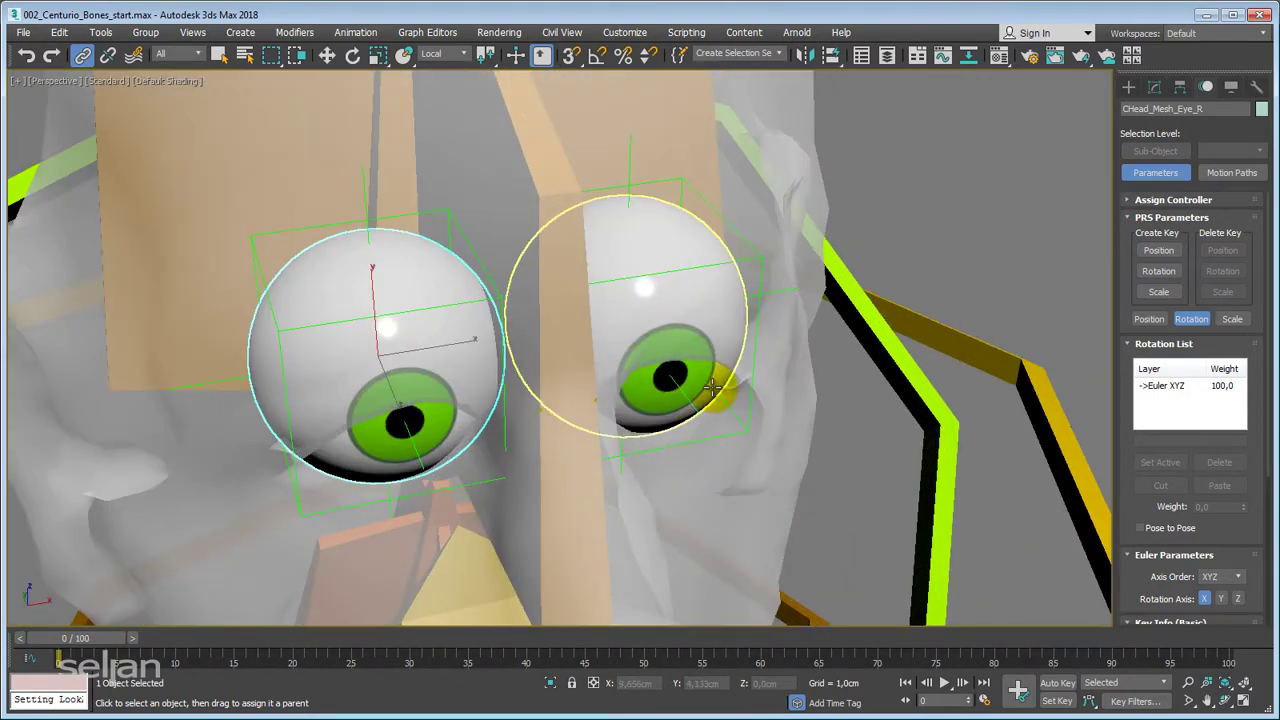
pyautogui.moveTo(713, 392); pyautogui.dragTo(730, 435)
# Check the left and right eye helpers by selecting each one in turn.
pyautogui.scroll(-4, 731, 420)
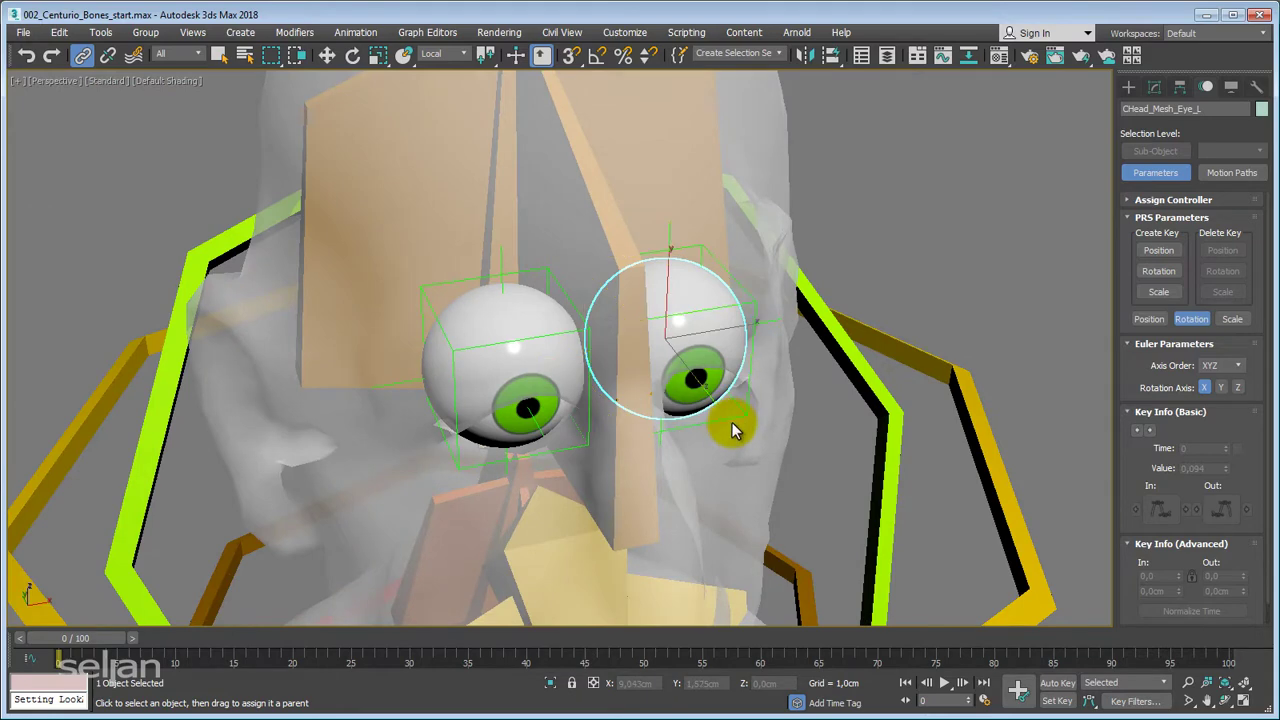
pyautogui.rightClick(733, 421)
pyautogui.click(704, 428)
pyautogui.click(699, 429)
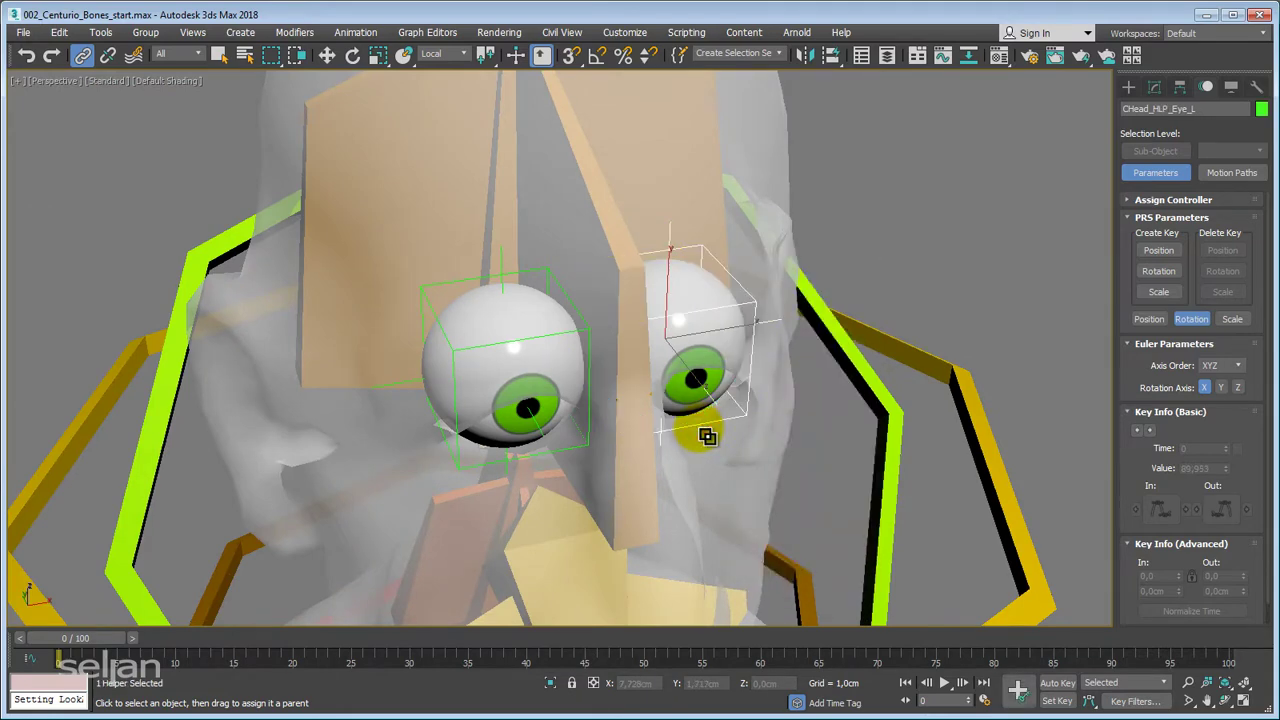
pyautogui.moveTo(764, 421); pyautogui.dragTo(793, 430, button='middle')
pyautogui.click(580, 466)
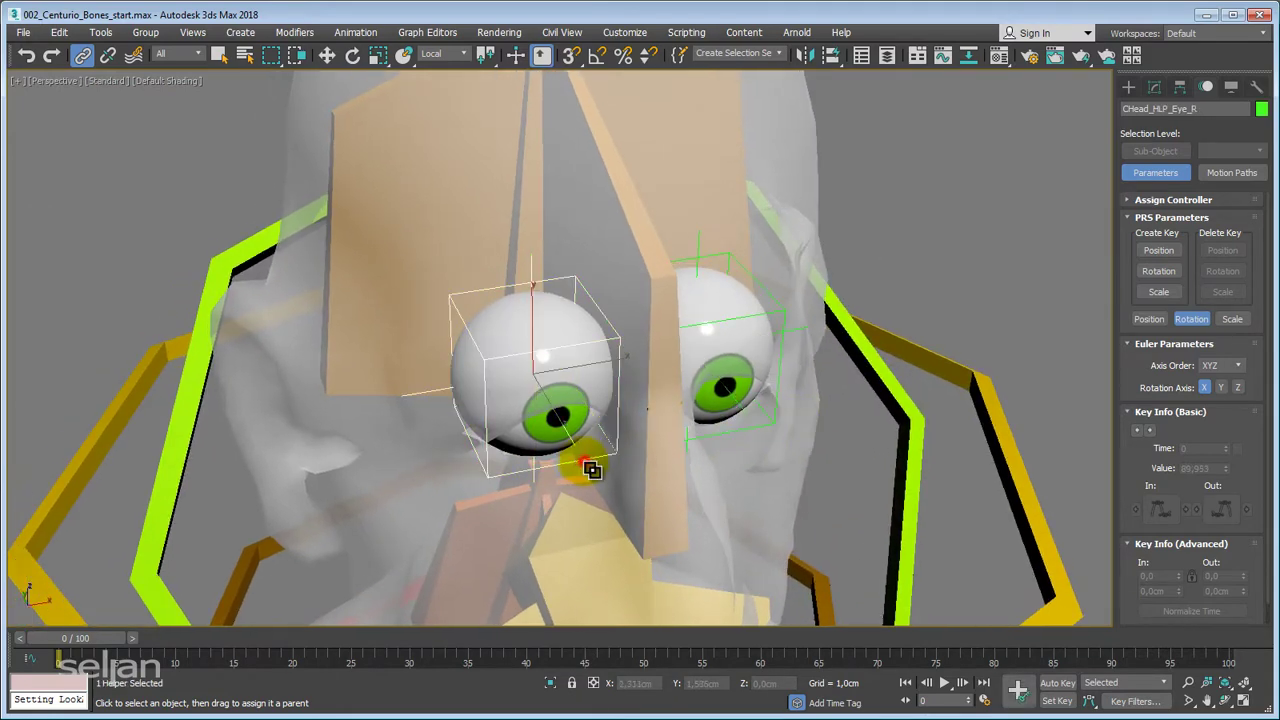
# Test-rotate the CHead_CTRL_003_Head control to check that the linked eyeballs move with the head, and undo it.
pyautogui.scroll(-5, 610, 460)
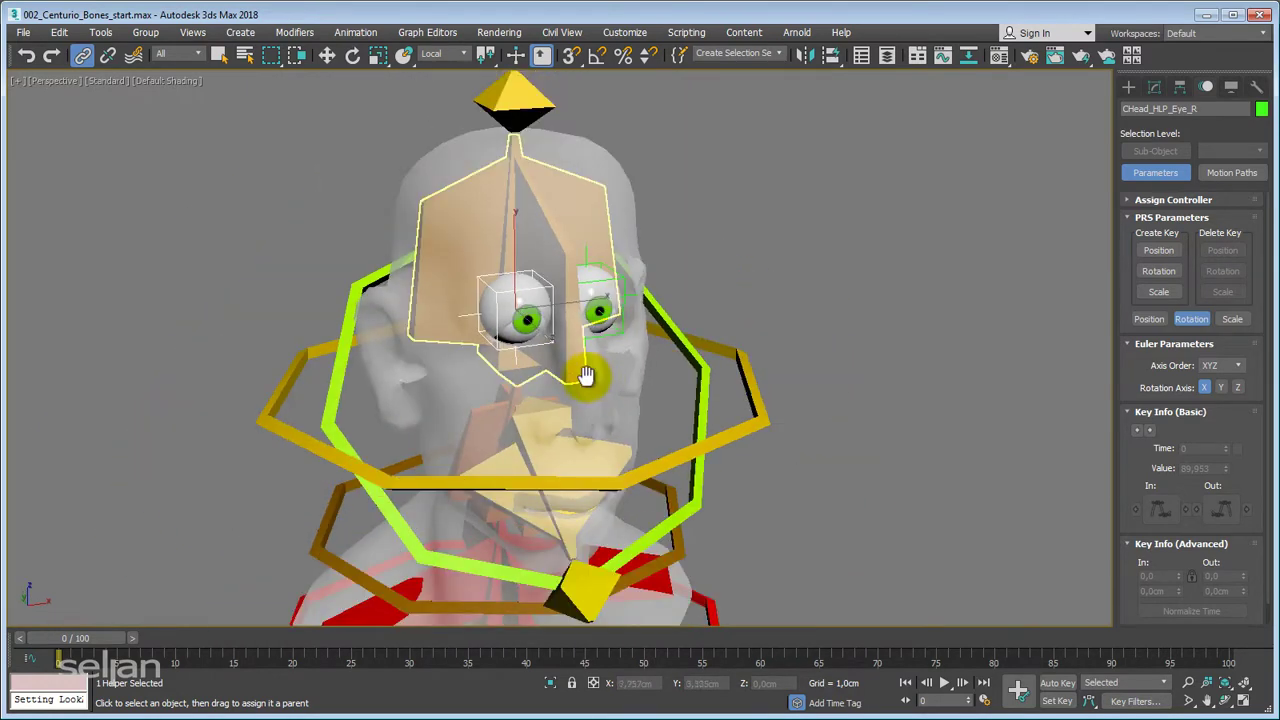
pyautogui.click(771, 241)
pyautogui.click(715, 381)
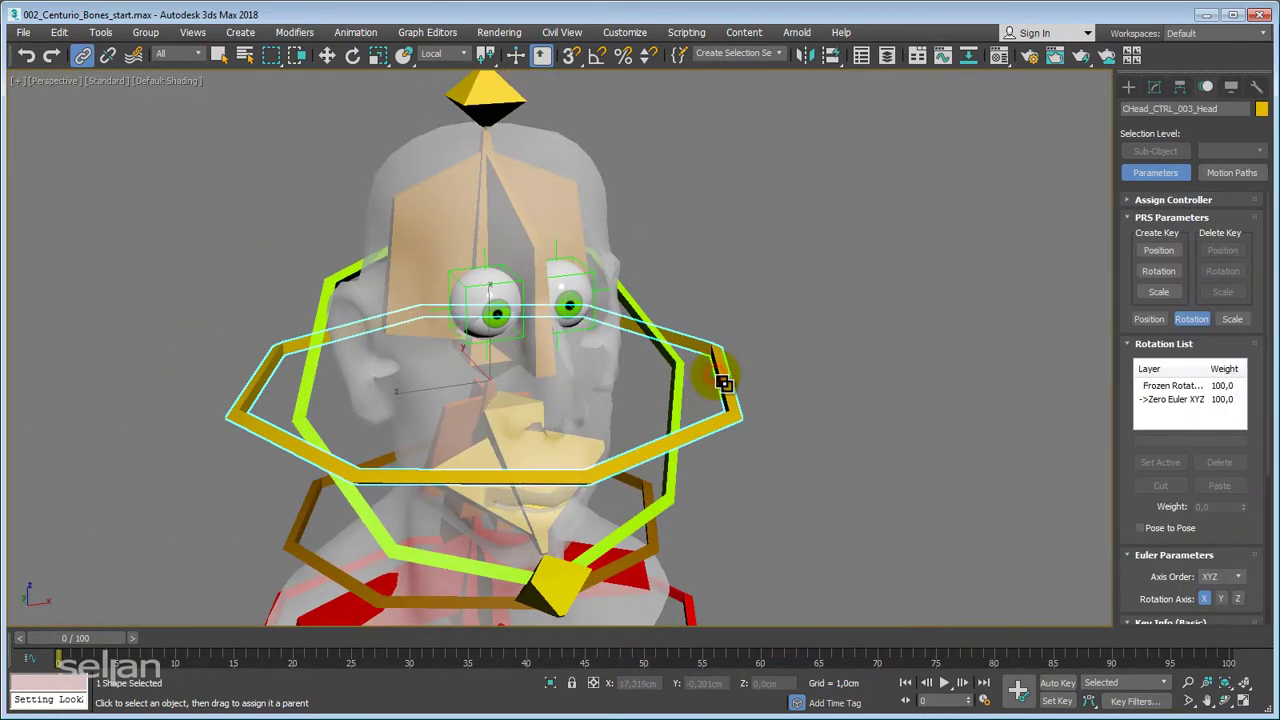
pyautogui.press('e')
pyautogui.moveTo(470, 370)
pyautogui.mouseDown()
pyautogui.moveTo(426, 395)
pyautogui.moveTo(500, 392)
pyautogui.moveTo(430, 370)
pyautogui.moveTo(453, 387)
pyautogui.mouseUp()
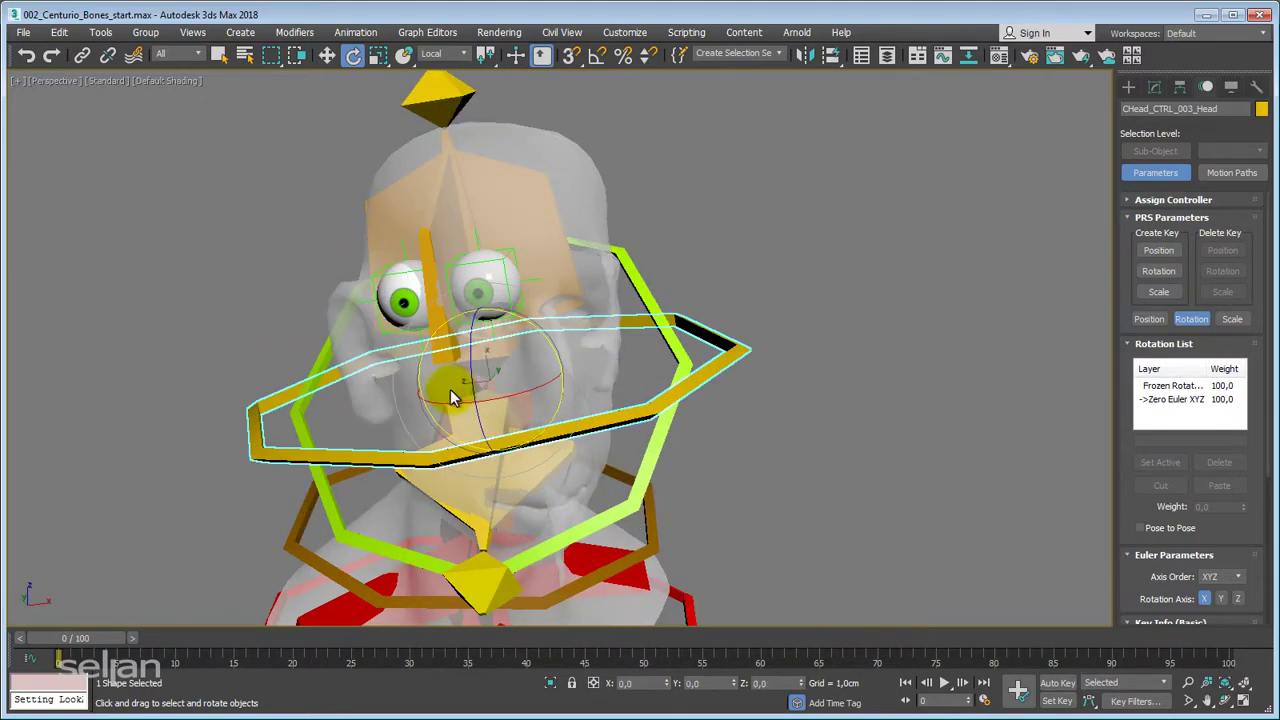
pyautogui.hotkey('ctrl', 'z')
pyautogui.hotkey('ctrl', 'z')
# Apply a LookAt constraint to CHead_Mesh_Eye_R with the yellow eye control in front of the face as its target.
pyautogui.scroll(-3, 754, 295)
pyautogui.keyDown('alt'); pyautogui.moveTo(754, 295); pyautogui.dragTo(917, 423, button='middle'); pyautogui.keyUp('alt')
pyautogui.moveTo(917, 423); pyautogui.dragTo(773, 458, button='middle')
pyautogui.scroll(5, 658, 418)
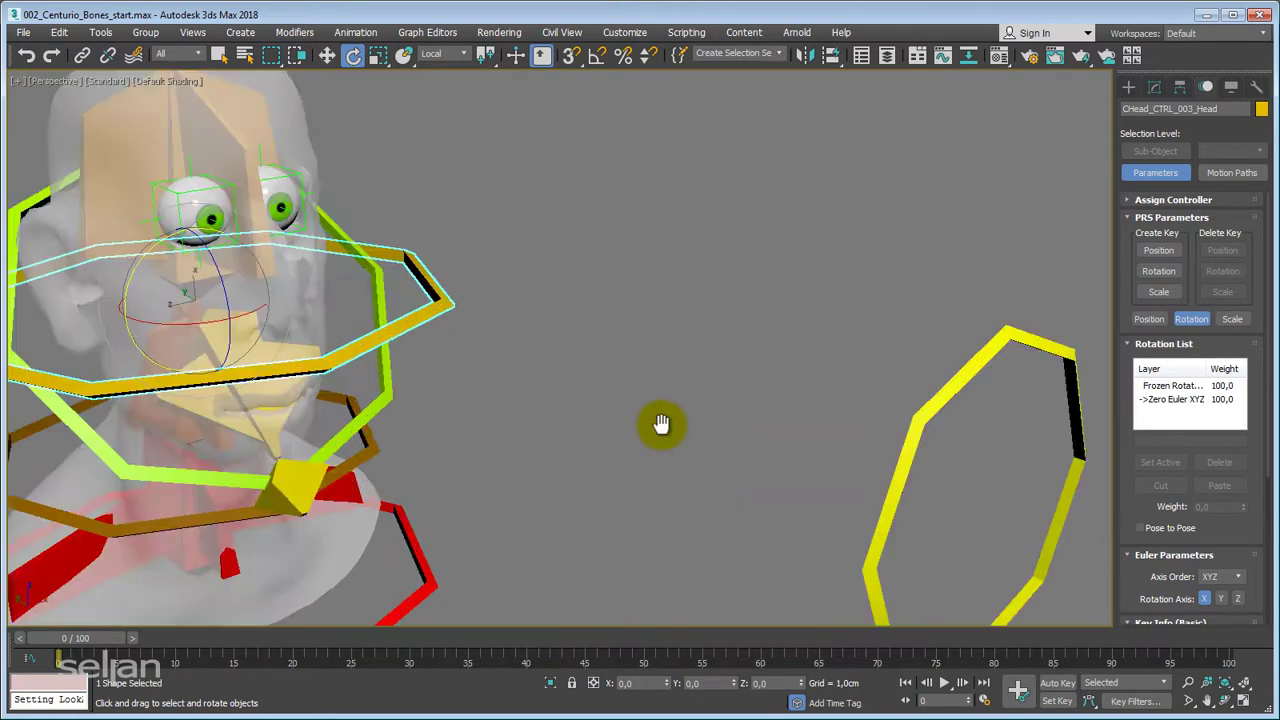
pyautogui.scroll(-5, 665, 430)
pyautogui.click(725, 380)
pyautogui.moveTo(725, 380); pyautogui.dragTo(752, 380, button='middle')
pyautogui.click(452, 286)
pyautogui.moveTo(831, 351); pyautogui.dragTo(780, 352, button='middle')
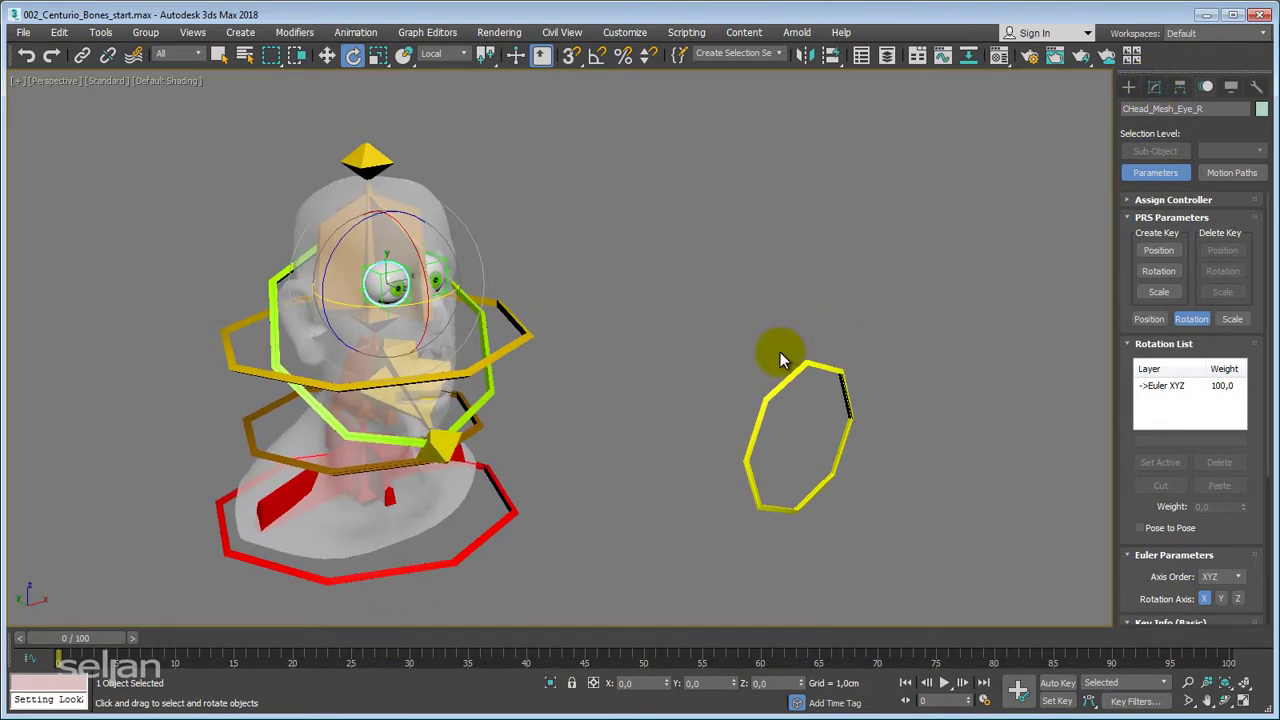
pyautogui.click(354, 33)
pyautogui.moveTo(391, 123)
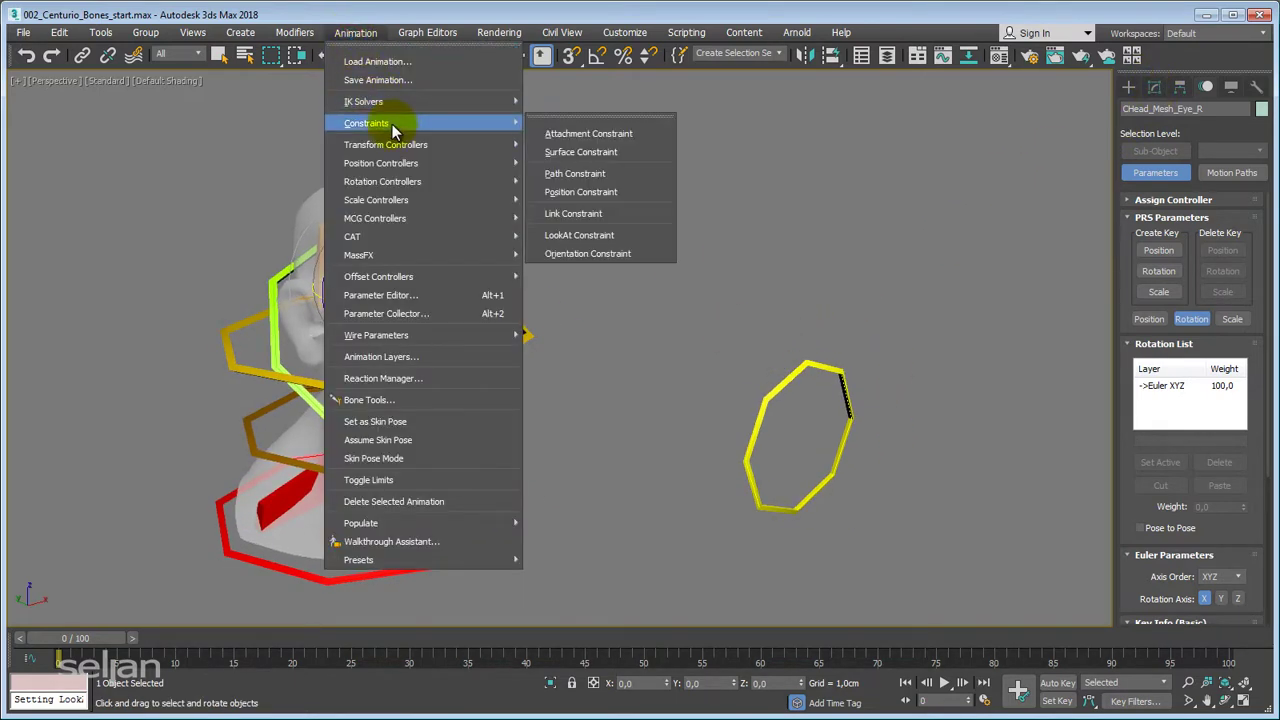
pyautogui.click(585, 238)
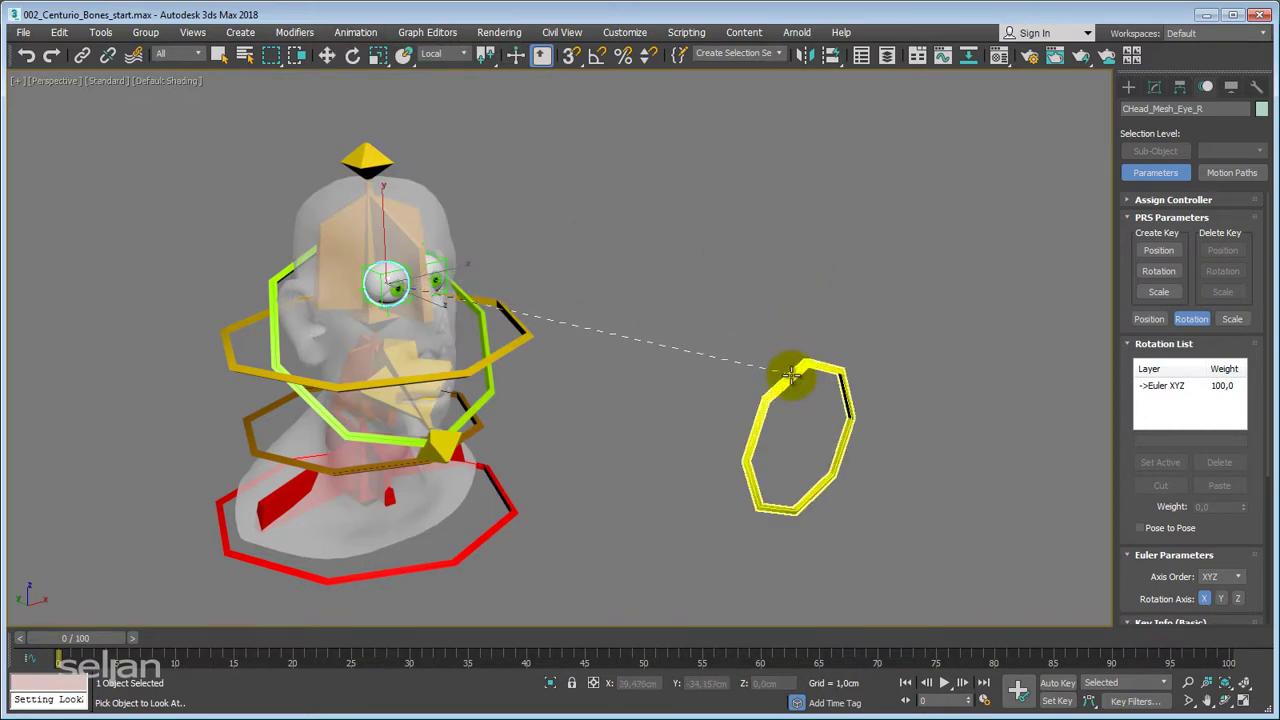
pyautogui.click(791, 373)
# Enable Keep Initial Offset on the right eye's LookAt constraint.
pyautogui.scroll(-3, 775, 343)
pyautogui.keyDown('alt'); pyautogui.moveTo(773, 337); pyautogui.dragTo(538, 388, button='middle'); pyautogui.keyUp('alt')
pyautogui.scroll(2, 631, 394)
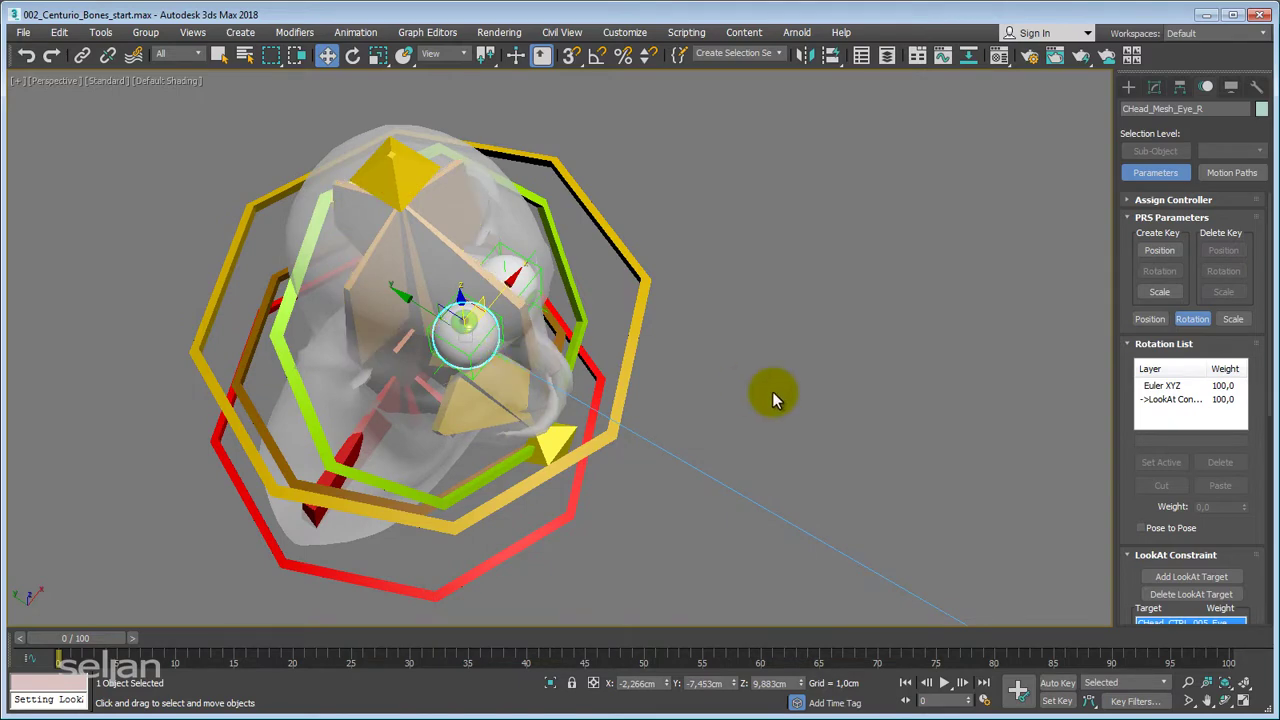
pyautogui.scroll(-3, 772, 398)
pyautogui.moveTo(886, 501); pyautogui.dragTo(794, 456, button='middle')
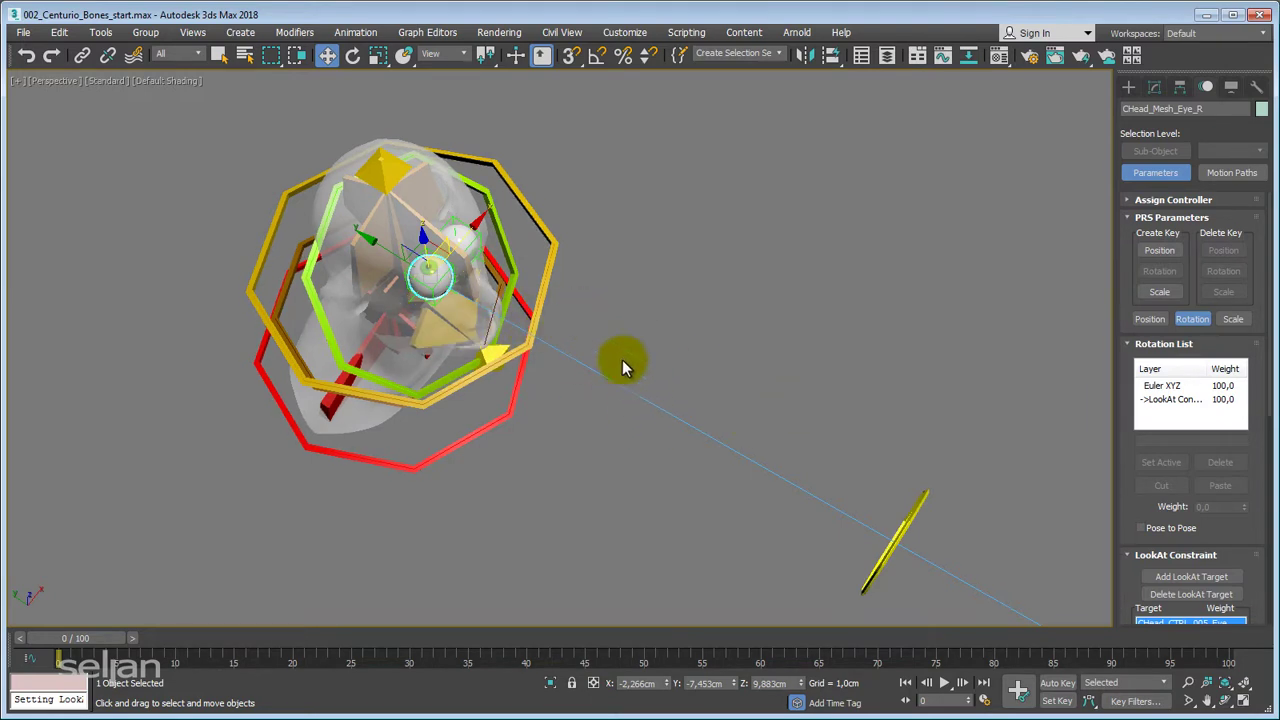
pyautogui.moveTo(1127, 437); pyautogui.dragTo(1113, 385)
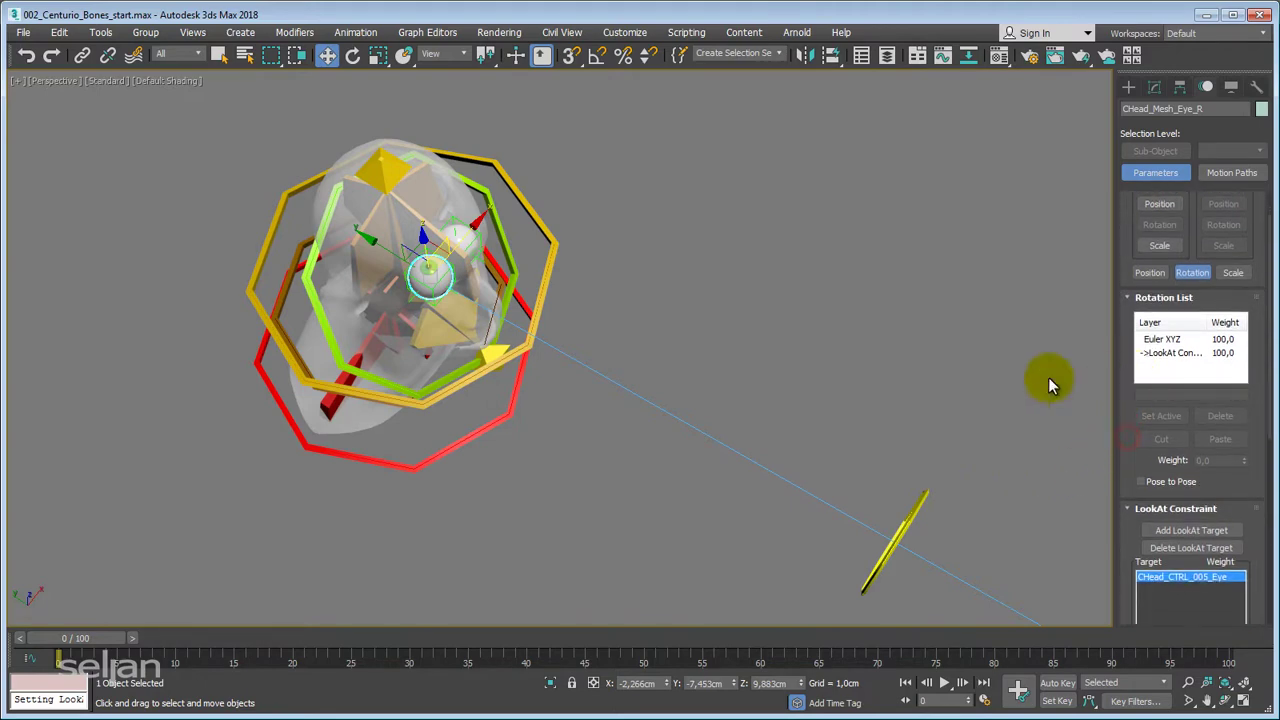
pyautogui.keyDown('alt'); pyautogui.moveTo(804, 482); pyautogui.dragTo(875, 404, button='middle'); pyautogui.keyUp('alt')
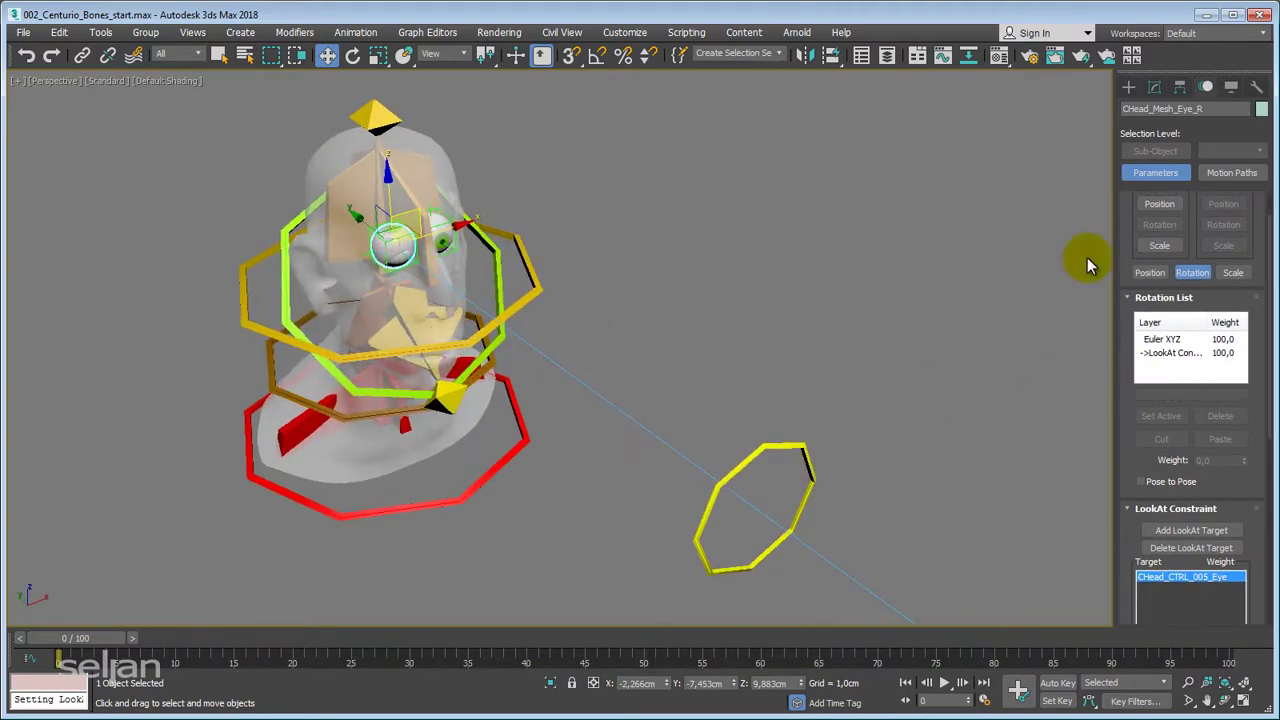
pyautogui.click(1191, 273)
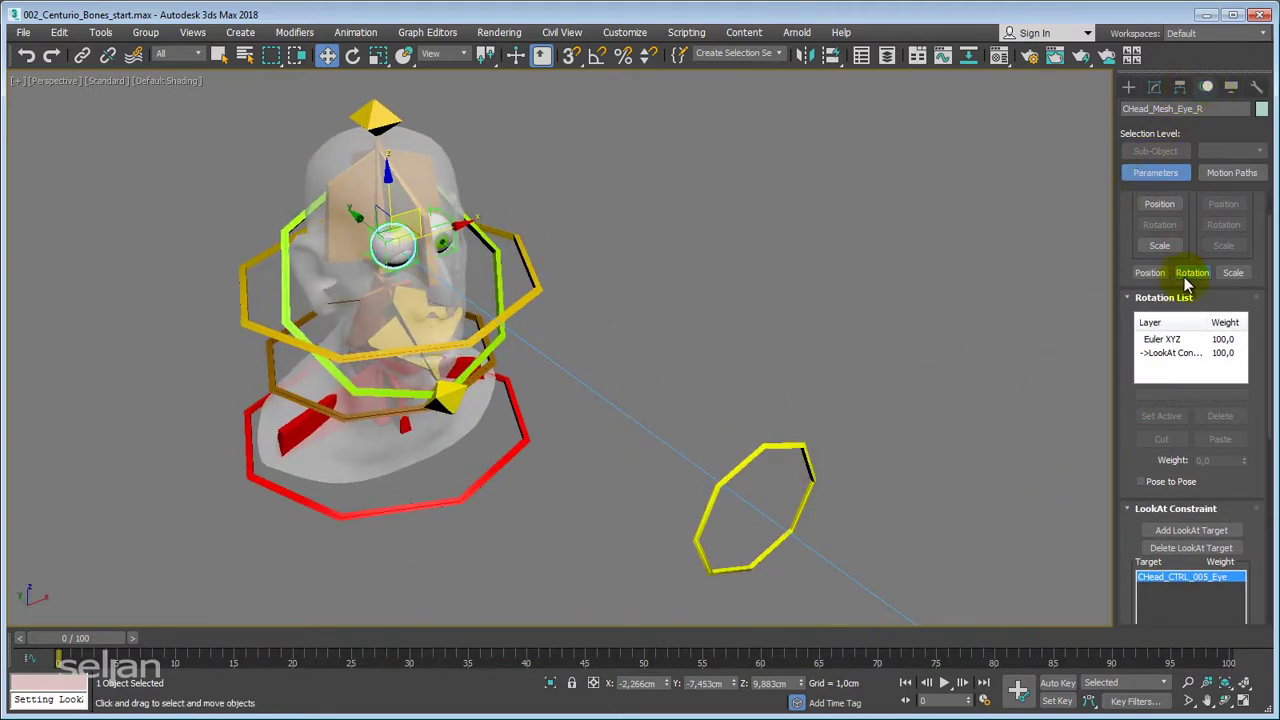
pyautogui.click(1168, 356)
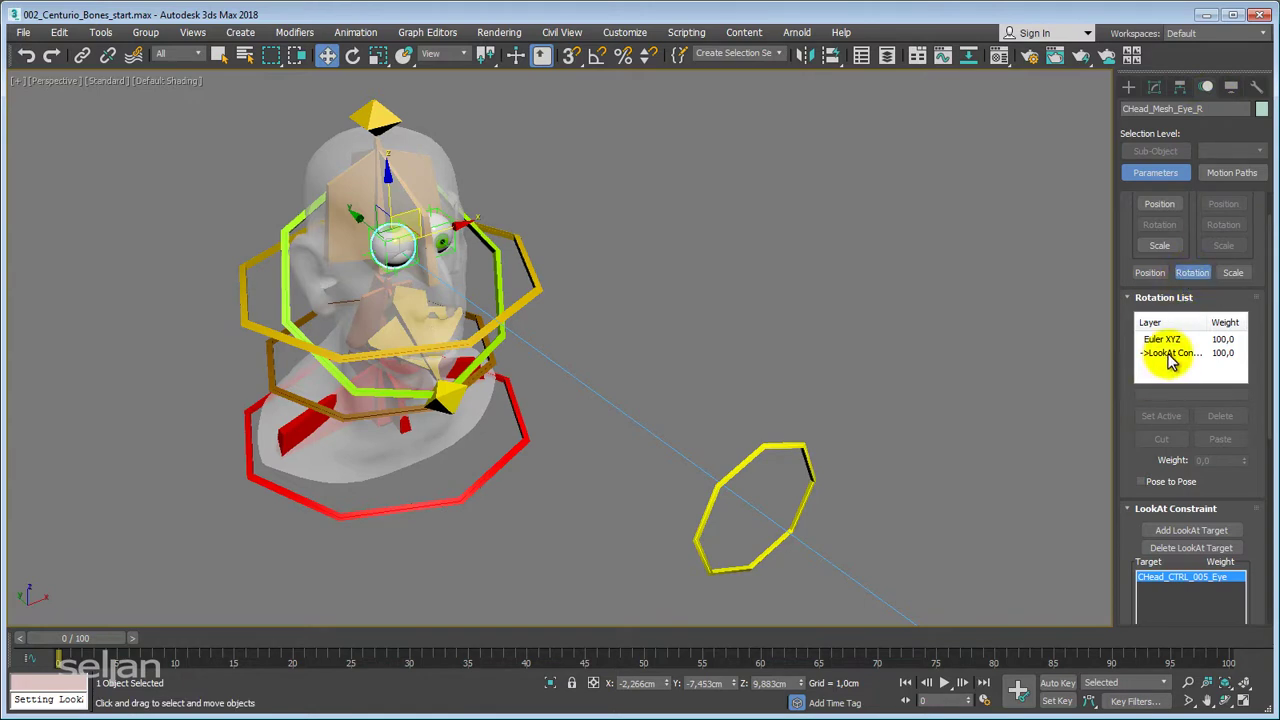
pyautogui.moveTo(1143, 434); pyautogui.dragTo(1181, 330)
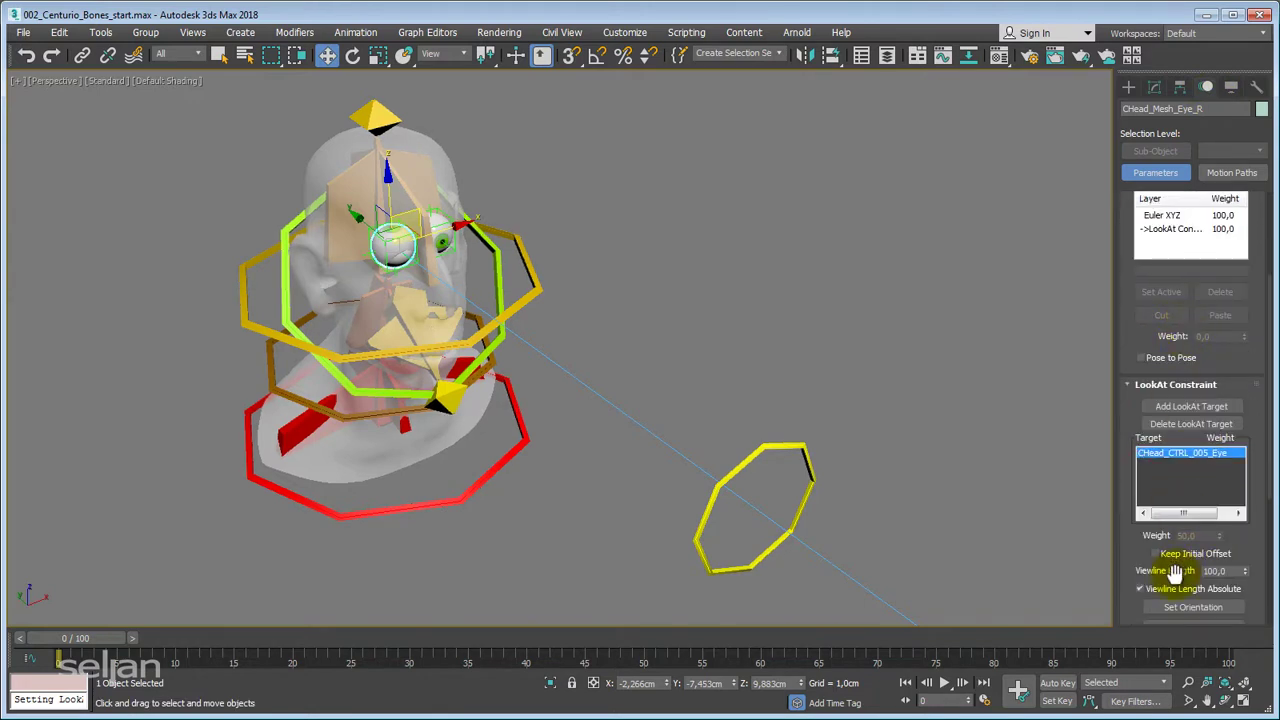
pyautogui.moveTo(1145, 562); pyautogui.dragTo(1138, 522)
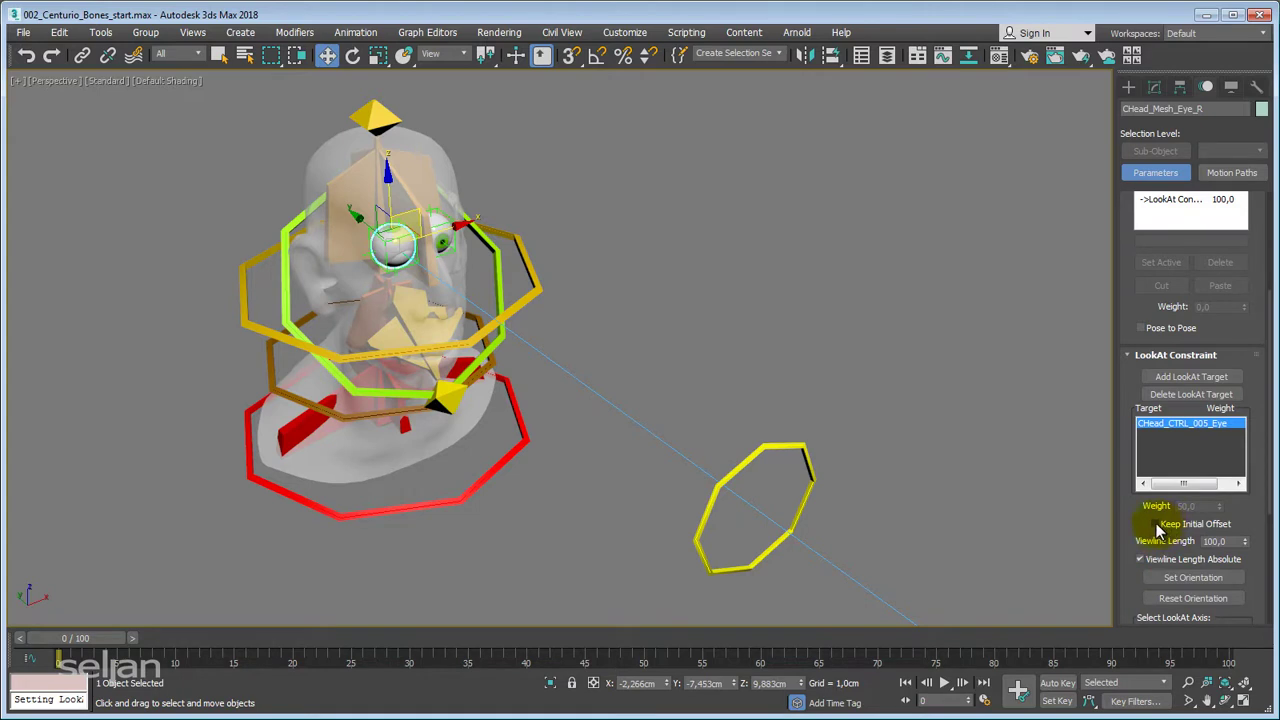
pyautogui.keyDown('alt'); pyautogui.moveTo(940, 440); pyautogui.dragTo(912, 414, button='middle'); pyautogui.keyUp('alt')
pyautogui.moveTo(912, 414); pyautogui.dragTo(950, 445, button='middle')
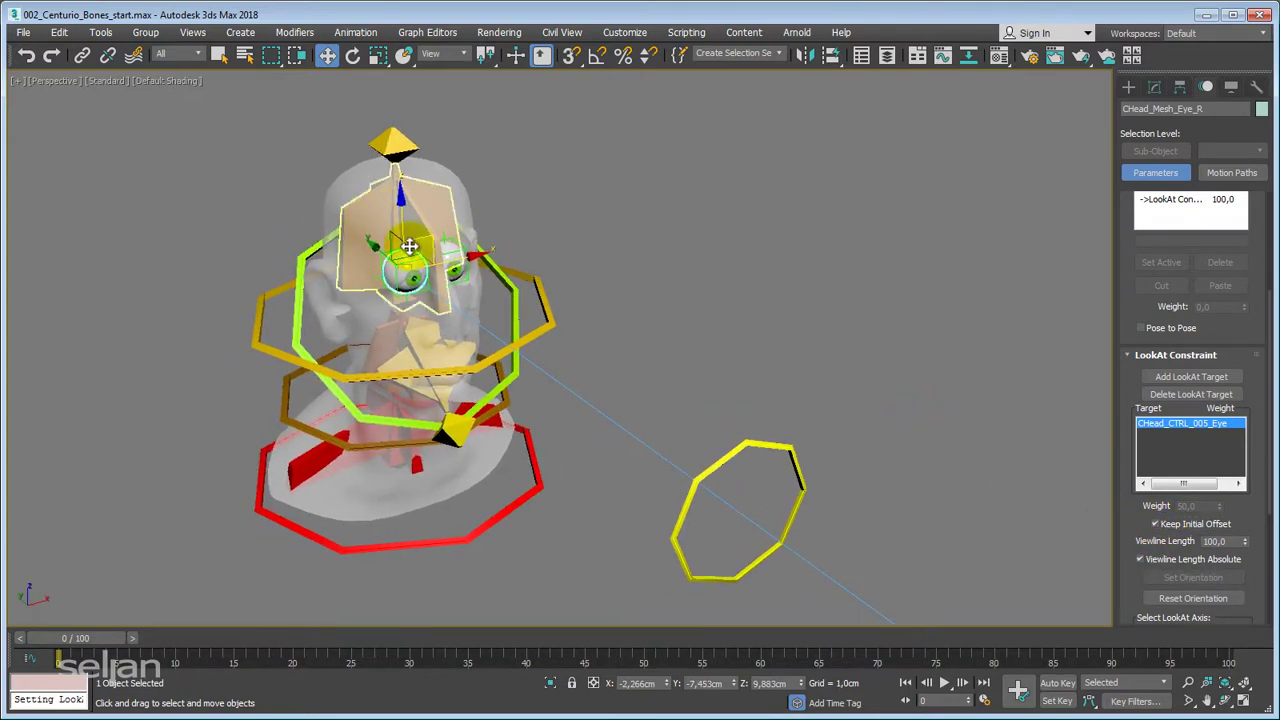
# Turn off Viewline Length Absolute on the right eye's LookAt constraint so the viewline ends at the yellow eye control.
pyautogui.moveTo(1142, 528); pyautogui.dragTo(1148, 493)
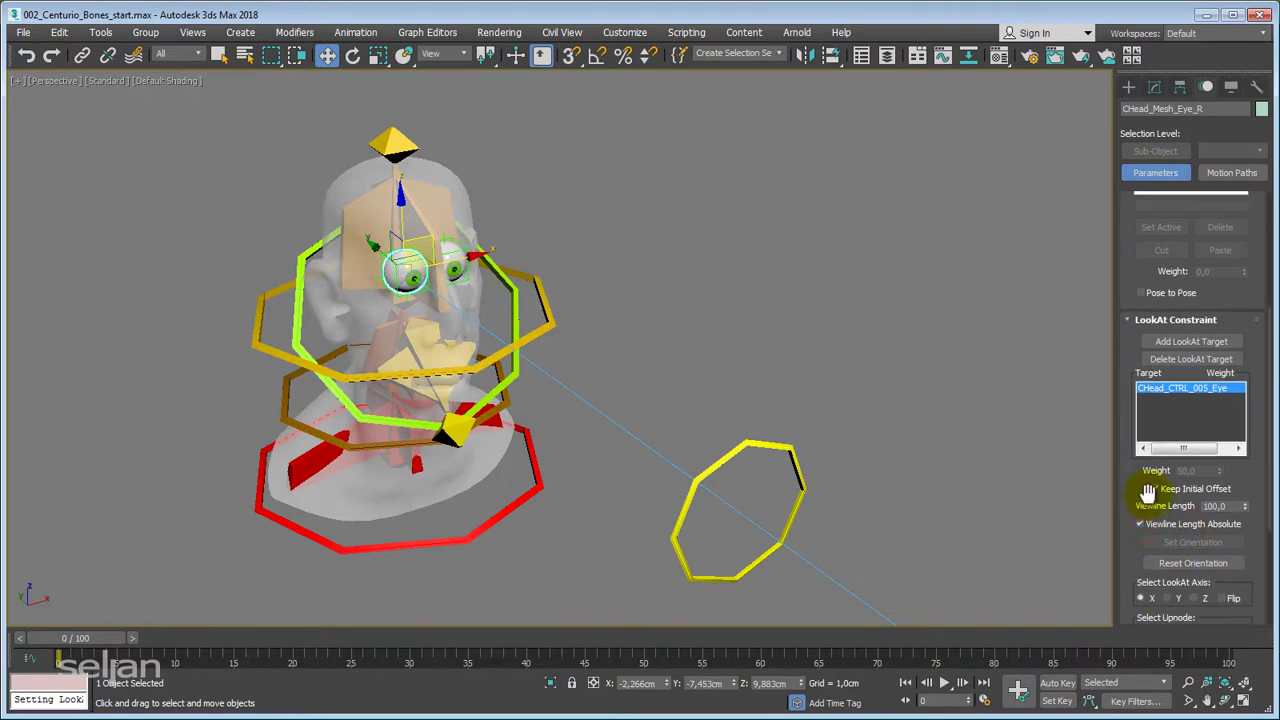
pyautogui.moveTo(751, 411); pyautogui.dragTo(778, 413, button='middle')
pyautogui.scroll(-2, 778, 413)
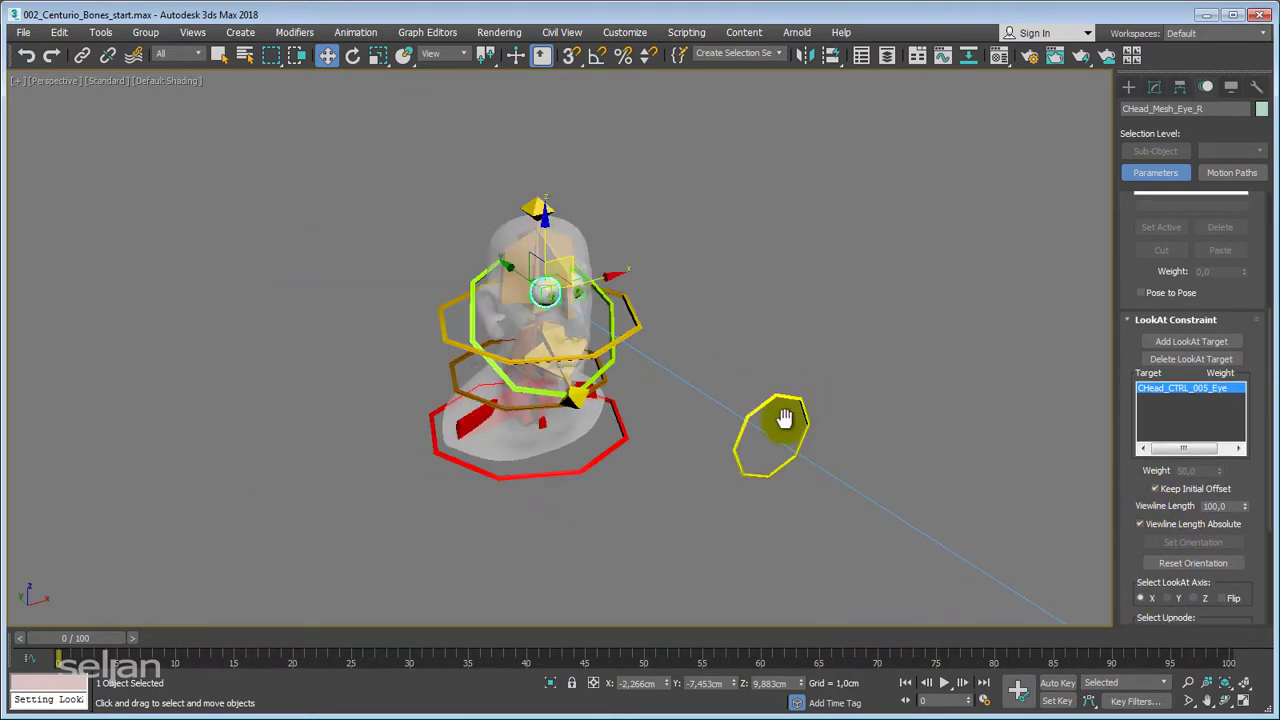
pyautogui.moveTo(841, 439); pyautogui.dragTo(540, 356, button='middle')
pyautogui.scroll(-2, 540, 356)
pyautogui.keyDown('alt'); pyautogui.moveTo(464, 380); pyautogui.dragTo(486, 380, button='middle'); pyautogui.keyUp('alt')
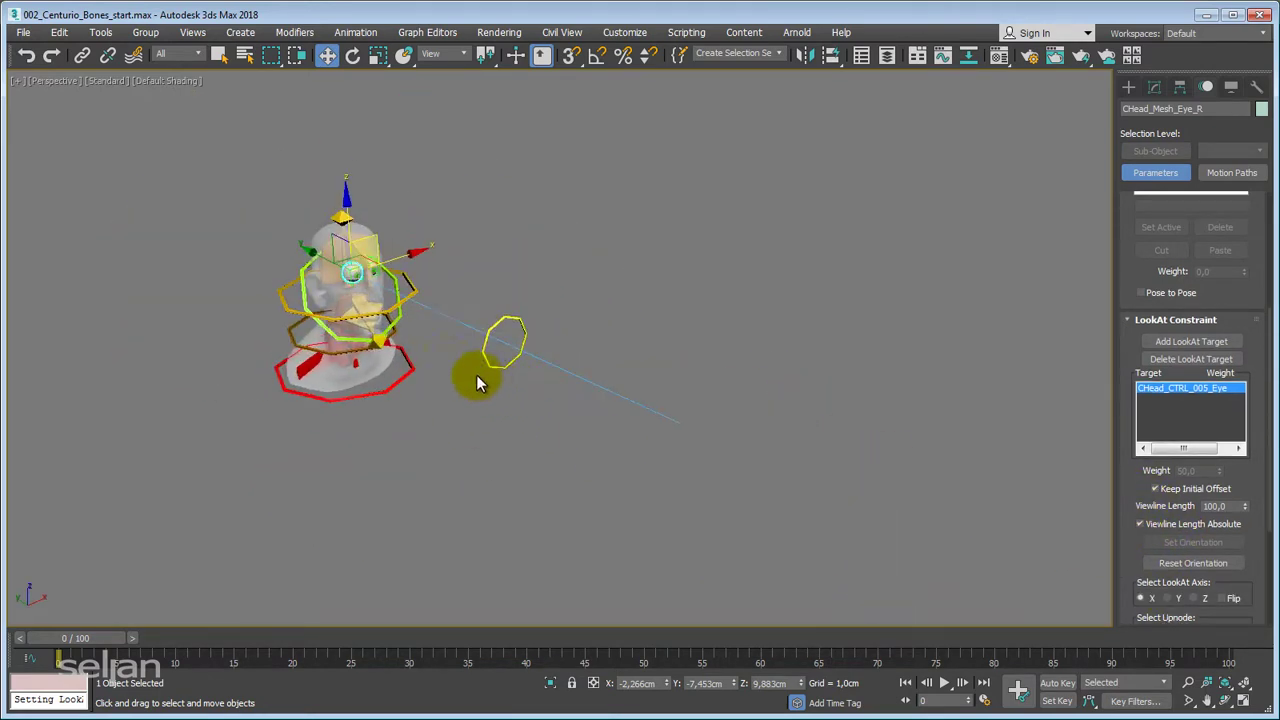
pyautogui.scroll(3, 470, 336)
pyautogui.moveTo(822, 418); pyautogui.dragTo(871, 445, button='middle')
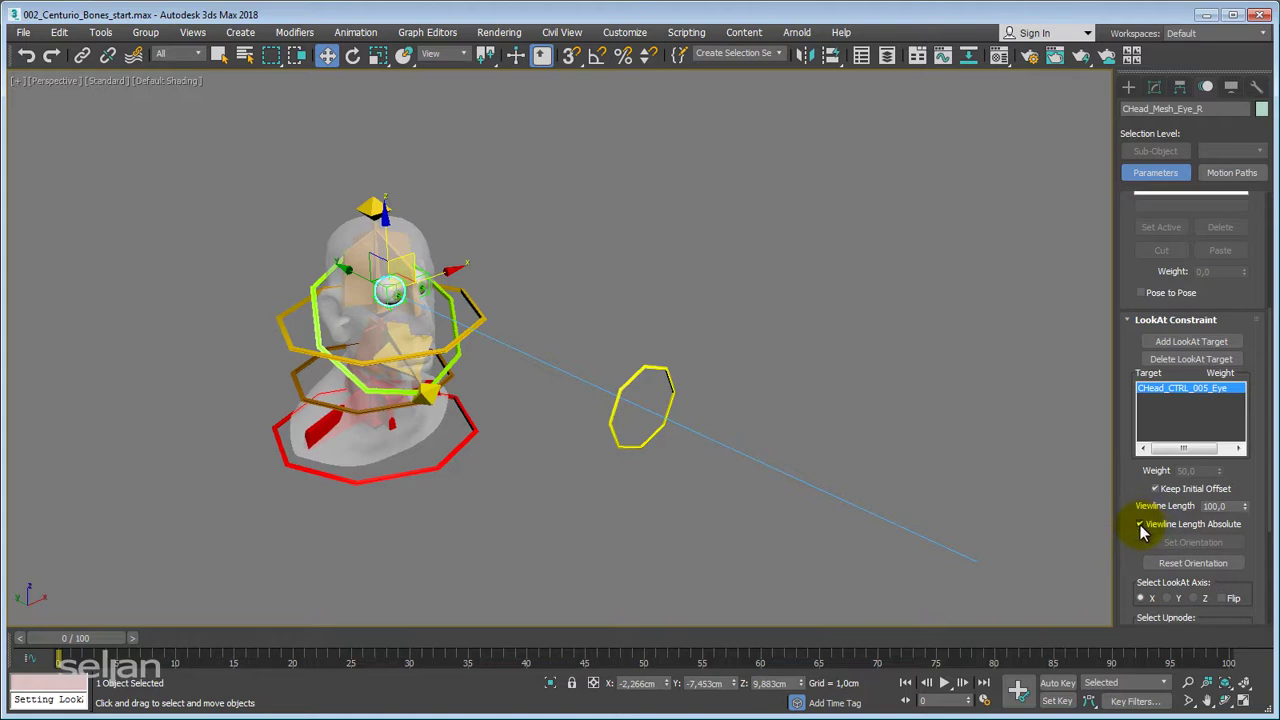
pyautogui.scroll(3, 666, 395)
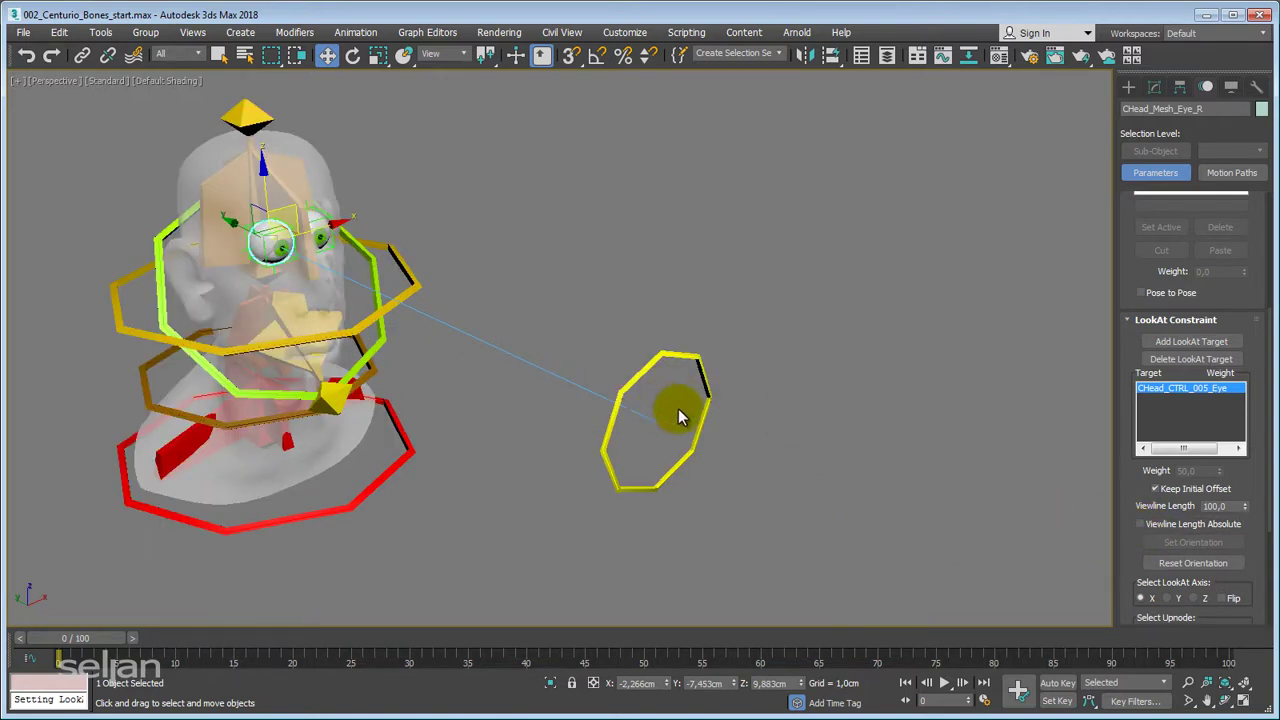
# Test the right eye's tracking by moving the yellow eye control and rotating the CHead_CTRL_003_Head control, and undo both.
pyautogui.click(690, 437)
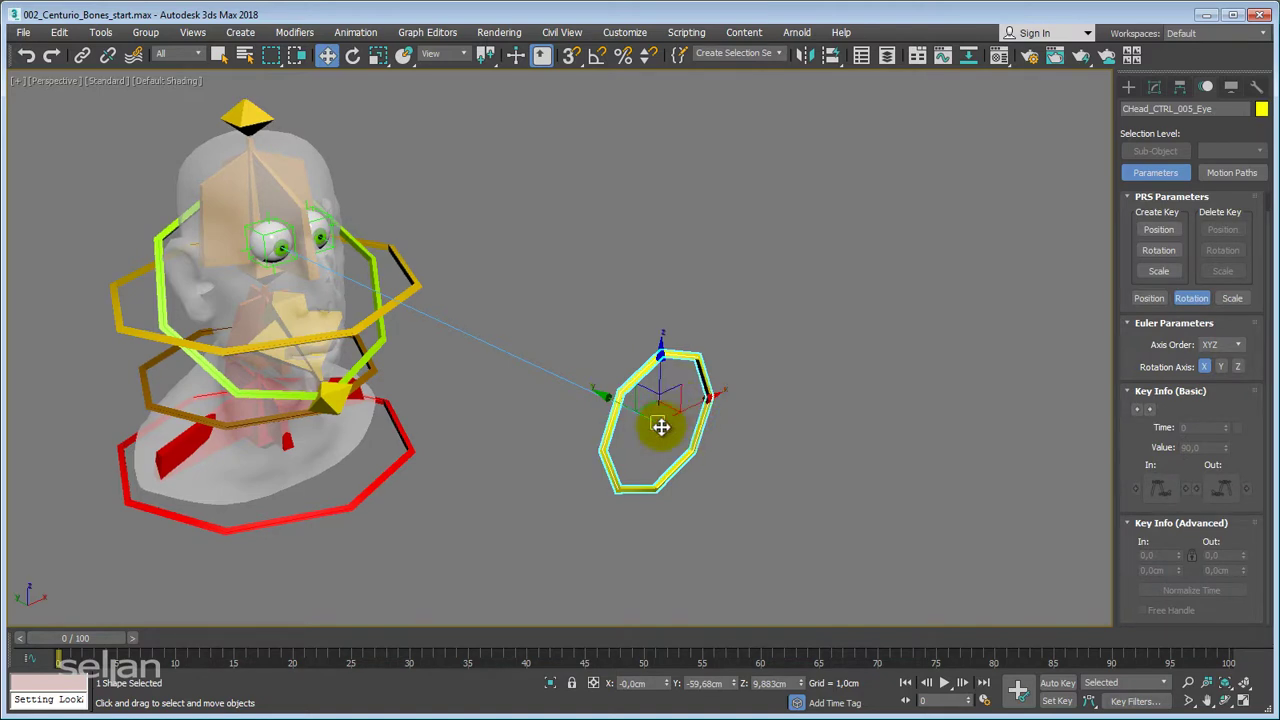
pyautogui.moveTo(674, 380); pyautogui.dragTo(588, 328)
pyautogui.click(405, 287)
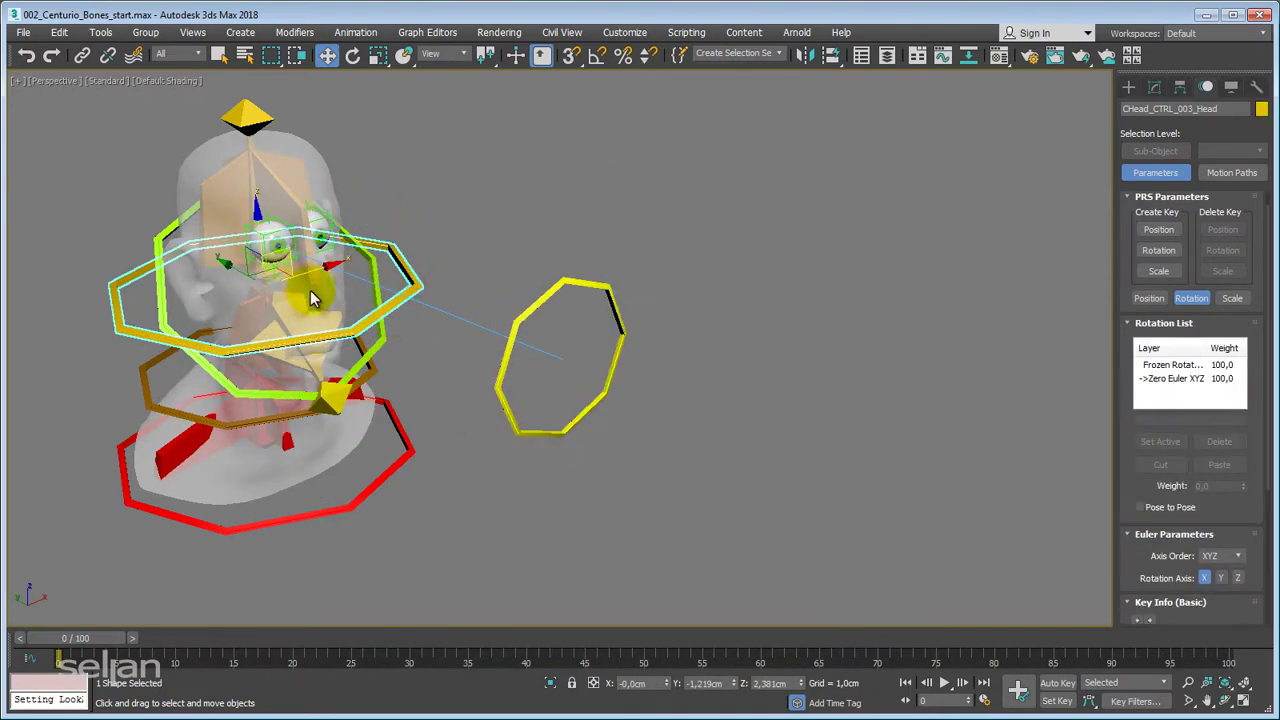
pyautogui.press('e')
pyautogui.moveTo(310, 295); pyautogui.dragTo(267, 292)
pyautogui.hotkey('ctrl', 'z')
pyautogui.hotkey('ctrl', 'z')
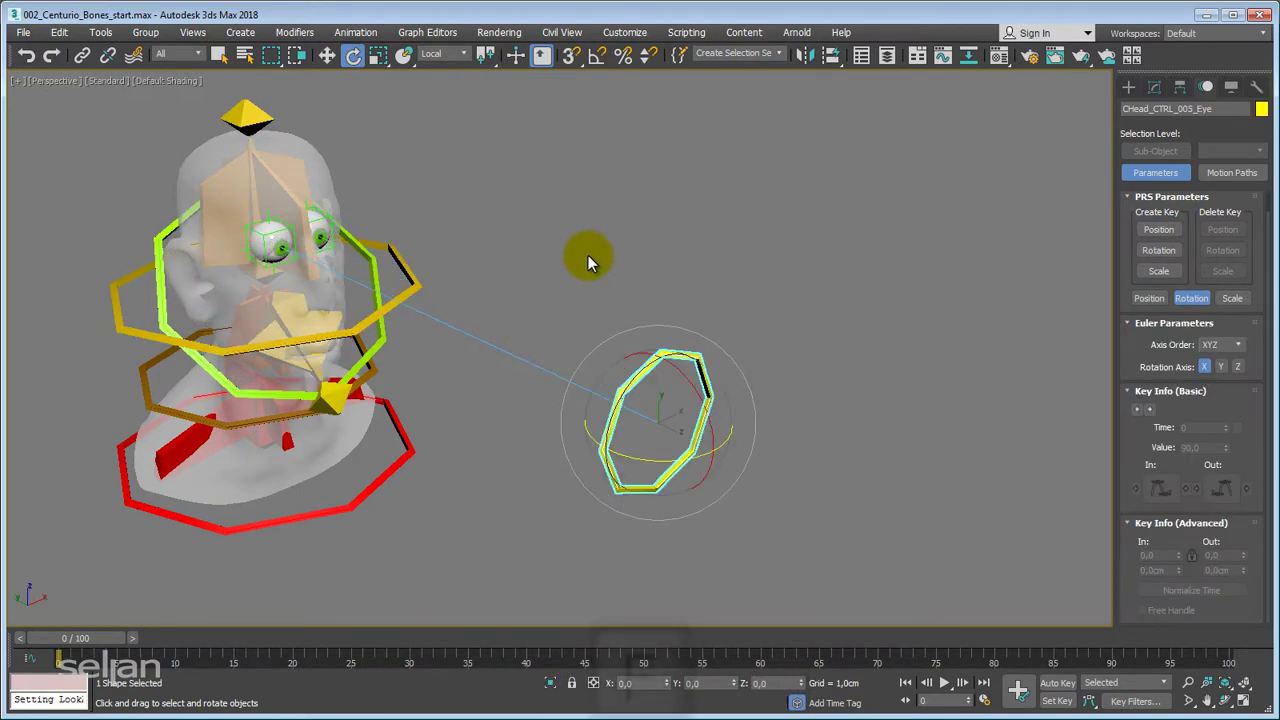
# Apply a LookAt constraint to CHead_Mesh_Eye_L with the yellow eye control in front of the face as its target.
pyautogui.press('f')
pyautogui.press('p')
pyautogui.moveTo(483, 307); pyautogui.dragTo(629, 366, button='middle')
pyautogui.scroll(2, 568, 360)
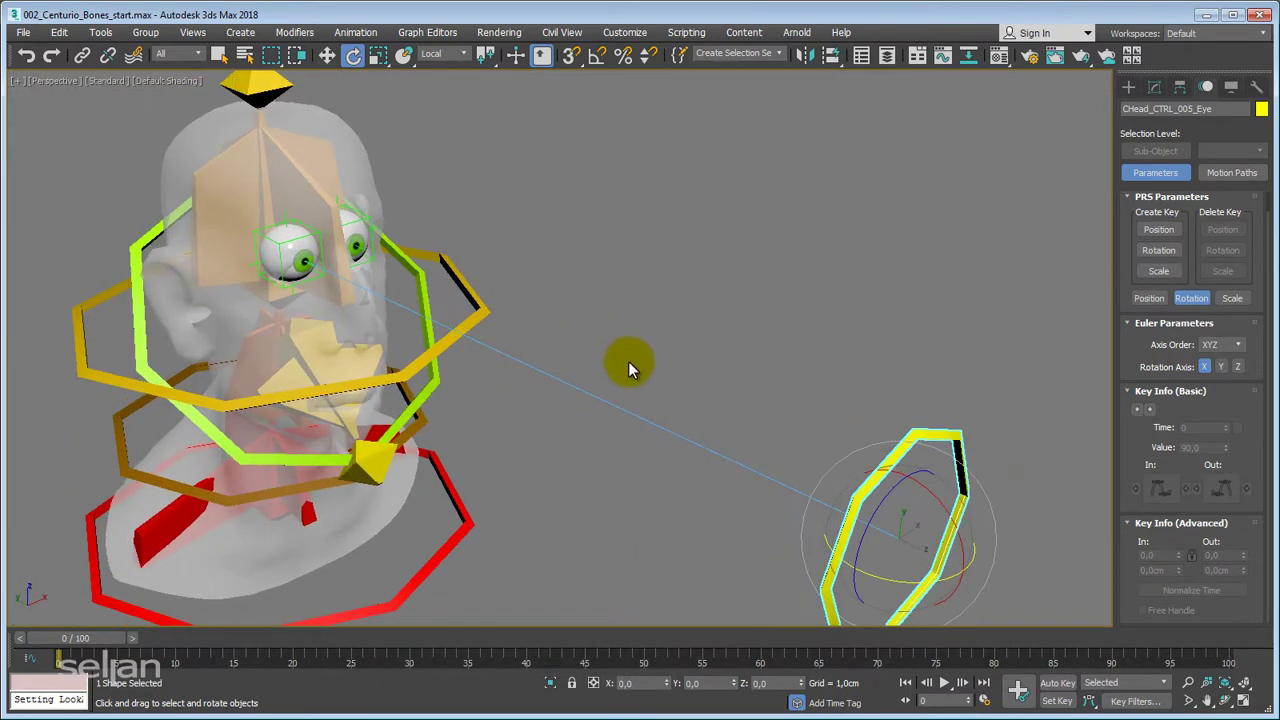
pyautogui.click(368, 238)
pyautogui.keyDown('alt'); pyautogui.moveTo(368, 238); pyautogui.dragTo(620, 278, button='middle'); pyautogui.keyUp('alt')
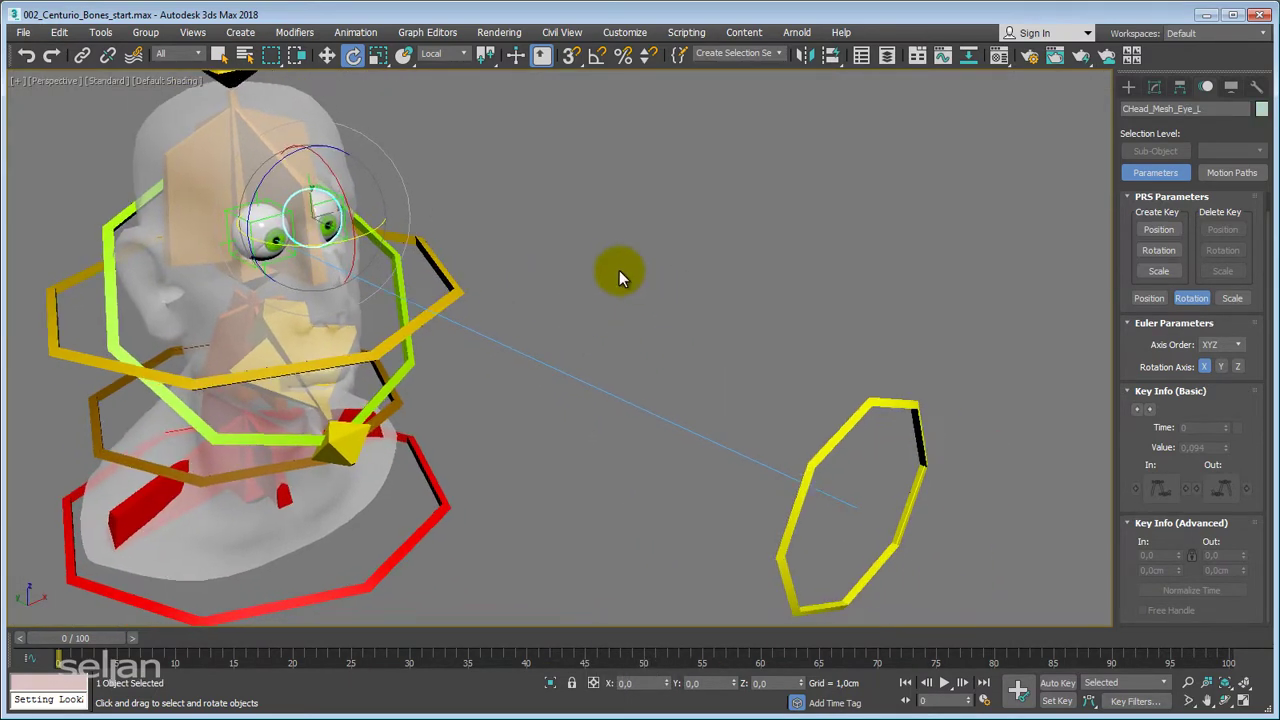
pyautogui.click(356, 32)
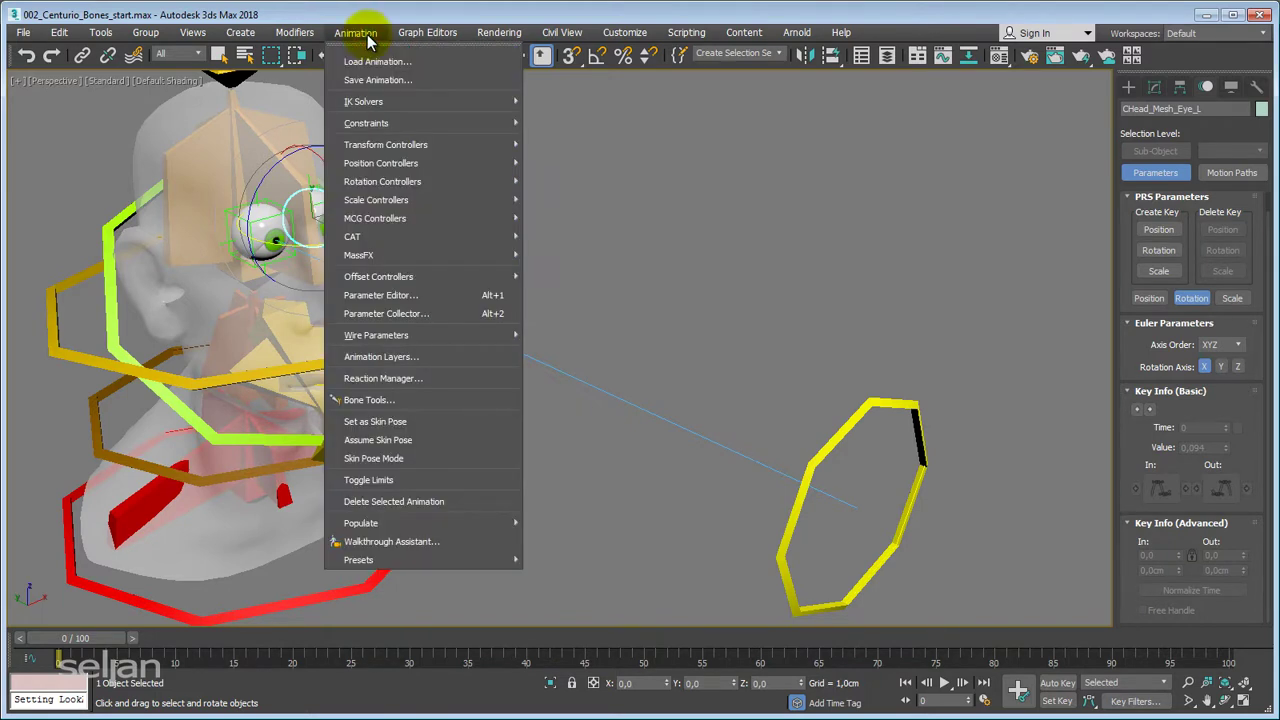
pyautogui.moveTo(387, 127)
pyautogui.click(574, 237)
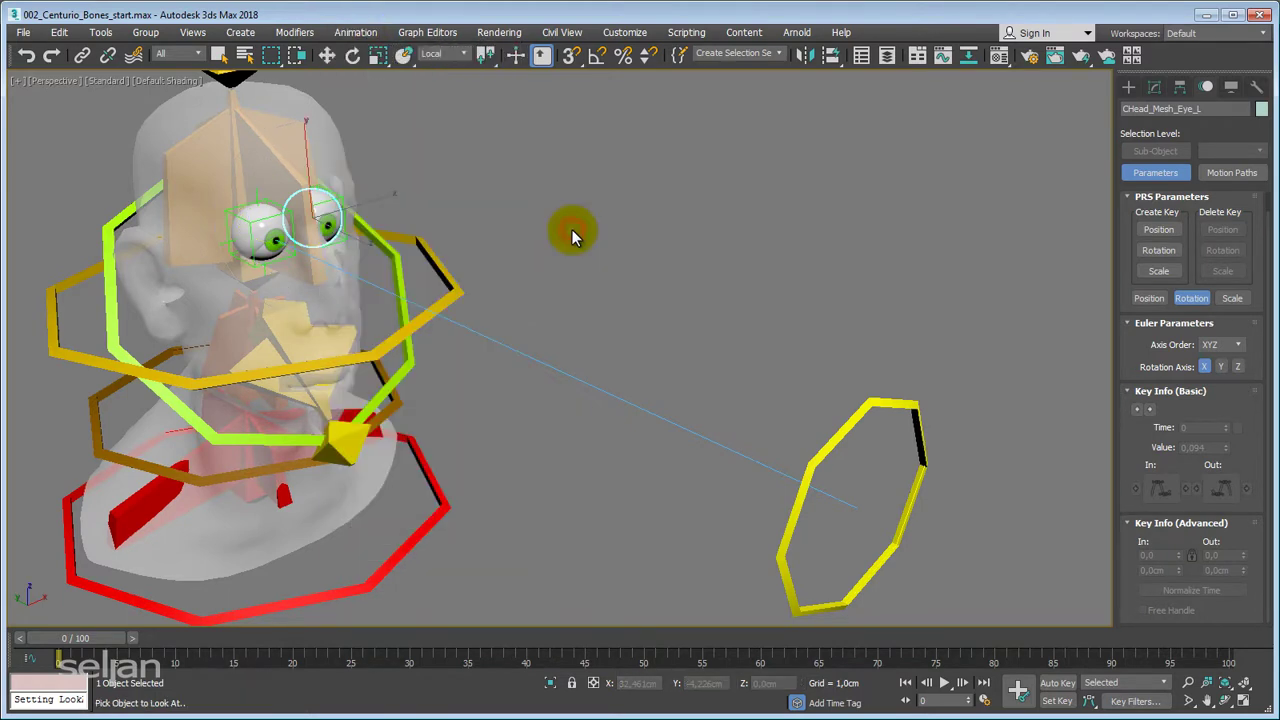
pyautogui.click(883, 405)
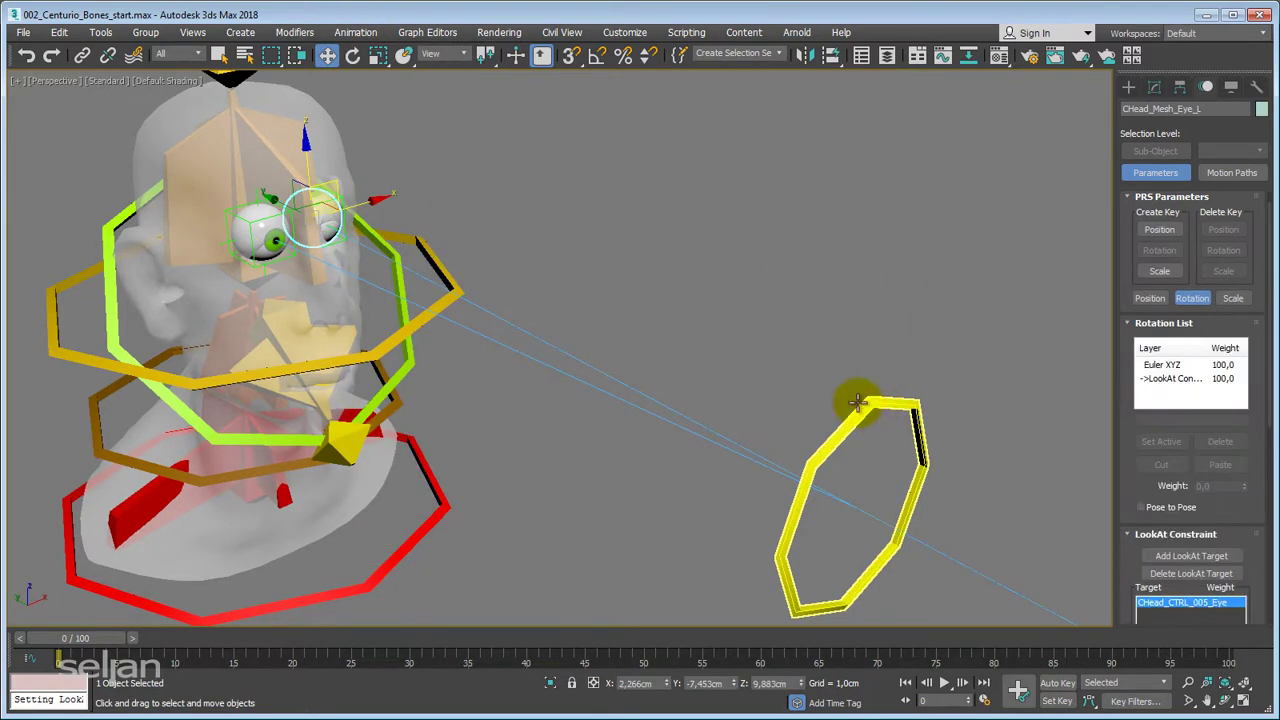
# Enable Keep Initial Offset and turn off Viewline Length Absolute on the left eye's LookAt constraint.
pyautogui.moveTo(838, 398); pyautogui.dragTo(800, 297, button='middle')
pyautogui.scroll(-3, 1143, 477)
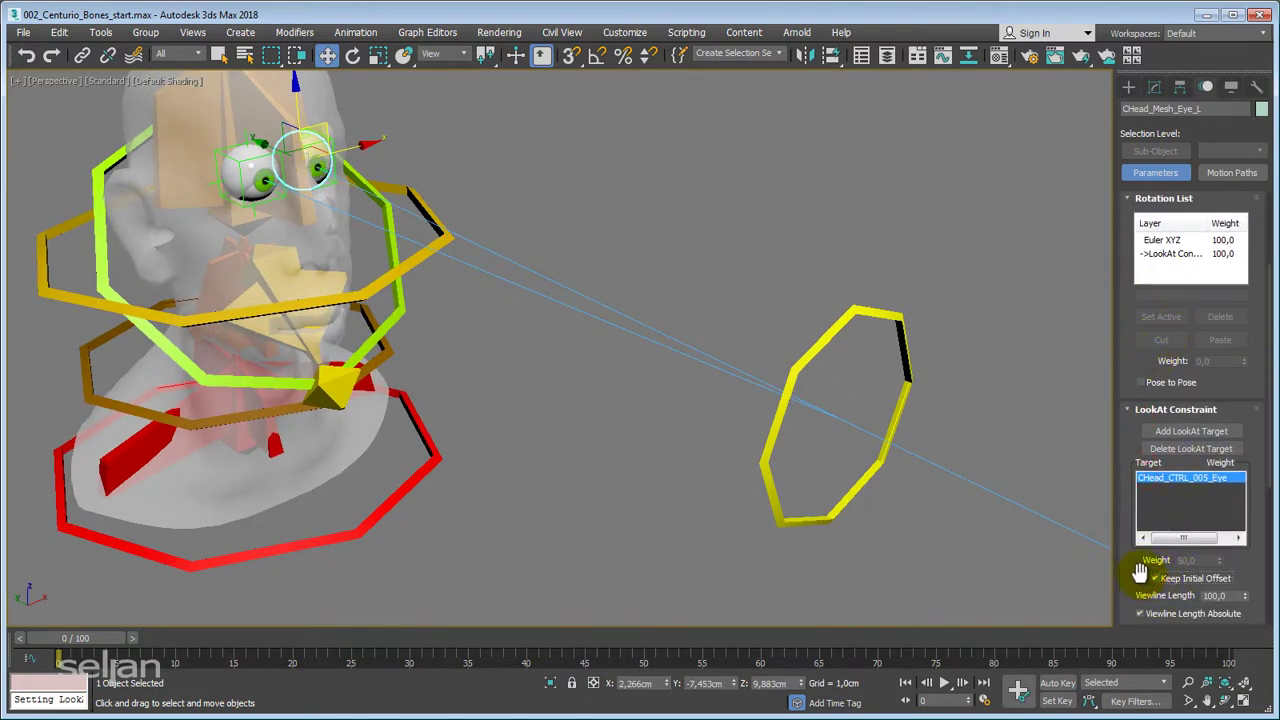
pyautogui.moveTo(1141, 574); pyautogui.dragTo(1138, 459)
pyautogui.click(1141, 504)
# Examine how both eyes aim at the yellow eye control from several angles, and select the CHead_CTRL_003_Head control.
pyautogui.moveTo(995, 465); pyautogui.dragTo(866, 444, button='middle')
pyautogui.scroll(-3, 909, 490)
pyautogui.keyDown('alt'); pyautogui.moveTo(760, 452); pyautogui.dragTo(687, 471, button='middle'); pyautogui.keyUp('alt')
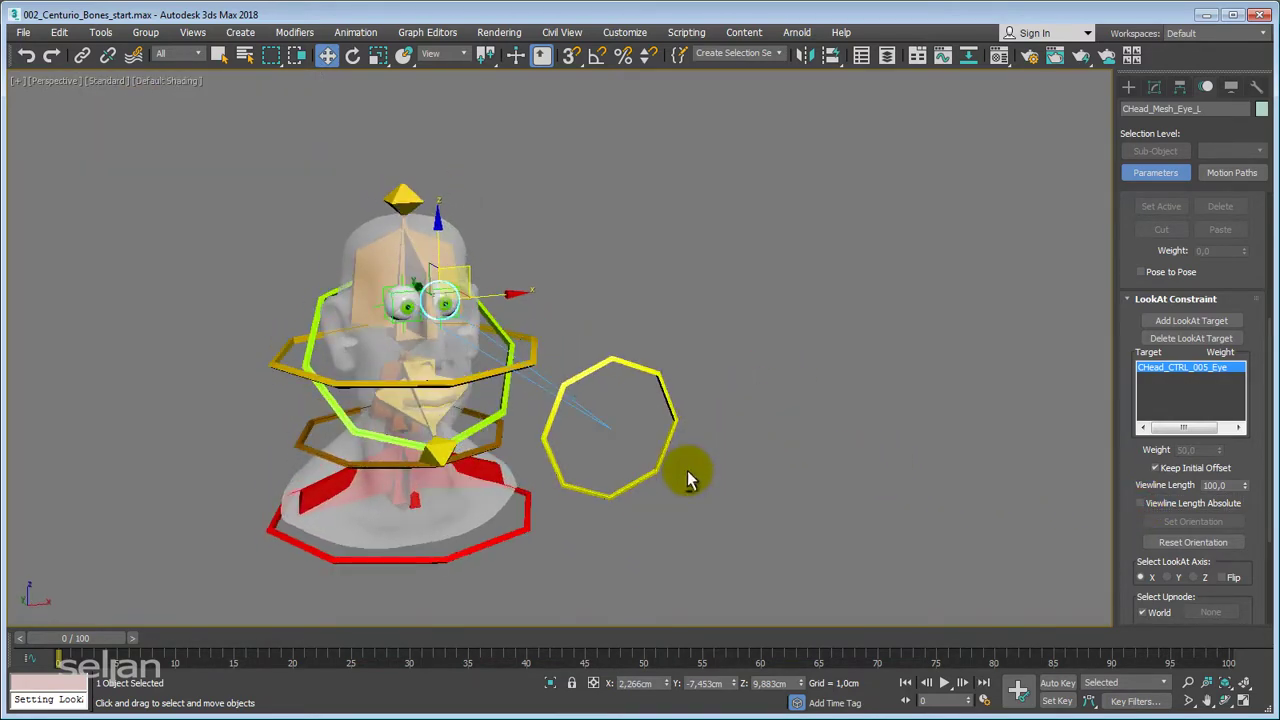
pyautogui.scroll(5, 689, 459)
pyautogui.moveTo(660, 300); pyautogui.dragTo(797, 406, button='middle')
pyautogui.moveTo(797, 349); pyautogui.dragTo(796, 324, button='middle')
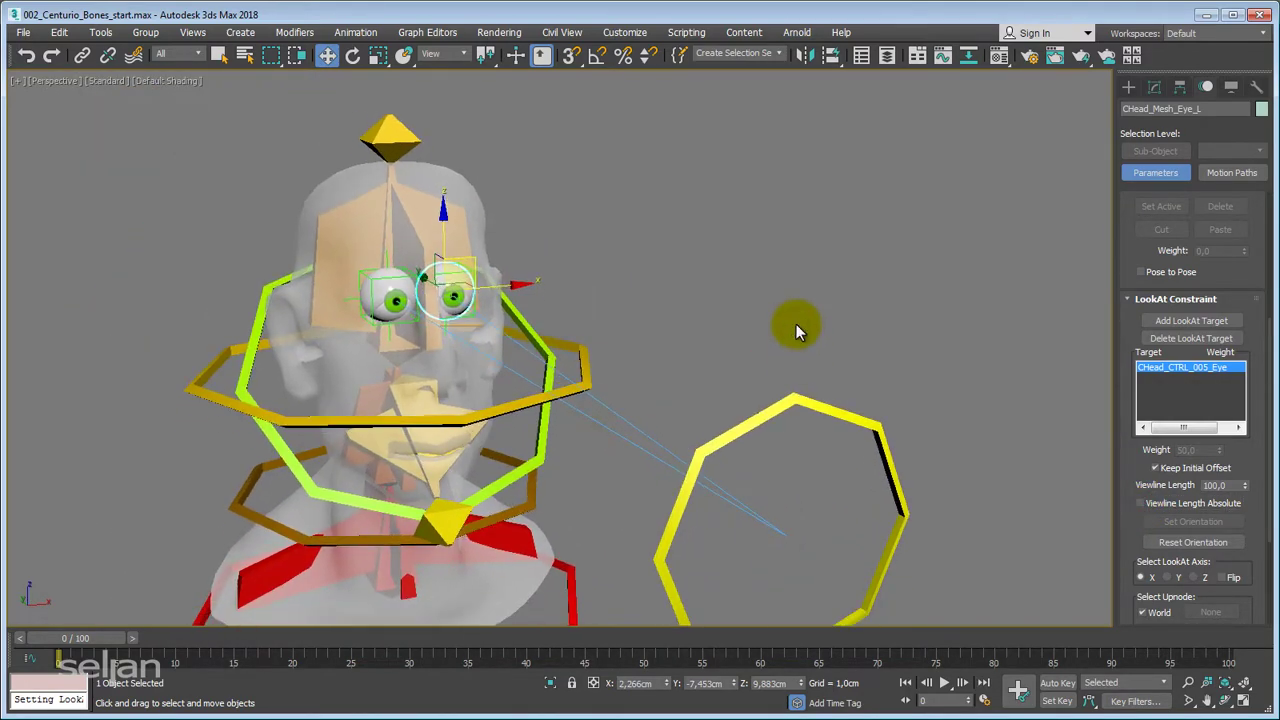
pyautogui.keyDown('alt'); pyautogui.moveTo(710, 276); pyautogui.dragTo(632, 323, button='middle'); pyautogui.keyUp('alt')
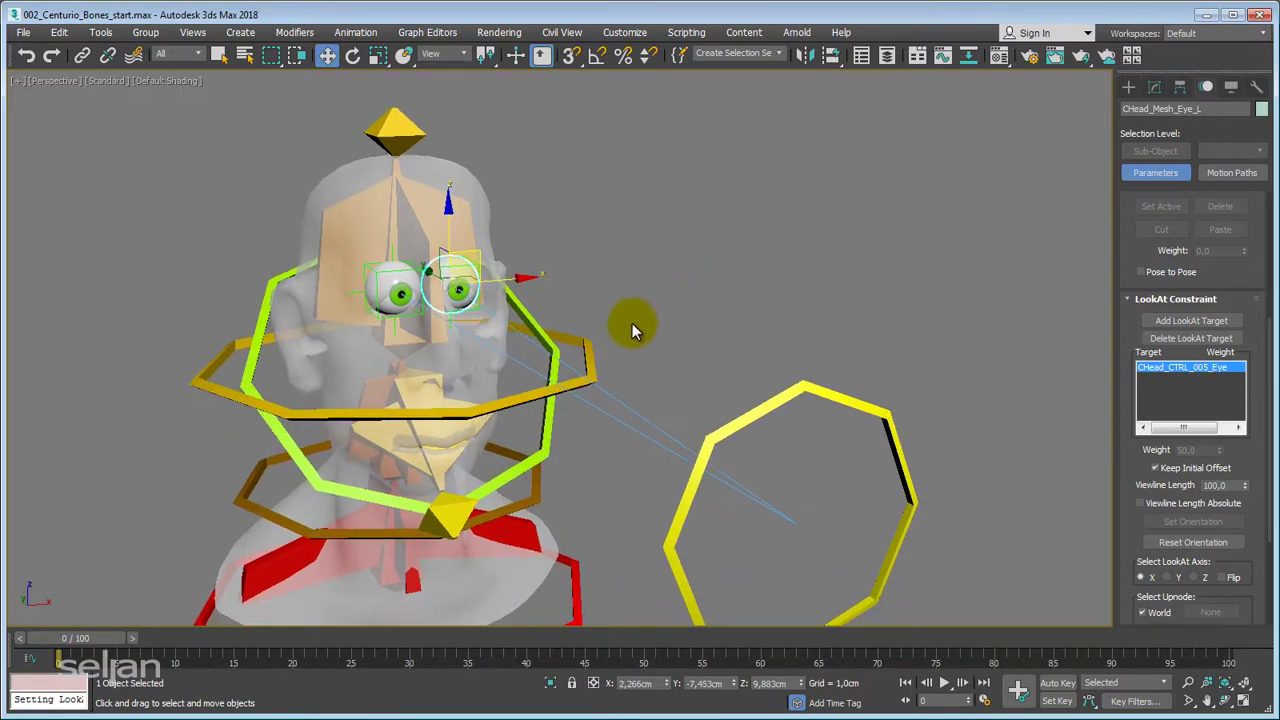
pyautogui.click(585, 362)
pyautogui.moveTo(398, 292); pyautogui.dragTo(446, 323, button='middle')
pyautogui.scroll(3, 455, 300)
pyautogui.scroll(2, 452, 340)
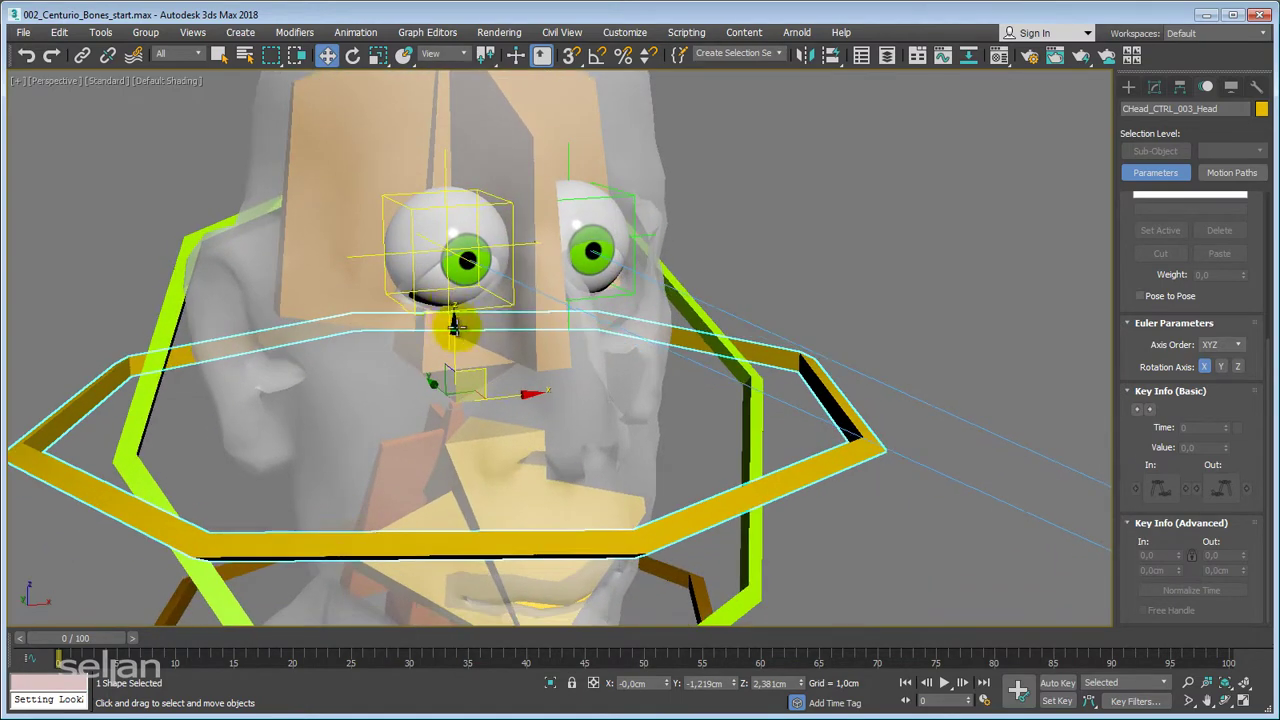
# Set the gradient type of the Eye material's Gradient Ramp map to 4 Corner.
pyautogui.click(470, 242)
pyautogui.click(1153, 88)
pyautogui.press('m')
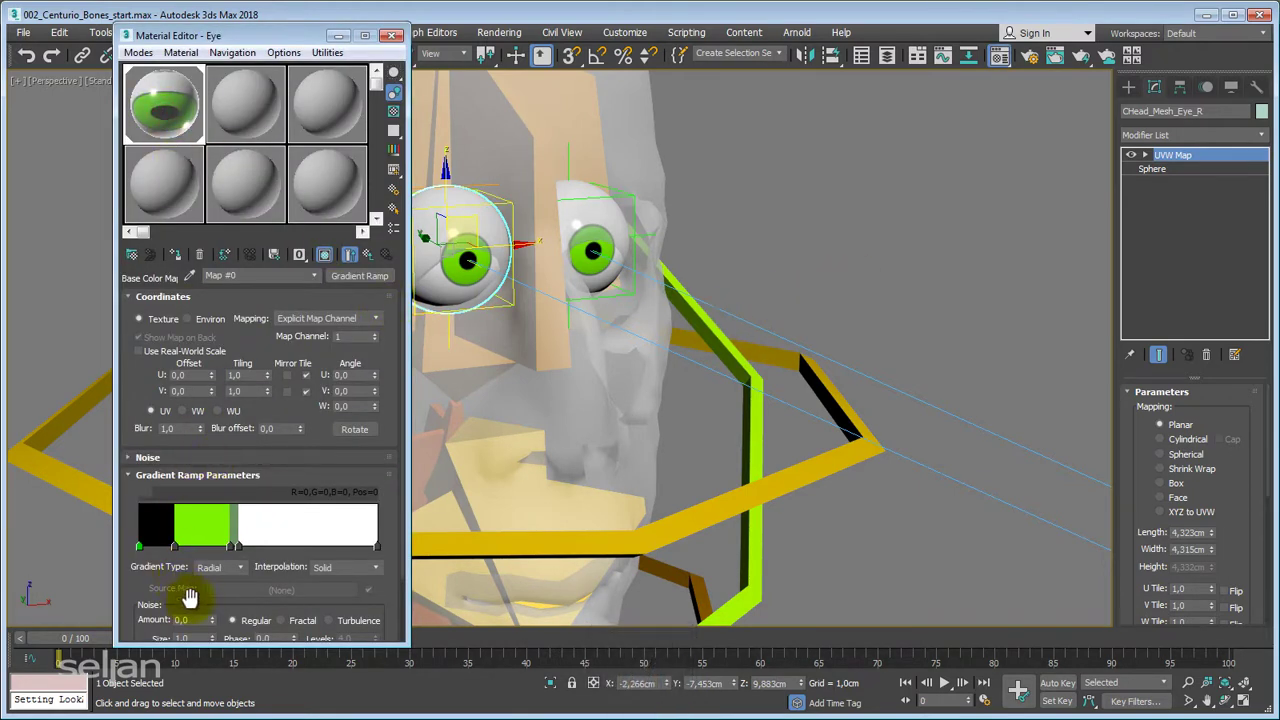
pyautogui.click(226, 570)
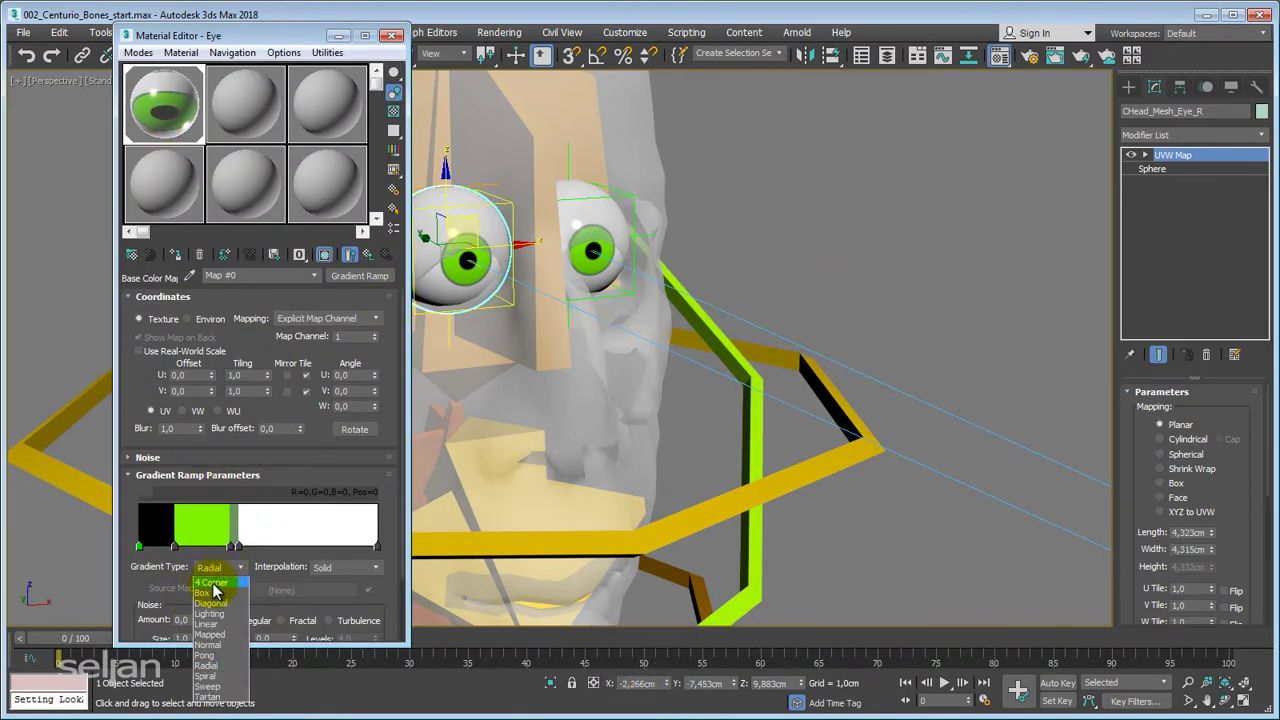
pyautogui.click(212, 583)
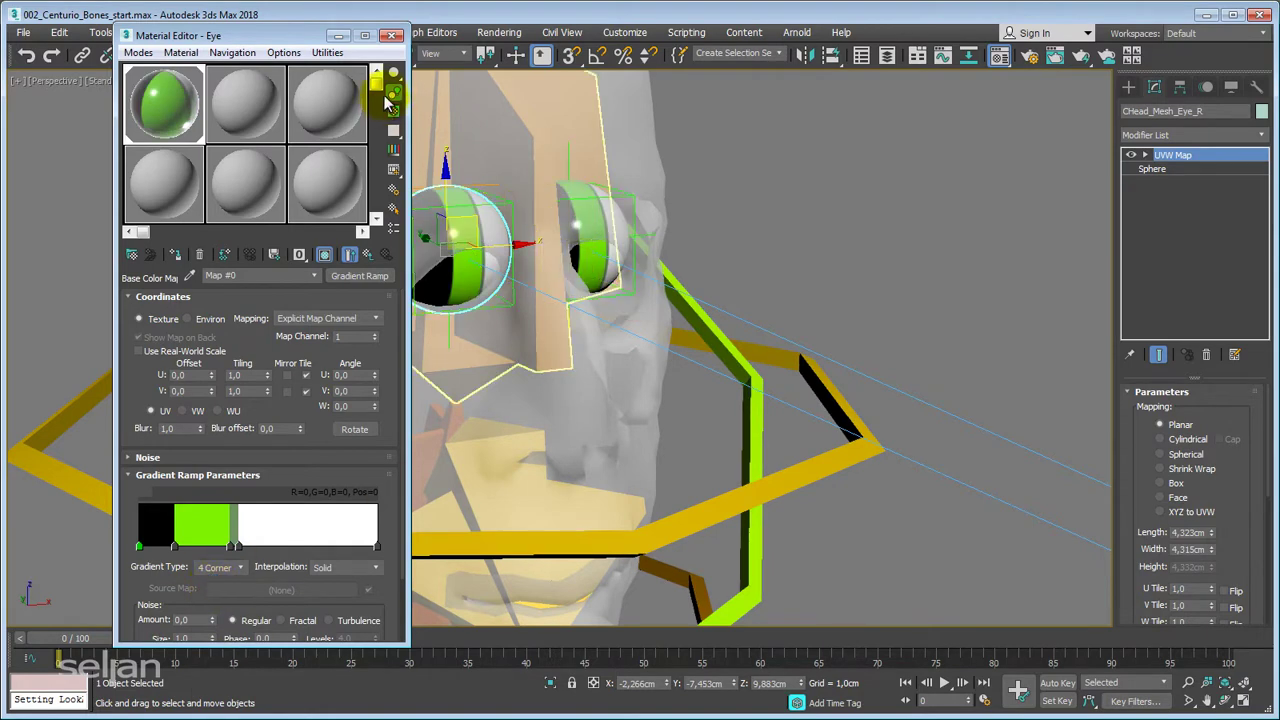
# Test-rotate the CHead_CTRL_003_Head control in different directions to check how the striped eyeballs twist, and undo the rotations.
pyautogui.click(840, 412)
pyautogui.moveTo(786, 316); pyautogui.dragTo(820, 309, button='middle')
pyautogui.scroll(-4, 820, 309)
pyautogui.moveTo(720, 342); pyautogui.dragTo(748, 371, button='middle')
pyautogui.press('e')
pyautogui.moveTo(666, 329); pyautogui.dragTo(854, 384)
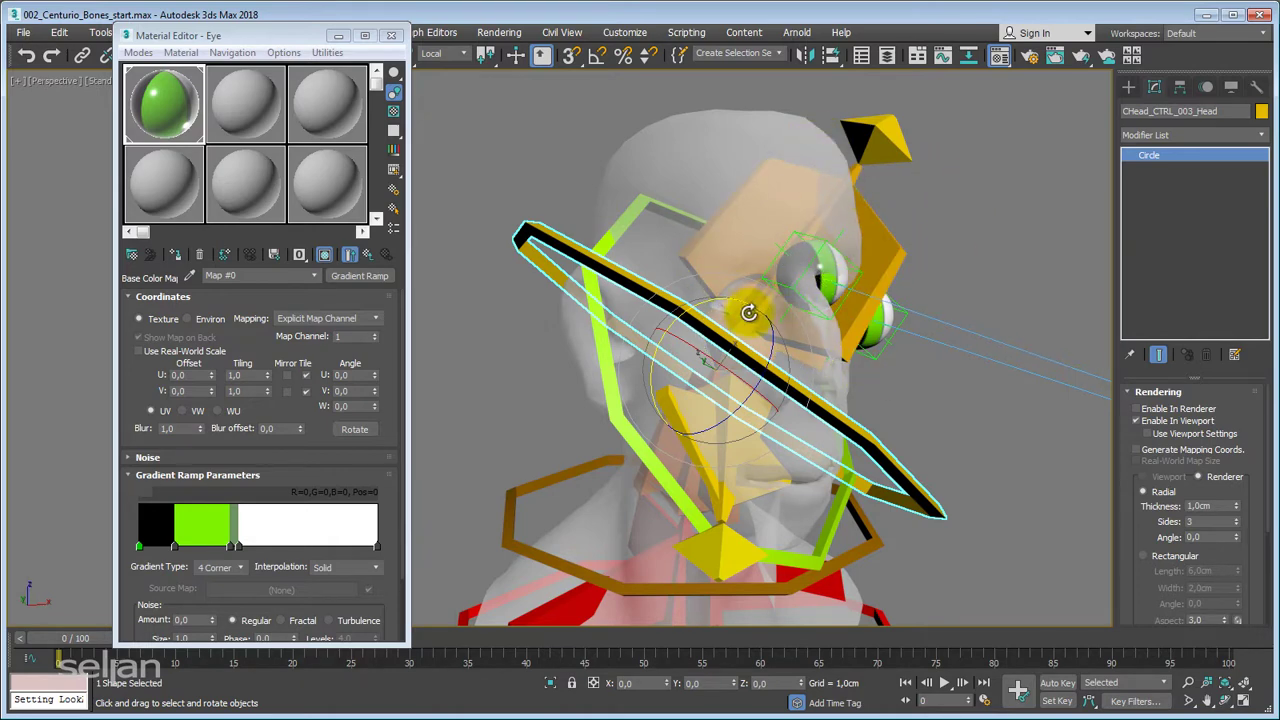
pyautogui.moveTo(712, 300); pyautogui.dragTo(599, 366)
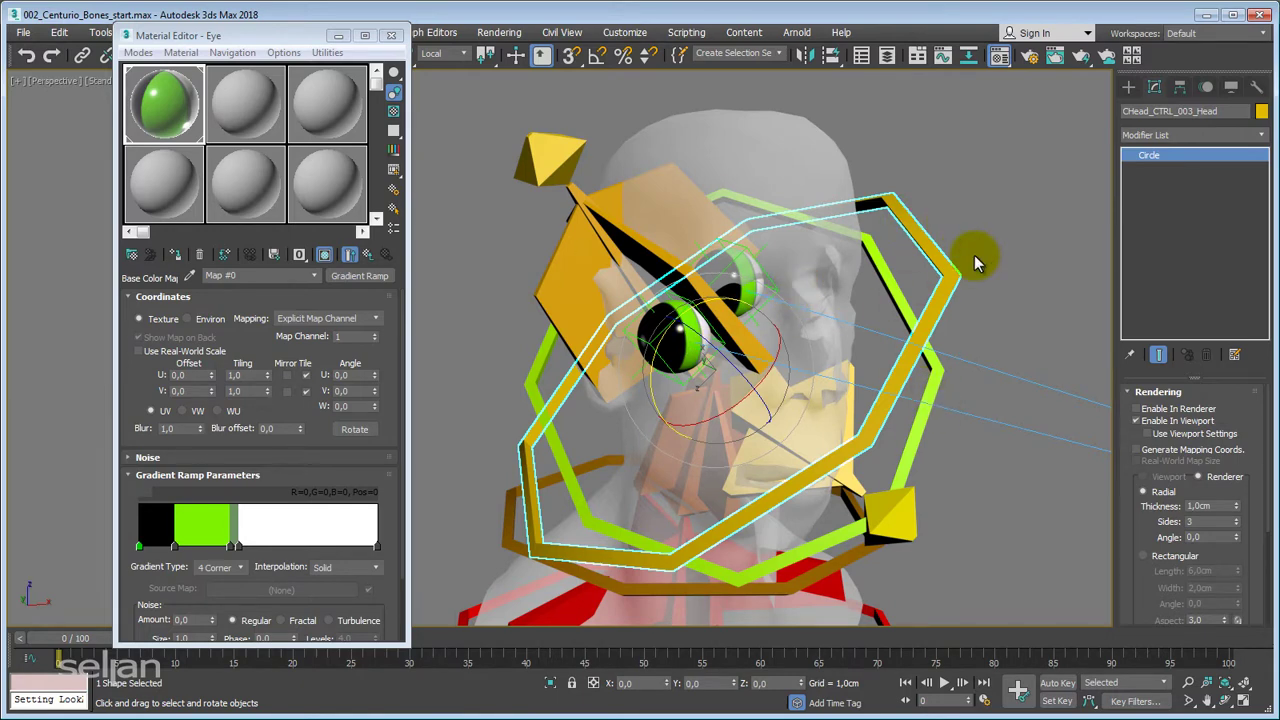
pyautogui.hotkey('ctrl', 'z')
pyautogui.hotkey('ctrl', 'z')
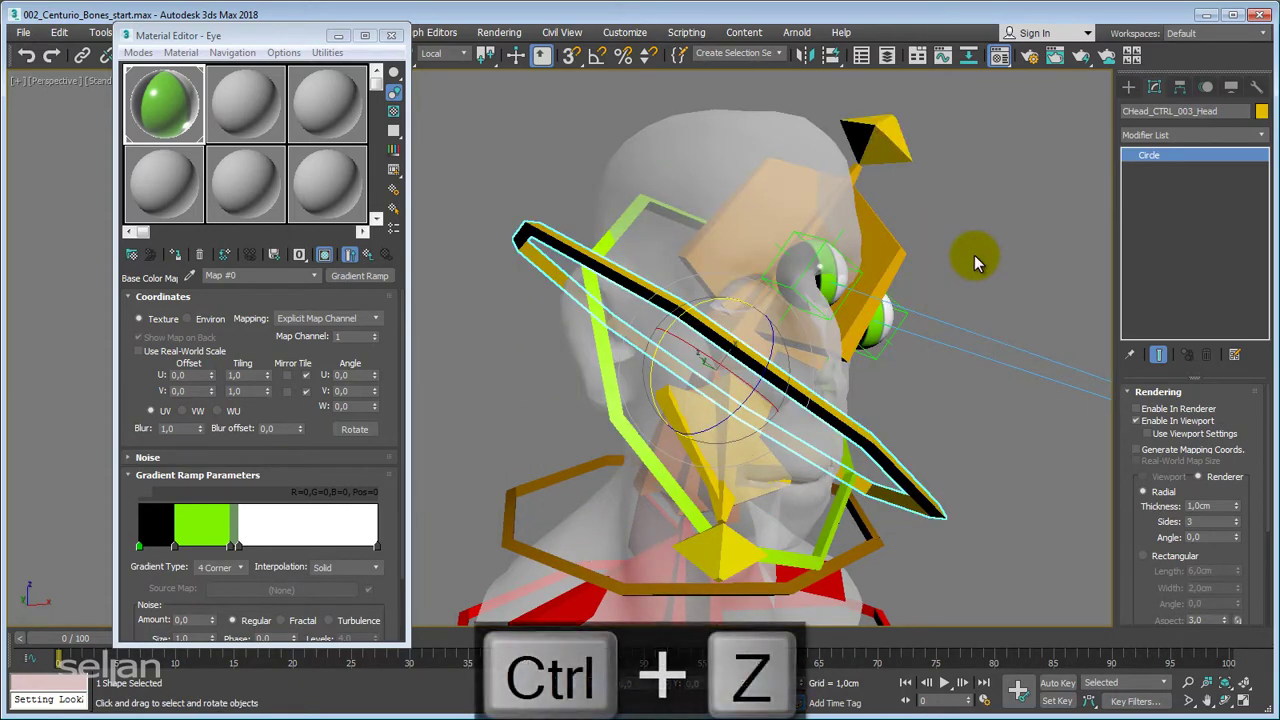
# Create a Point helper beside the top of the head in the Front view.
pyautogui.moveTo(919, 241); pyautogui.dragTo(943, 268, button='middle')
pyautogui.scroll(-3, 930, 265)
pyautogui.click(940, 268)
pyautogui.moveTo(1062, 204); pyautogui.dragTo(1018, 228, button='middle')
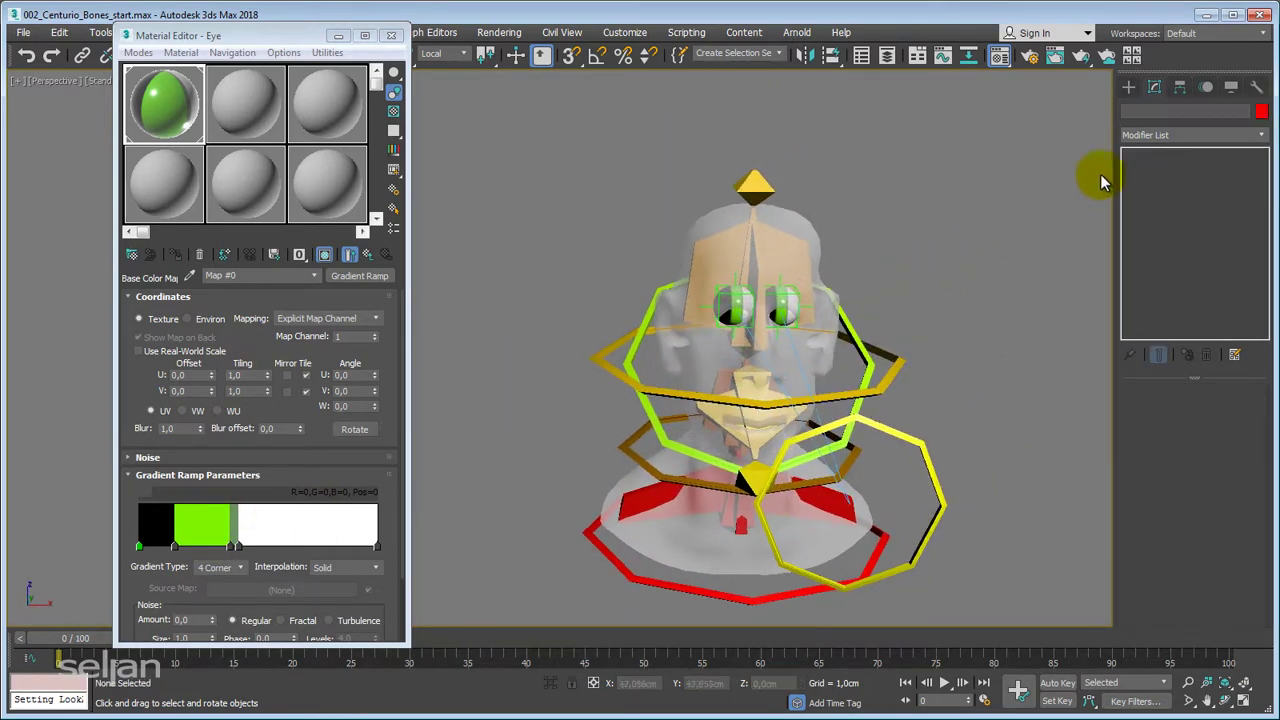
pyautogui.click(1128, 88)
pyautogui.press('f')
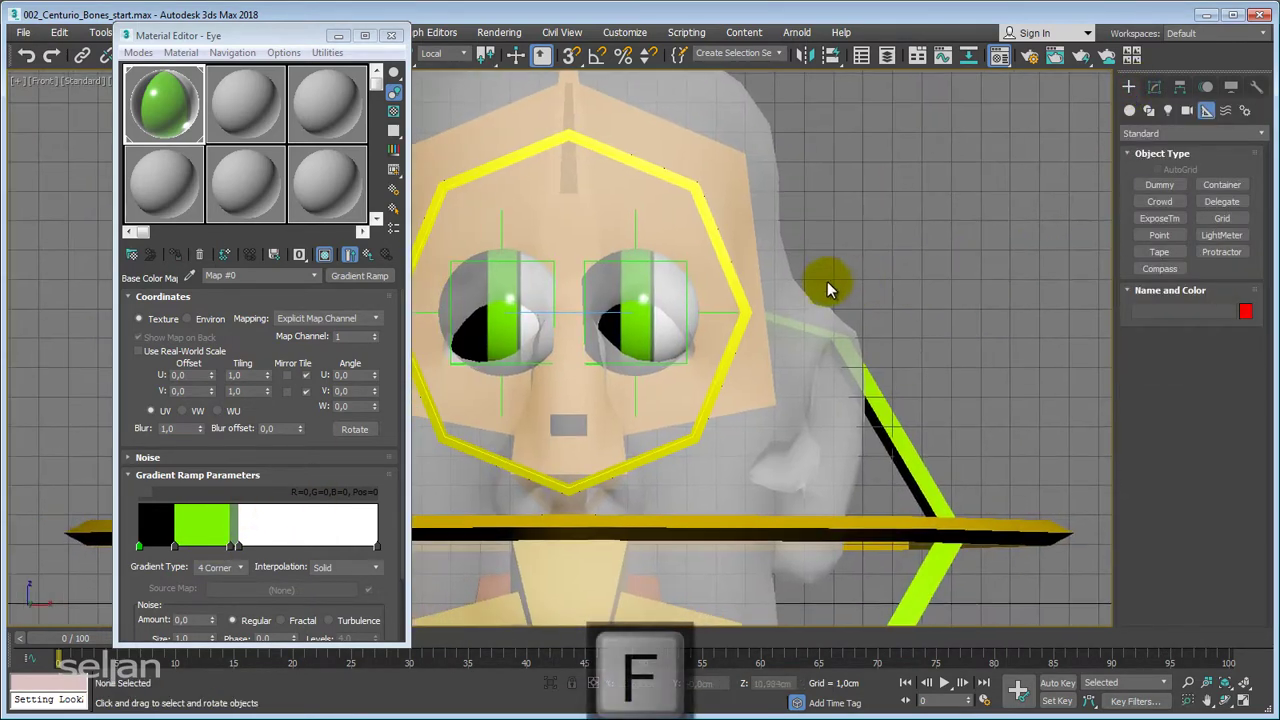
pyautogui.press('z')
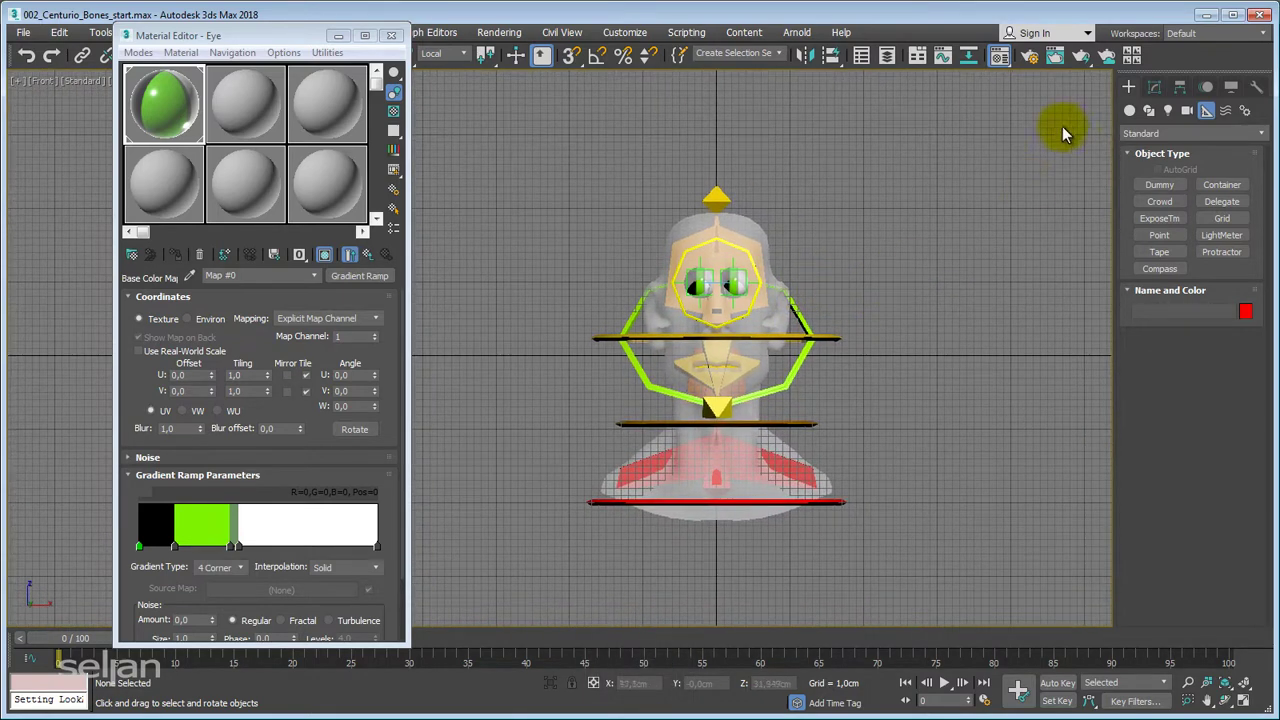
pyautogui.click(1159, 236)
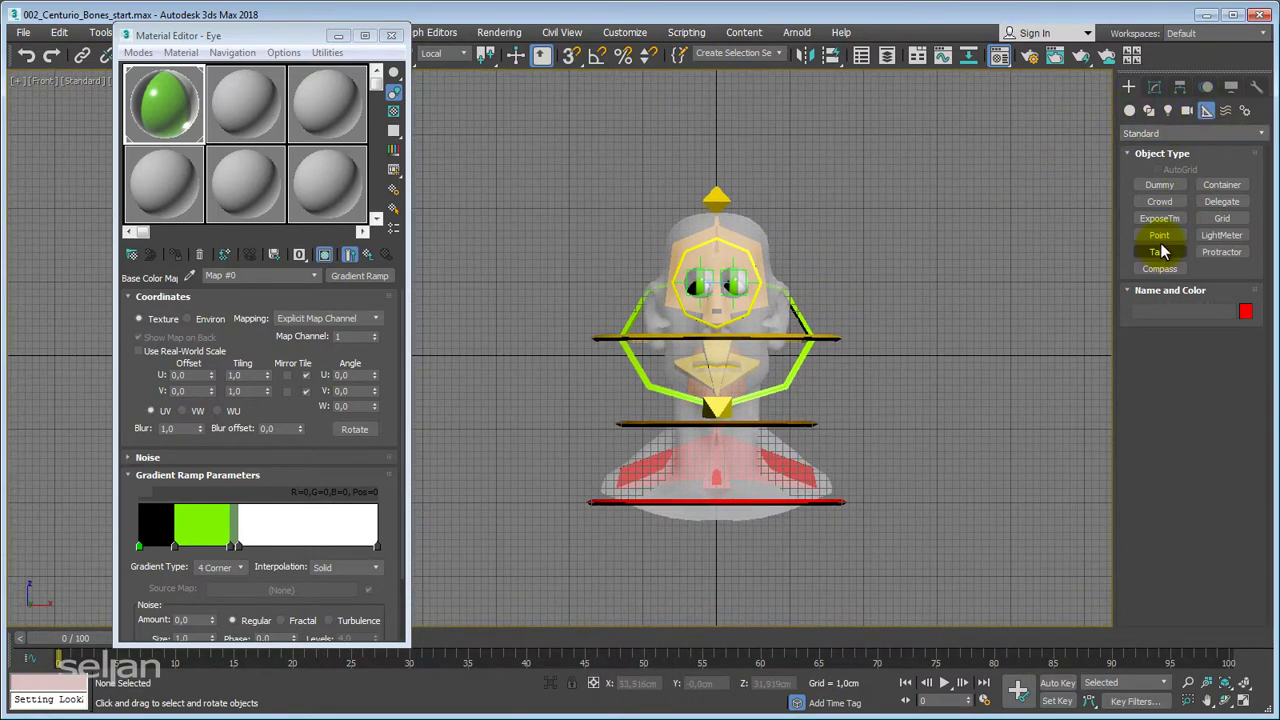
pyautogui.click(603, 214)
pyautogui.rightClick(586, 277)
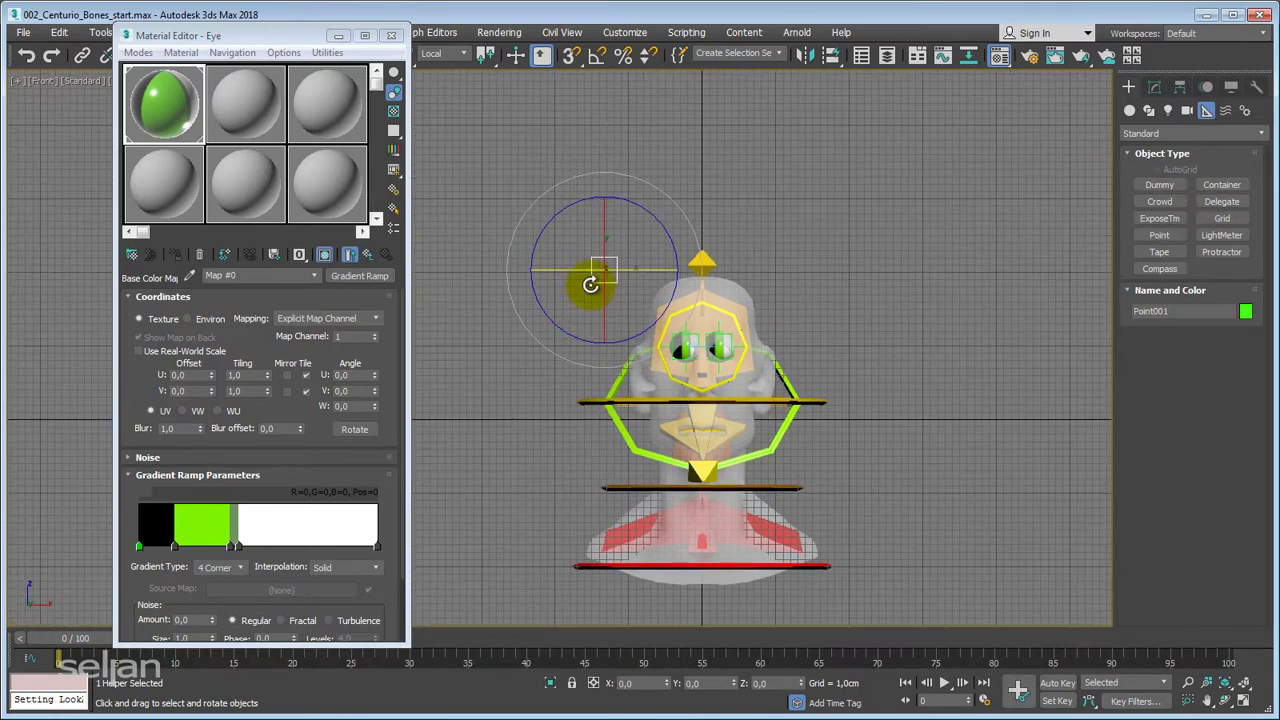
# Quick-align the new point helper to the yellow diamond on top of the head.
pyautogui.press('p')
pyautogui.keyDown('alt'); pyautogui.moveTo(614, 286); pyautogui.dragTo(566, 337, button='middle'); pyautogui.keyUp('alt')
pyautogui.scroll(2, 577, 323)
pyautogui.moveTo(686, 304); pyautogui.dragTo(692, 308, button='middle')
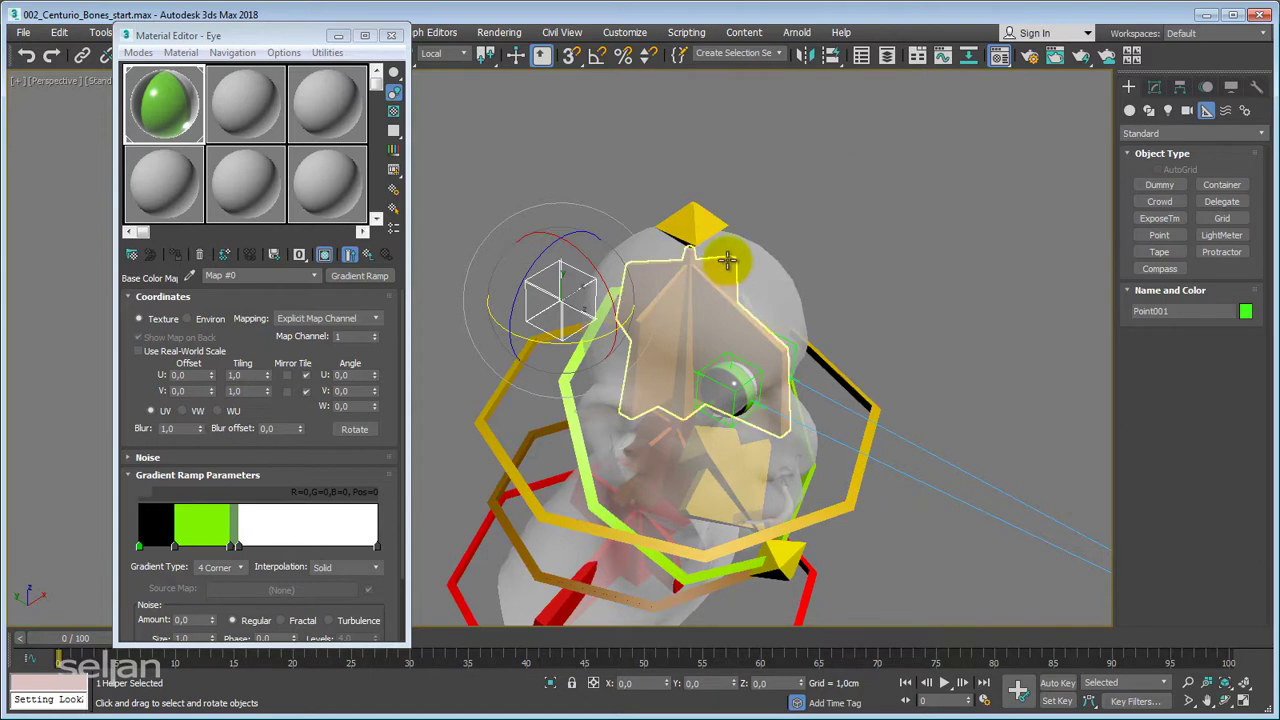
pyautogui.hotkey('shift', 'a')
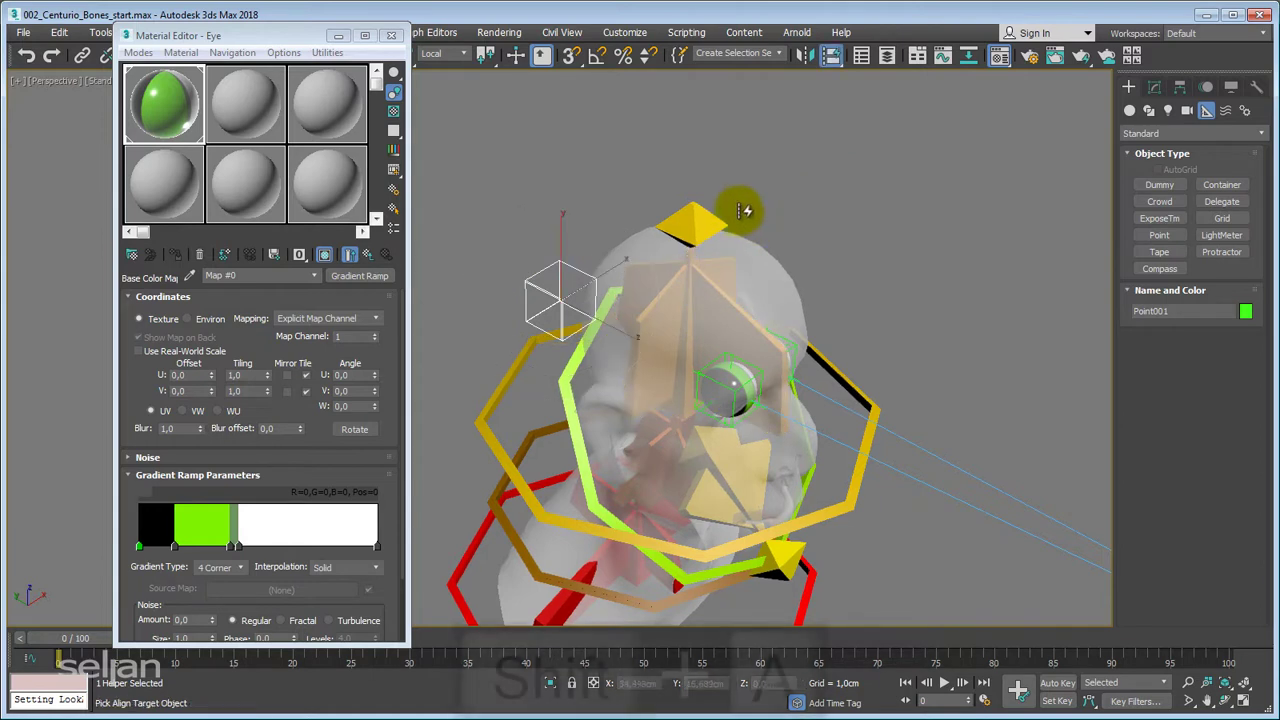
pyautogui.click(686, 220)
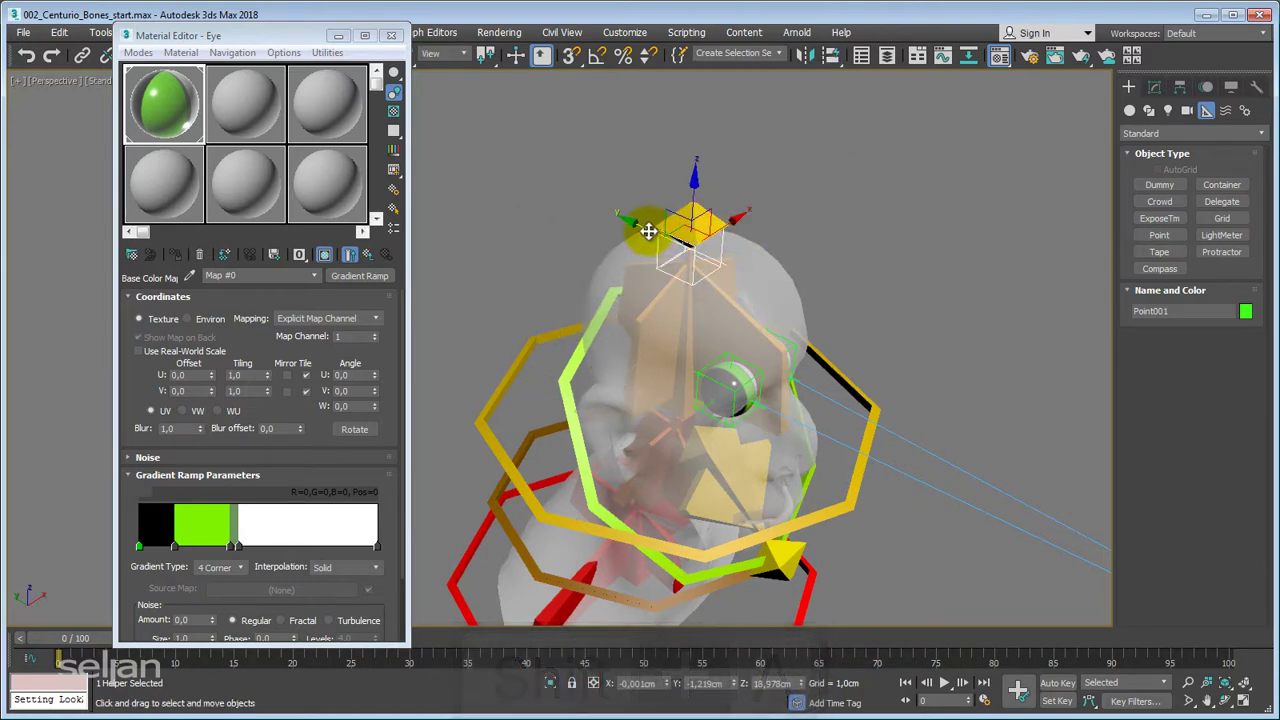
# Move the point helper forward along Y to about -8.08 cm, placing it above the eyes.
pyautogui.moveTo(650, 225); pyautogui.dragTo(735, 295)
pyautogui.keyDown('alt'); pyautogui.moveTo(737, 286); pyautogui.dragTo(571, 290, button='middle'); pyautogui.keyUp('alt')
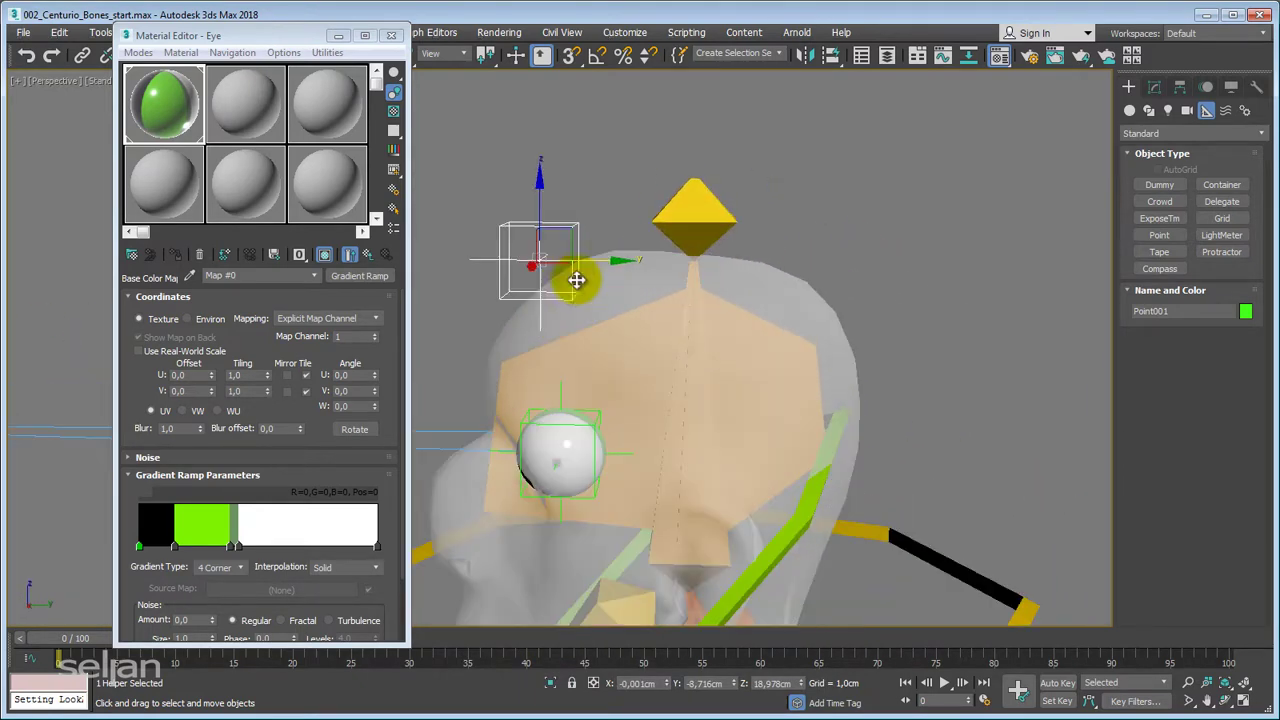
pyautogui.moveTo(587, 260); pyautogui.dragTo(600, 261)
pyautogui.keyDown('alt'); pyautogui.moveTo(873, 278); pyautogui.dragTo(730, 290, button='middle'); pyautogui.keyUp('alt')
# Close the Material Editor and link the point helper above the eyes to the head bone as its parent.
pyautogui.moveTo(297, 37); pyautogui.dragTo(141, 168)
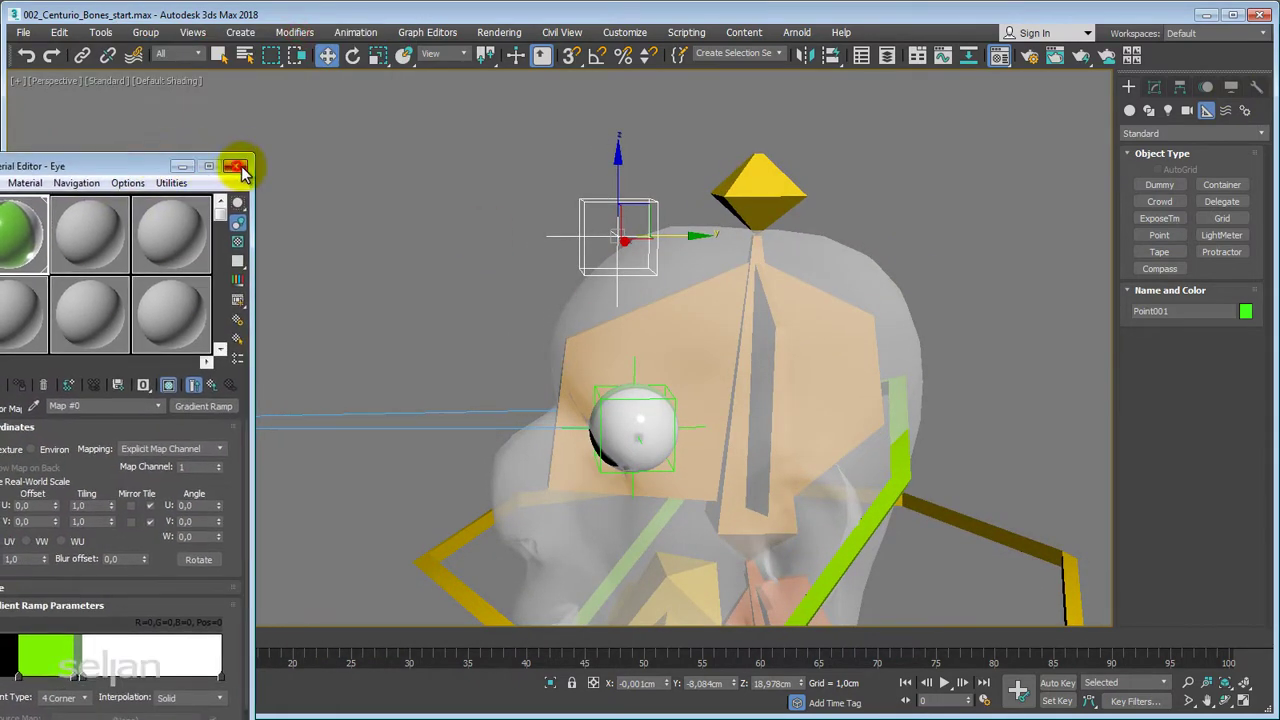
pyautogui.click(237, 170)
pyautogui.click(83, 56)
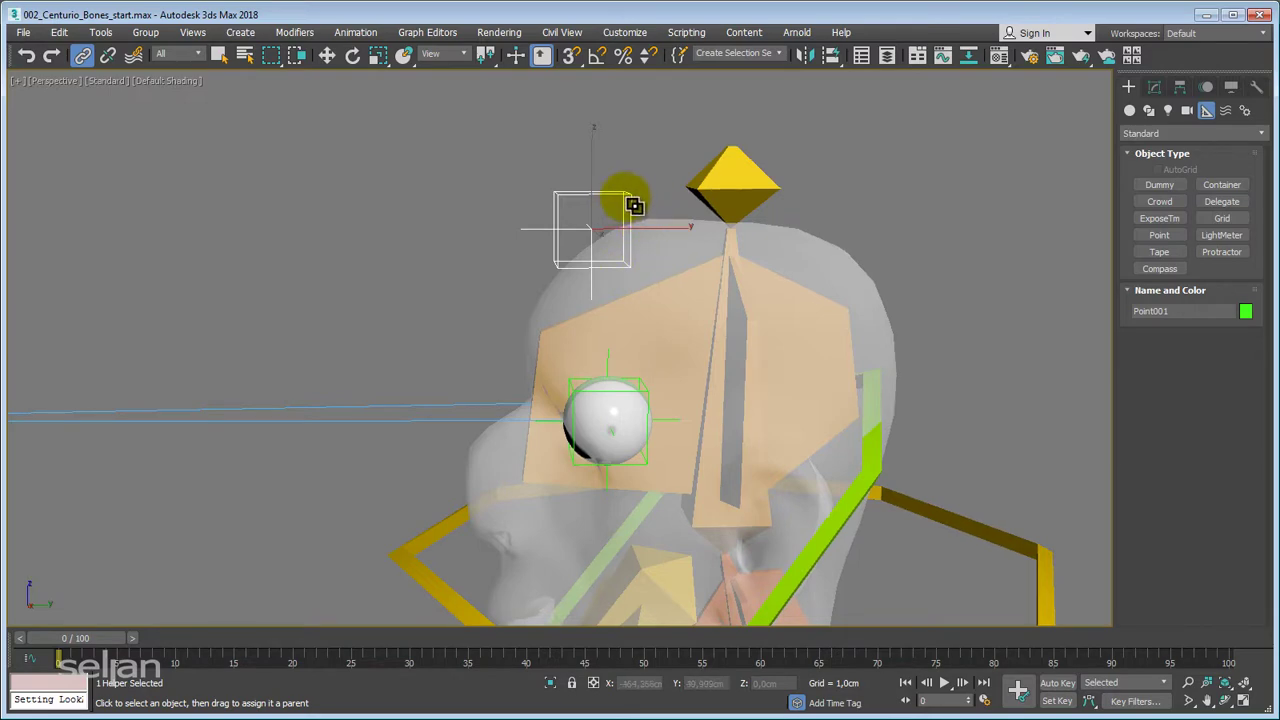
pyautogui.moveTo(633, 204); pyautogui.dragTo(640, 325)
# Test-rotate the CHead_CTRL_003_Head control sideways to check that the linked point helper follows the head, and undo the rotations.
pyautogui.scroll(-3, 640, 325)
pyautogui.keyDown('alt'); pyautogui.moveTo(642, 326); pyautogui.dragTo(780, 335, button='middle'); pyautogui.keyUp('alt')
pyautogui.click(740, 483)
pyautogui.moveTo(716, 452); pyautogui.dragTo(730, 446, button='middle')
pyautogui.press('e')
pyautogui.moveTo(554, 397); pyautogui.dragTo(502, 428)
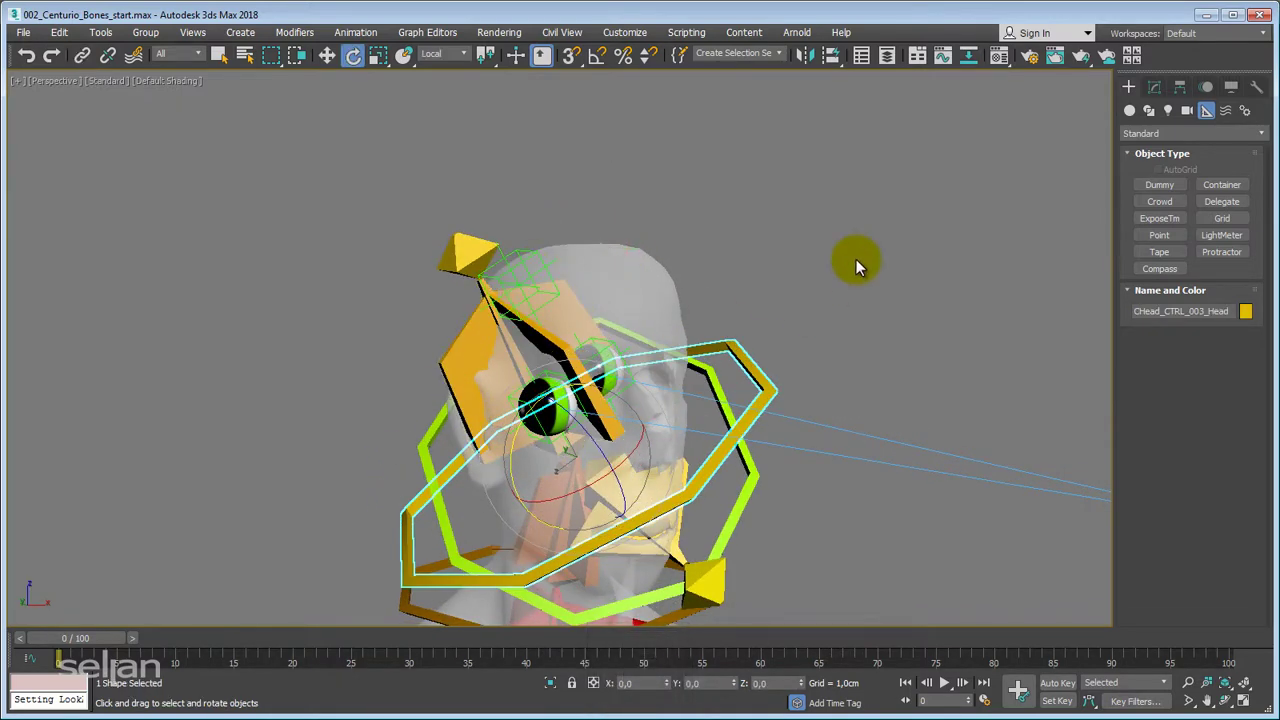
pyautogui.hotkey('ctrl', 'z')
pyautogui.keyDown('alt'); pyautogui.moveTo(849, 277); pyautogui.dragTo(772, 255, button='middle'); pyautogui.keyUp('alt')
pyautogui.keyDown('alt'); pyautogui.moveTo(649, 208); pyautogui.dragTo(486, 357, button='middle'); pyautogui.keyUp('alt')
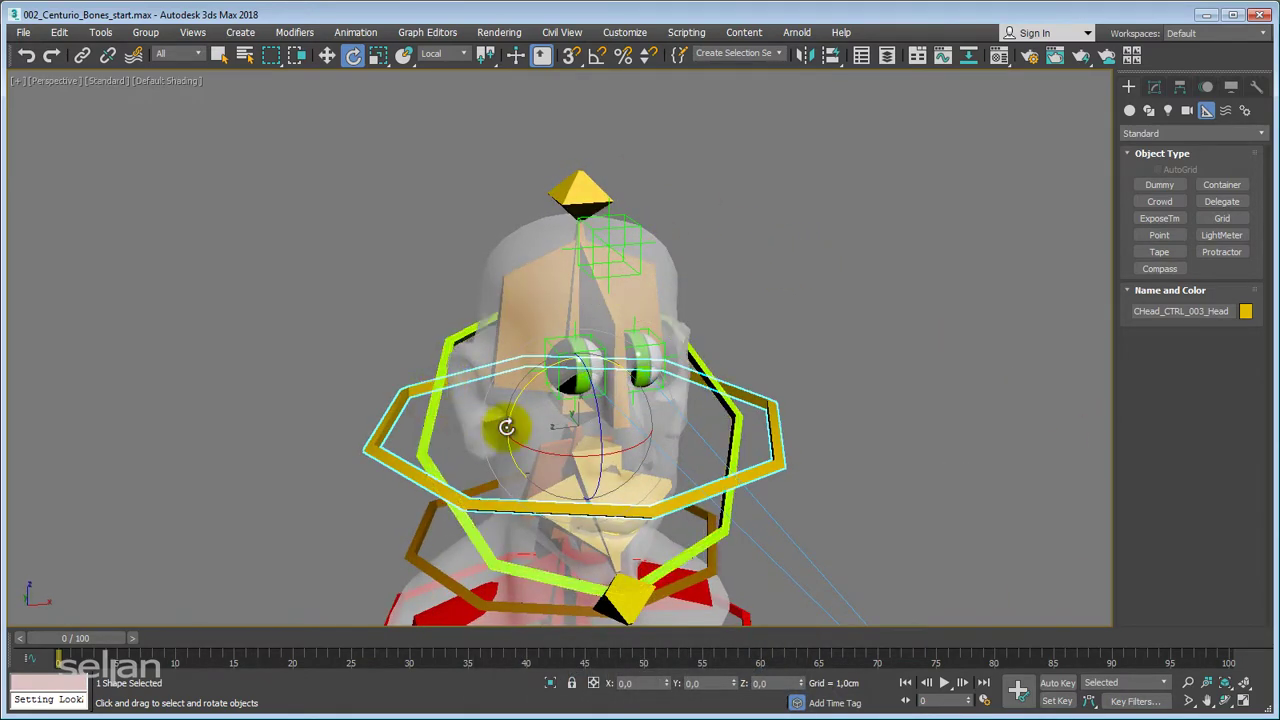
pyautogui.moveTo(528, 380); pyautogui.dragTo(483, 423)
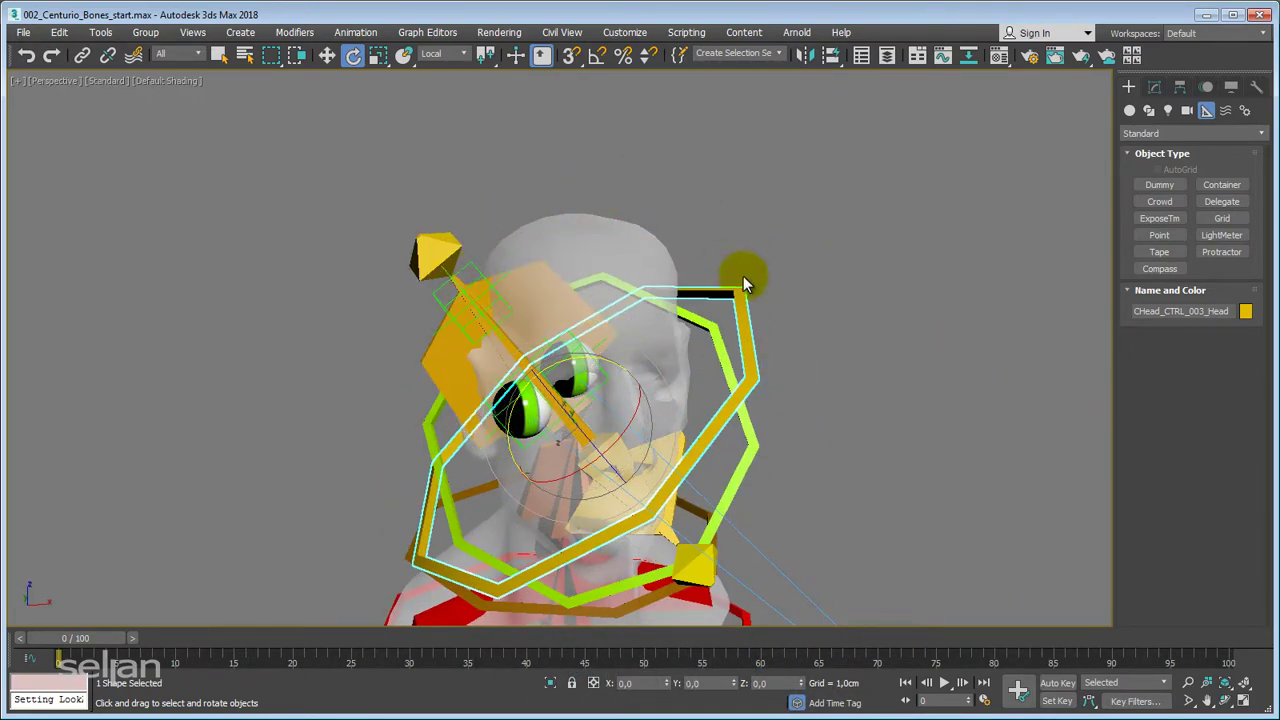
pyautogui.hotkey('ctrl', 'z')
pyautogui.hotkey('ctrl', 'z')
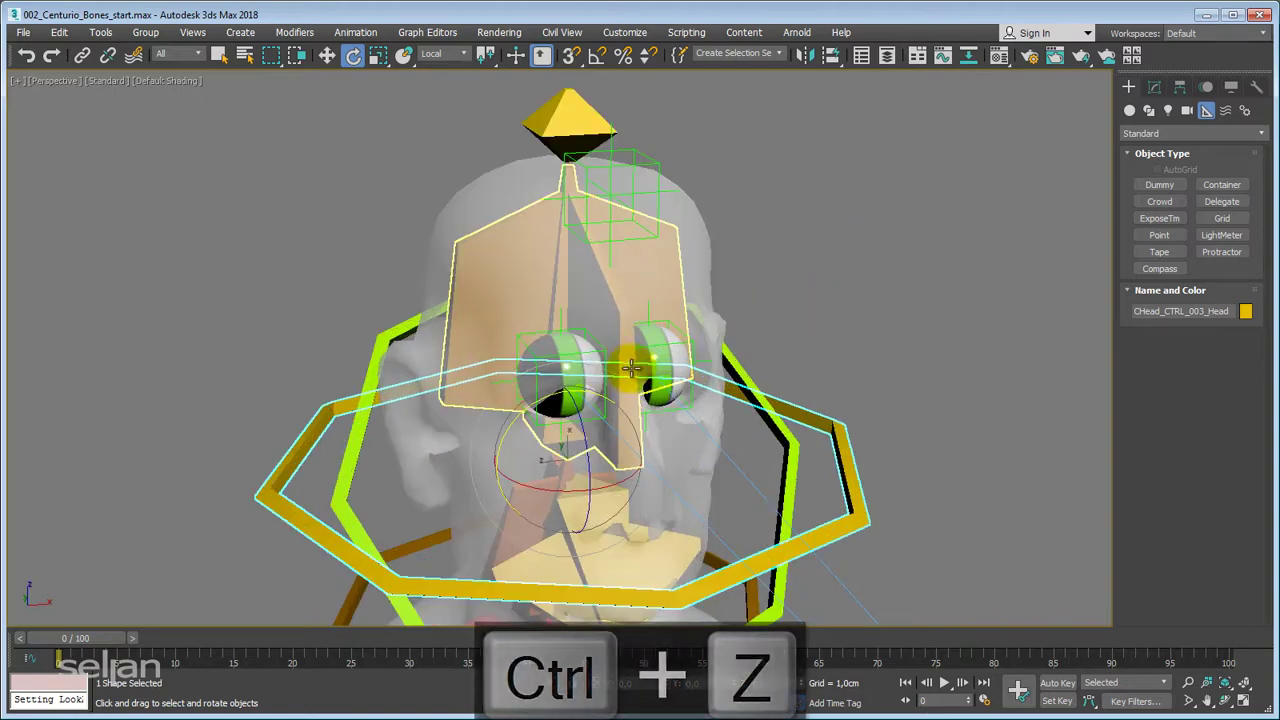
# Rename the point helper above the eyes as CHead_HLP_Eye_Upnode, reusing the name prefix copied from the left eye helper.
pyautogui.click(666, 357)
pyautogui.keyDown('alt'); pyautogui.moveTo(668, 357); pyautogui.dragTo(729, 357, button='middle'); pyautogui.keyUp('alt')
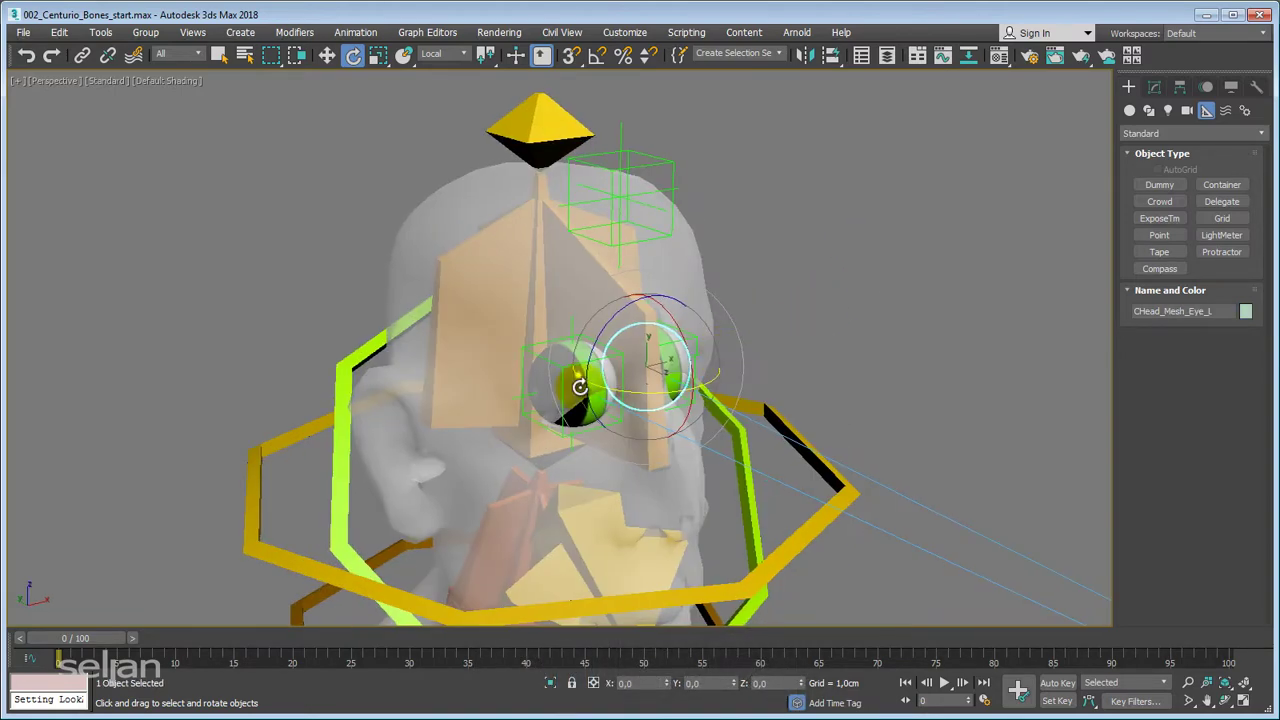
pyautogui.moveTo(587, 392); pyautogui.dragTo(567, 405)
pyautogui.click(569, 406)
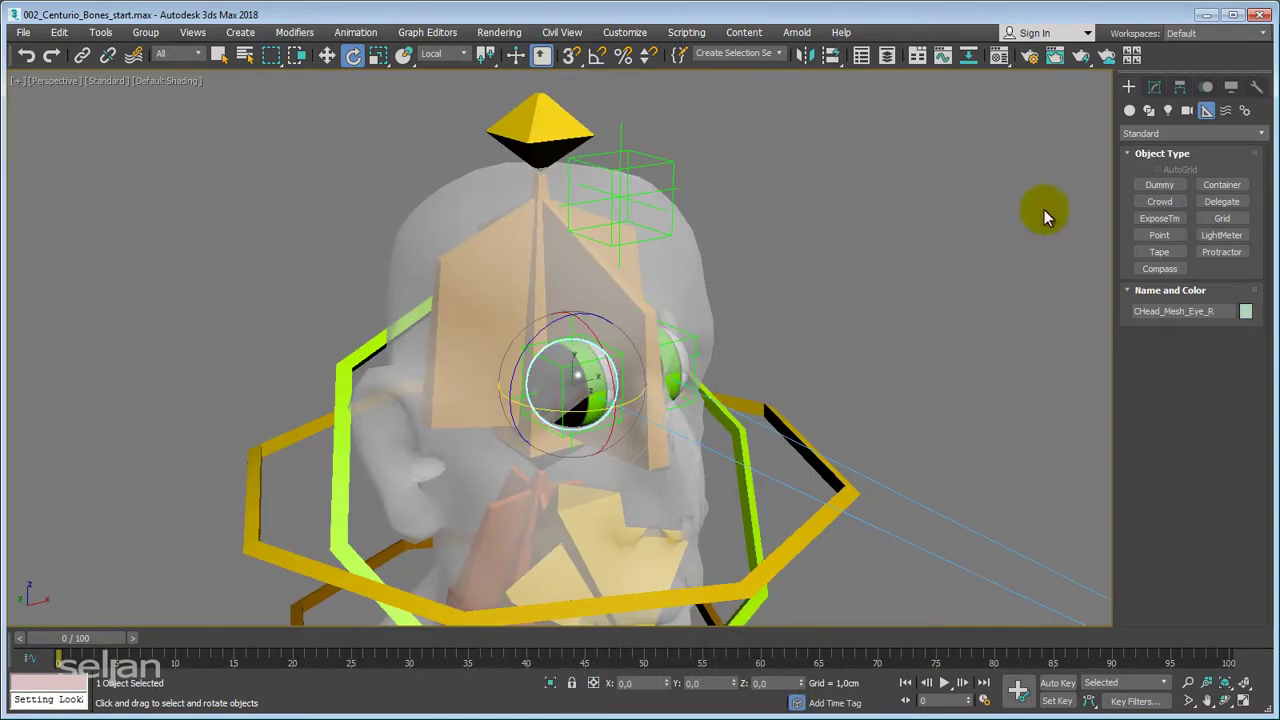
pyautogui.click(1154, 87)
pyautogui.keyDown('alt'); pyautogui.moveTo(964, 207); pyautogui.dragTo(705, 216, button='middle'); pyautogui.keyUp('alt')
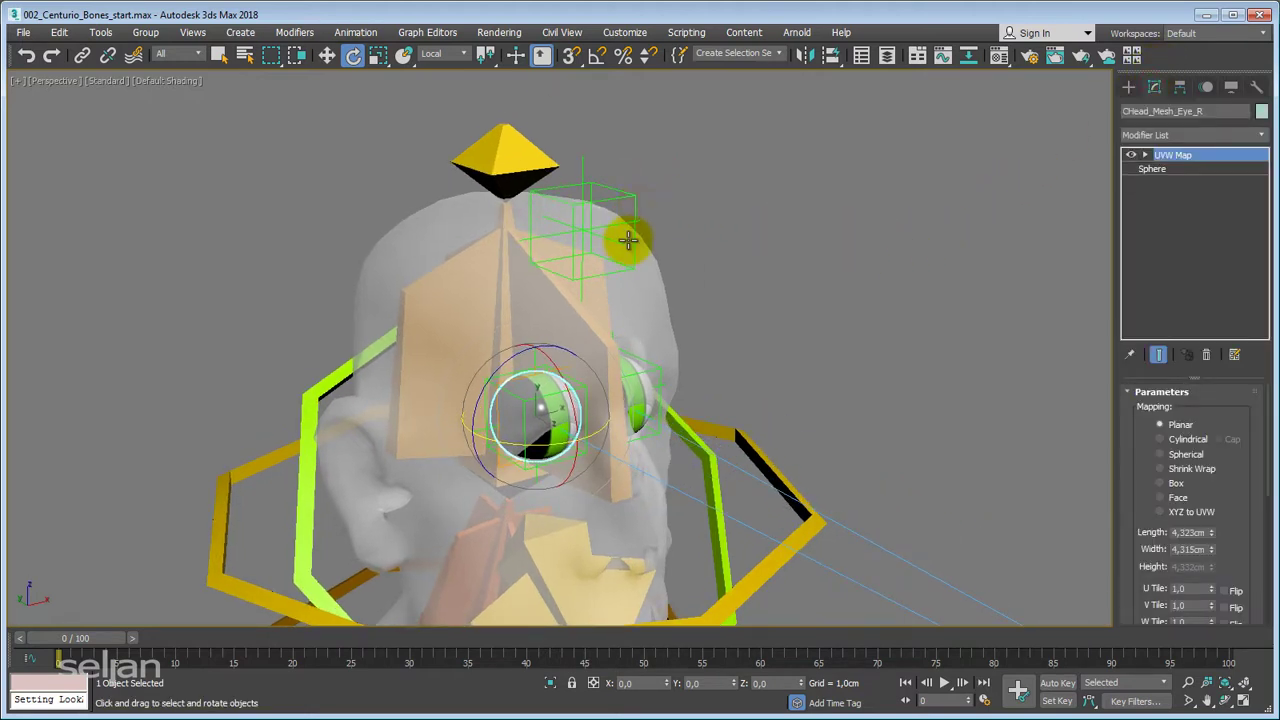
pyautogui.click(659, 392)
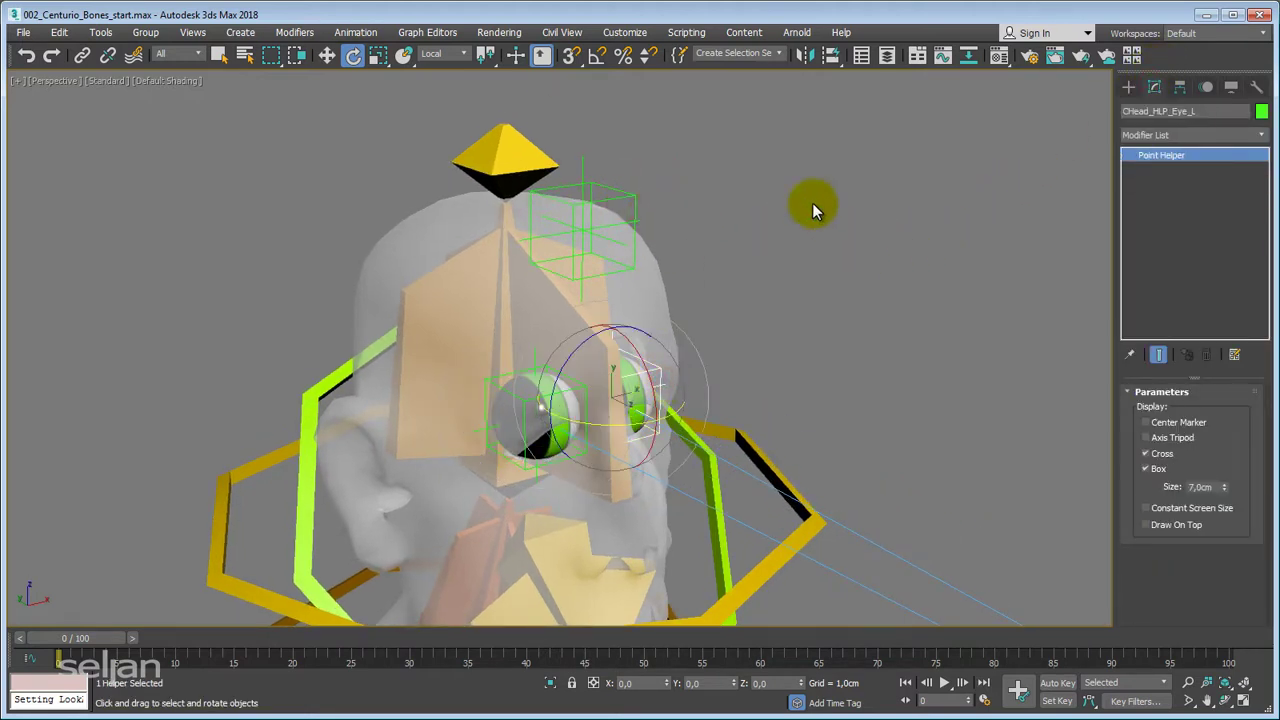
pyautogui.hotkey('ctrl', 'c')
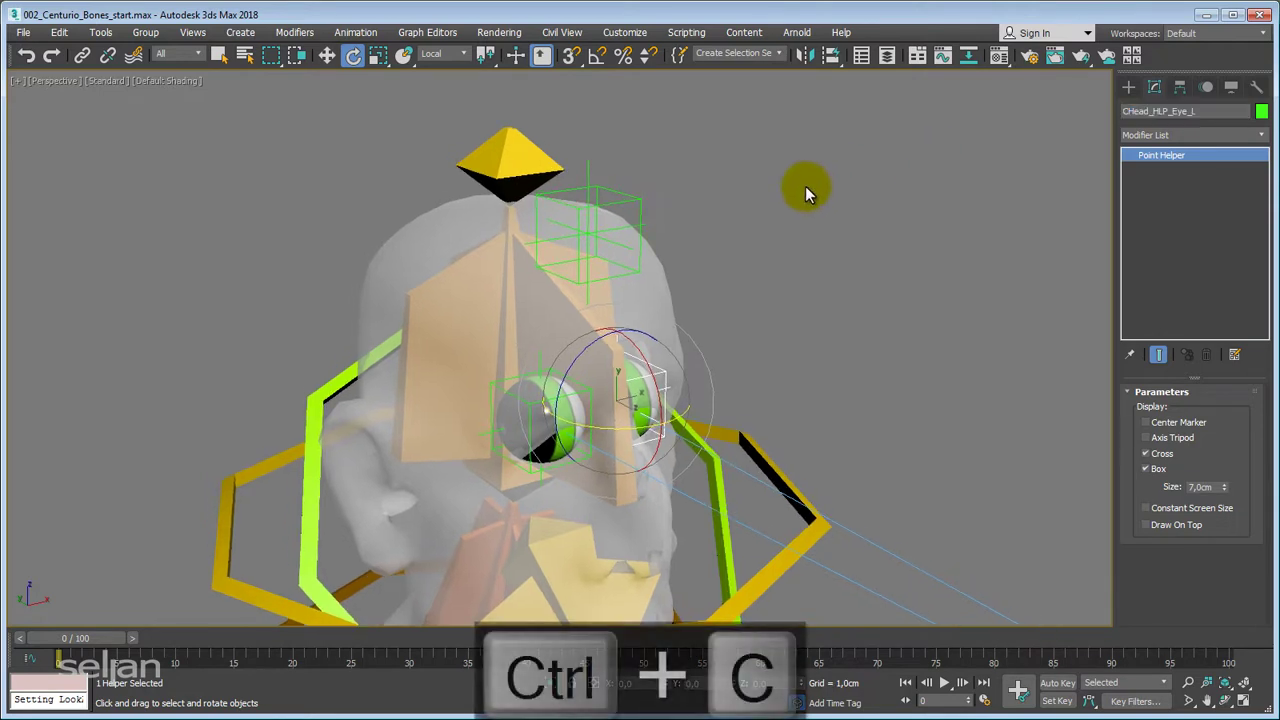
pyautogui.click(648, 209)
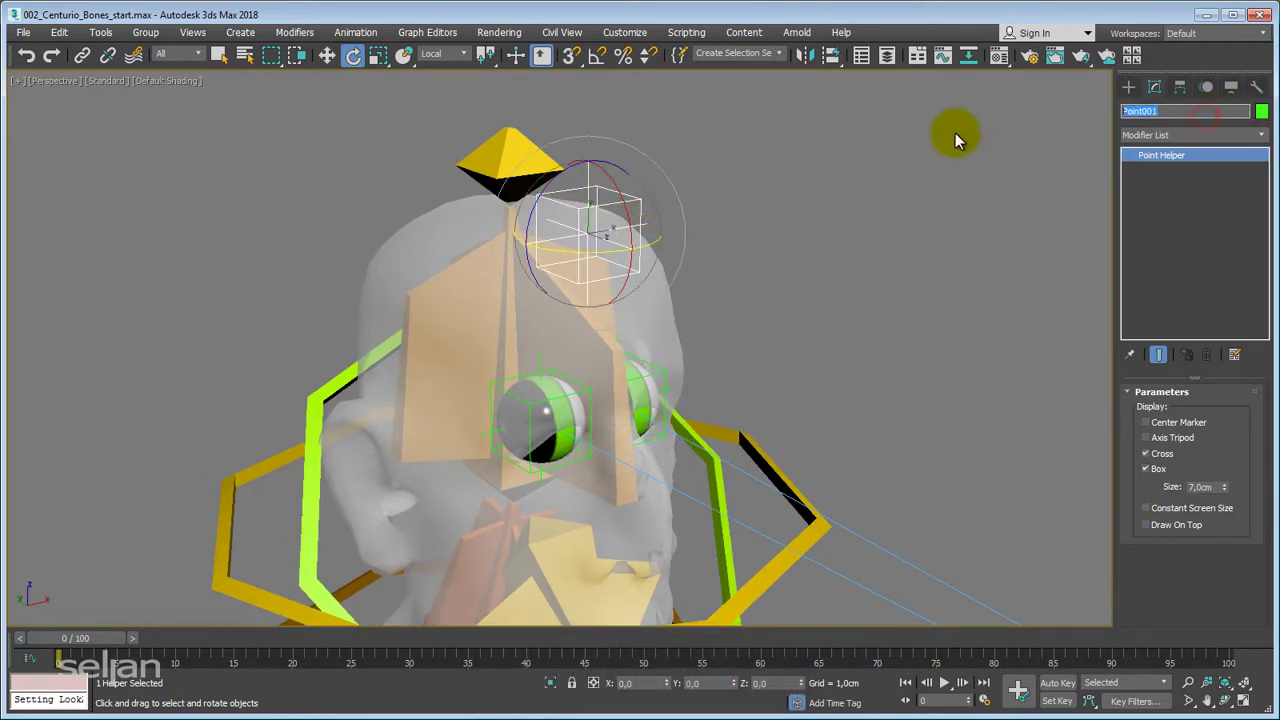
pyautogui.hotkey('ctrl', 'v')
pyautogui.write('Upnode')
# Replace the World upnode in the right eyeball's LookAt constraint with the CHead_HLP_Eye_Upnode helper.
pyautogui.click(515, 447)
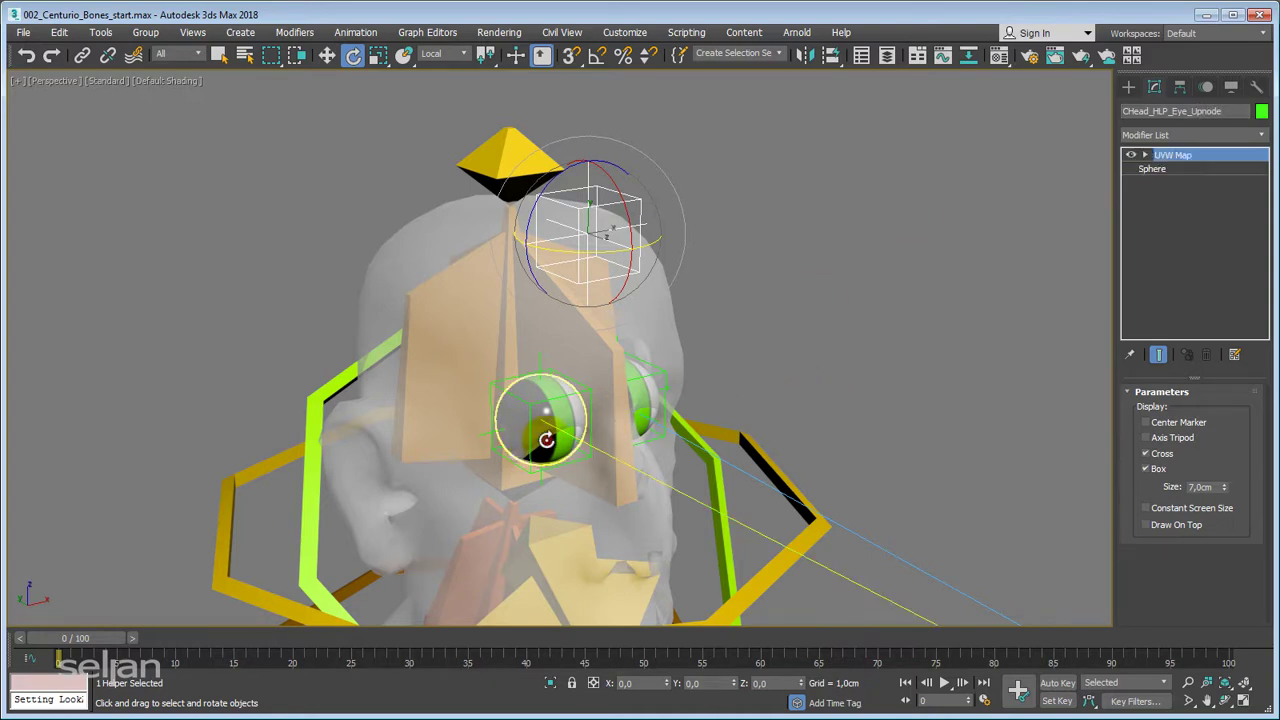
pyautogui.click(1207, 88)
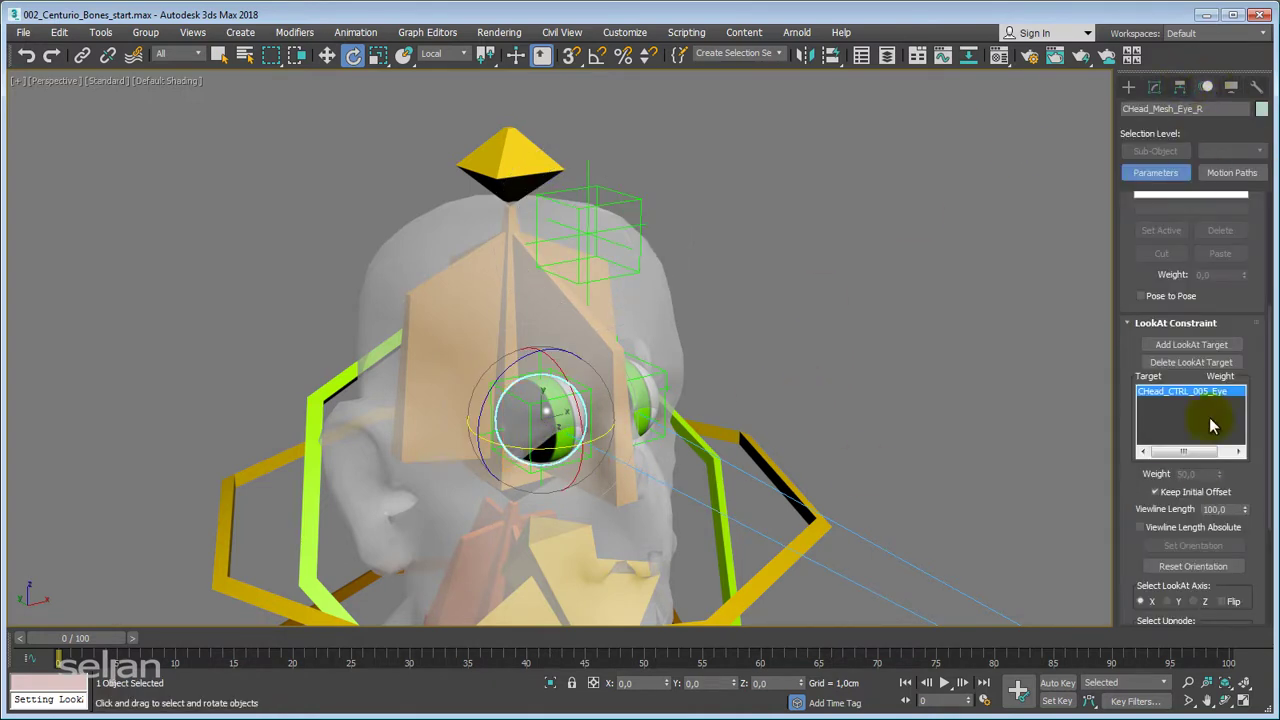
pyautogui.scroll(-1, 1136, 483)
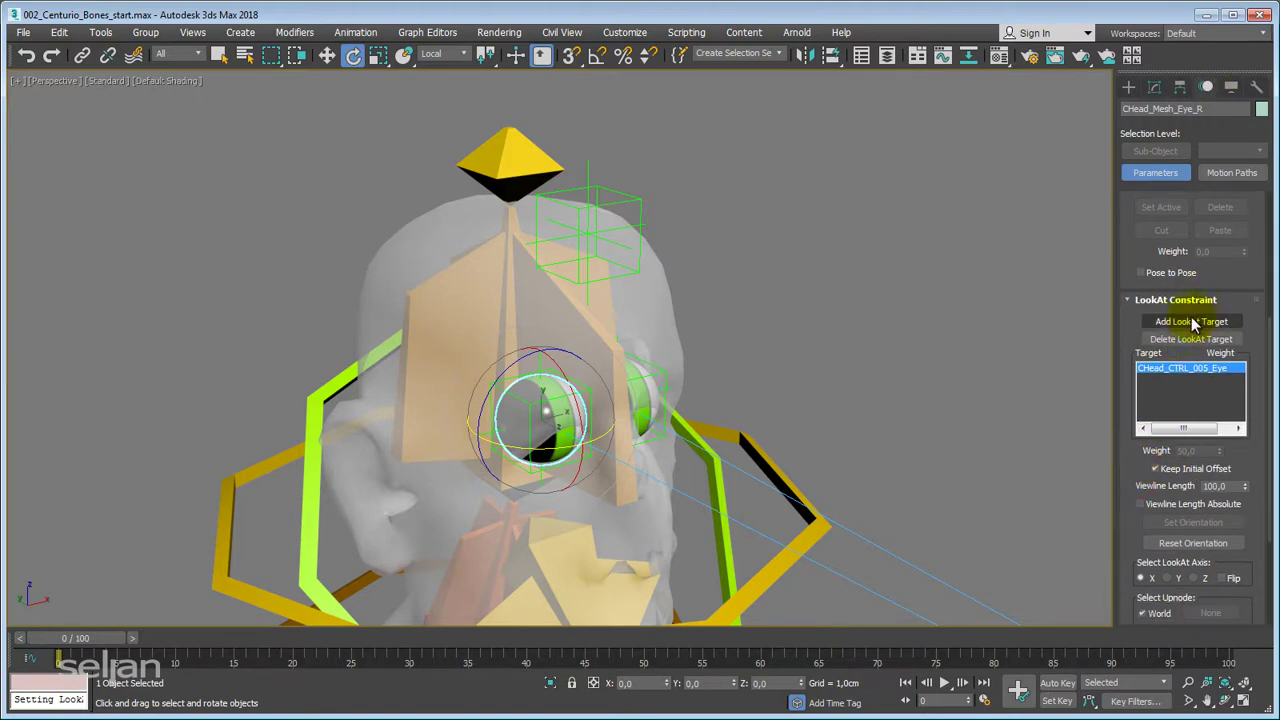
pyautogui.moveTo(1128, 480); pyautogui.dragTo(1132, 370)
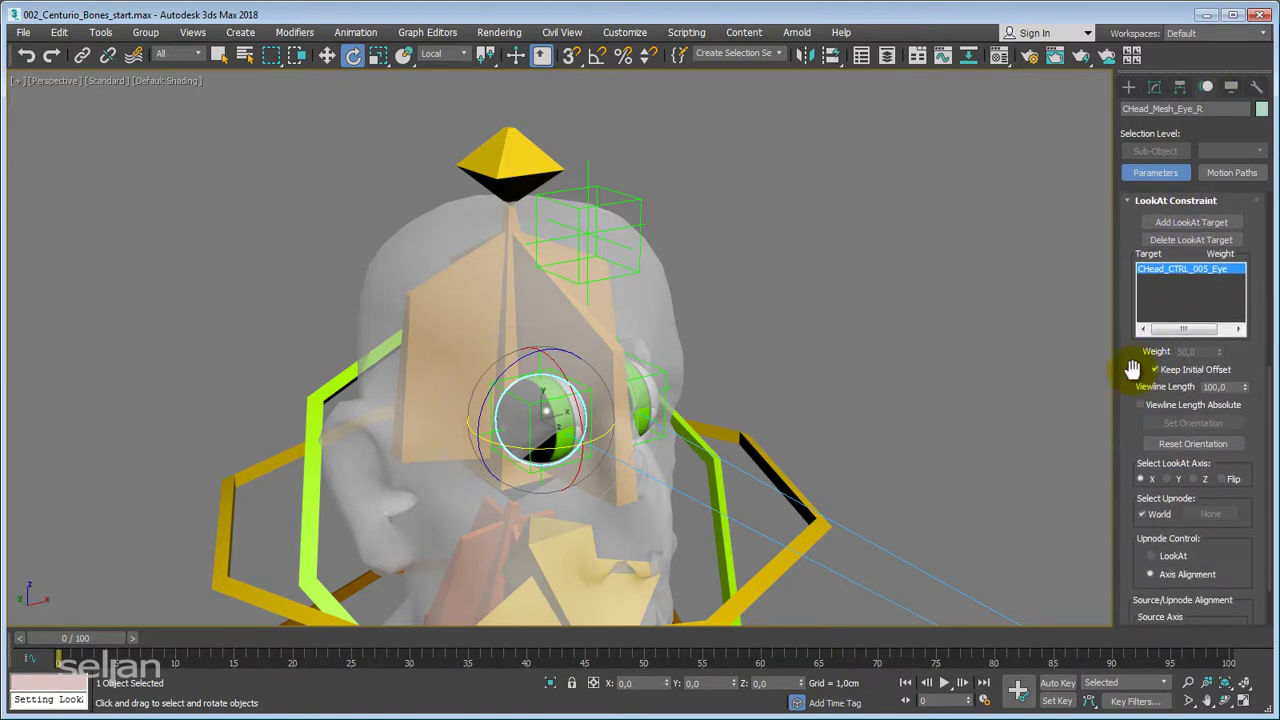
pyautogui.scroll(-3, 1136, 367)
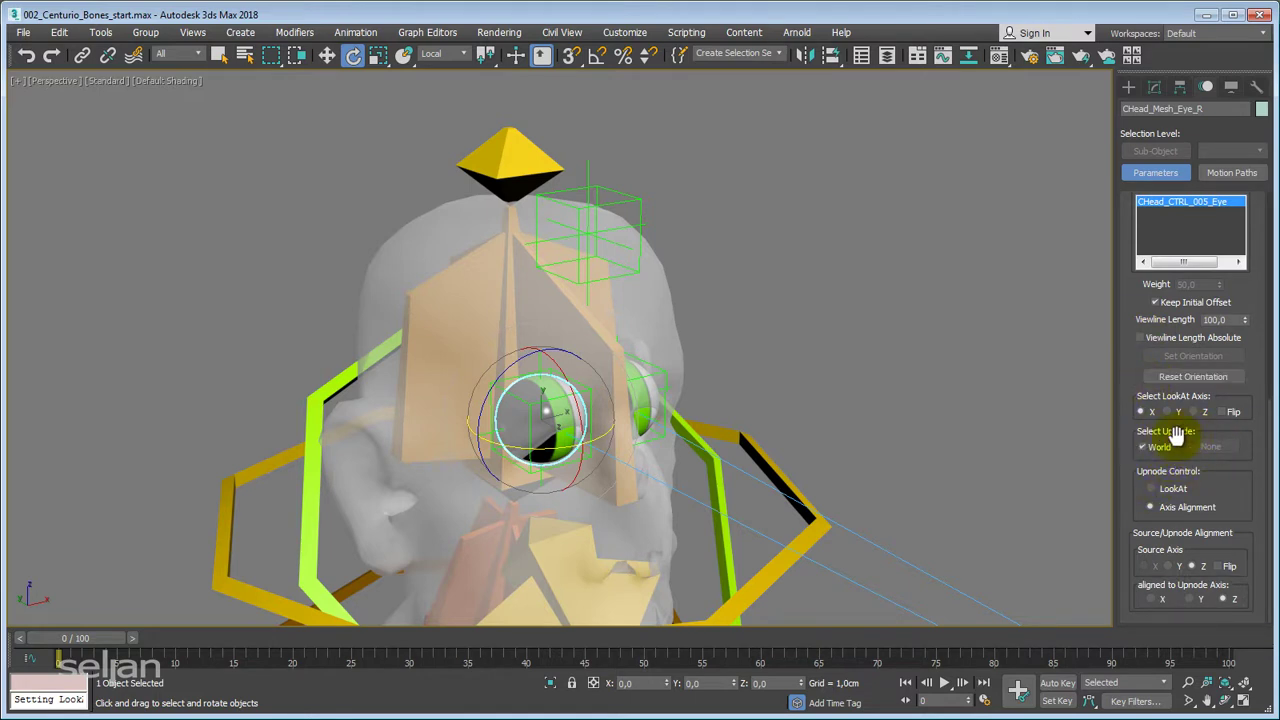
pyautogui.click(1147, 448)
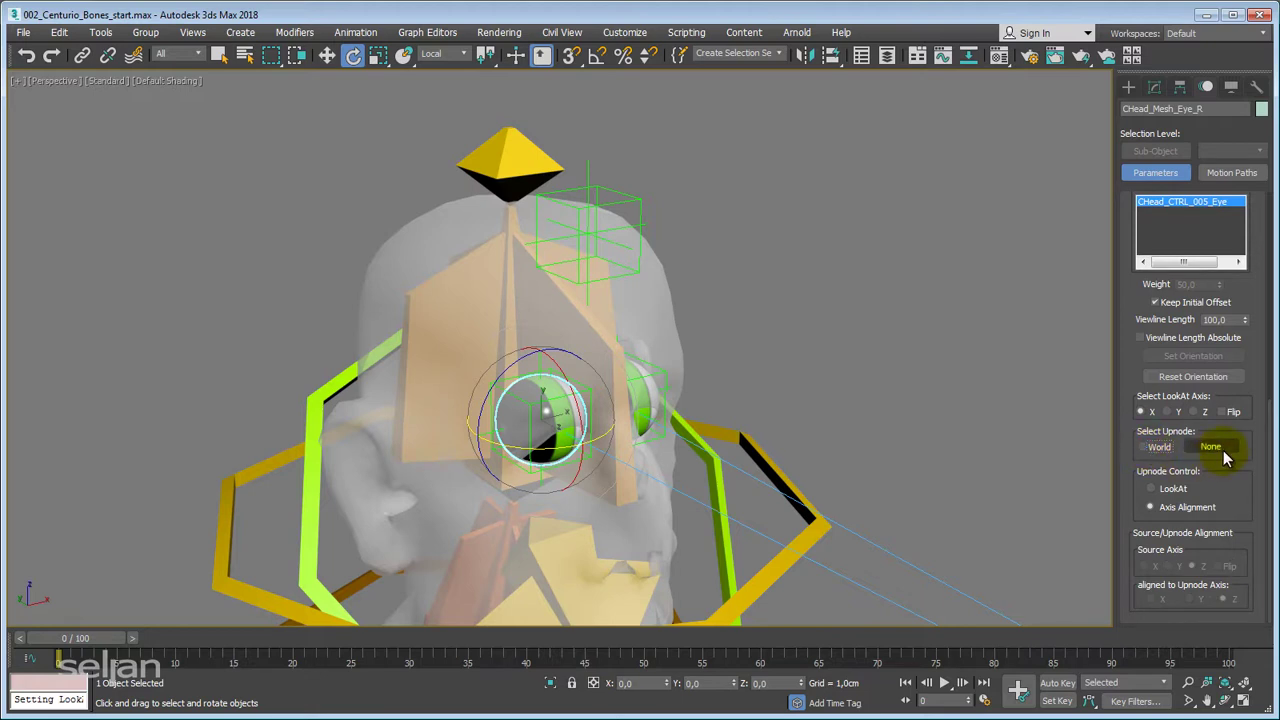
pyautogui.click(1227, 449)
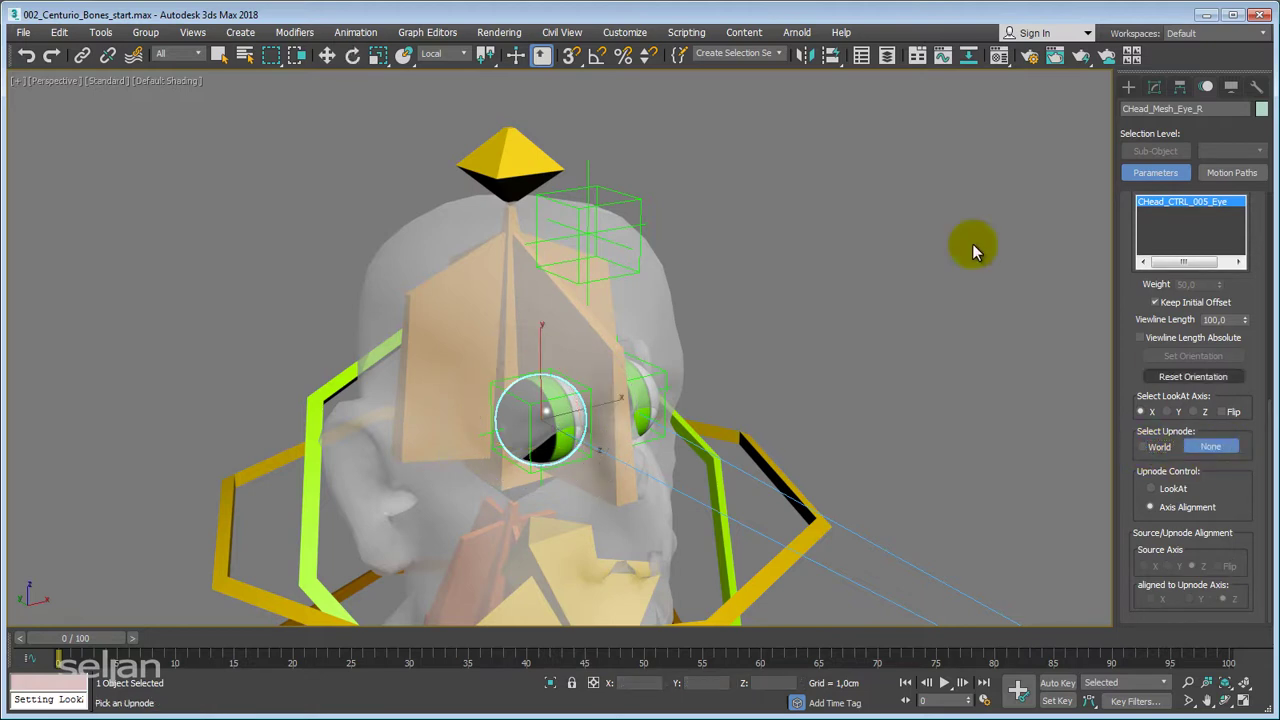
pyautogui.click(630, 200)
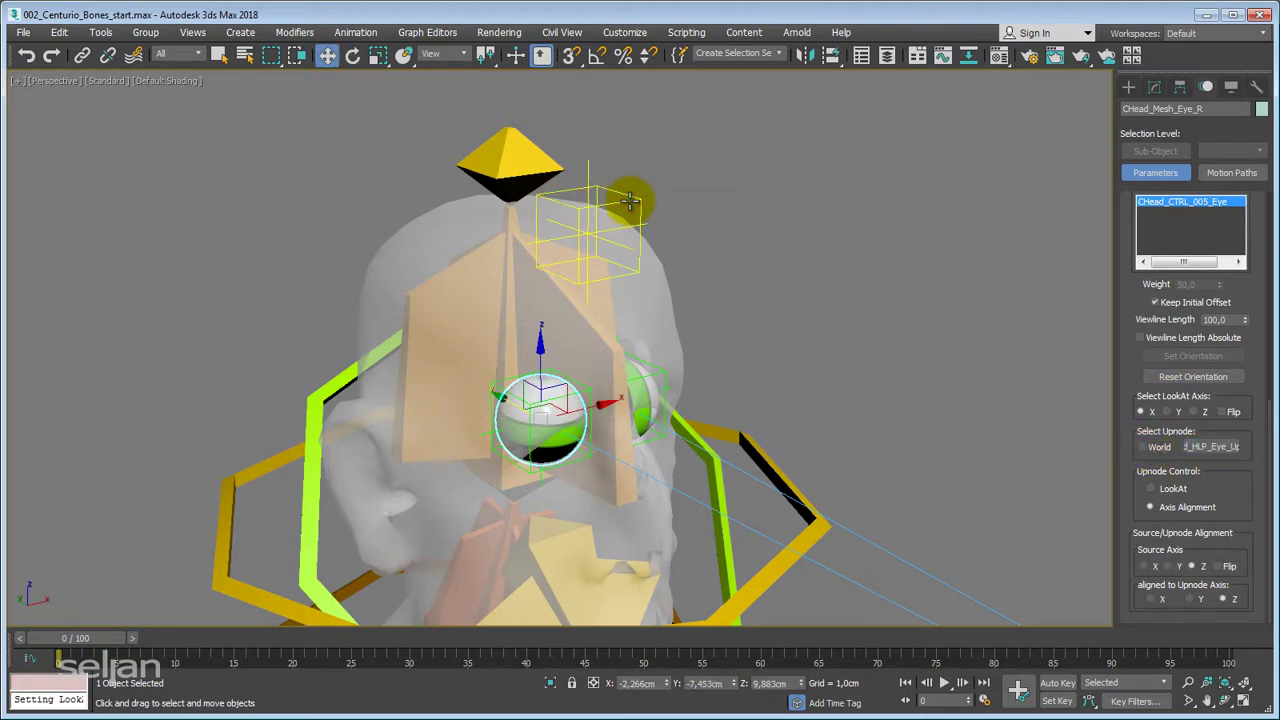
pyautogui.moveTo(806, 296); pyautogui.dragTo(829, 249, button='middle')
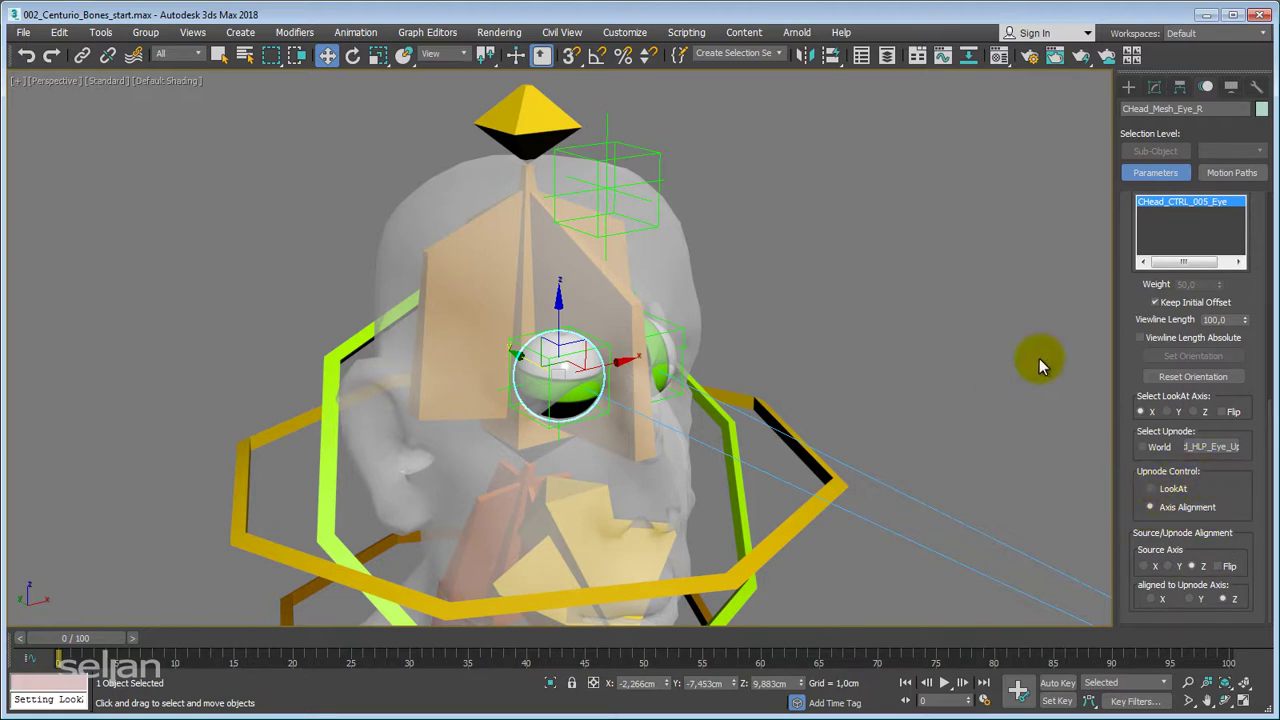
# Set the Upnode Control of the right eyeball's LookAt constraint to LookAt.
pyautogui.click(1150, 488)
pyautogui.keyDown('alt'); pyautogui.moveTo(1010, 410); pyautogui.dragTo(849, 358, button='middle'); pyautogui.keyUp('alt')
pyautogui.scroll(-3, 895, 357)
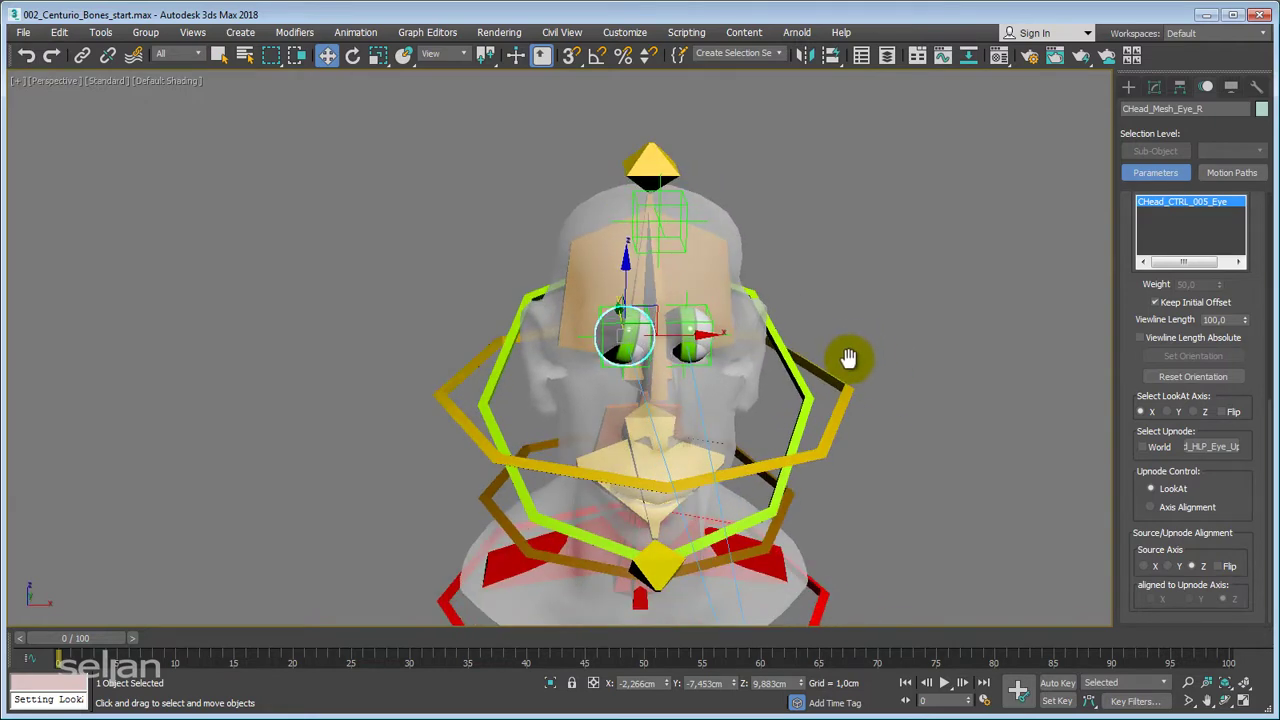
# Assign CHead_HLP_Eye_Upnode as the upnode of the left eyeball's LookAt constraint and set its Upnode Control to LookAt.
pyautogui.scroll(3, 623, 343)
pyautogui.click(646, 340)
pyautogui.keyDown('alt'); pyautogui.moveTo(646, 340); pyautogui.dragTo(758, 370, button='middle'); pyautogui.keyUp('alt')
pyautogui.keyDown('alt'); pyautogui.moveTo(850, 339); pyautogui.dragTo(889, 352, button='middle'); pyautogui.keyUp('alt')
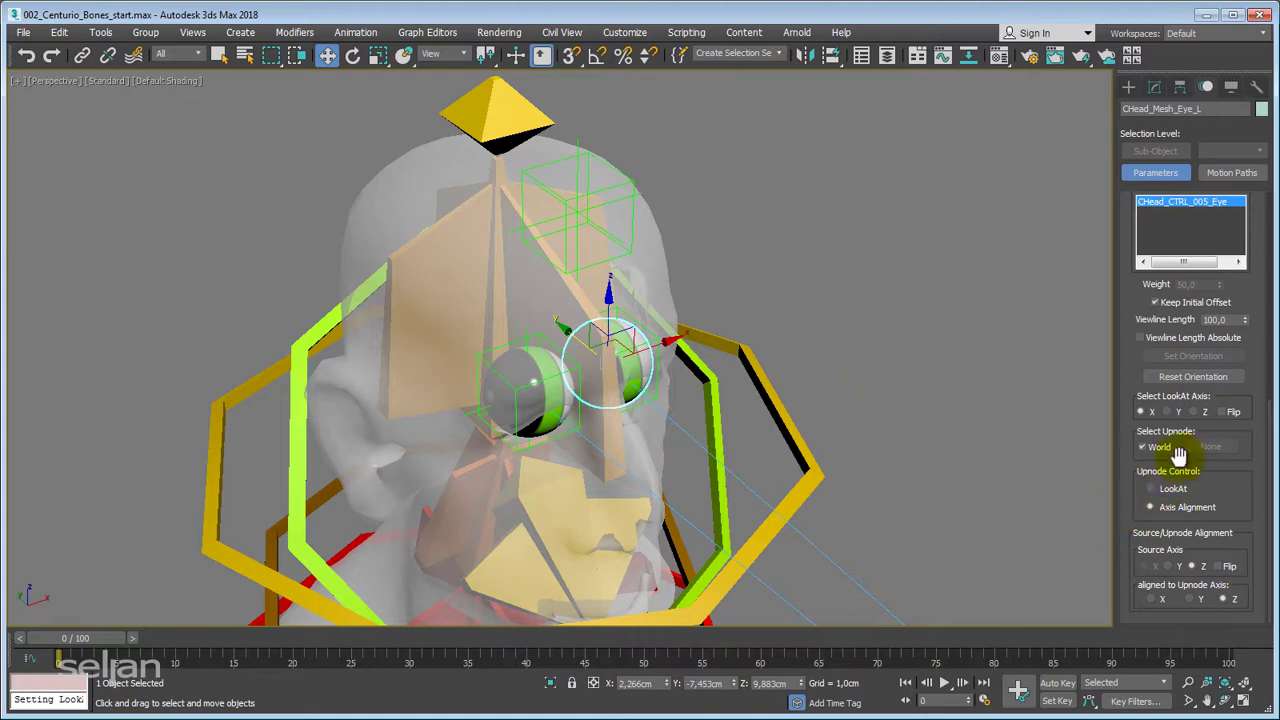
pyautogui.click(1210, 446)
pyautogui.keyDown('alt'); pyautogui.moveTo(1034, 443); pyautogui.dragTo(689, 297, button='middle'); pyautogui.keyUp('alt')
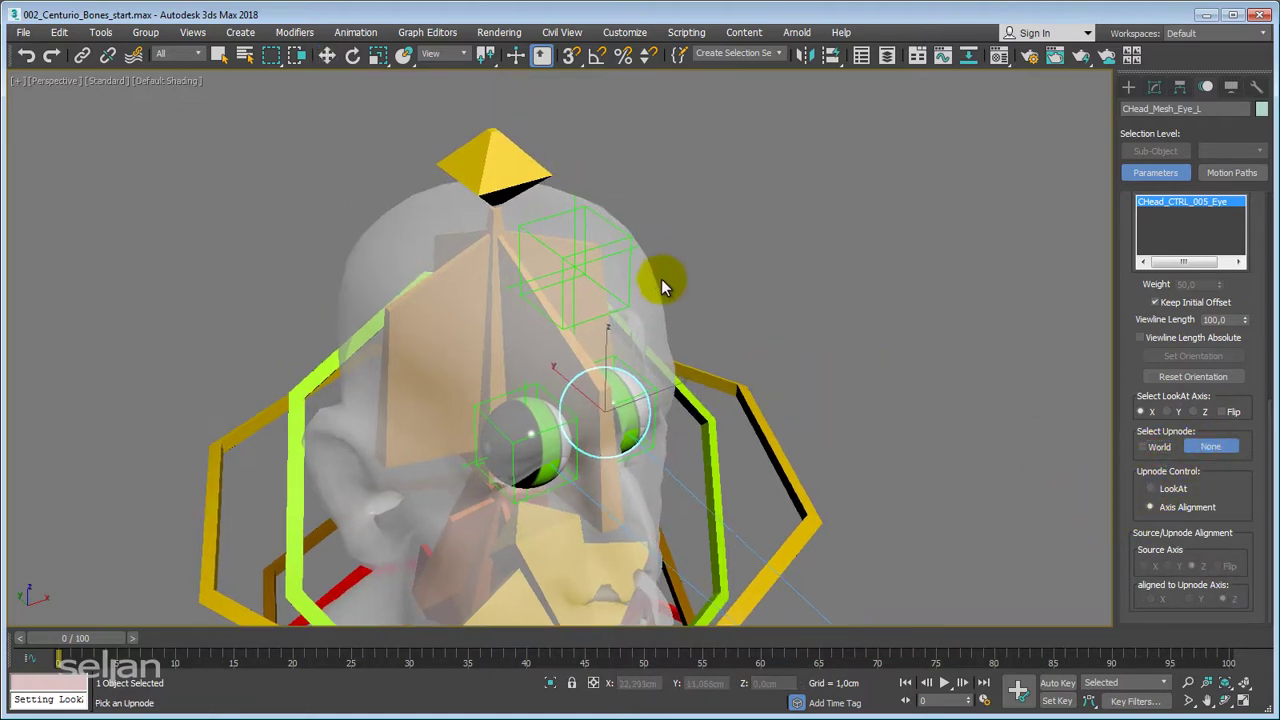
pyautogui.click(629, 257)
pyautogui.keyDown('alt'); pyautogui.moveTo(791, 305); pyautogui.dragTo(842, 282, button='middle'); pyautogui.keyUp('alt')
pyautogui.keyDown('alt'); pyautogui.moveTo(1040, 450); pyautogui.dragTo(917, 423, button='middle'); pyautogui.keyUp('alt')
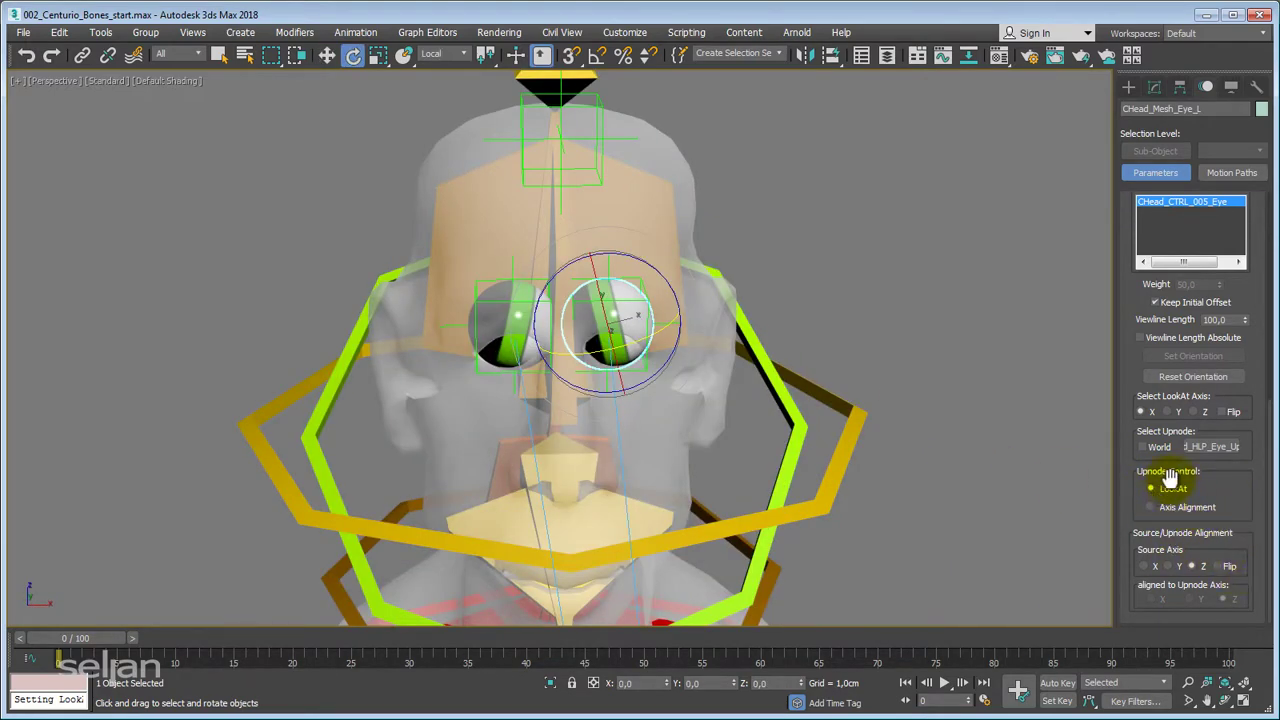
pyautogui.click(525, 338)
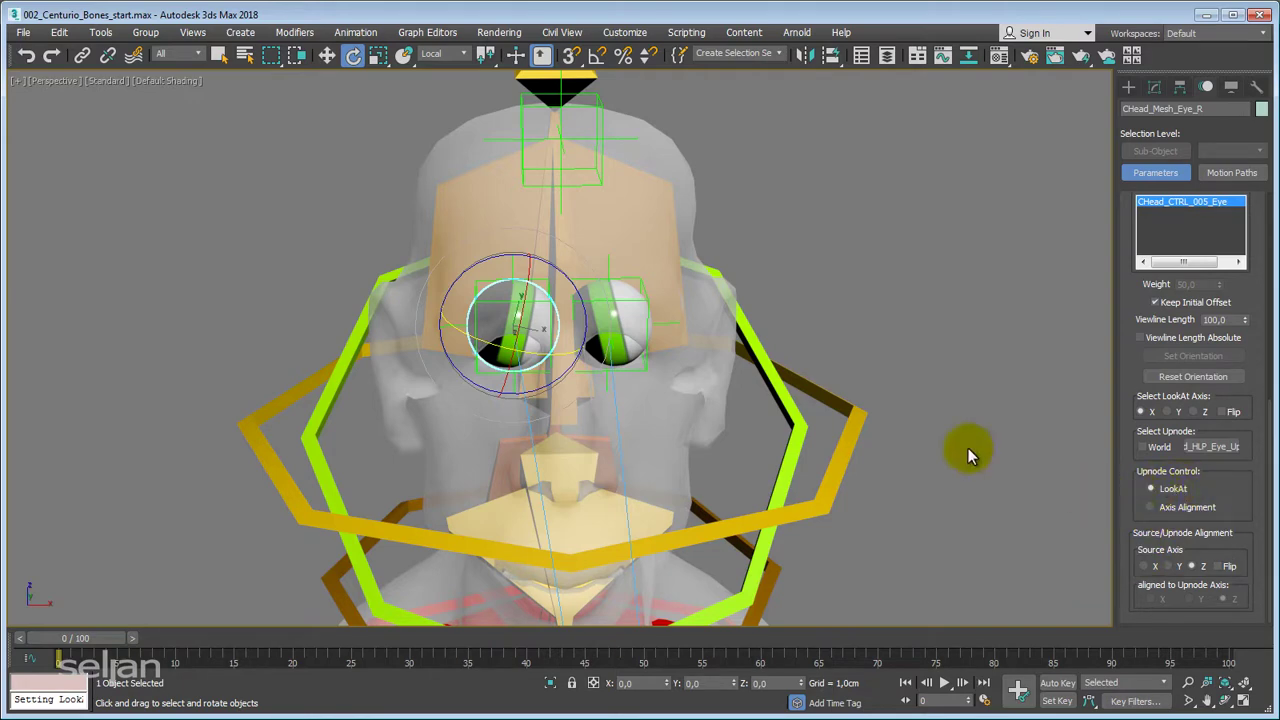
# Change the Eye material's Gradient Ramp type to Radial in the Material Editor and close the editor.
pyautogui.click(825, 487)
pyautogui.scroll(-3, 848, 484)
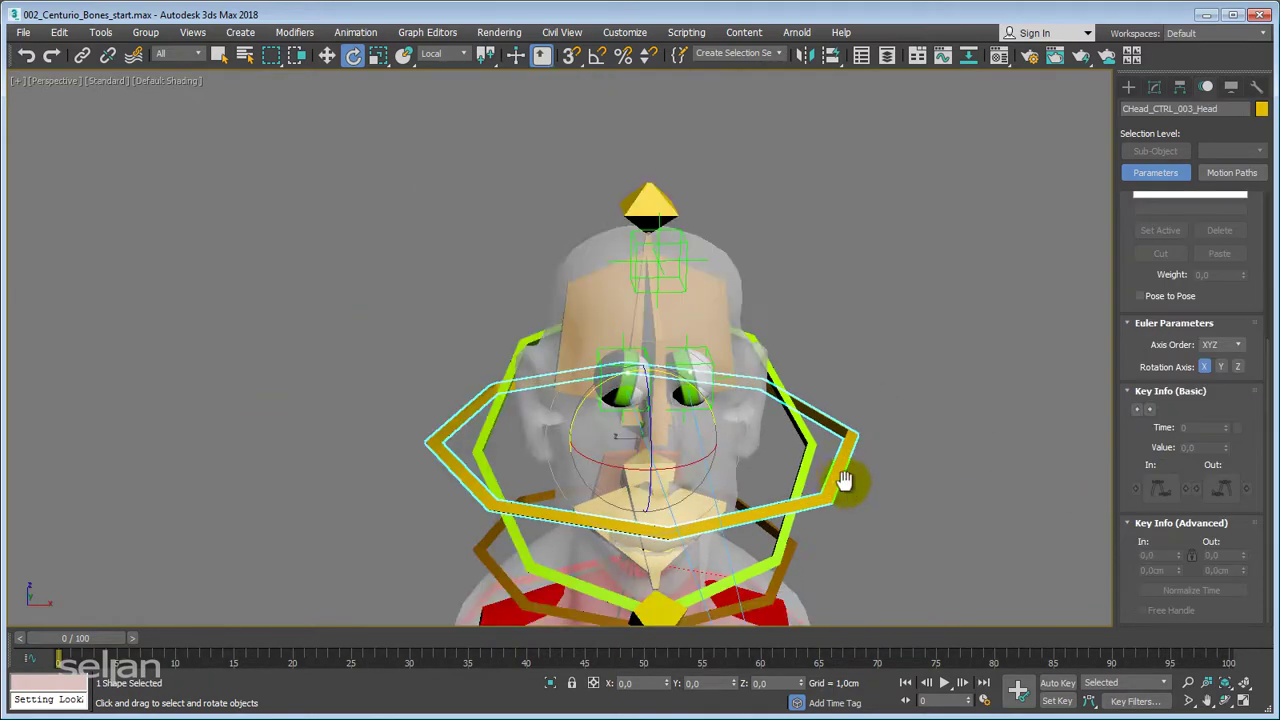
pyautogui.press('m')
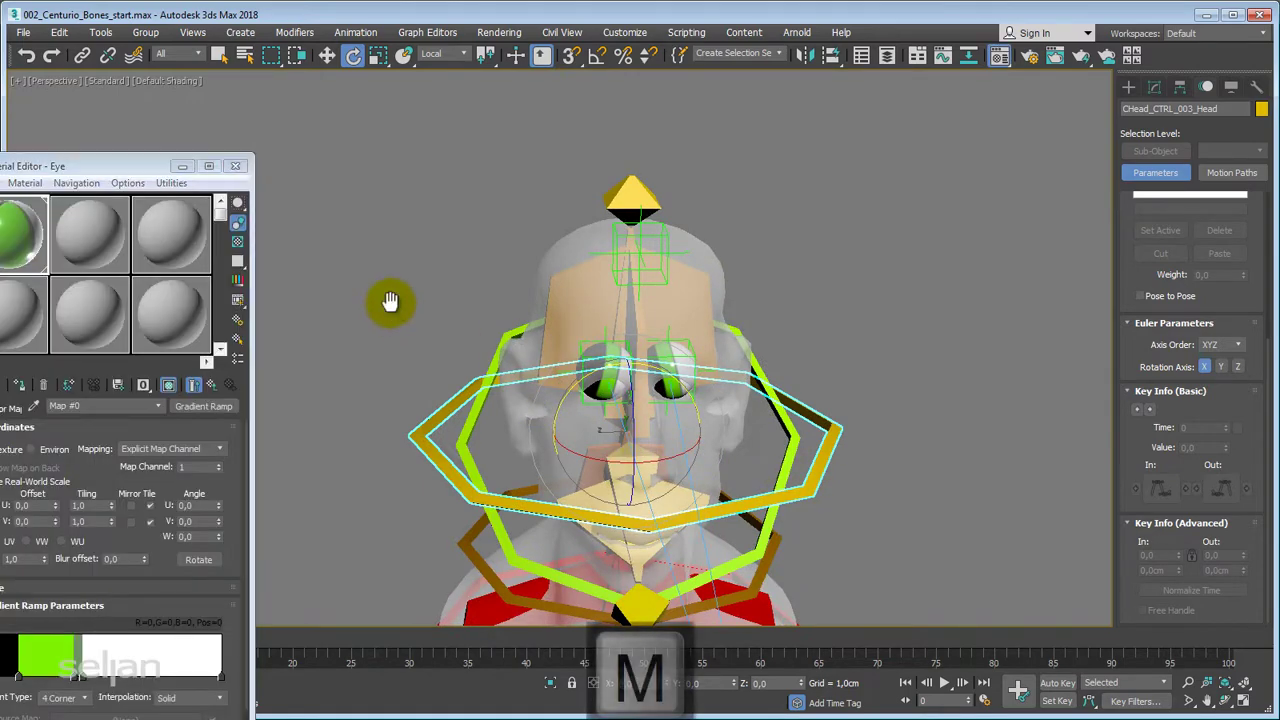
pyautogui.scroll(2, 377, 306)
pyautogui.moveTo(120, 180); pyautogui.dragTo(440, 93)
pyautogui.moveTo(585, 192); pyautogui.dragTo(635, 166, button='middle')
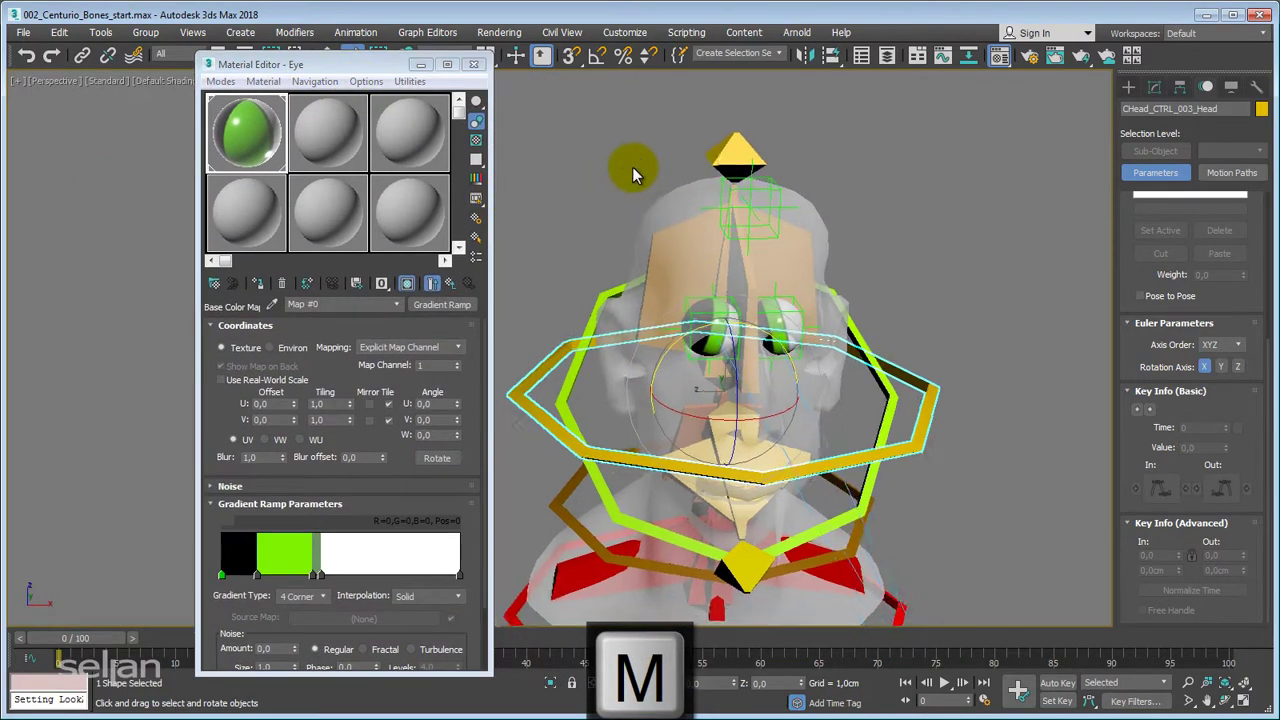
pyautogui.scroll(3, 637, 165)
pyautogui.scroll(-2, 232, 410)
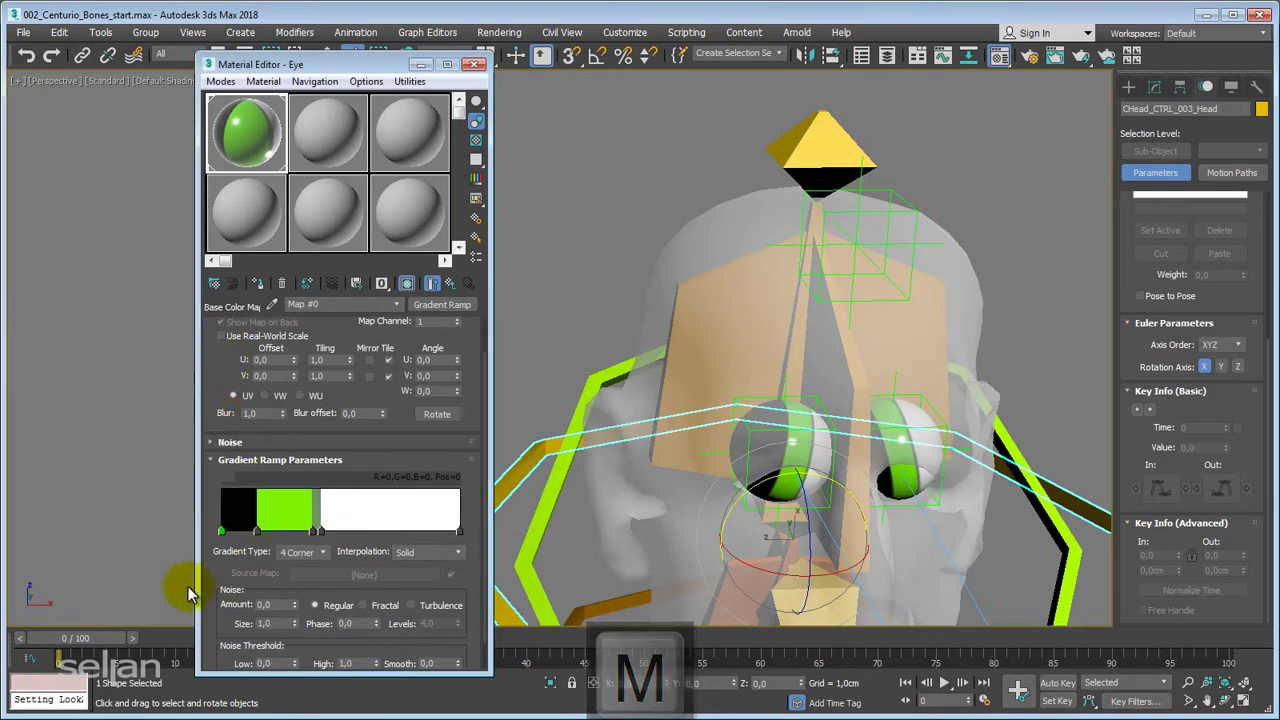
pyautogui.click(302, 554)
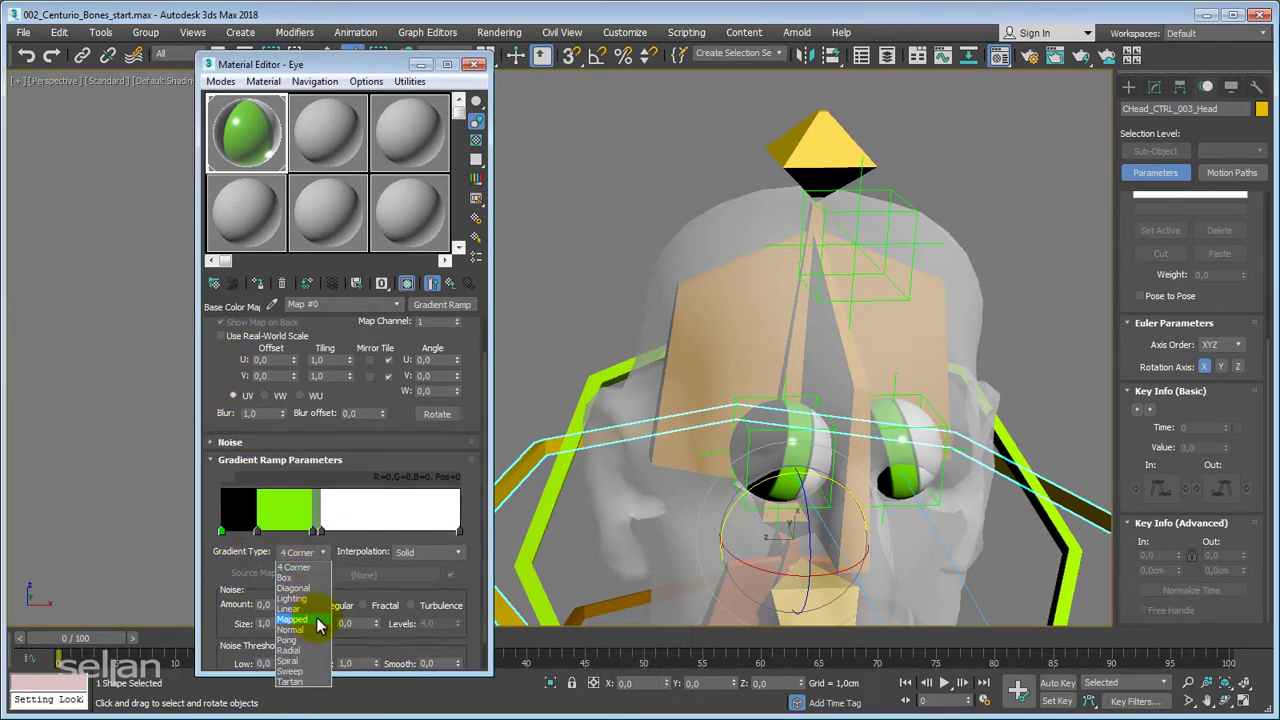
pyautogui.click(298, 640)
pyautogui.click(475, 64)
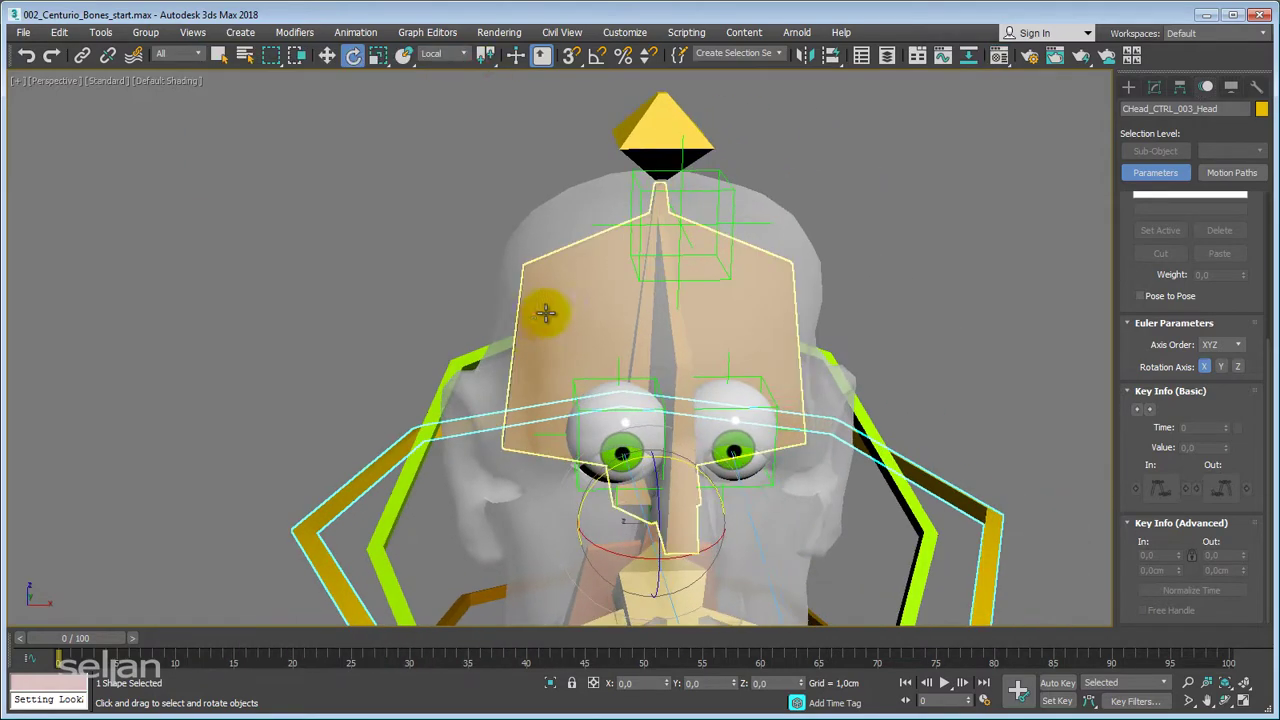
# Select the yellow eye control CHead_CTRL_005_Eye and freeze its transform, accepting the new layer of controllers.
pyautogui.scroll(-4, 545, 313)
pyautogui.press('f')
pyautogui.scroll(3, 593, 350)
pyautogui.scroll(2, 762, 300)
pyautogui.press('p')
pyautogui.moveTo(657, 325)
pyautogui.mouseDown(button='middle')
pyautogui.moveTo(528, 274)
pyautogui.moveTo(657, 308)
pyautogui.mouseUp(button='middle')
pyautogui.scroll(-3, 528, 273)
pyautogui.click(668, 308)
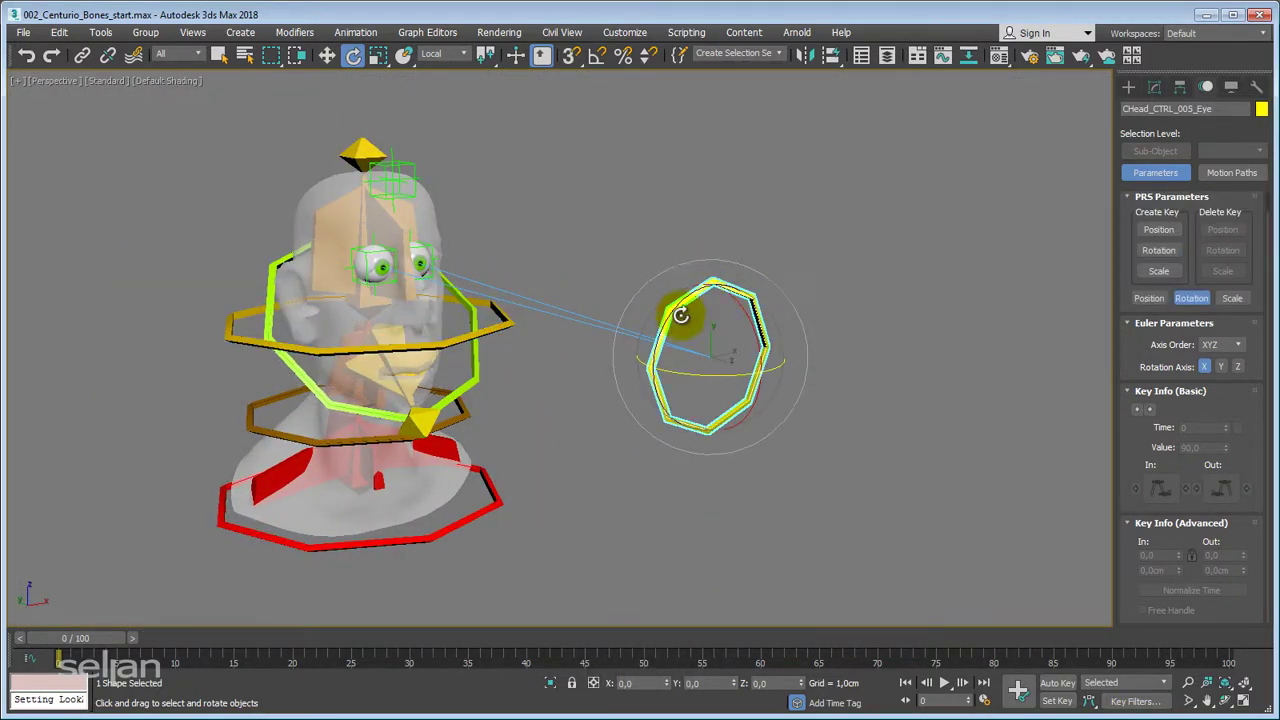
pyautogui.keyDown('alt'); pyautogui.moveTo(749, 366); pyautogui.dragTo(790, 338, button='middle'); pyautogui.keyUp('alt')
pyautogui.scroll(2, 717, 311)
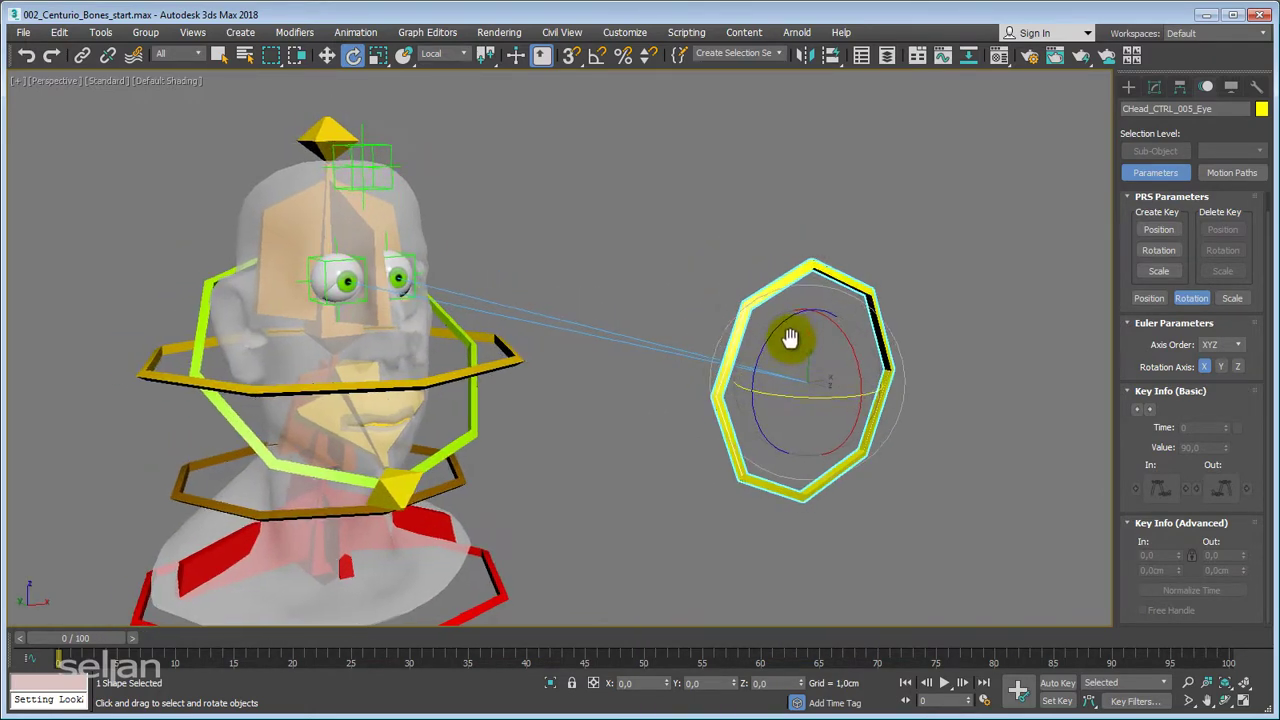
pyautogui.rightClick(792, 340)
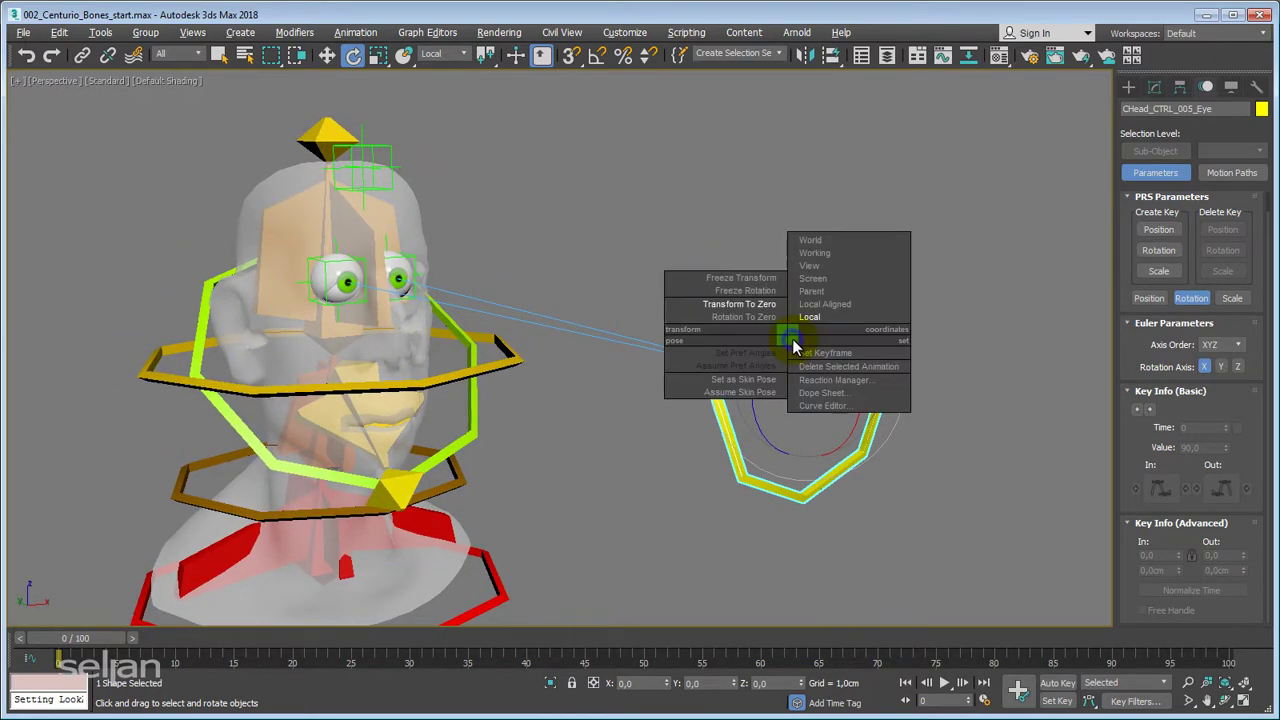
pyautogui.click(745, 277)
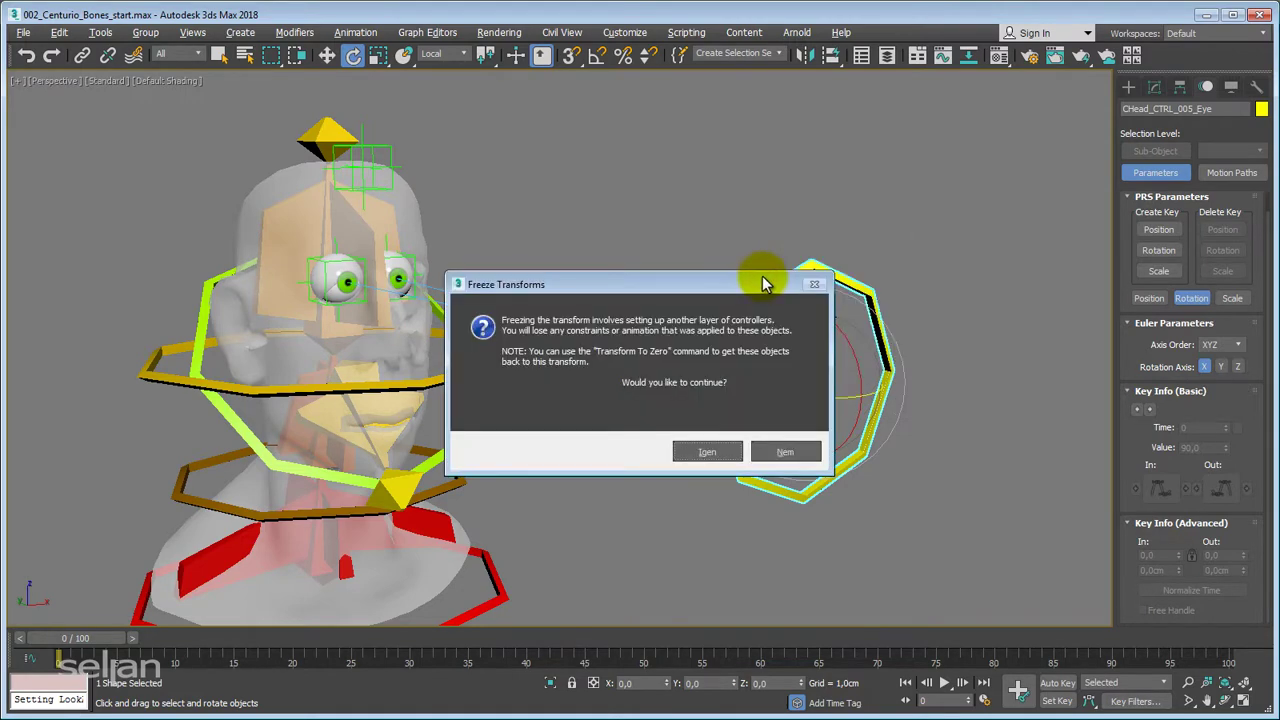
pyautogui.moveTo(738, 292); pyautogui.dragTo(820, 278)
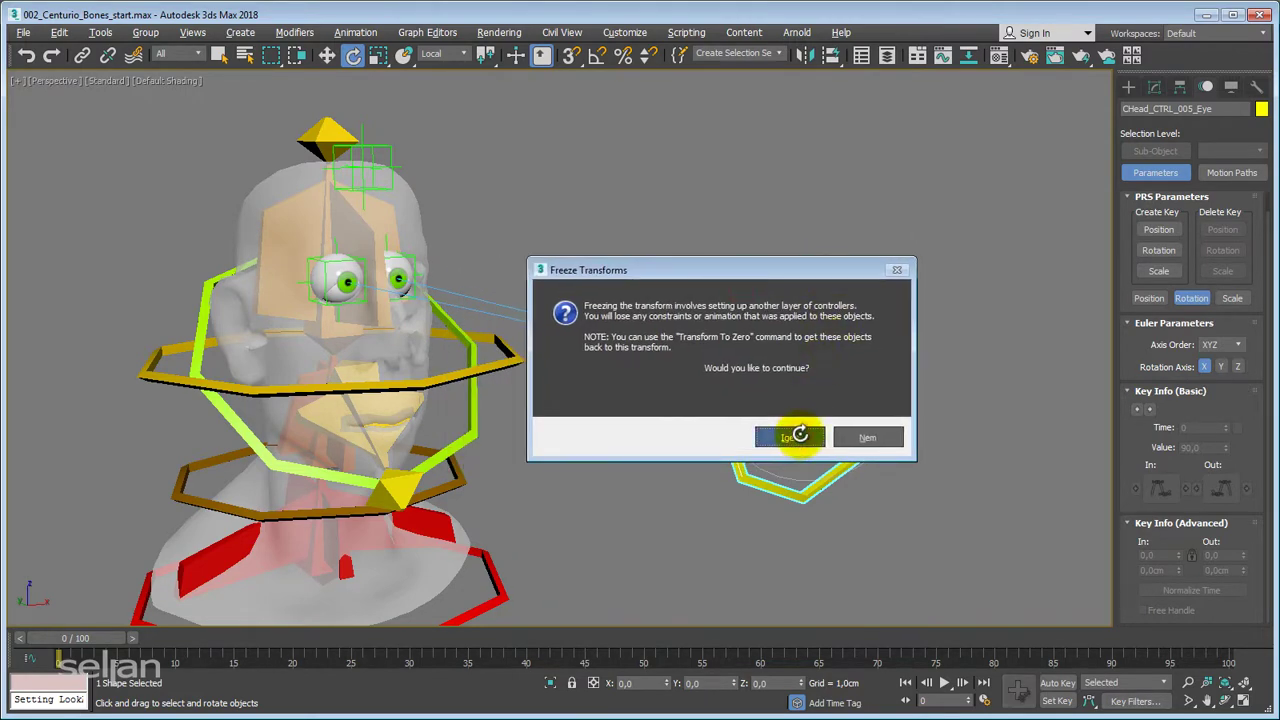
pyautogui.click(799, 443)
pyautogui.moveTo(799, 443)
pyautogui.keyDown('alt'); pyautogui.mouseDown(button='middle')
pyautogui.moveTo(766, 449)
pyautogui.moveTo(762, 465)
pyautogui.moveTo(786, 449)
pyautogui.mouseUp(button='middle'); pyautogui.keyUp('alt')
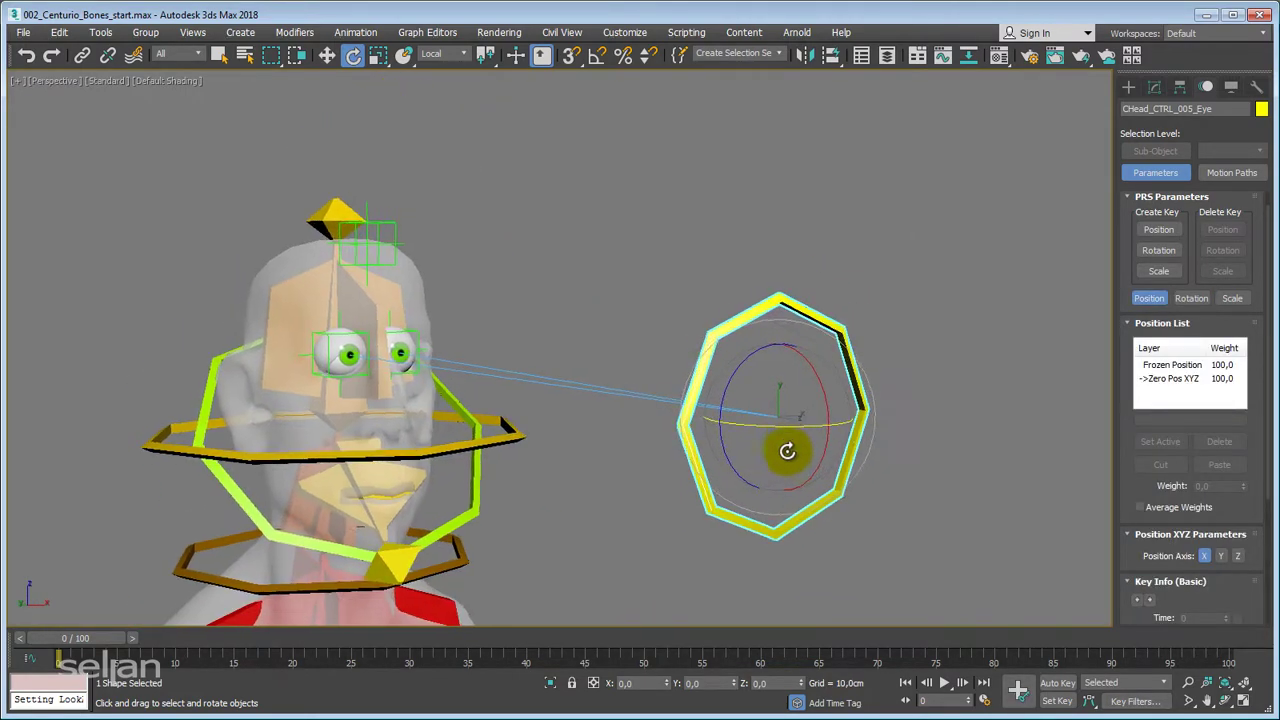
# Test the eye control by moving it sideways across the face, and return it with Transform To Zero.
pyautogui.press('w')
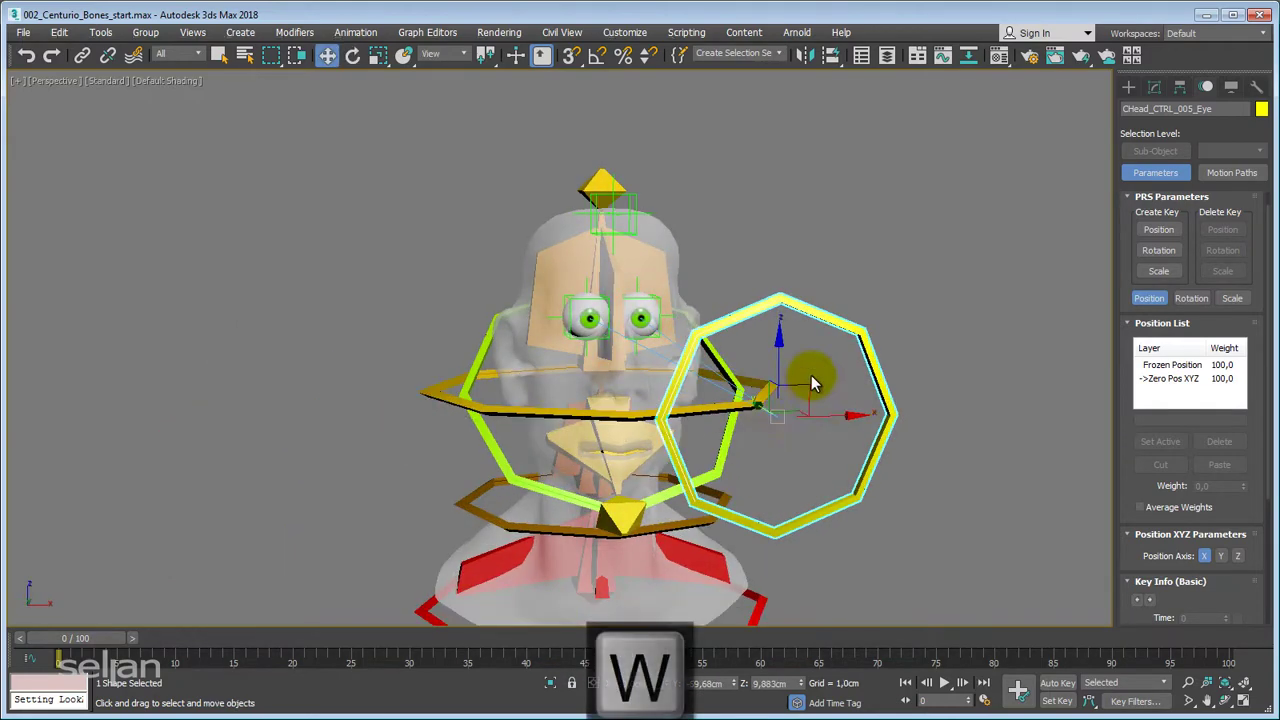
pyautogui.moveTo(809, 386); pyautogui.dragTo(448, 373)
pyautogui.keyDown('alt'); pyautogui.rightClick(470, 370); pyautogui.keyUp('alt')
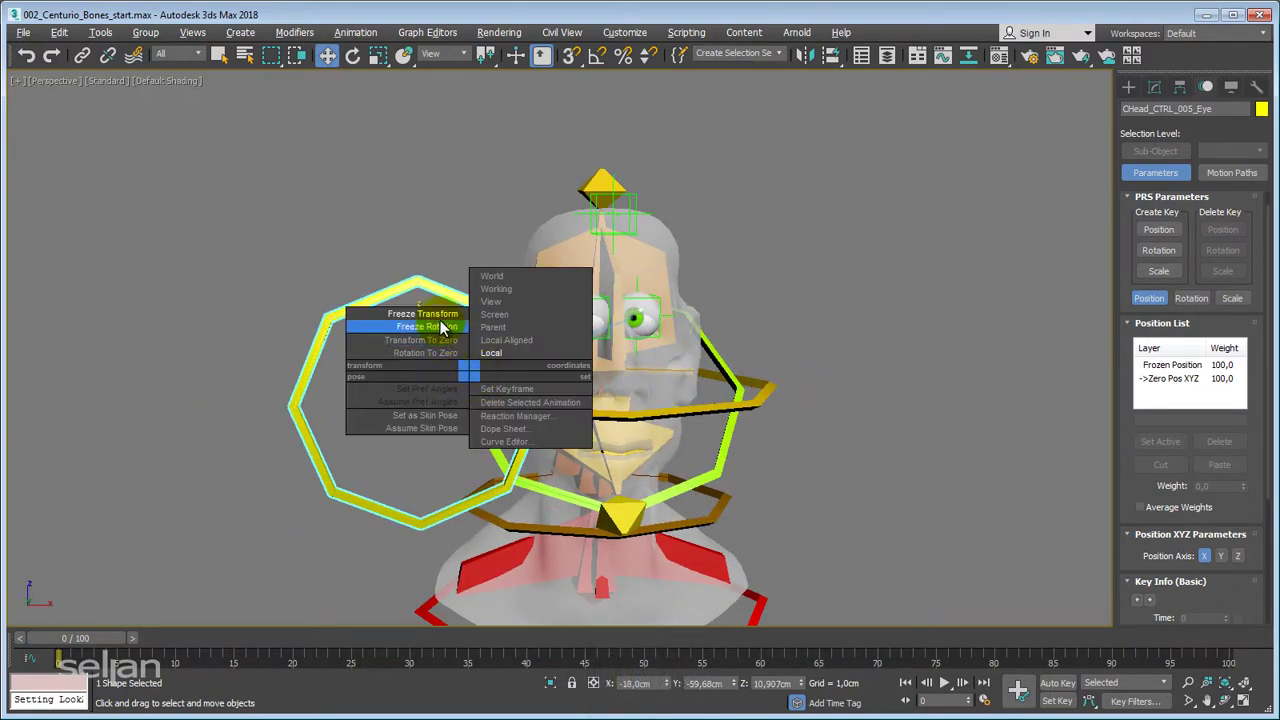
pyautogui.click(430, 341)
# Rotate the head control CHead_CTRL_003_Head to tilt the head and test how the eyes follow.
pyautogui.moveTo(394, 365); pyautogui.dragTo(523, 309, button='middle')
pyautogui.scroll(-2, 466, 386)
pyautogui.keyDown('alt'); pyautogui.moveTo(627, 445); pyautogui.dragTo(640, 483, button='middle'); pyautogui.keyUp('alt')
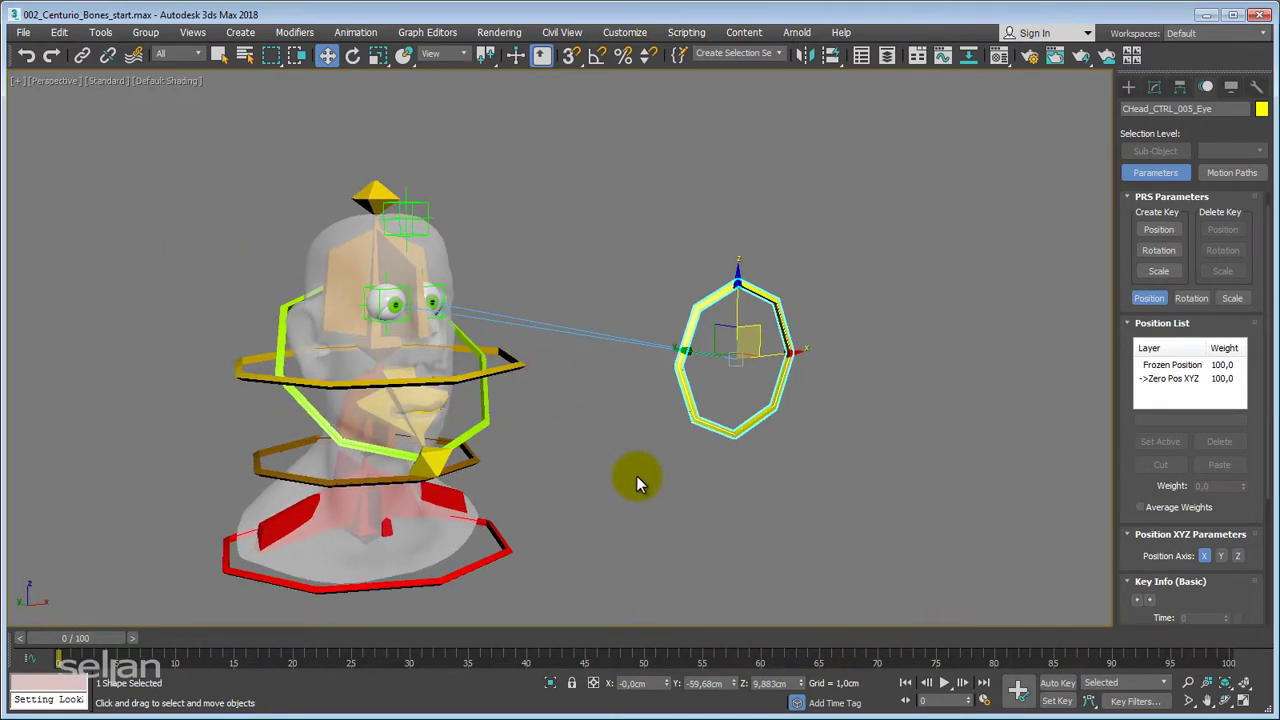
pyautogui.click(516, 368)
pyautogui.press('e')
pyautogui.moveTo(371, 349); pyautogui.dragTo(506, 423)
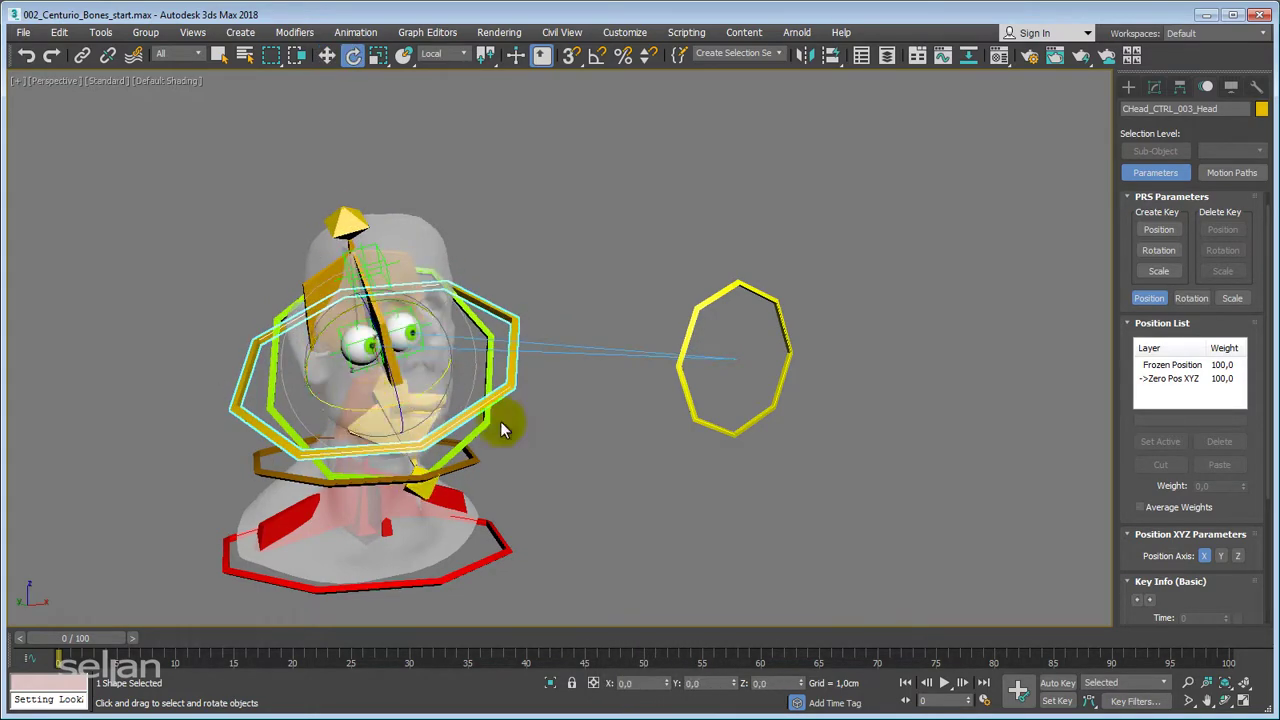
# Move the yellow eye control around in front of the tilted head to test the eye tracking.
pyautogui.click(681, 383)
pyautogui.press('w')
pyautogui.keyDown('alt'); pyautogui.moveTo(737, 371); pyautogui.dragTo(757, 334, button='middle'); pyautogui.keyUp('alt')
pyautogui.moveTo(757, 334); pyautogui.dragTo(679, 276)
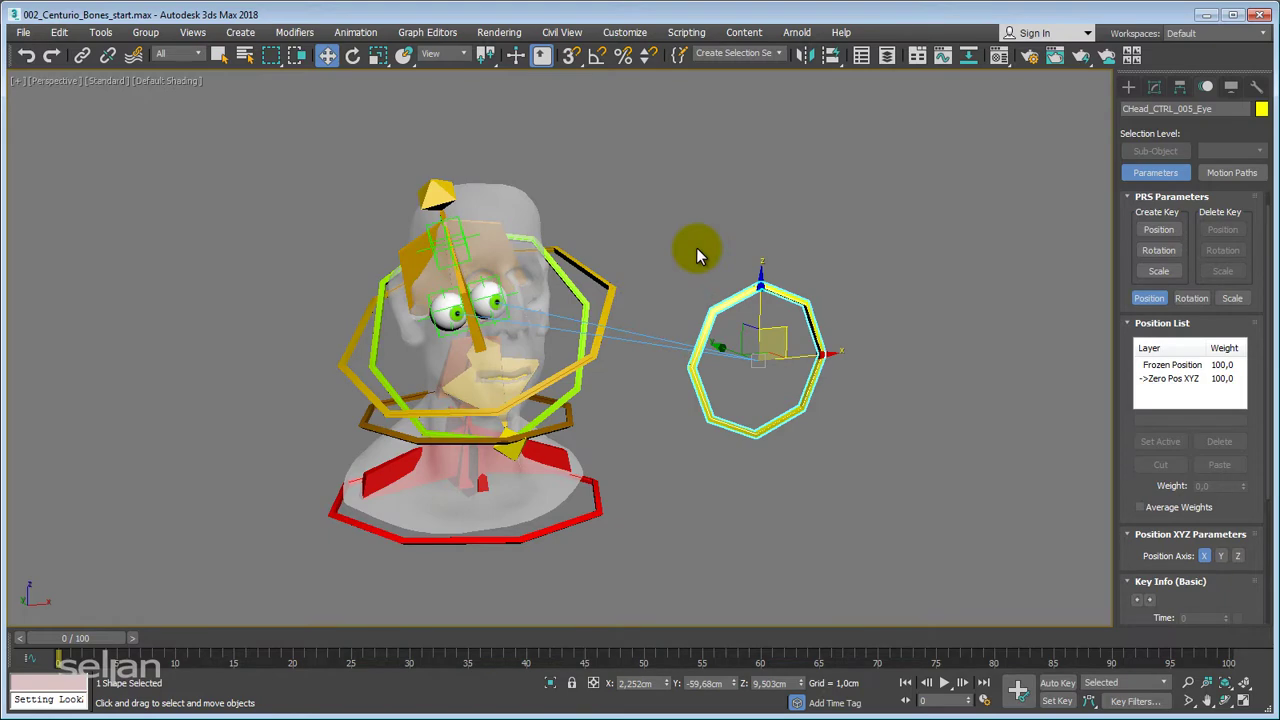
# Reset the eye and head controls together with Transform To Zero and clear the selection.
pyautogui.keyDown('ctrl'); pyautogui.click(616, 288); pyautogui.keyUp('ctrl')
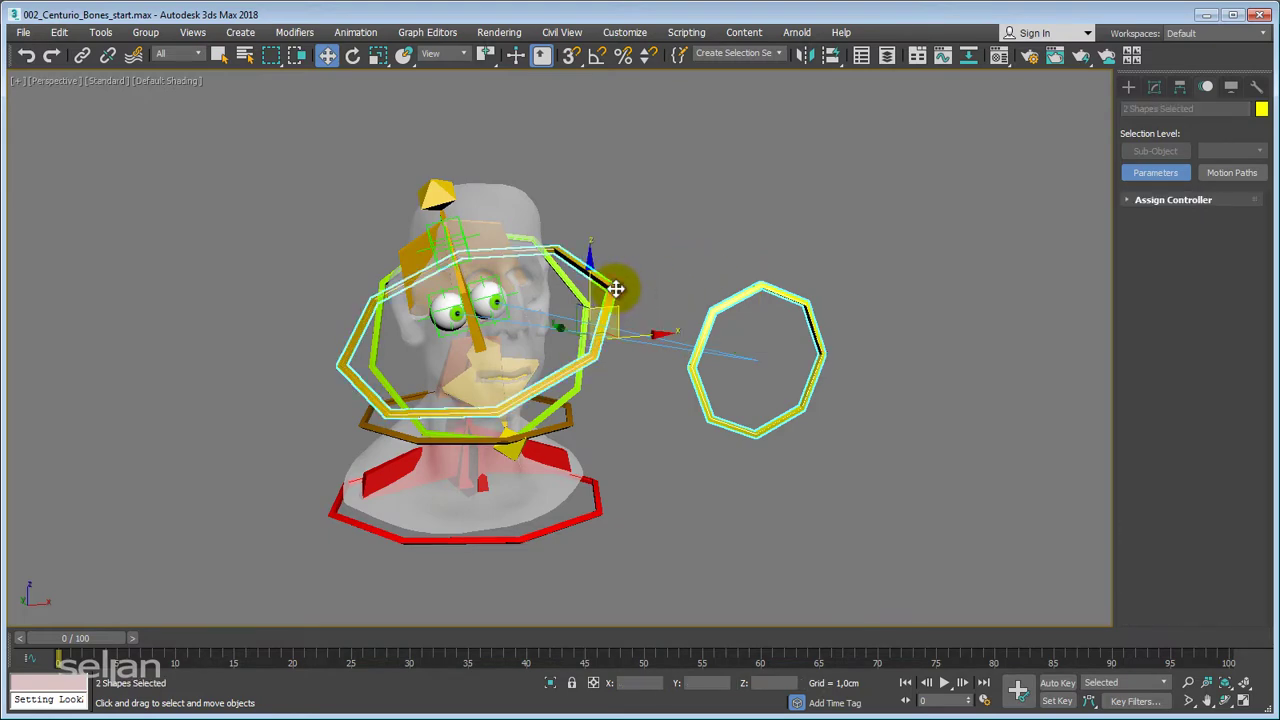
pyautogui.rightClick(616, 288)
pyautogui.click(583, 253)
pyautogui.click(790, 230)
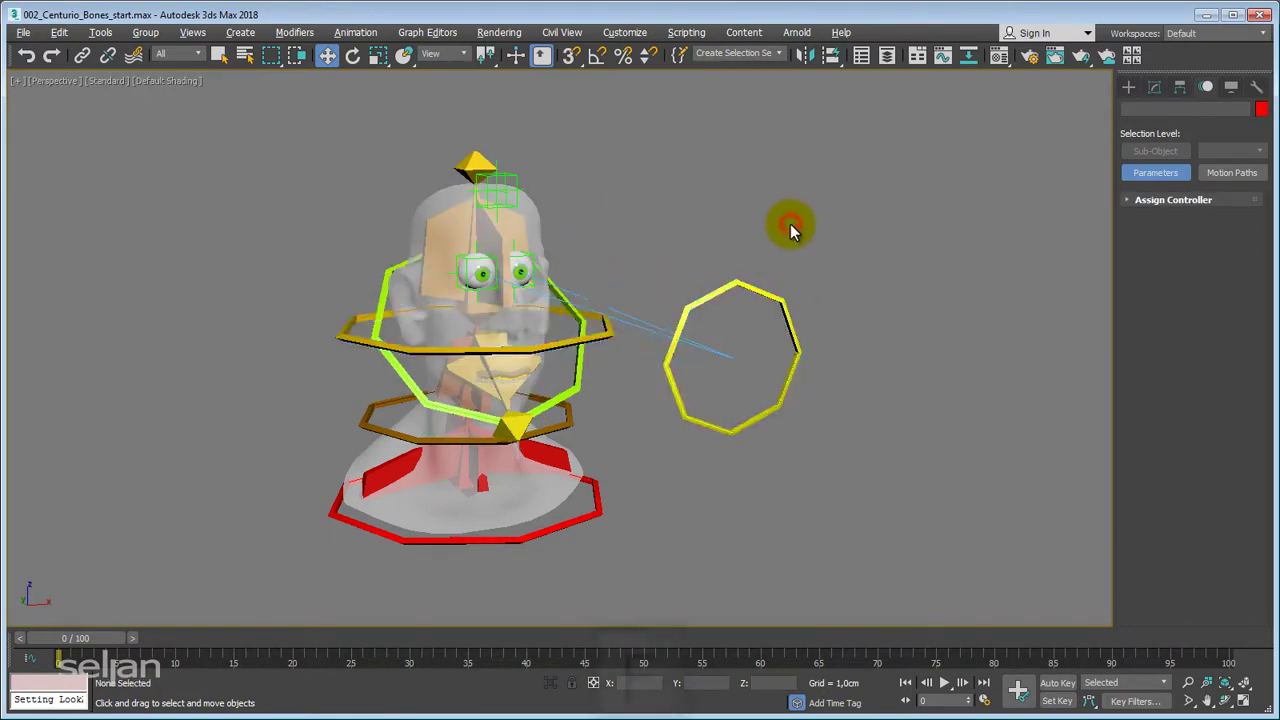
# Examine the eye rig and the CHead_HLP_Eye_Upnode helper from the front, left and perspective views.
pyautogui.press('f')
pyautogui.press('l')
pyautogui.press('p')
pyautogui.press('z')
pyautogui.keyDown('alt'); pyautogui.moveTo(637, 243); pyautogui.dragTo(760, 309, button='middle'); pyautogui.keyUp('alt')
pyautogui.scroll(3, 696, 289)
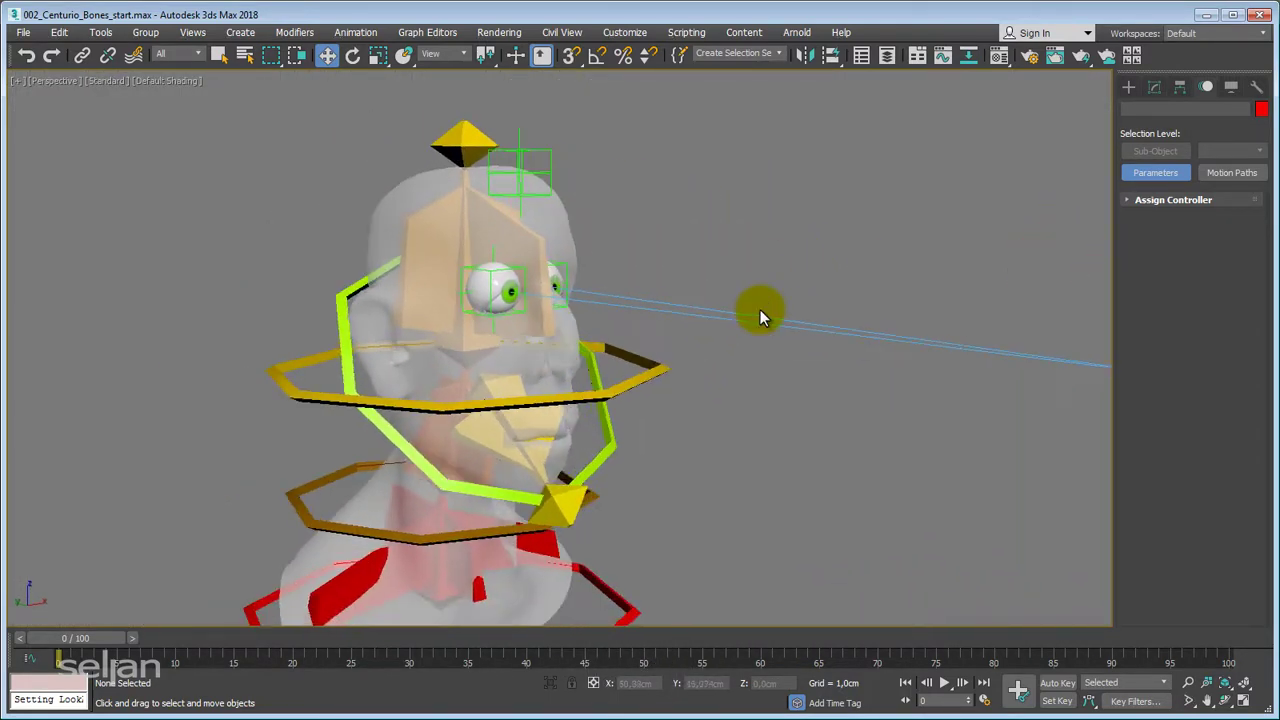
pyautogui.scroll(-3, 760, 309)
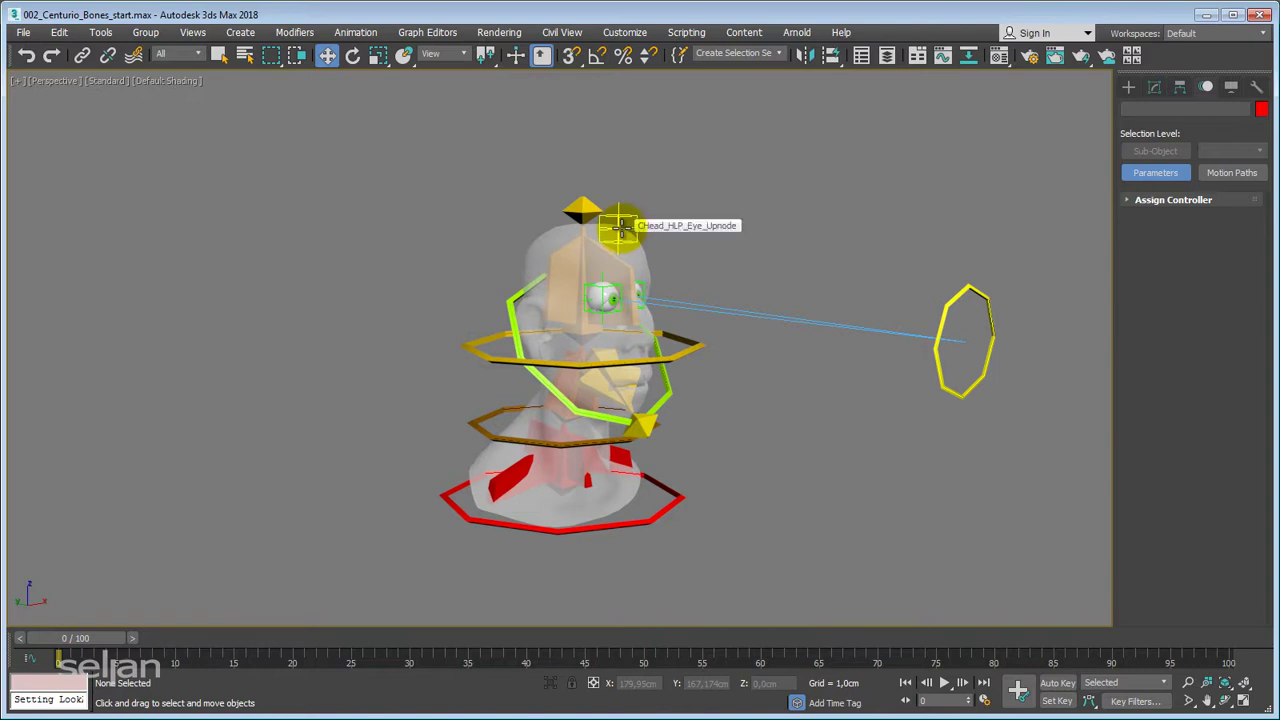
pyautogui.moveTo(791, 257); pyautogui.dragTo(701, 225, button='middle')
pyautogui.click(786, 360)
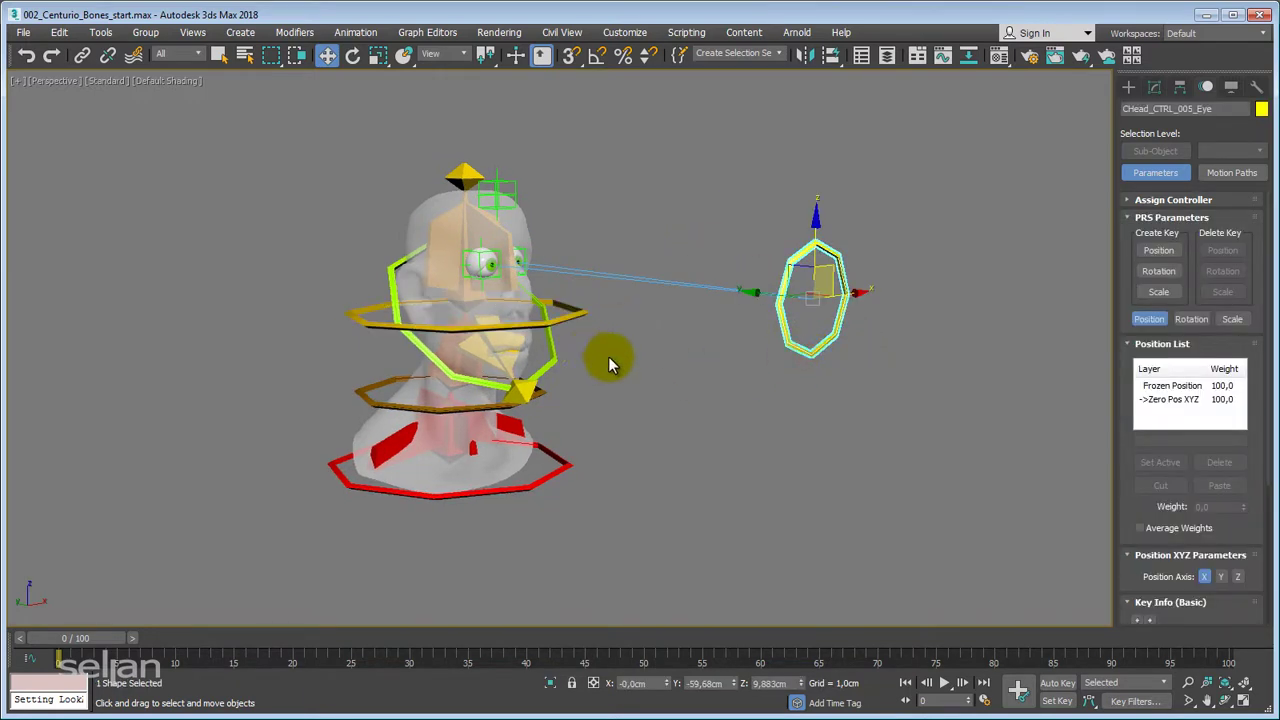
pyautogui.moveTo(657, 363); pyautogui.dragTo(731, 420, button='middle')
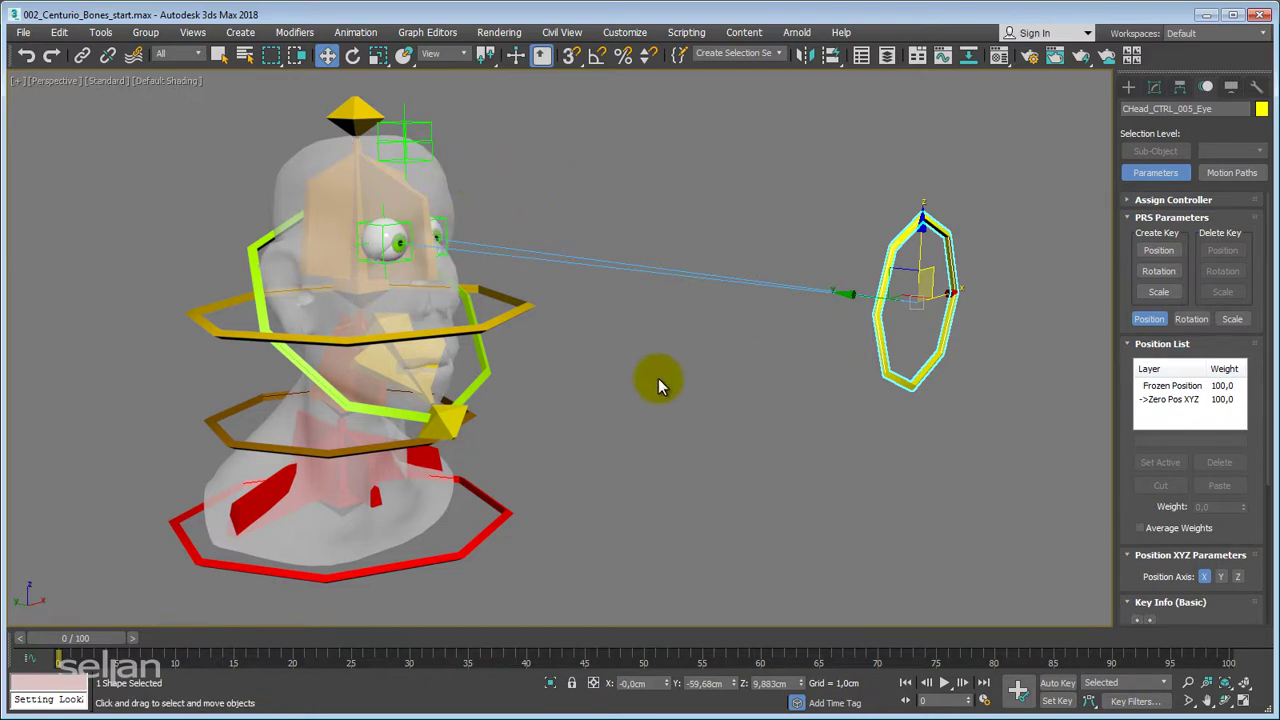
pyautogui.keyDown('alt'); pyautogui.moveTo(694, 434); pyautogui.dragTo(694, 451, button='middle'); pyautogui.keyUp('alt')
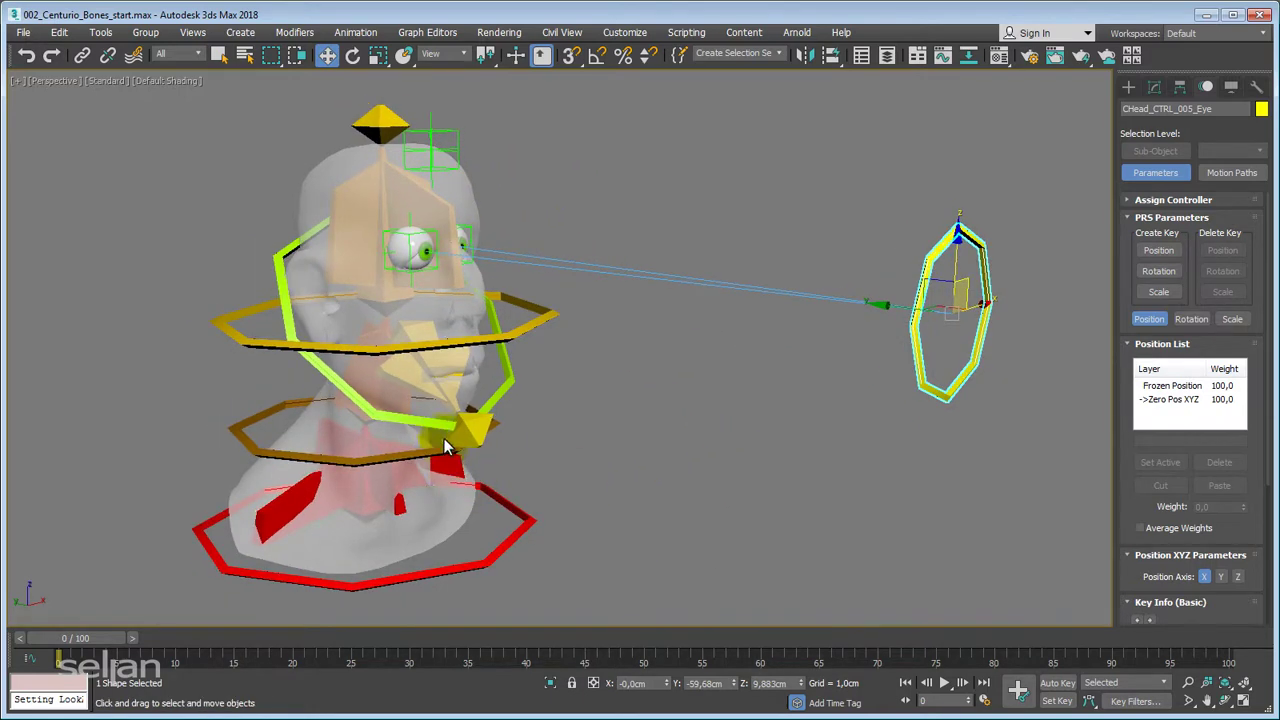
pyautogui.scroll(-5, 614, 467)
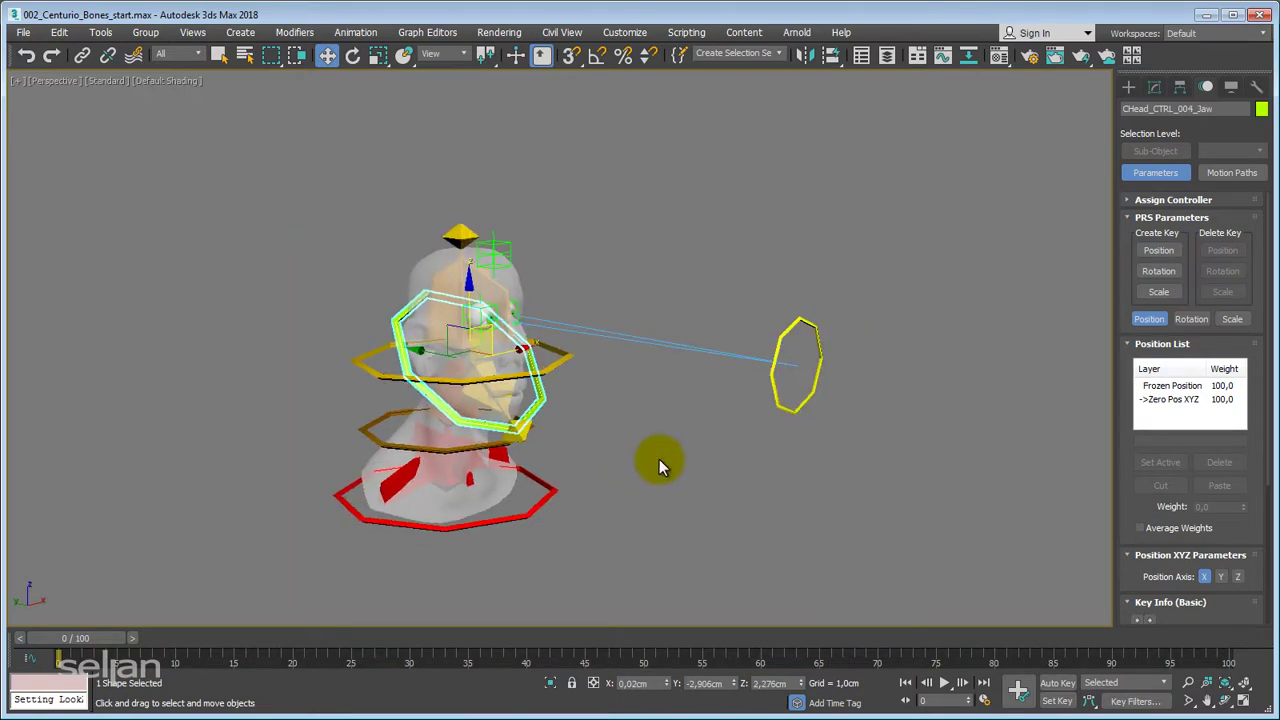
pyautogui.click(660, 465)
pyautogui.scroll(4, 660, 462)
pyautogui.moveTo(660, 462); pyautogui.dragTo(712, 541, button='middle')
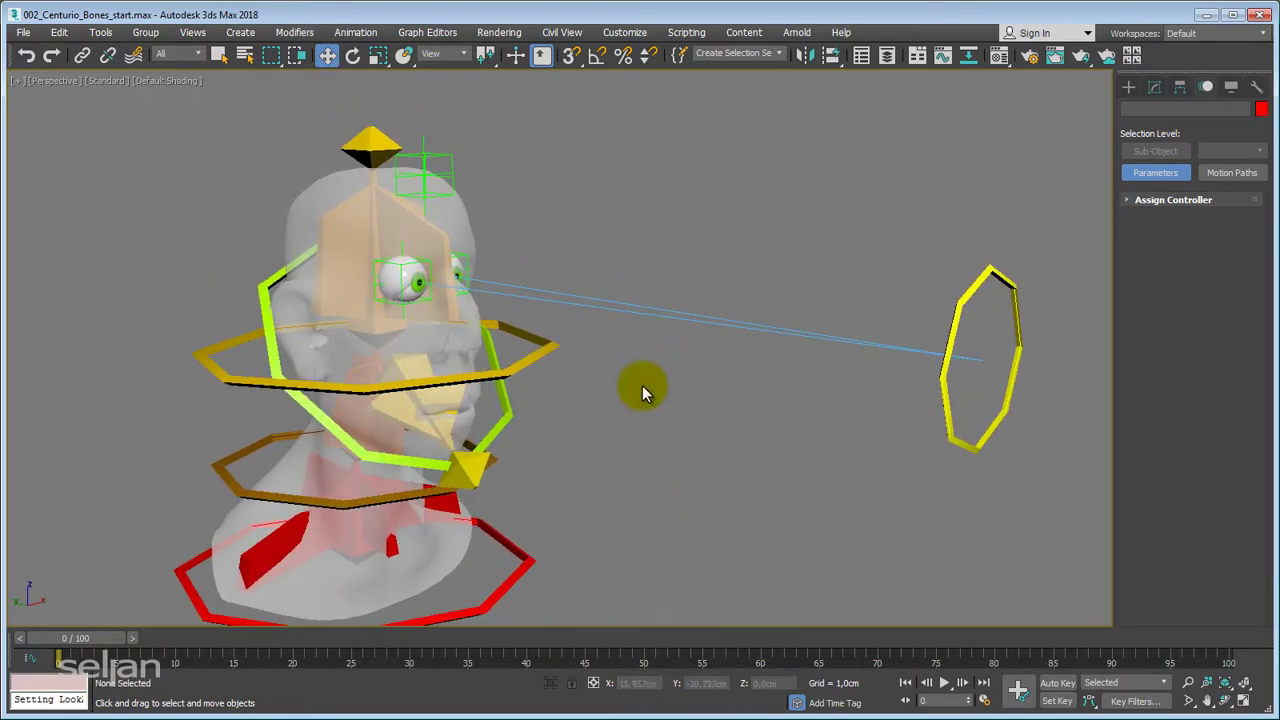
pyautogui.moveTo(672, 390); pyautogui.dragTo(733, 343, button='middle')
pyautogui.moveTo(783, 394); pyautogui.dragTo(757, 387, button='middle')
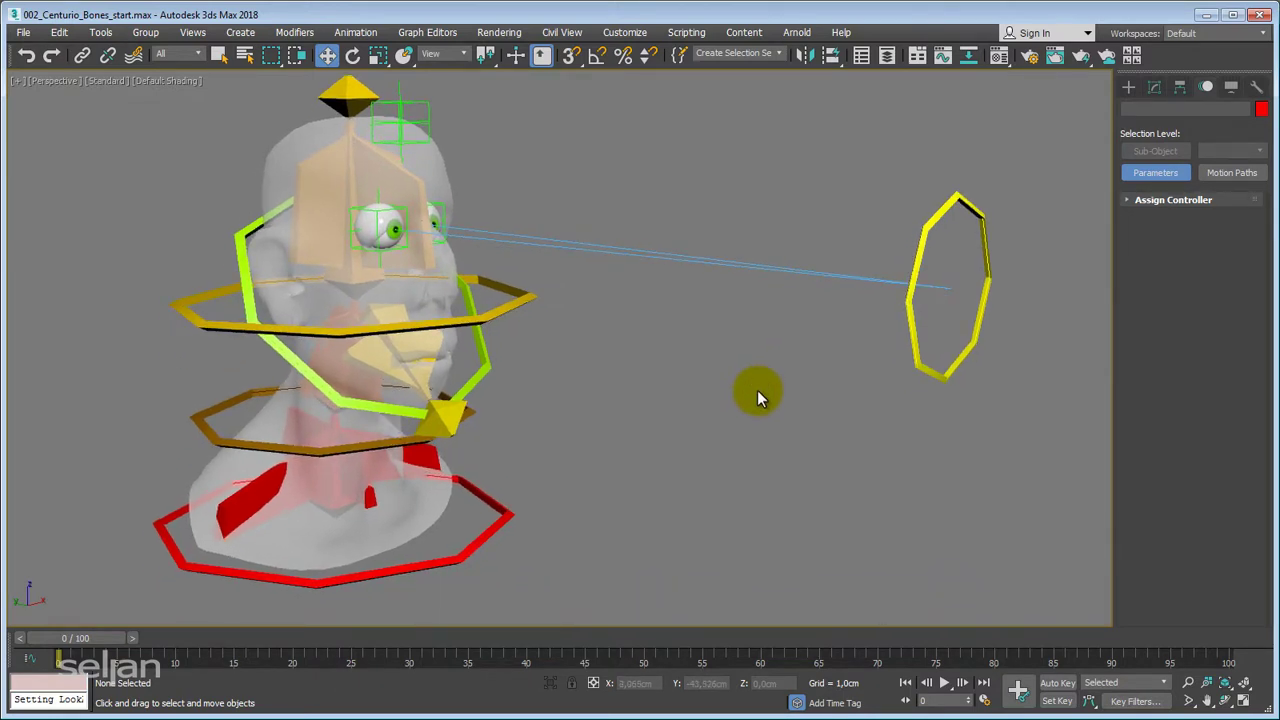
pyautogui.moveTo(756, 397); pyautogui.dragTo(752, 424, button='middle')
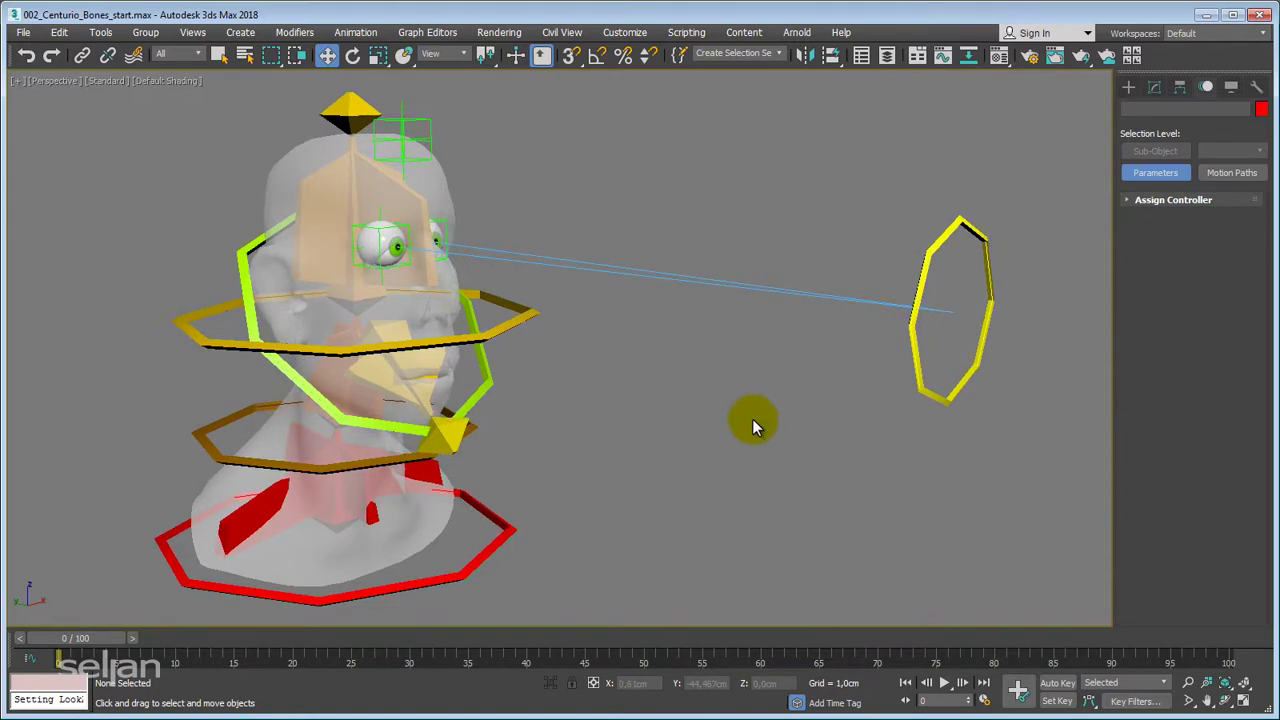